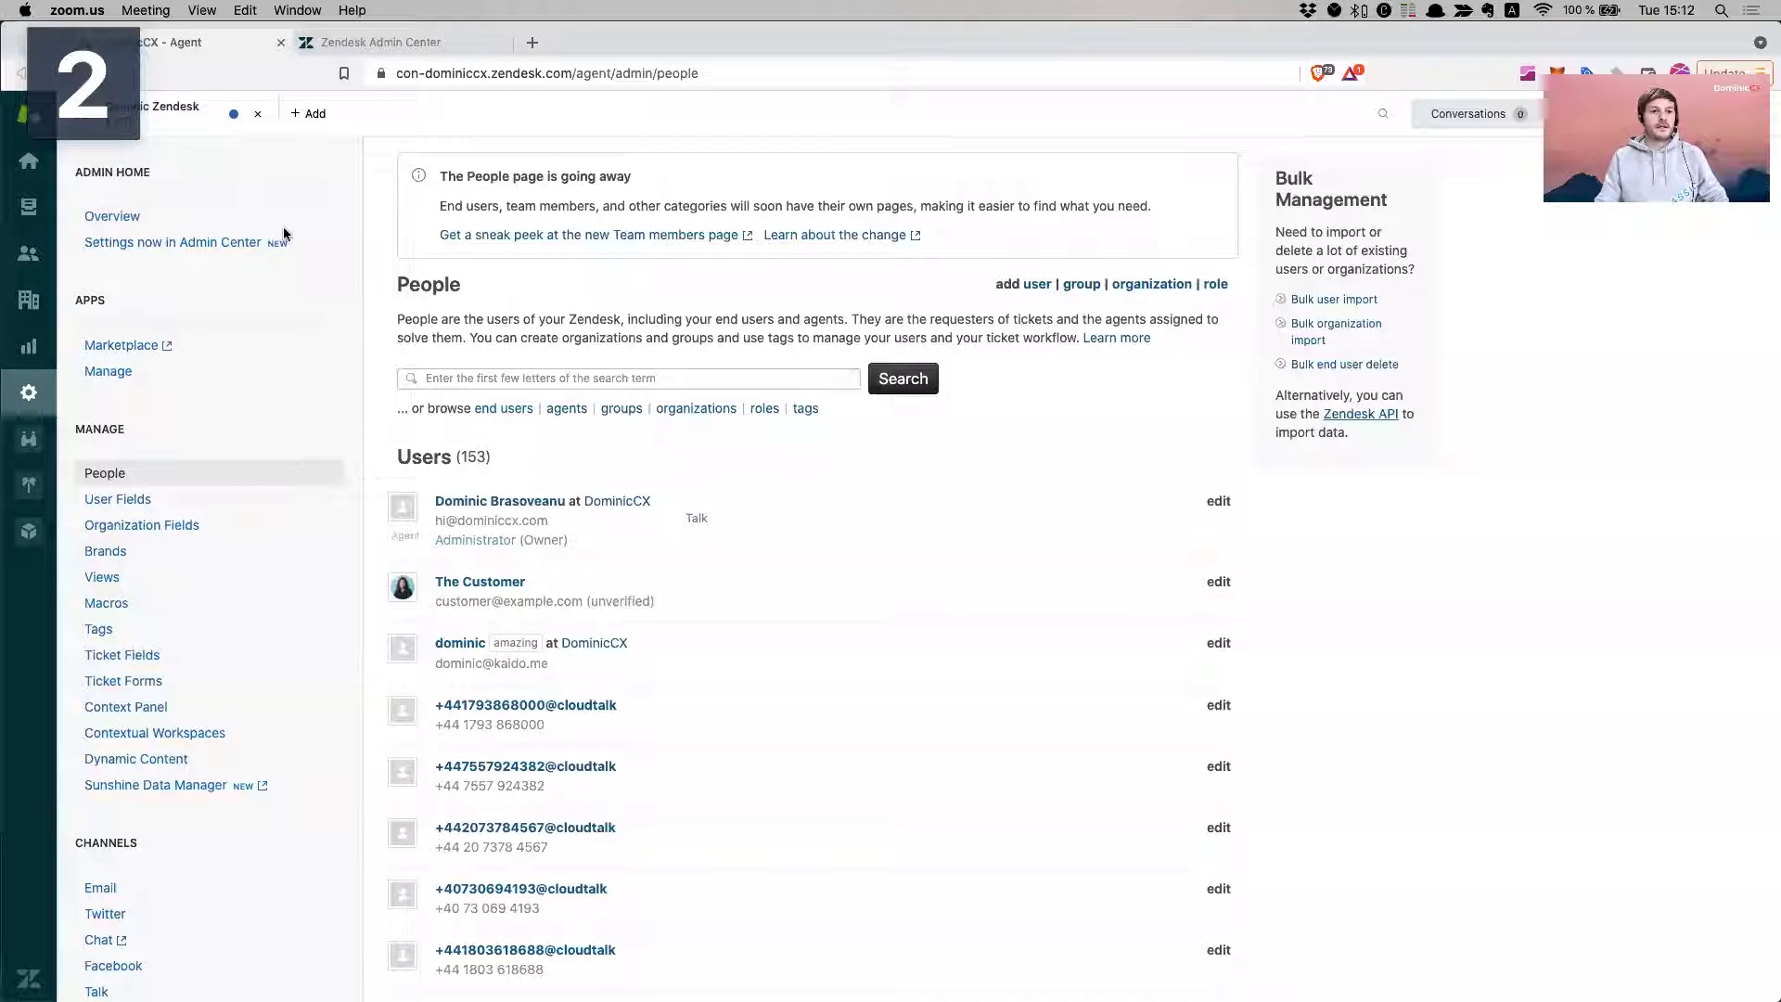
# - Go to Channels > Email in the Admin settings sidebar
pyautogui.click(31, 169)
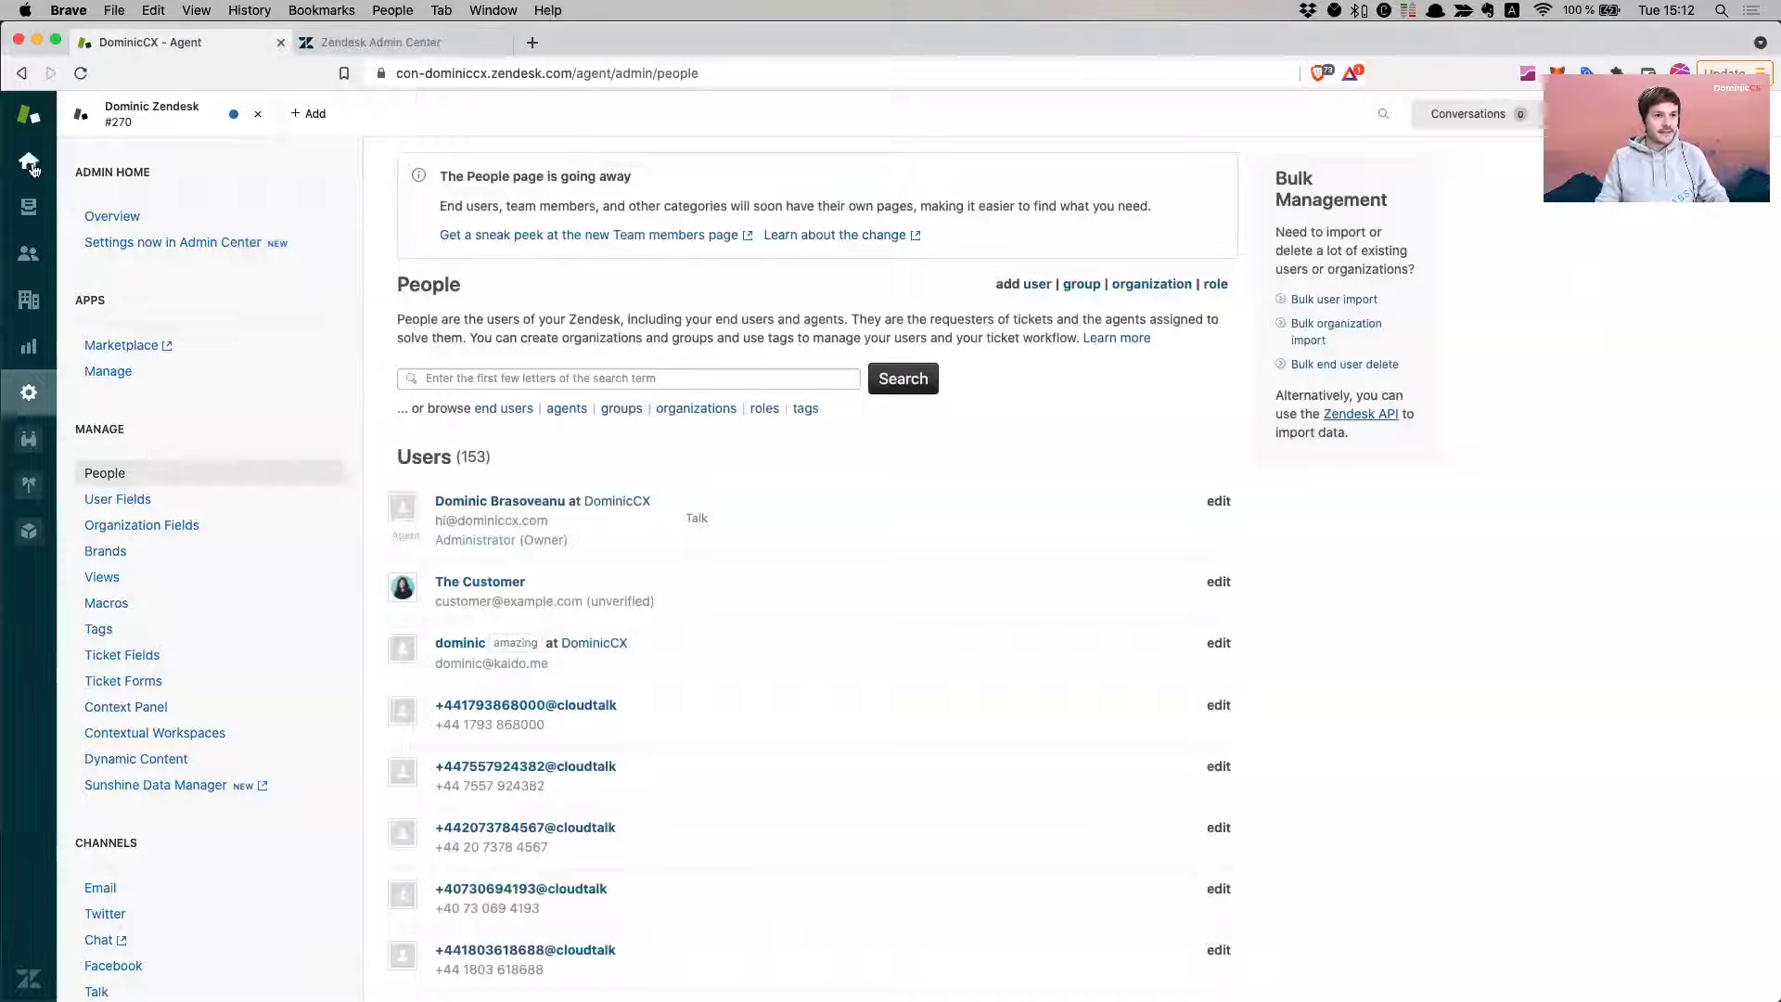
pyautogui.click(32, 393)
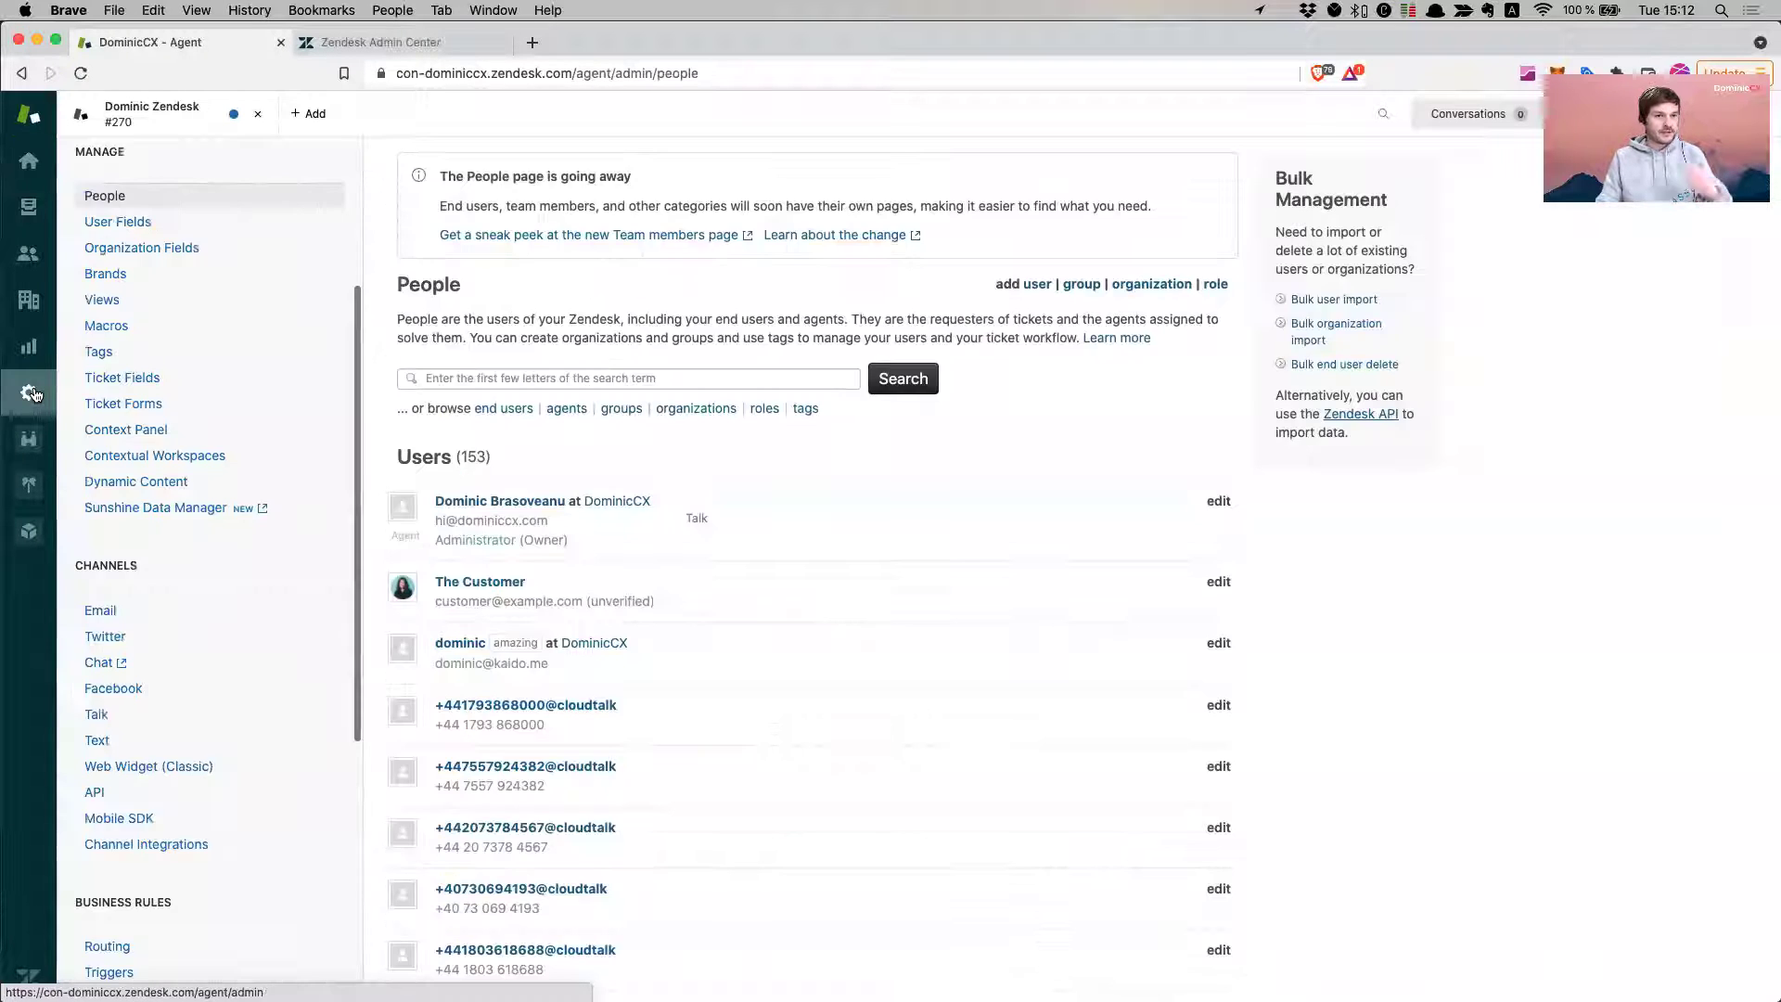
pyautogui.scroll(-3, 185, 399)
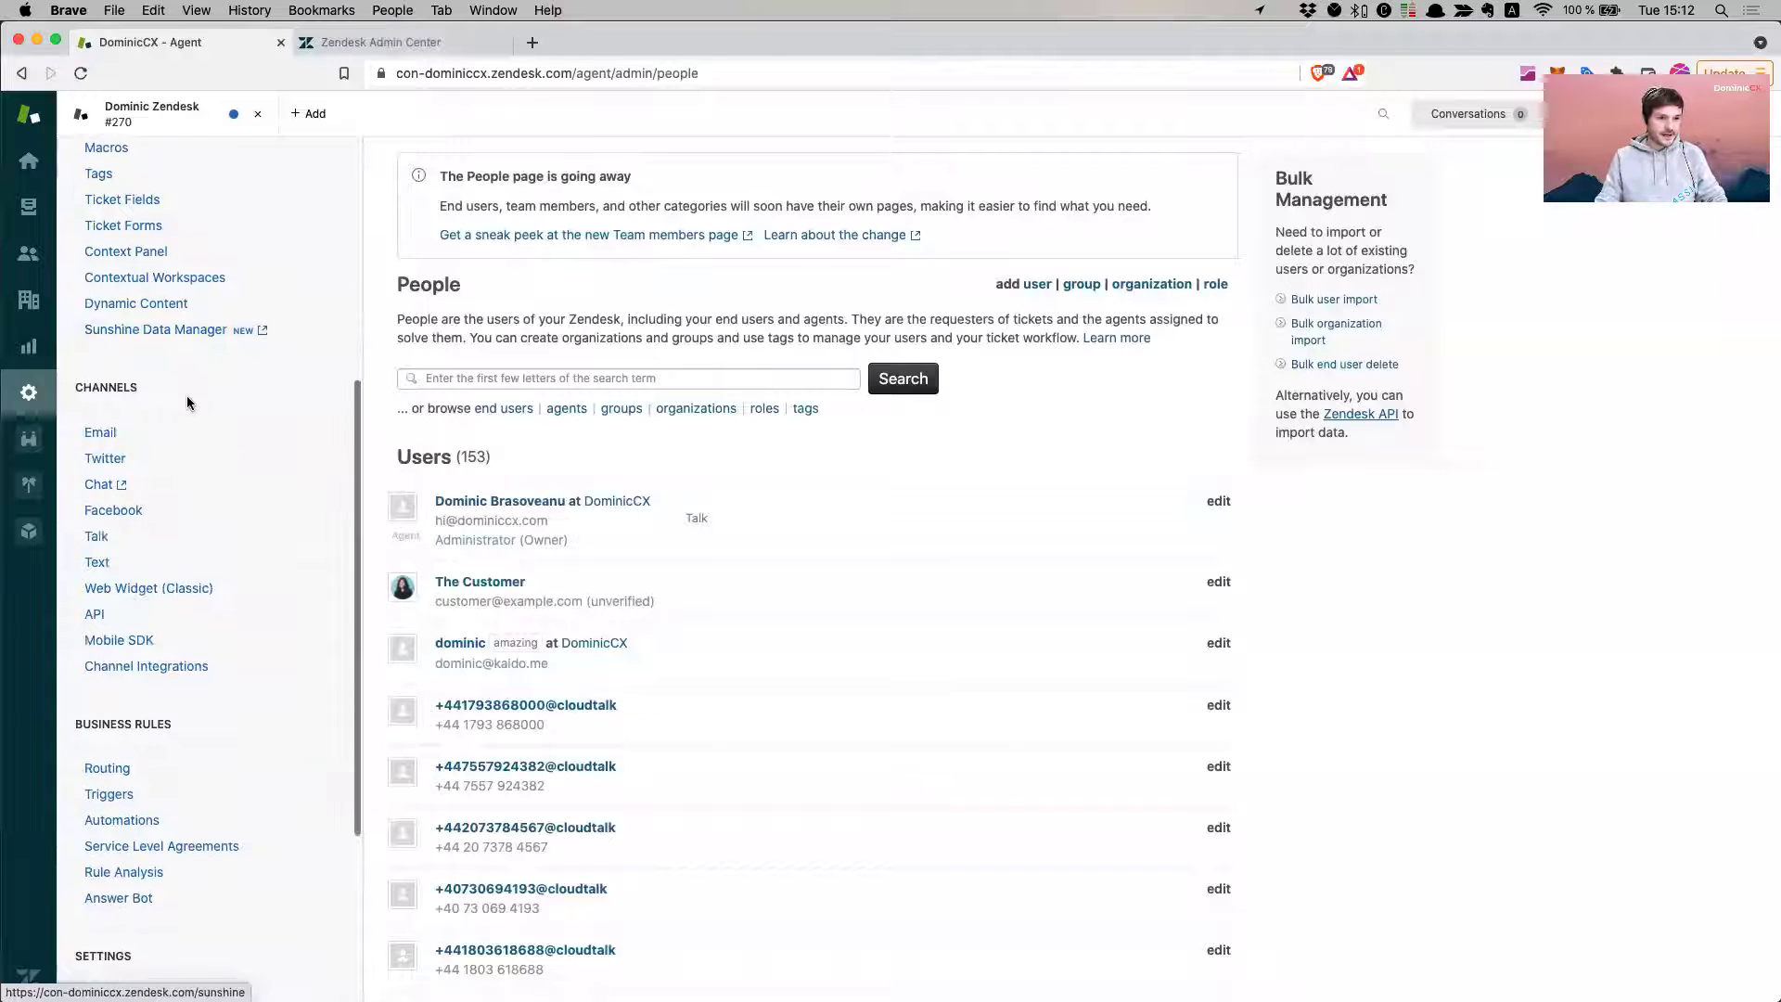
pyautogui.click(140, 431)
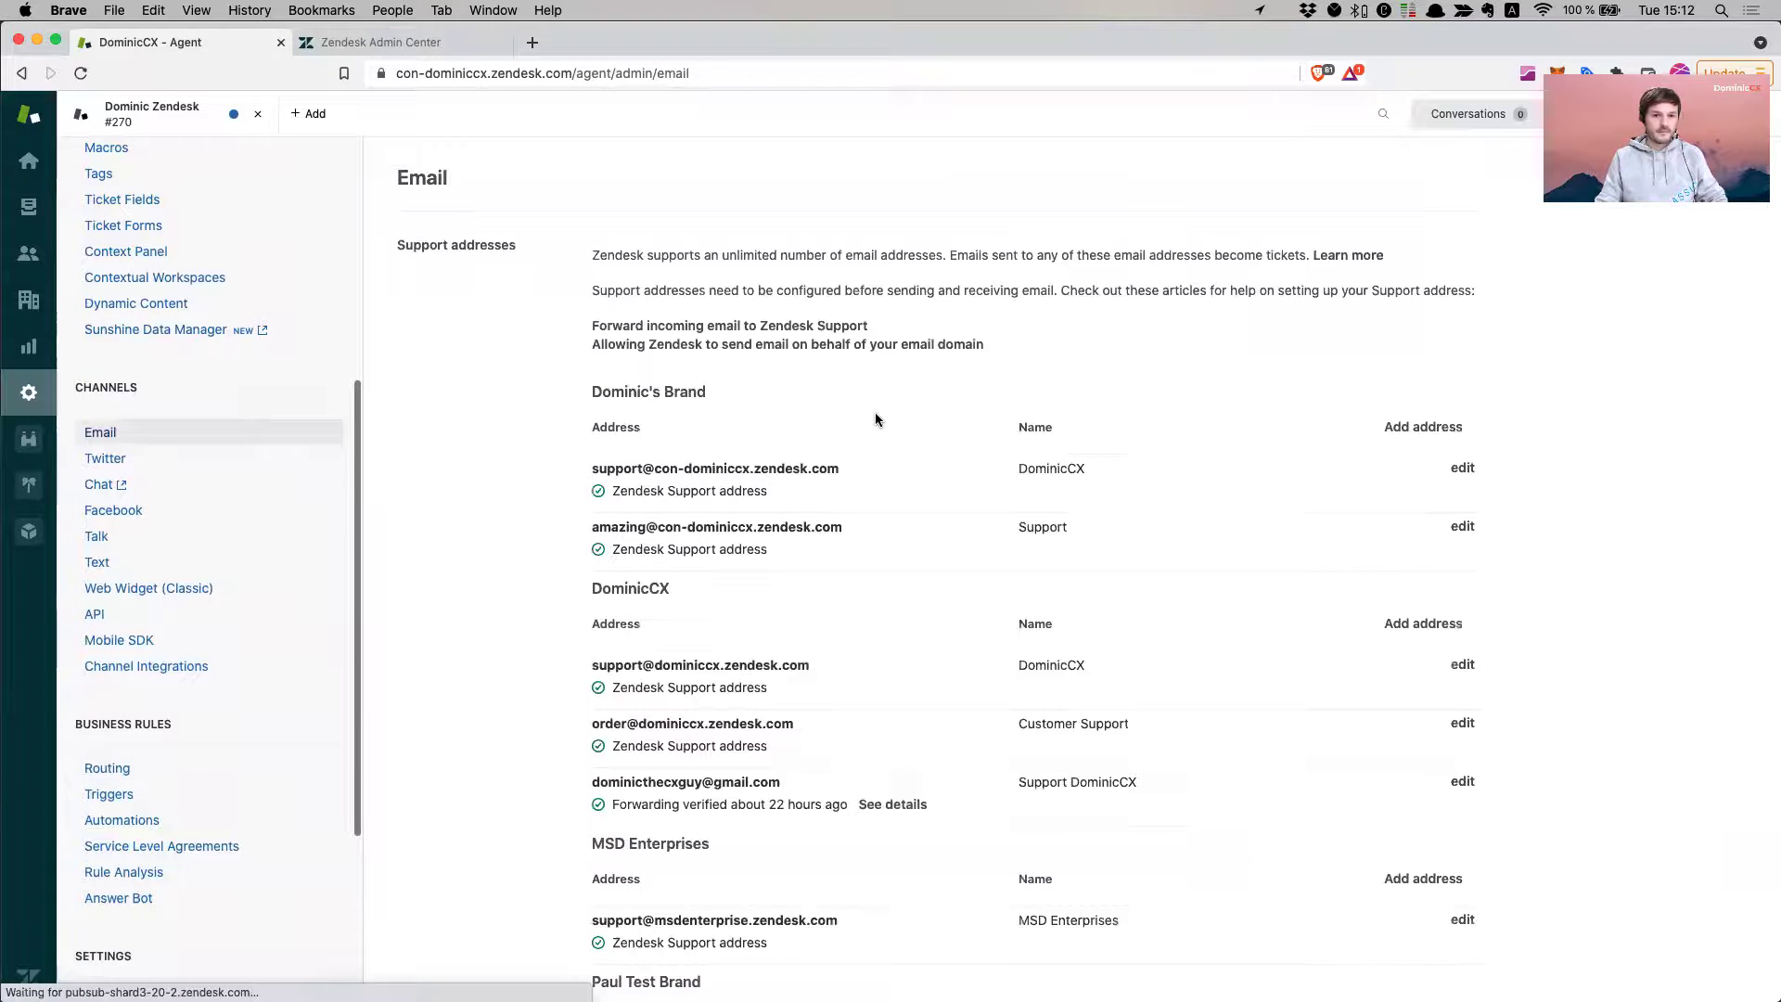
pyautogui.scroll(-2, 863, 422)
# - Highlight the brand's first support address in the email list
pyautogui.moveTo(631, 396); pyautogui.dragTo(839, 398)
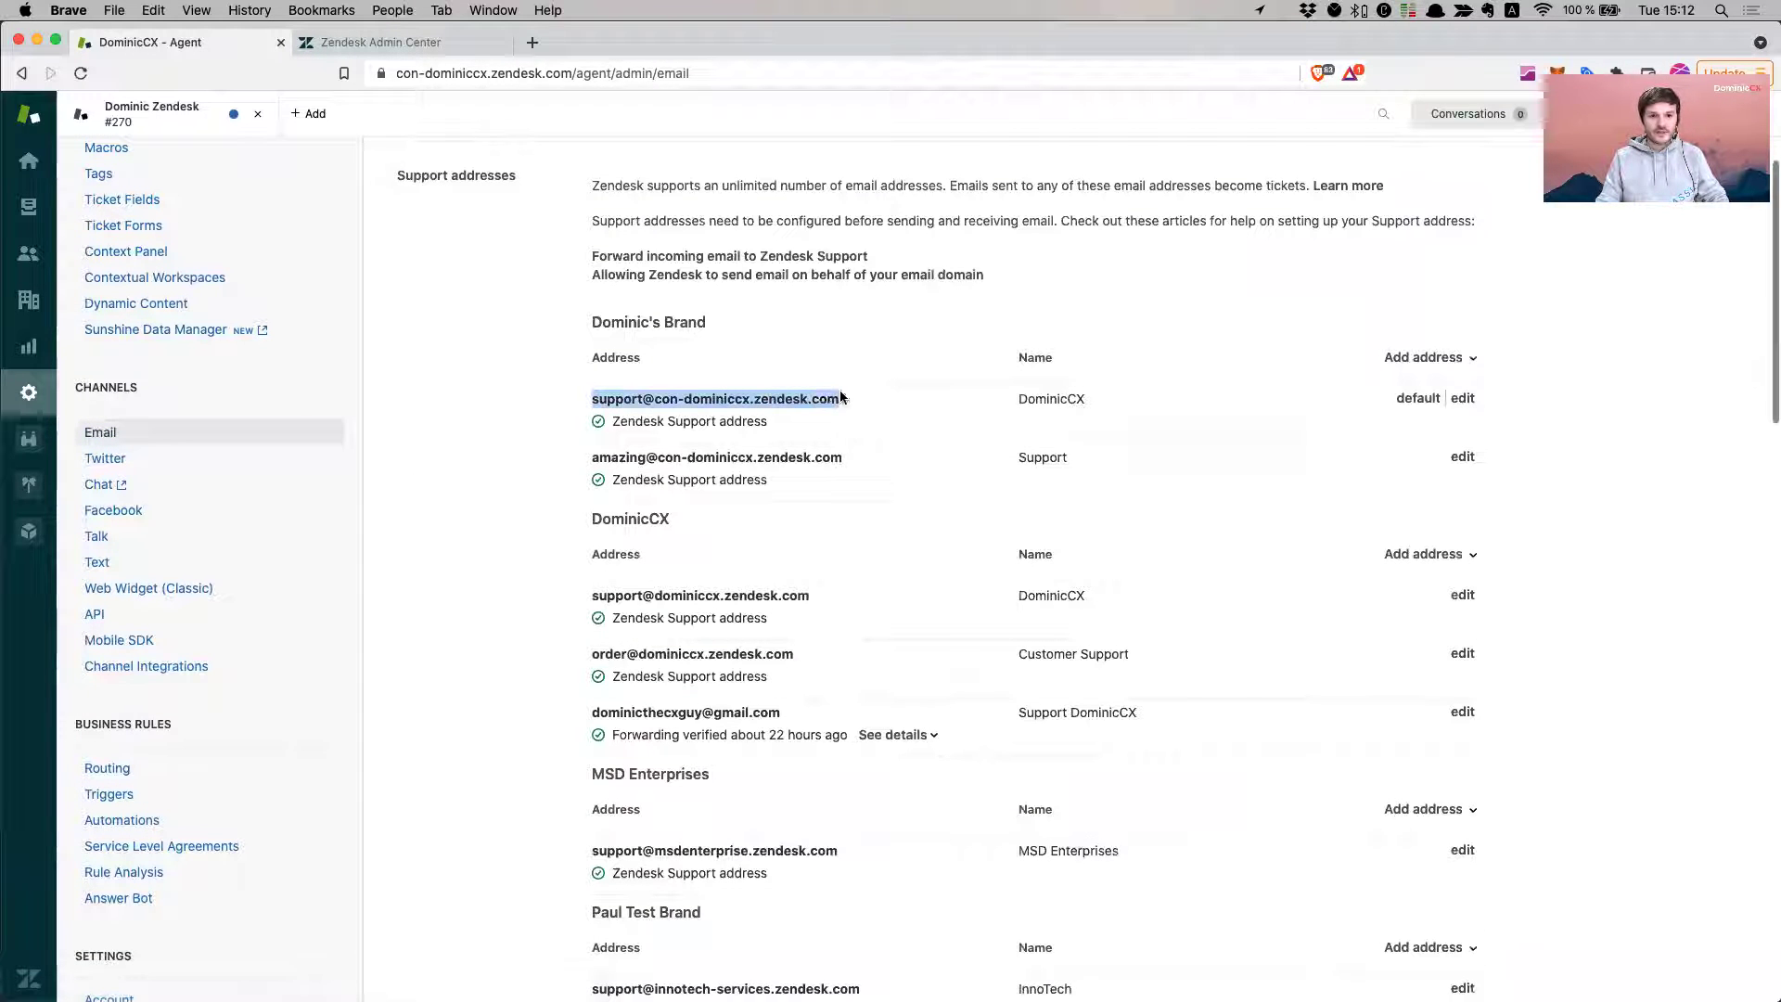
pyautogui.scroll(-1, 835, 399)
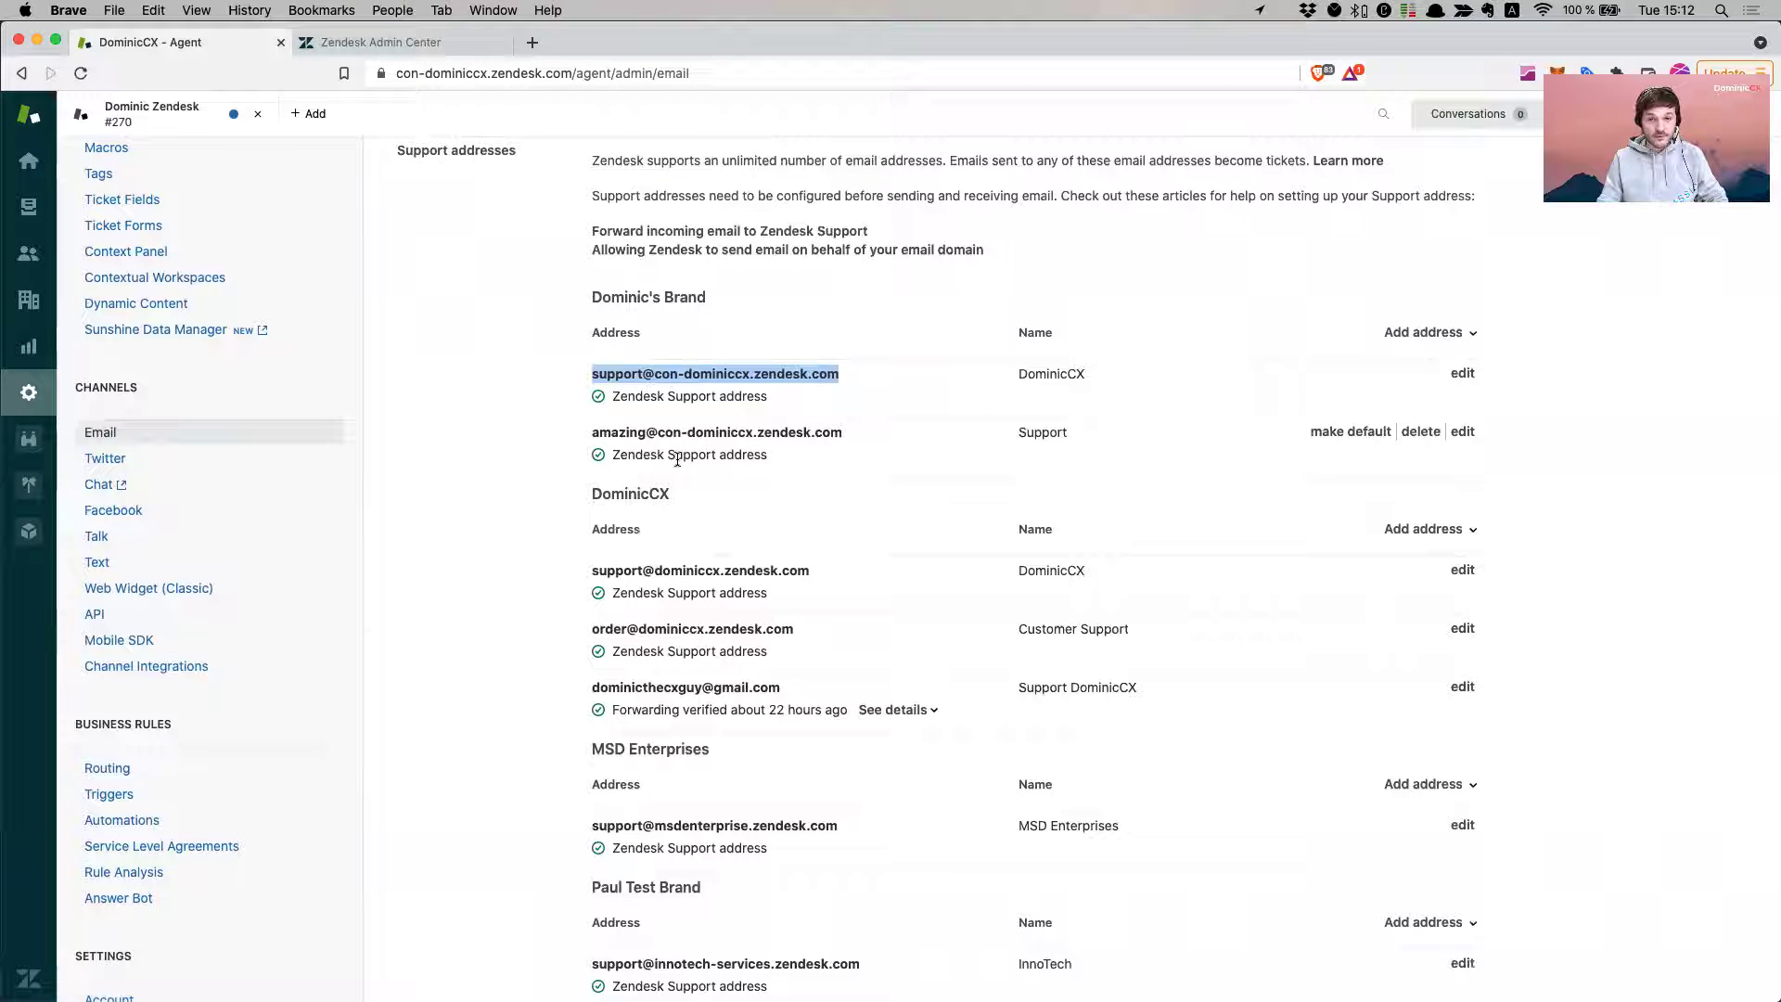
pyautogui.click(636, 374)
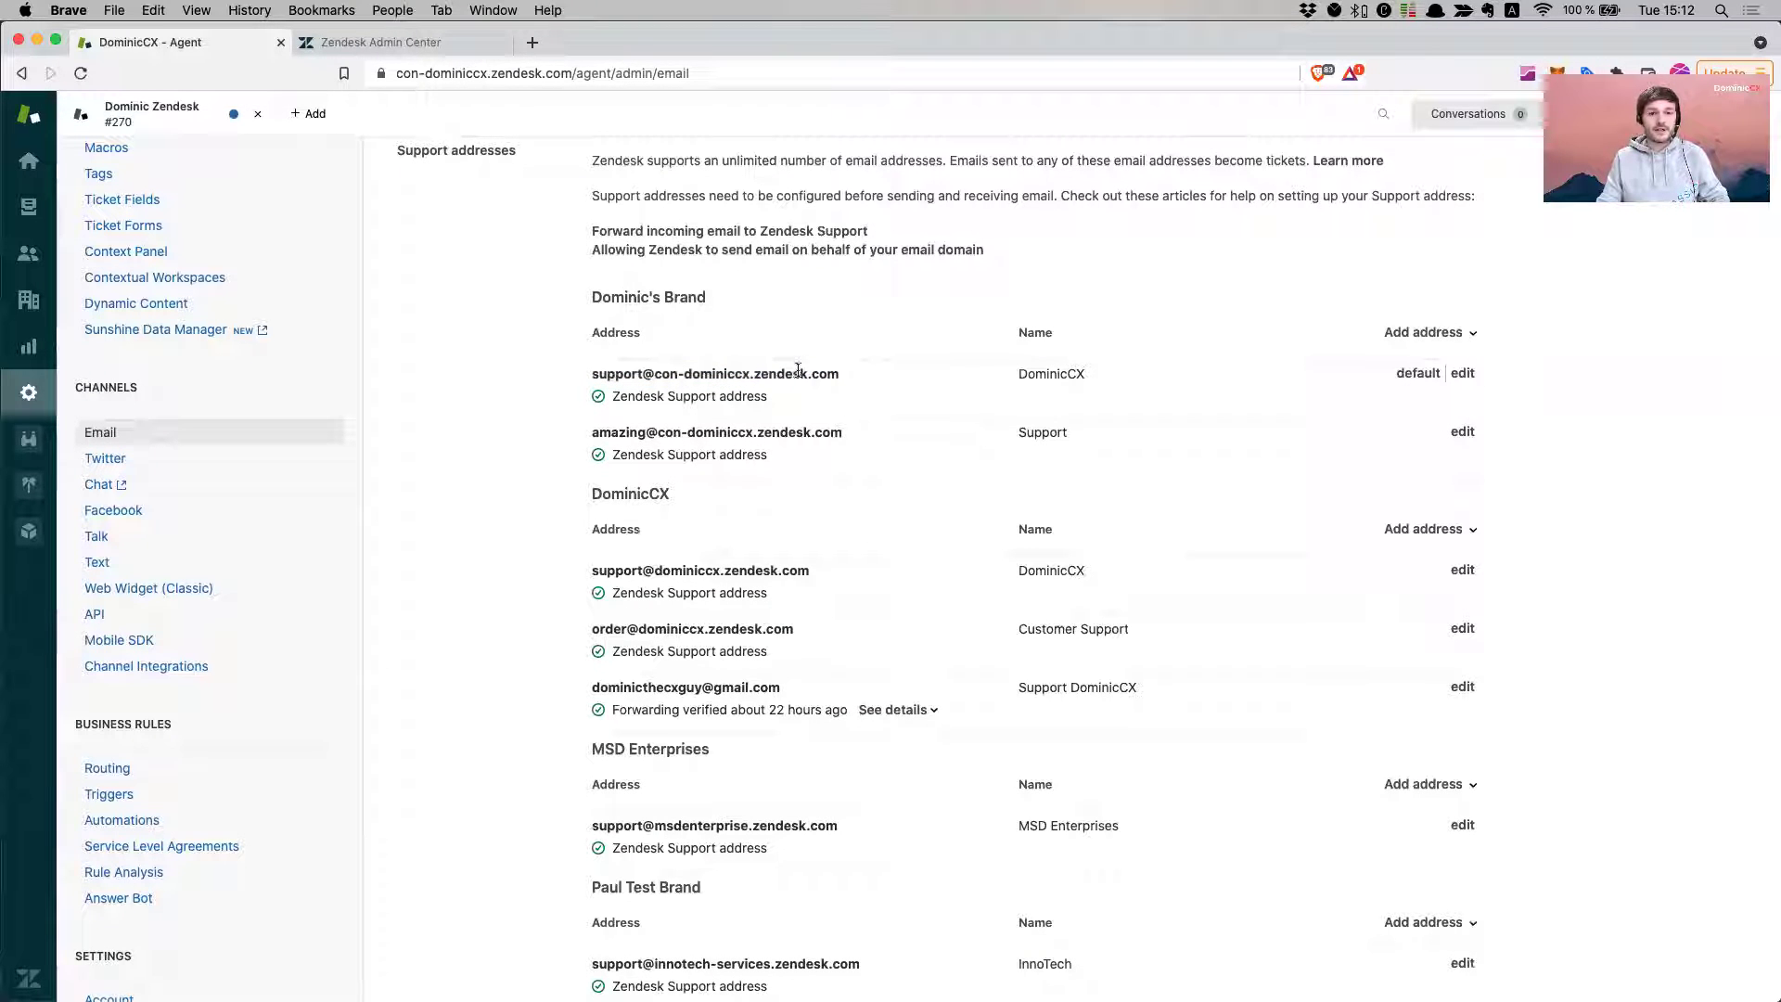
pyautogui.moveTo(838, 374); pyautogui.dragTo(597, 368)
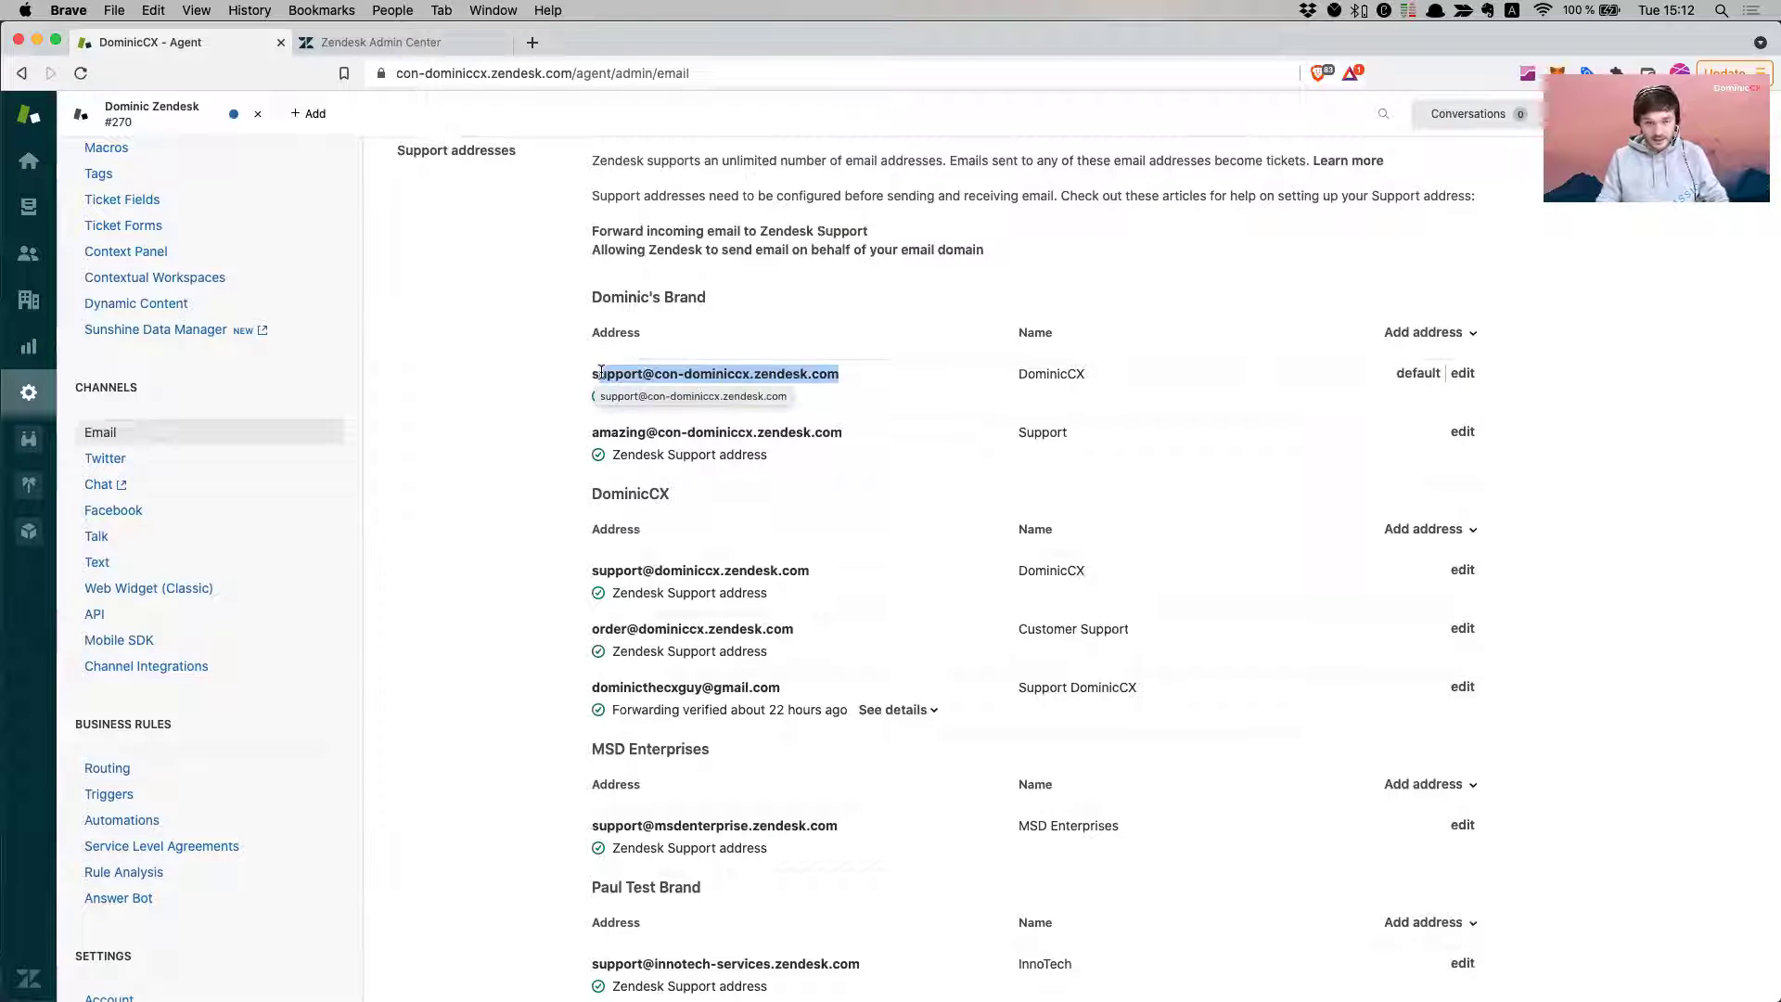
pyautogui.click(734, 374)
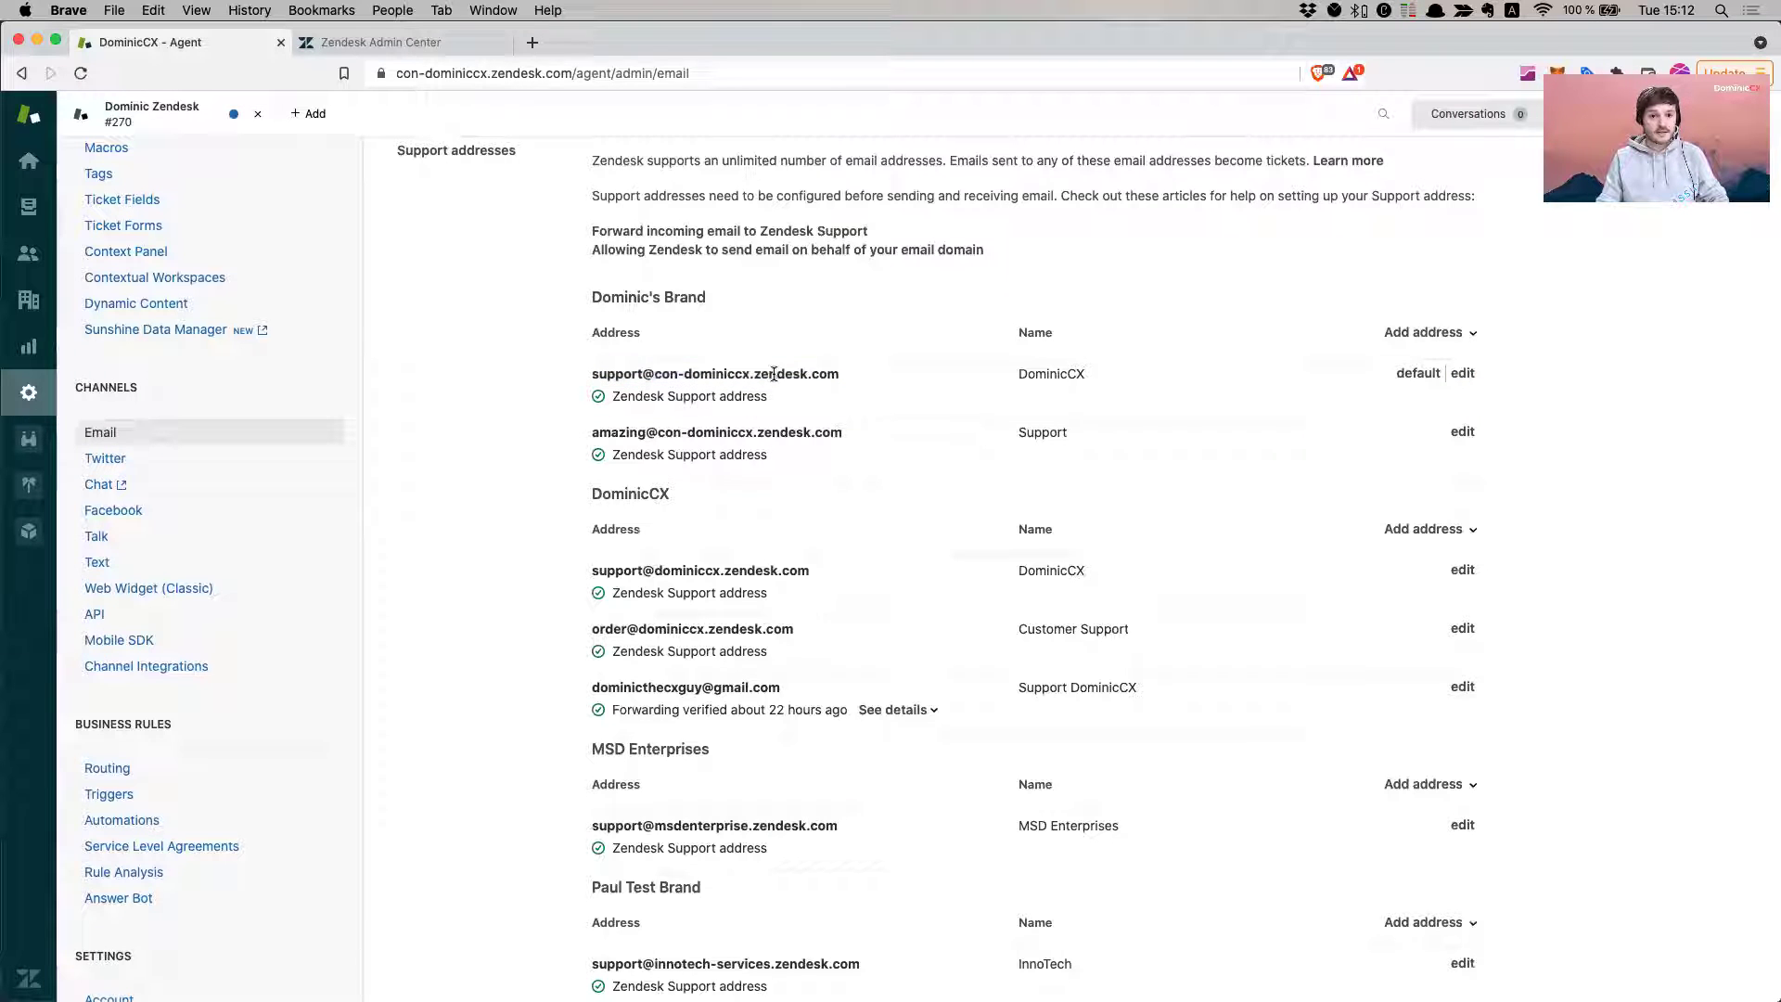
pyautogui.moveTo(841, 375); pyautogui.dragTo(598, 369)
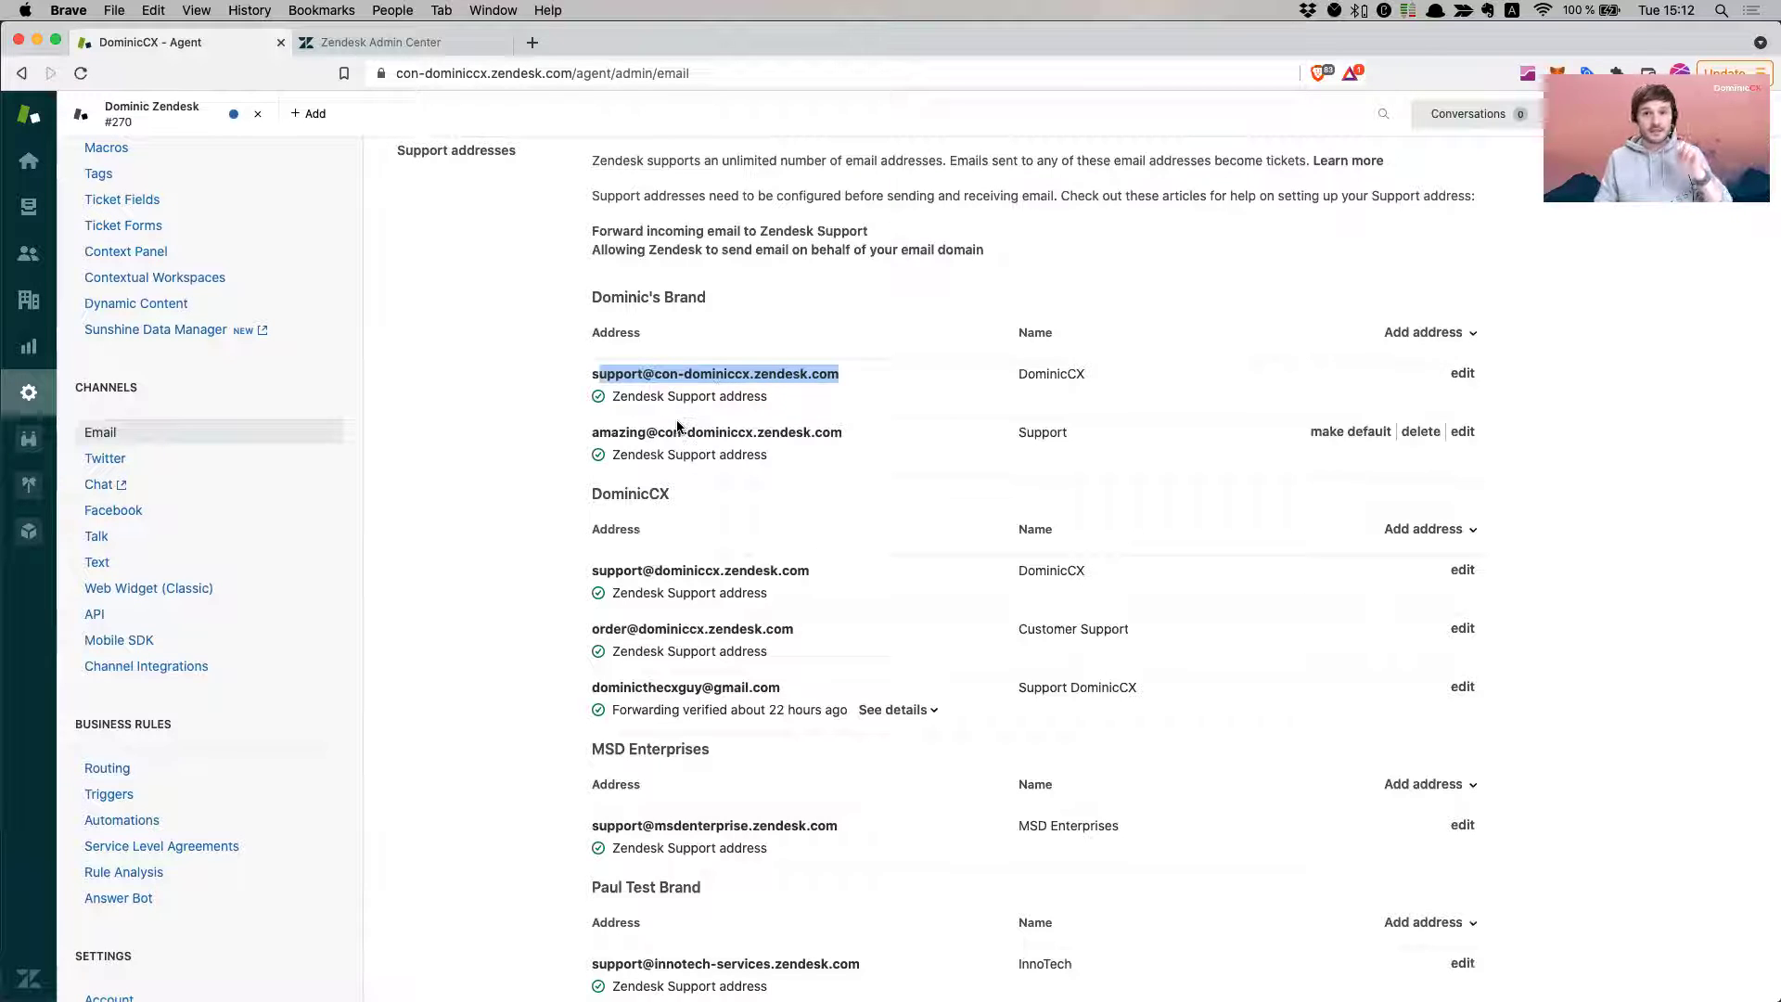
# - Tick Enable email forwarding on the Agents settings page and save
pyautogui.scroll(-2, 241, 474)
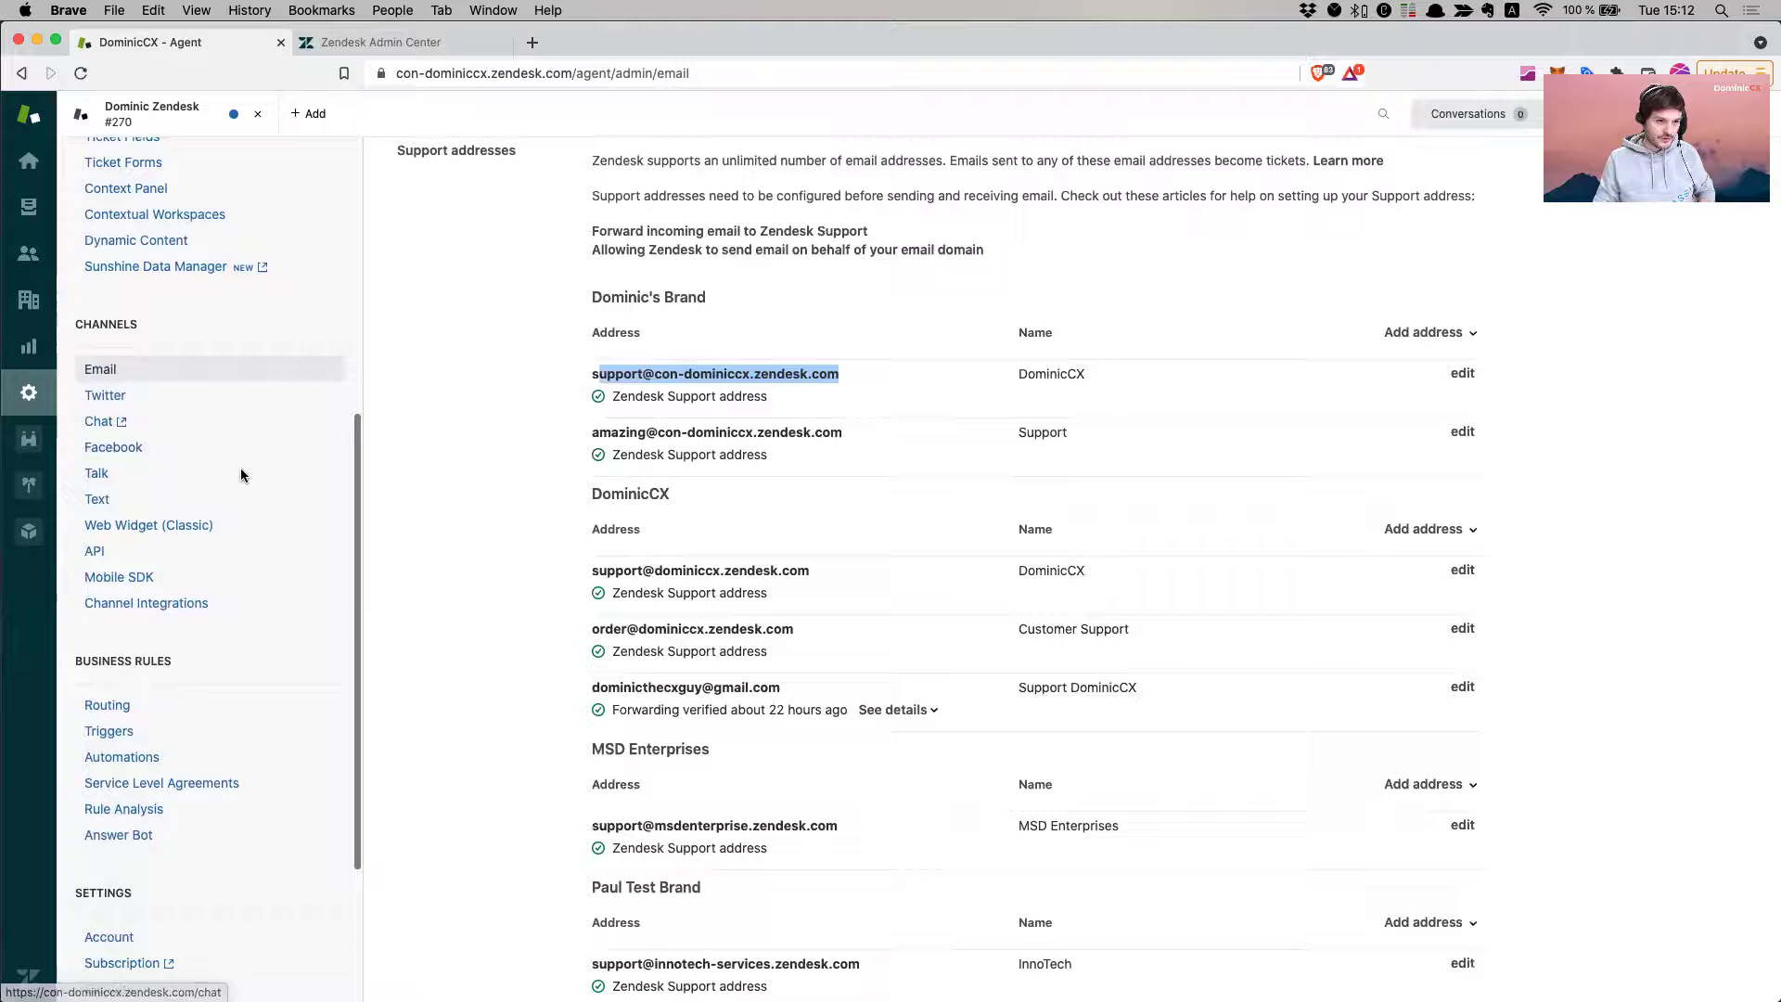
pyautogui.scroll(-8, 241, 475)
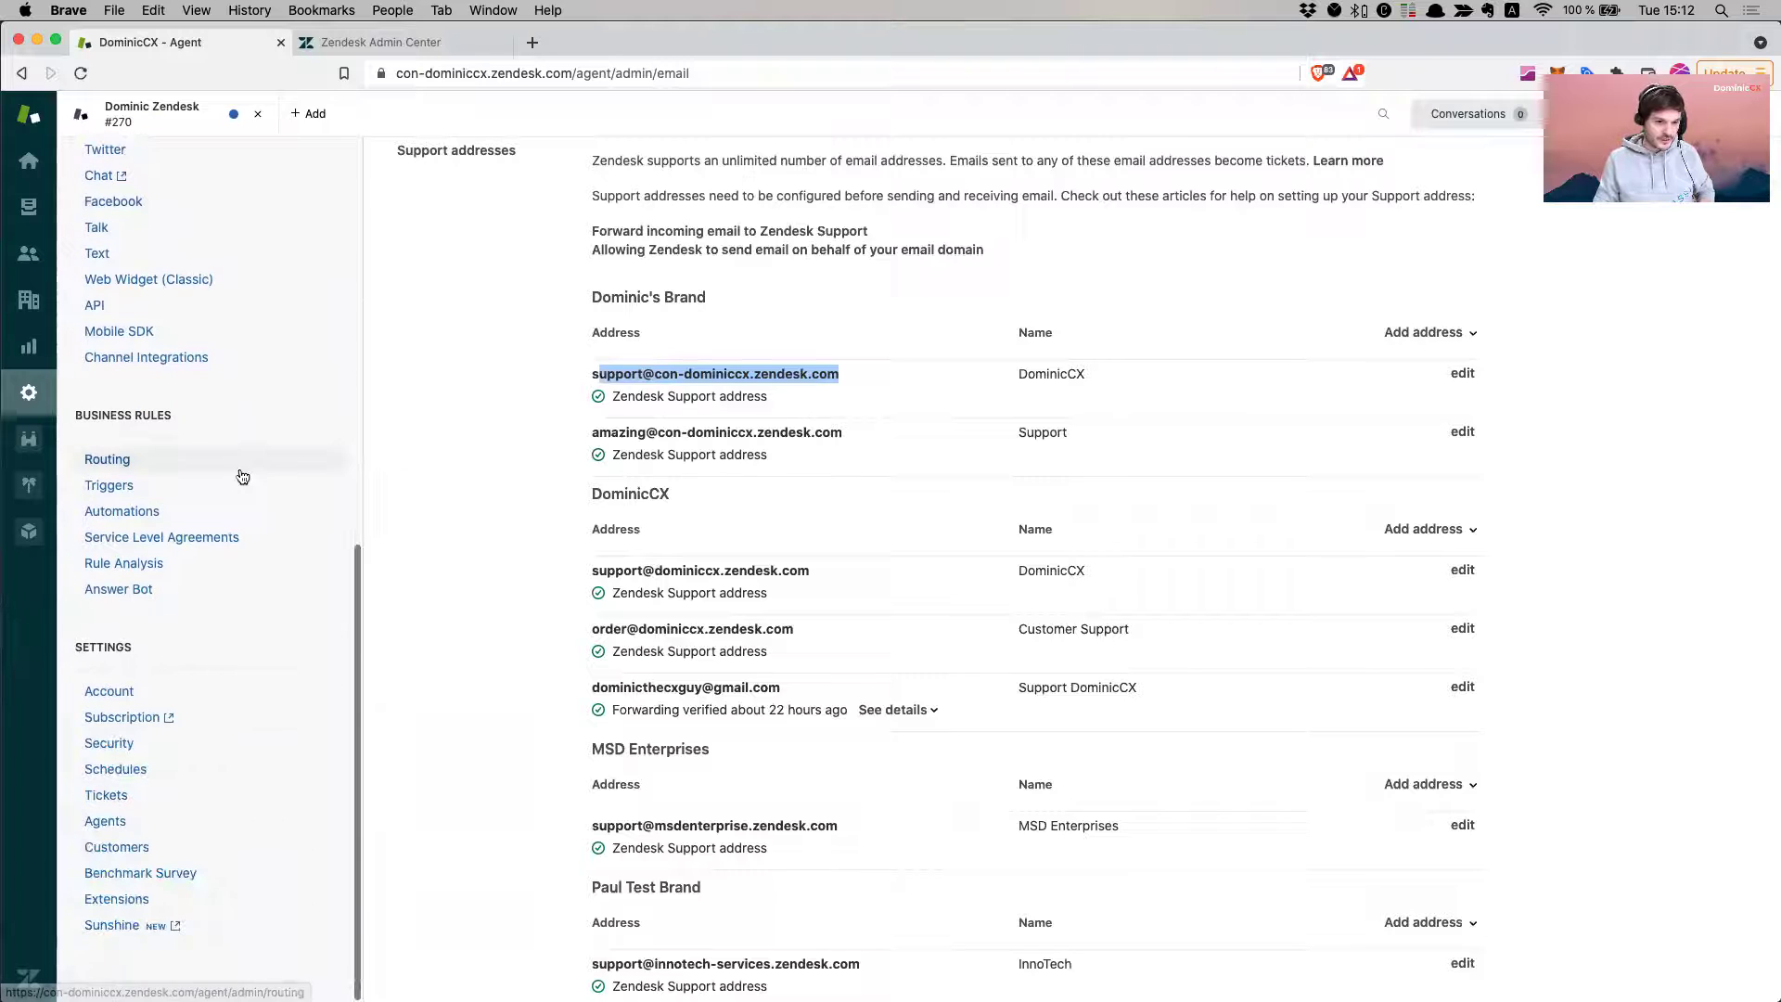
pyautogui.click(123, 818)
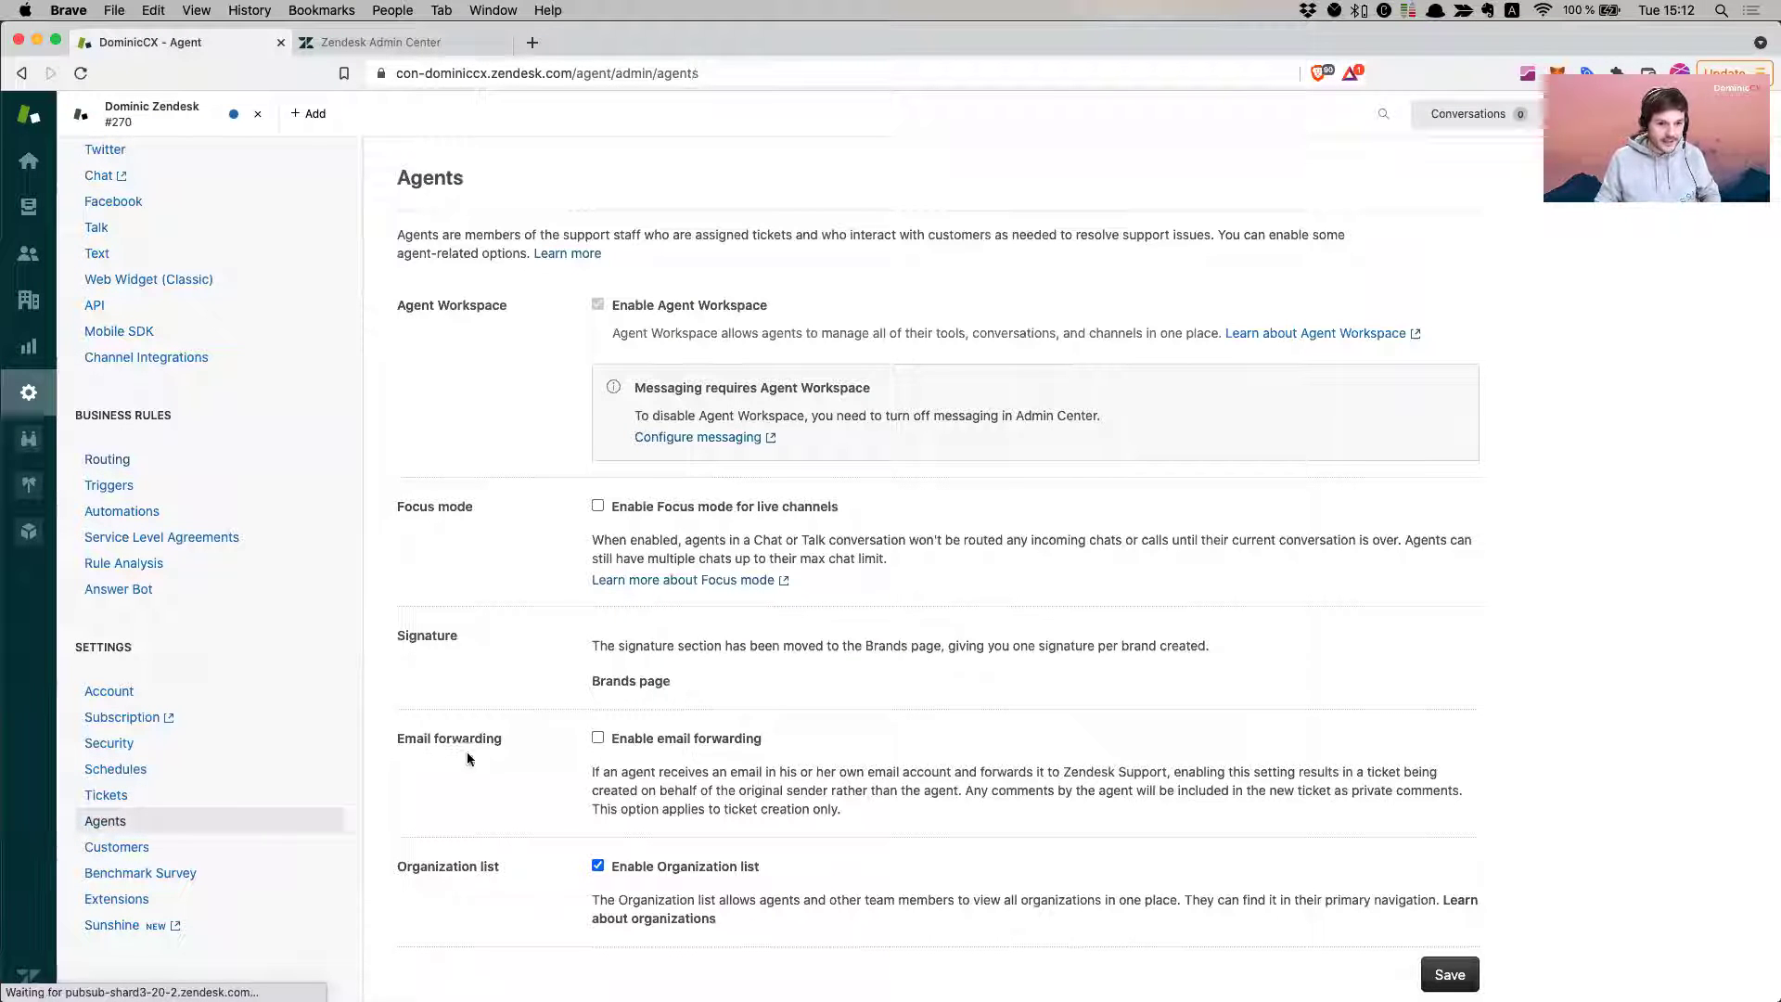
pyautogui.scroll(-1, 661, 741)
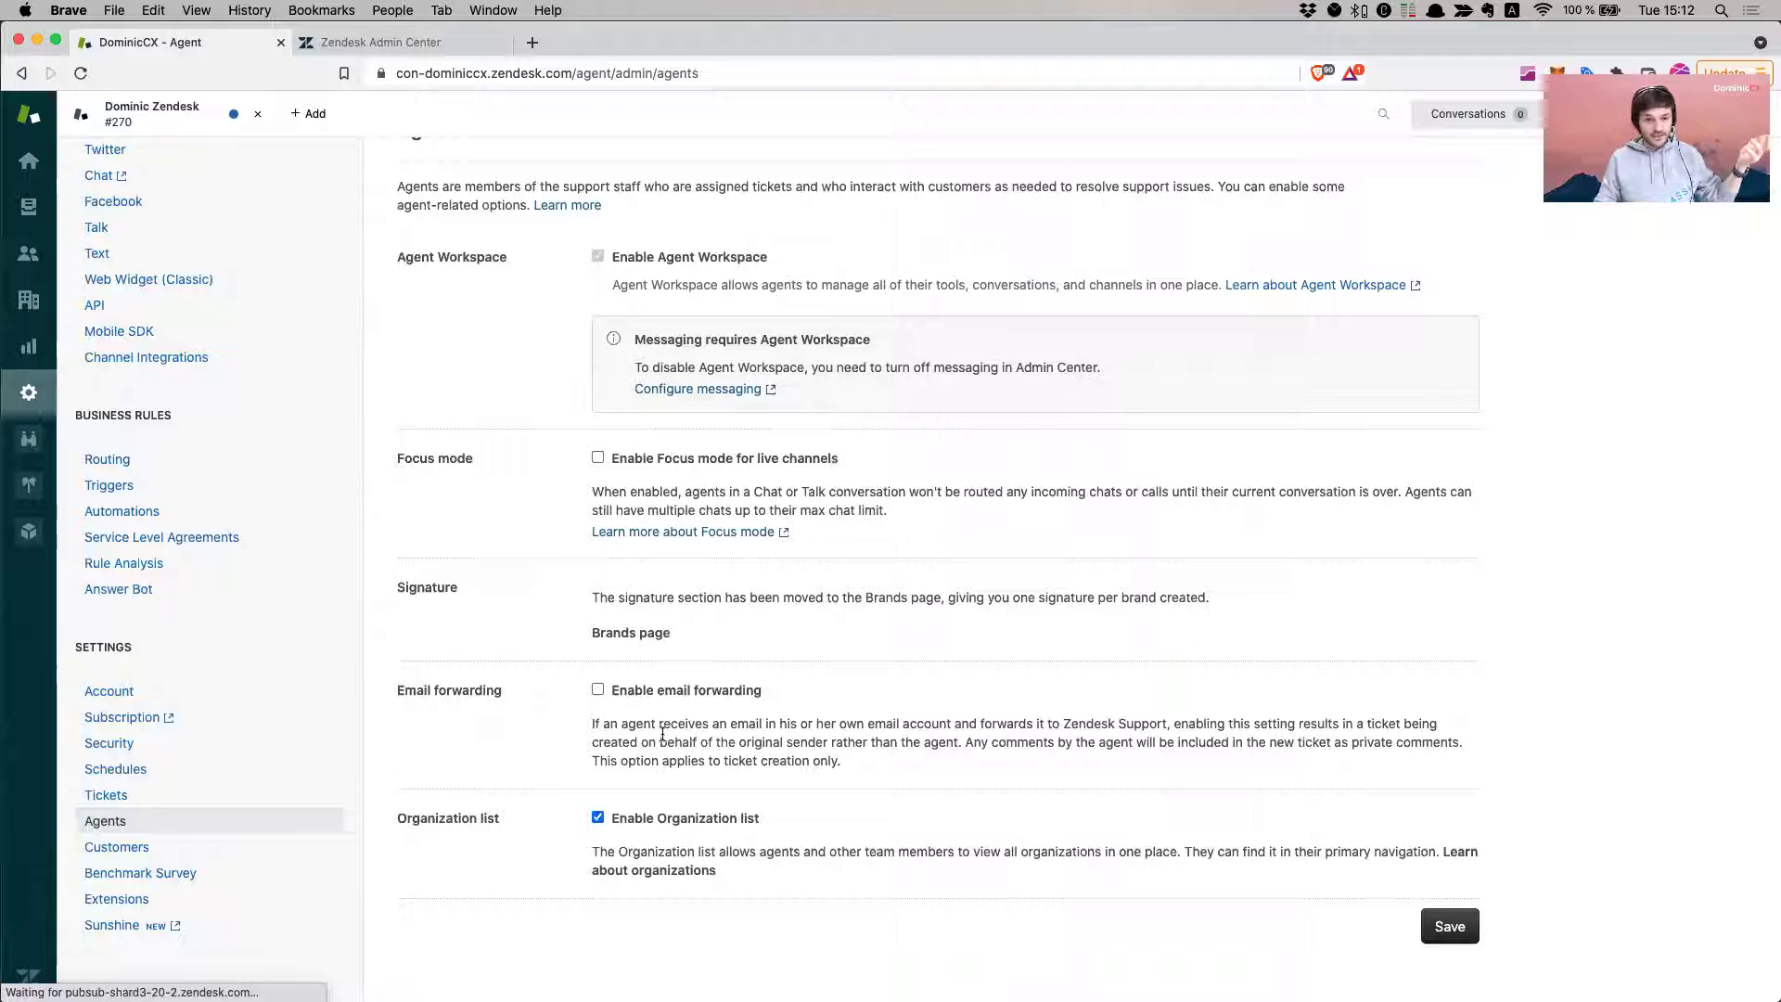
pyautogui.click(597, 692)
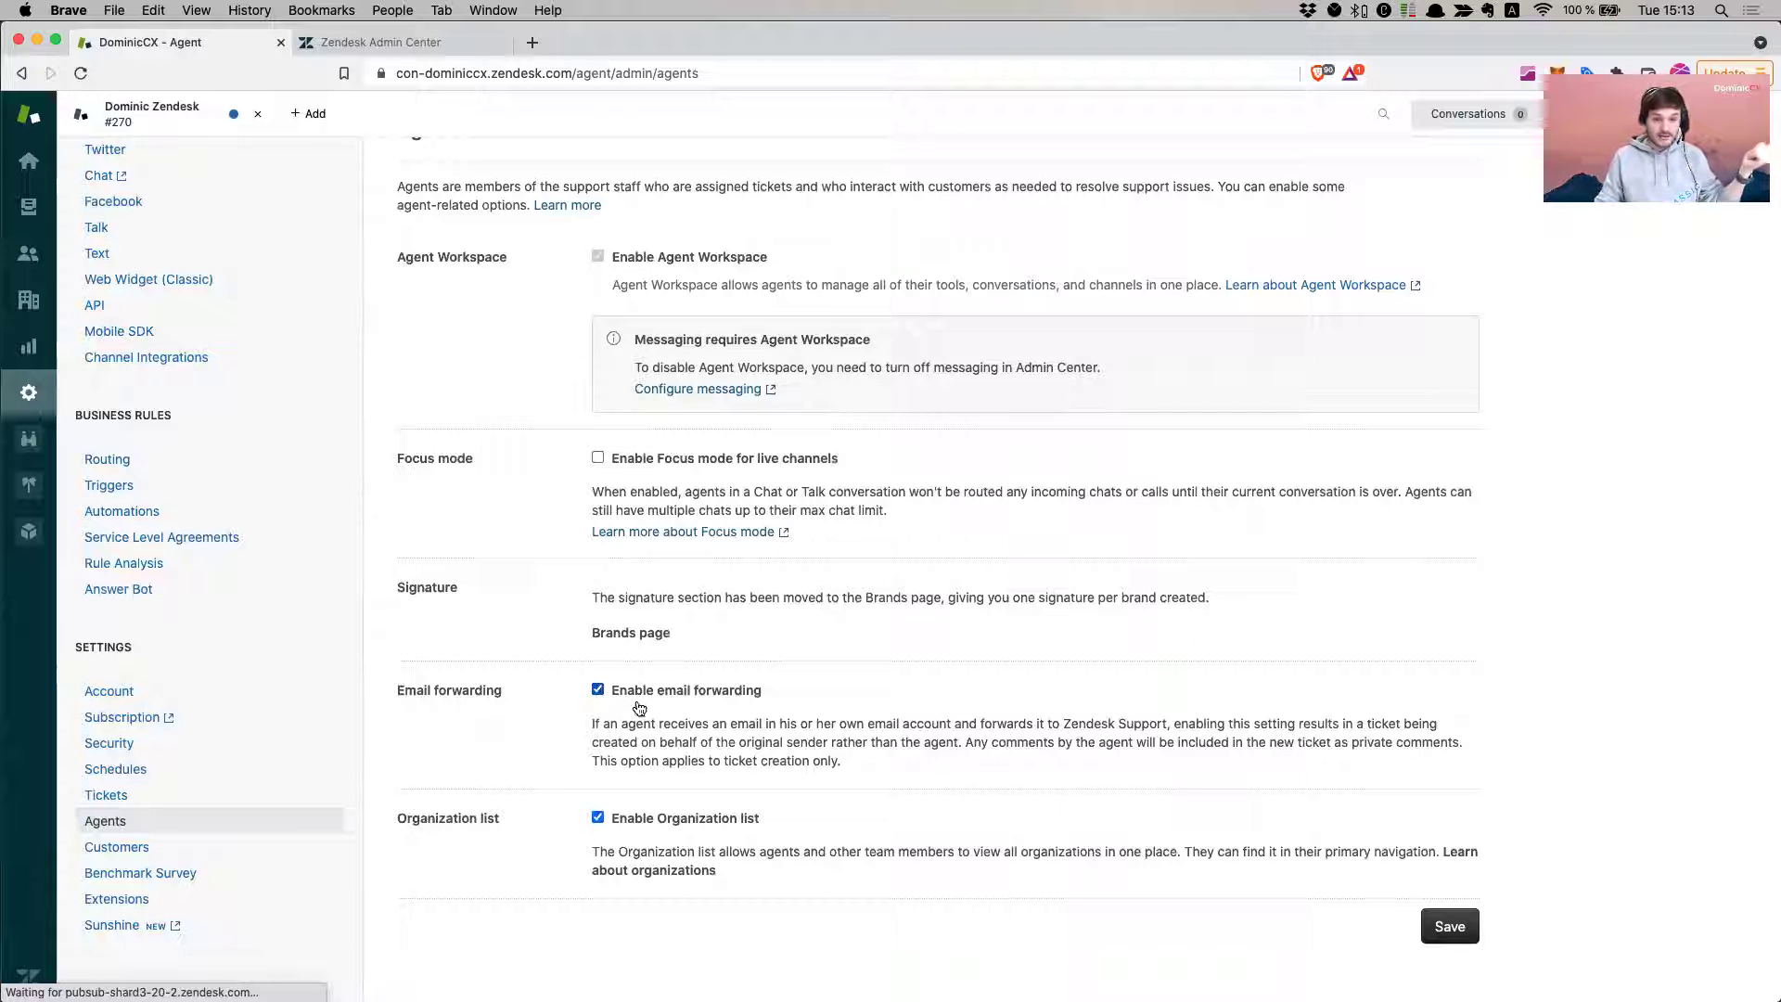
pyautogui.click(1469, 929)
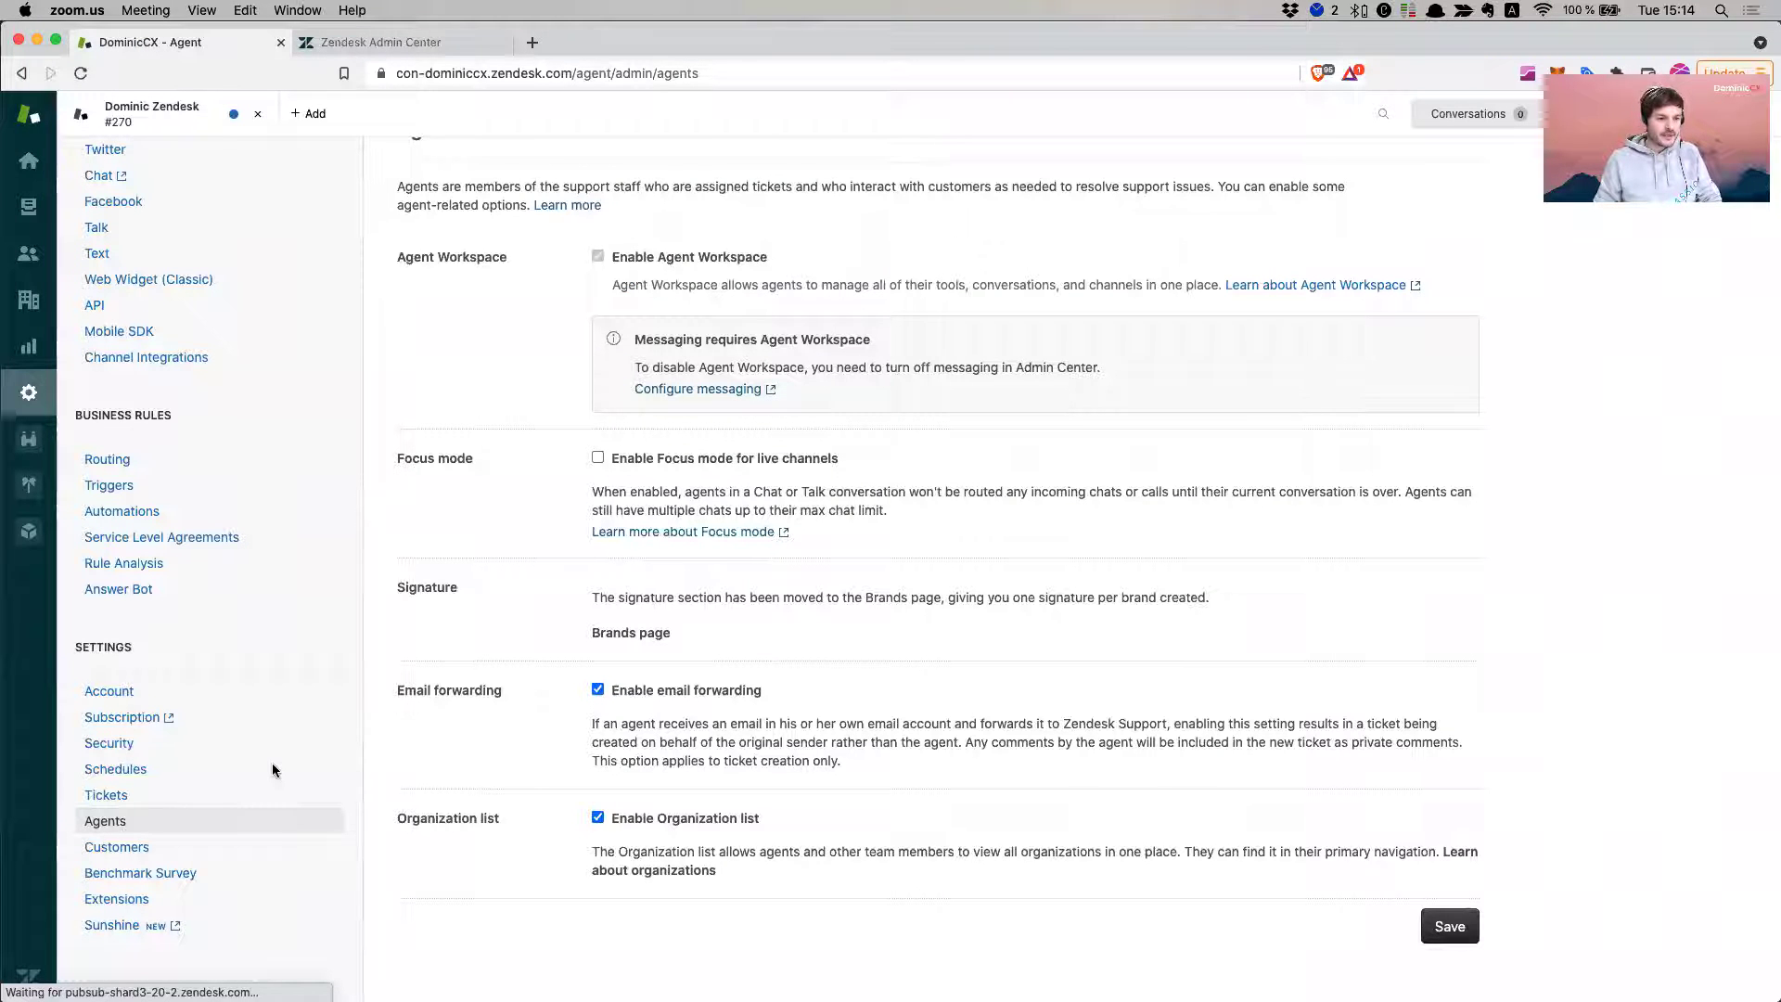
# - In Tickets settings, switch Enable followers off and back on
pyautogui.click(139, 795)
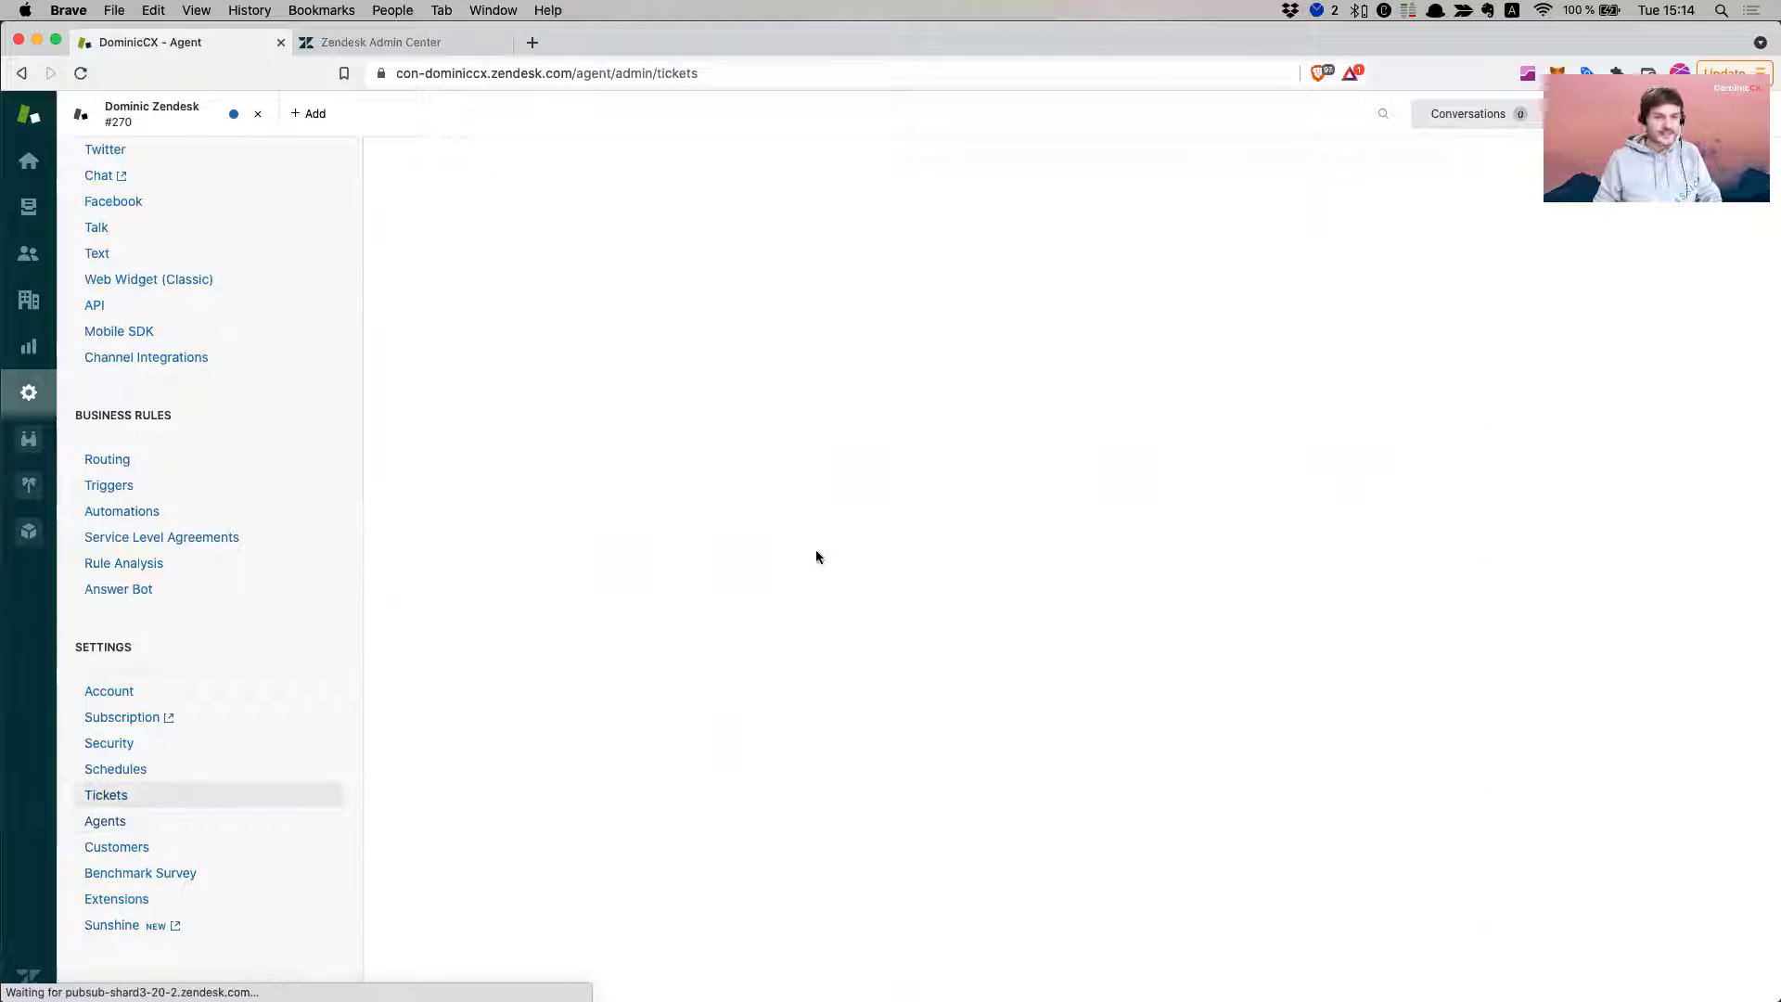
pyautogui.scroll(-5, 742, 506)
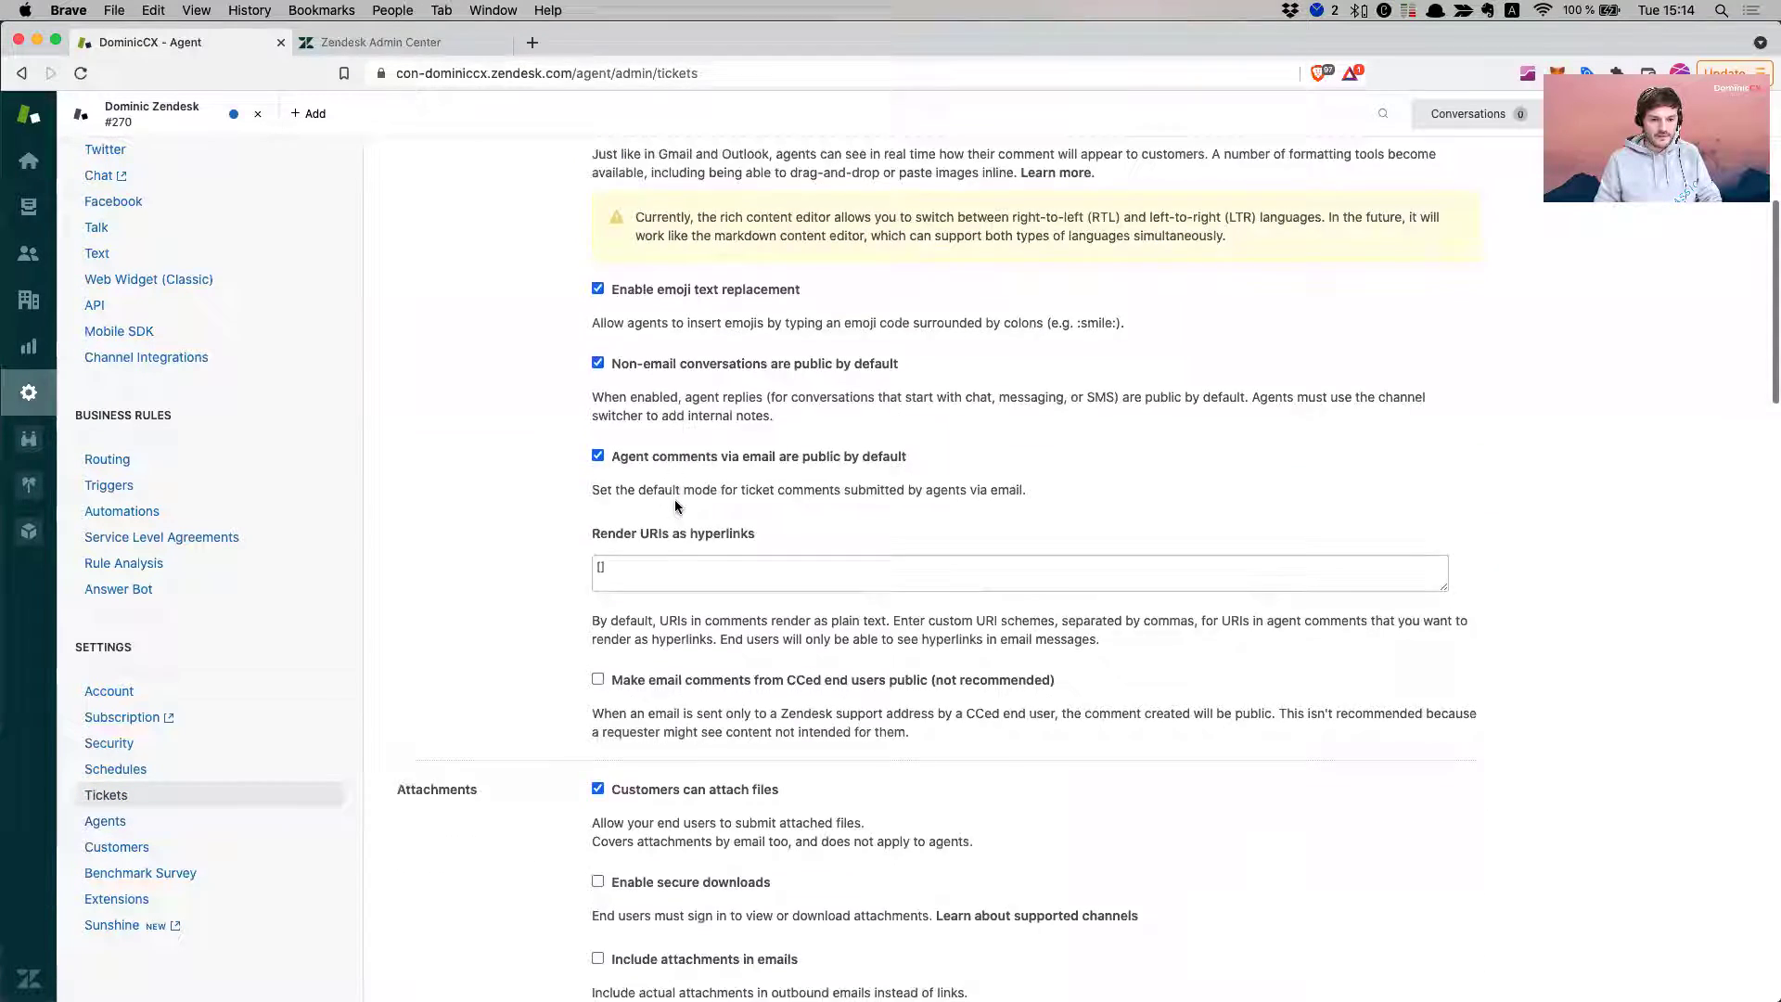
pyautogui.scroll(-10, 675, 506)
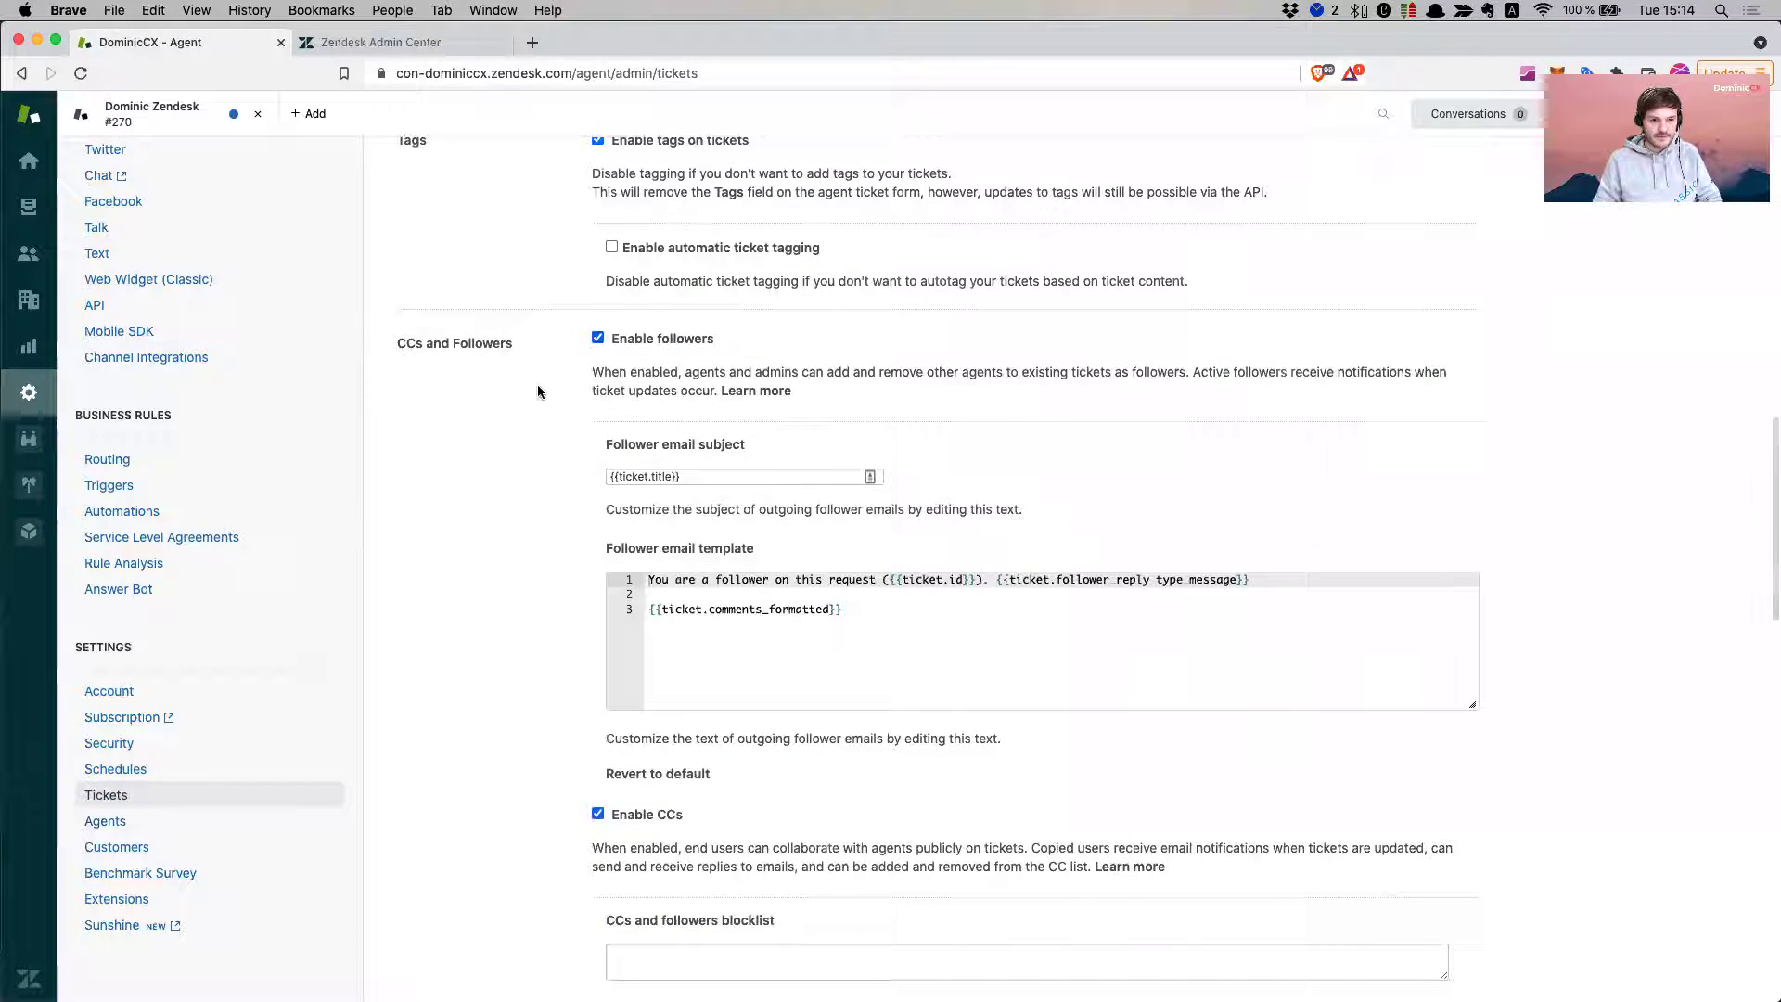
pyautogui.click(597, 339)
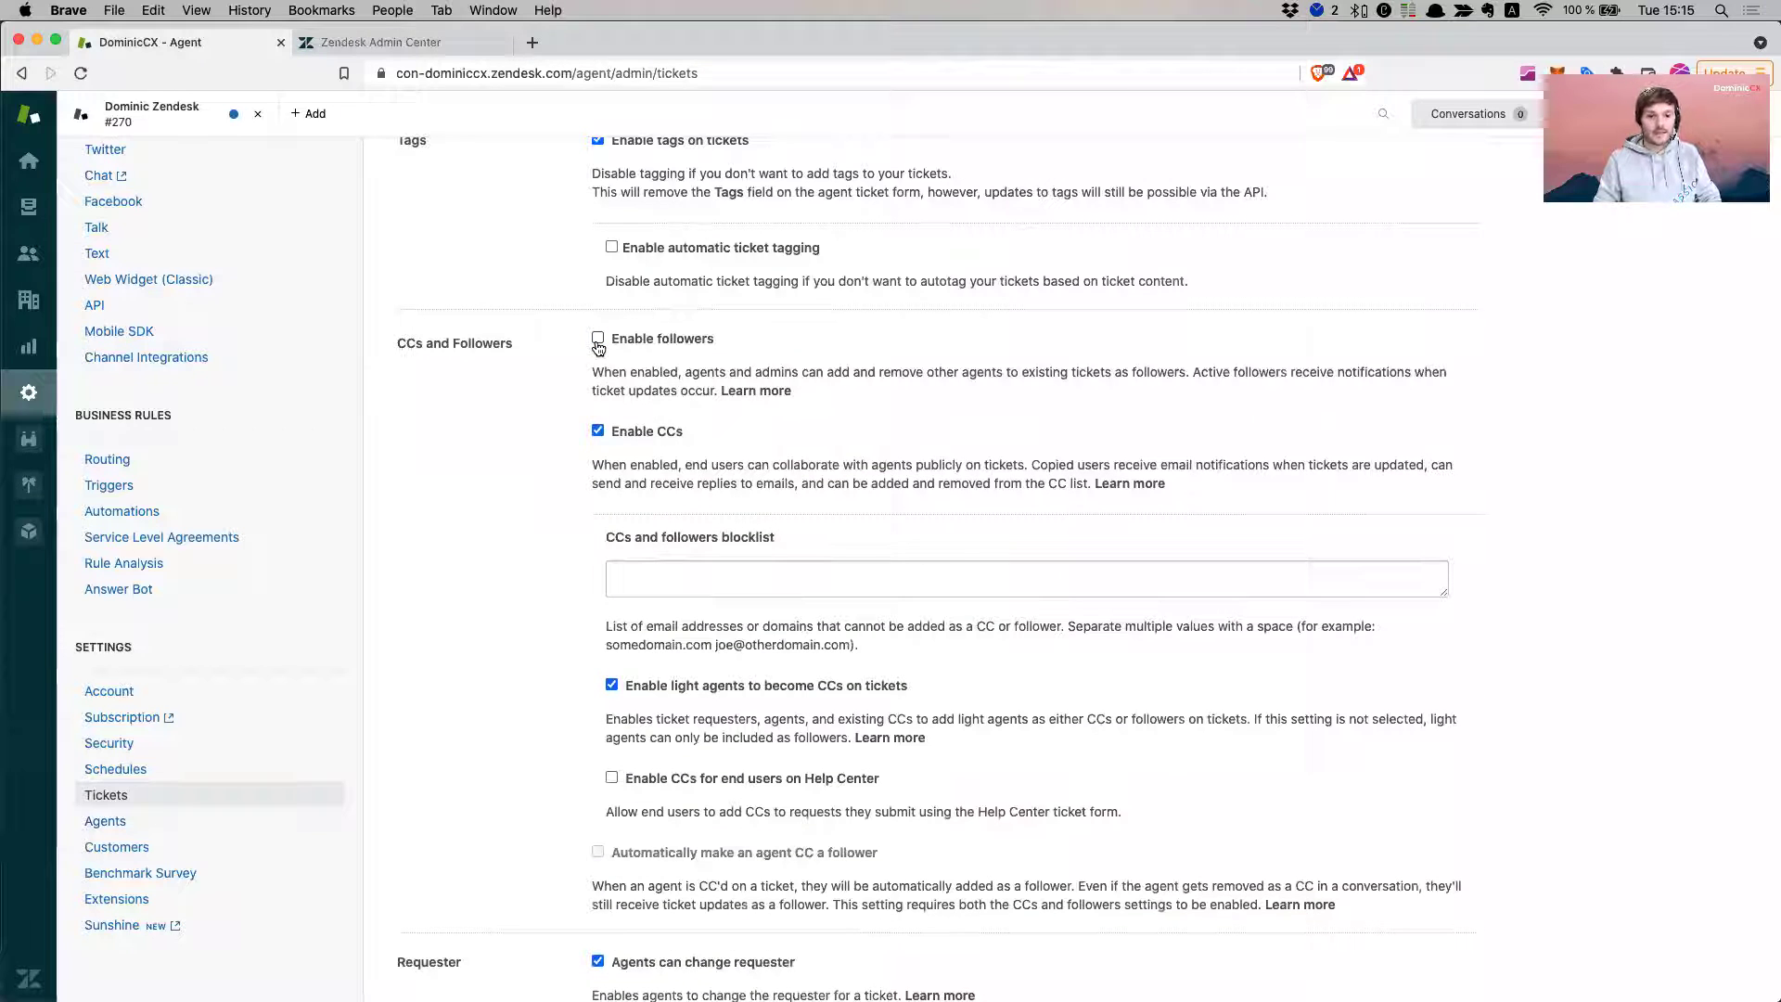
pyautogui.click(598, 340)
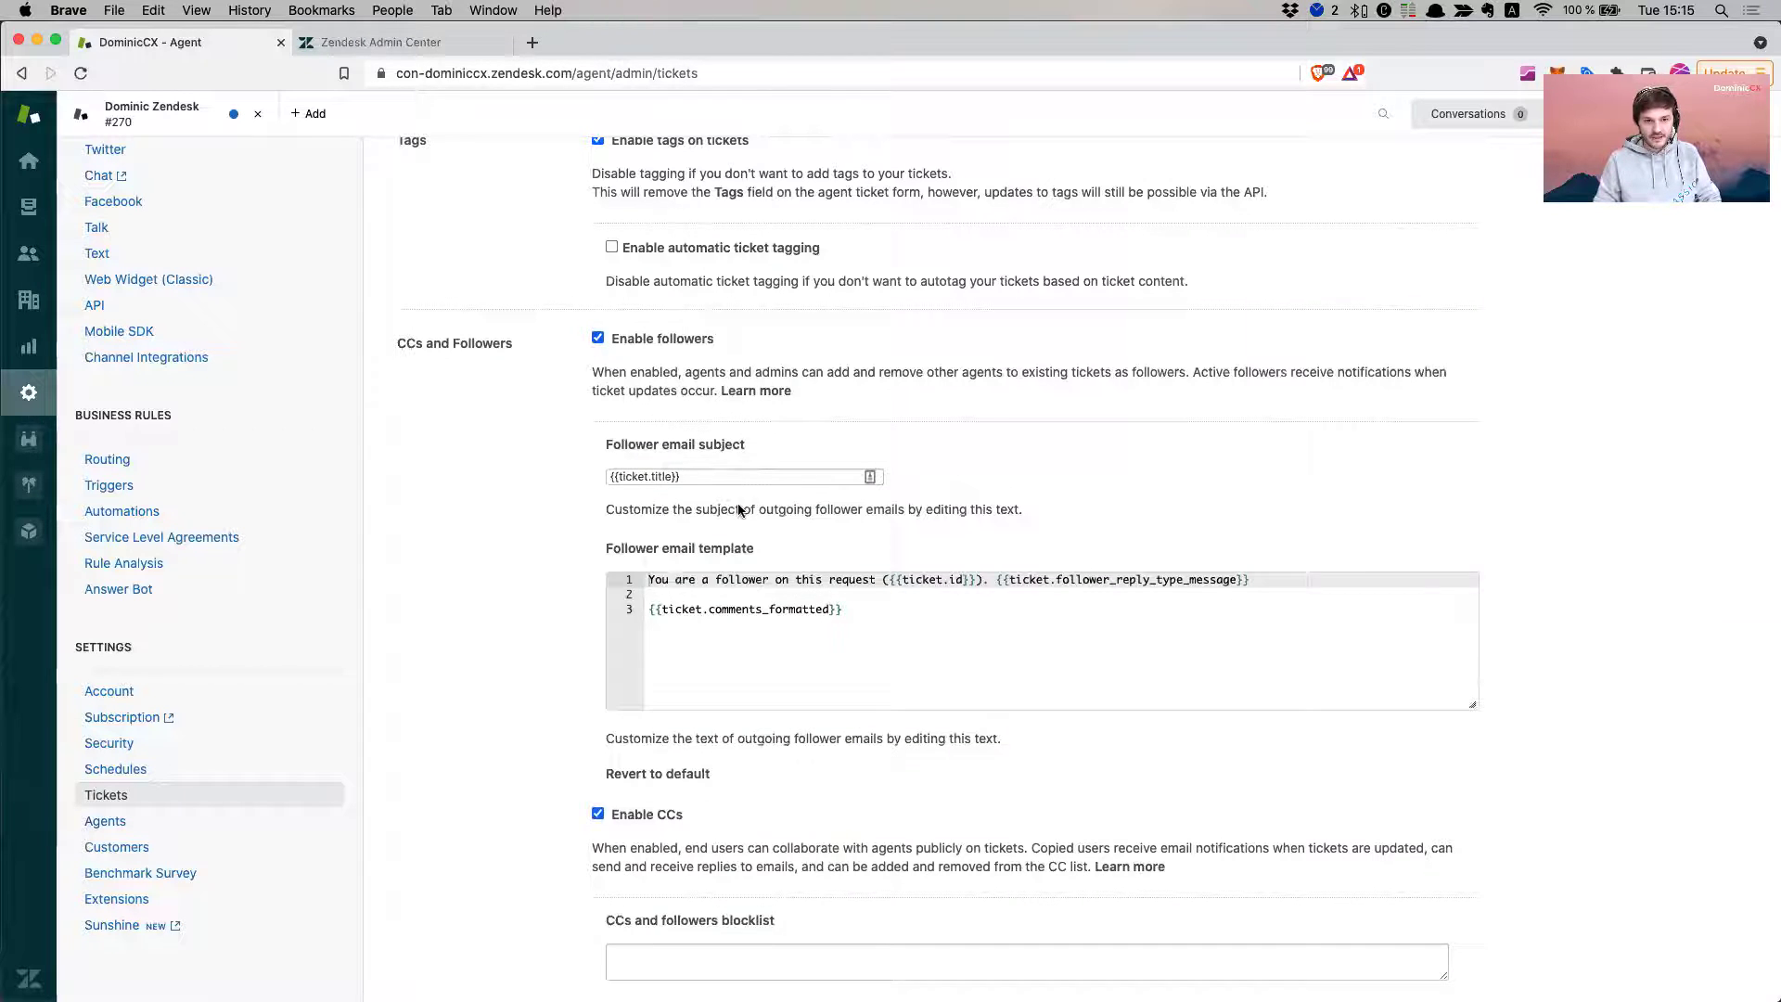
# - Switch Enable CCs off and back on, leaving CCs enabled
pyautogui.click(597, 813)
pyautogui.click(598, 815)
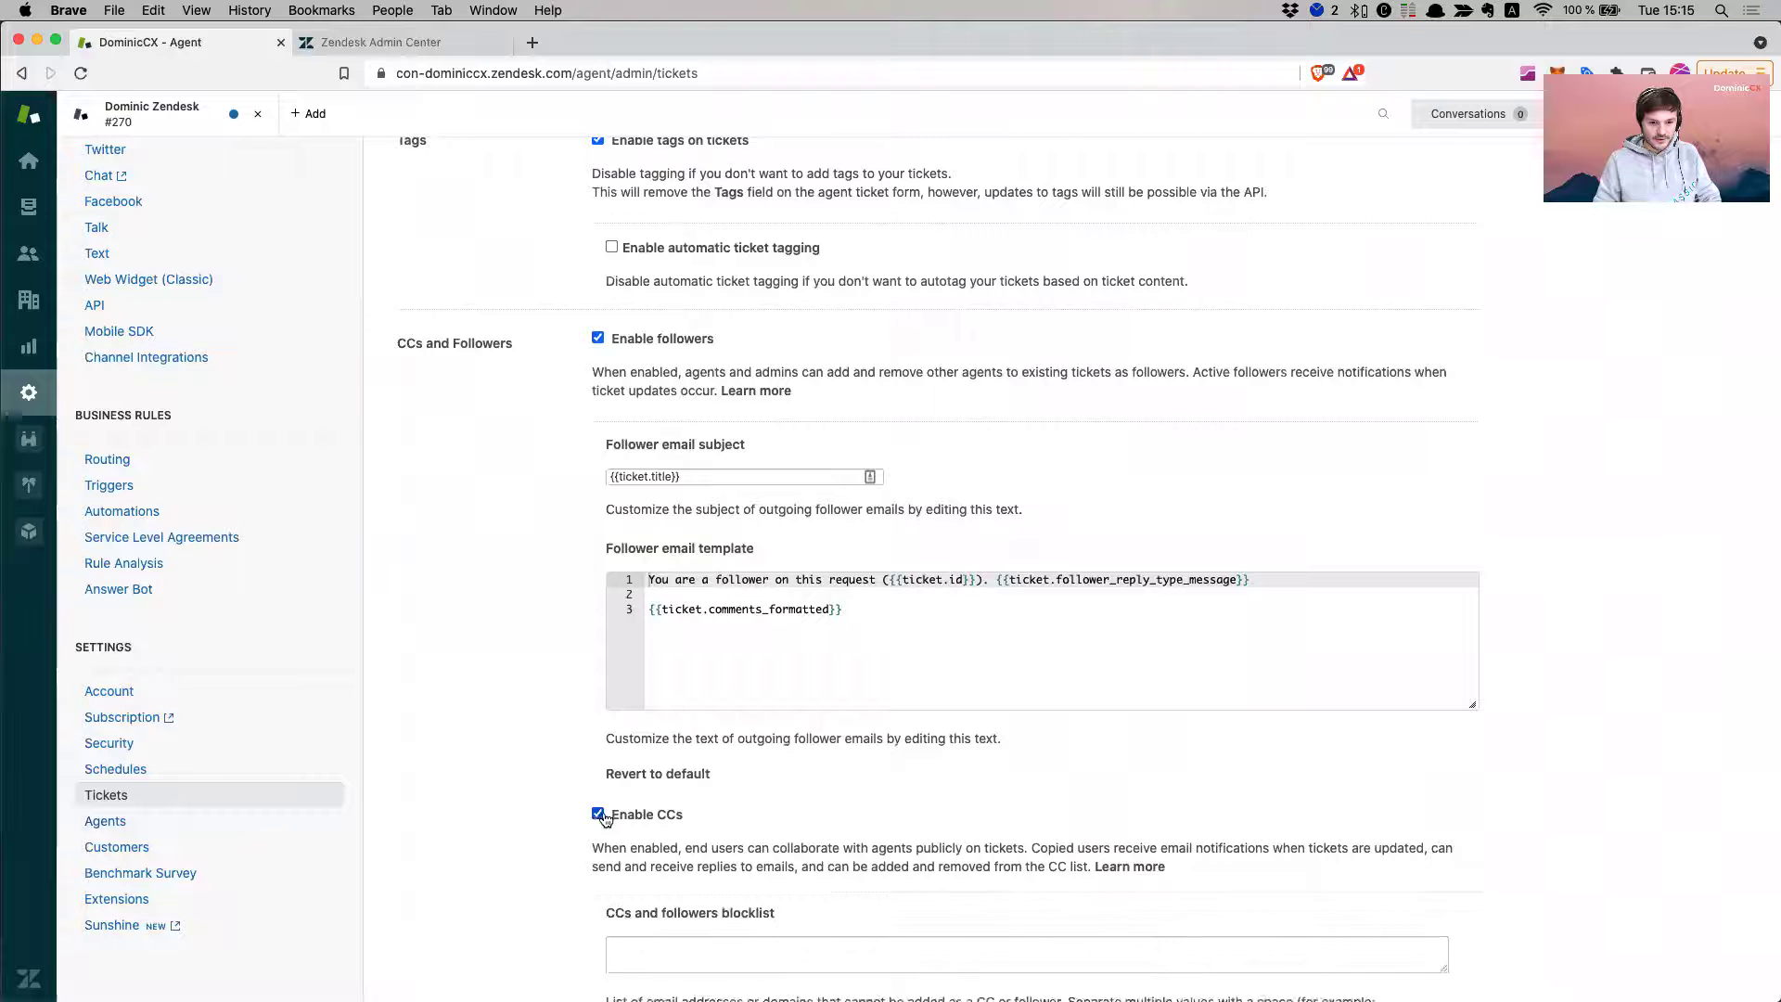
pyautogui.scroll(-2, 594, 583)
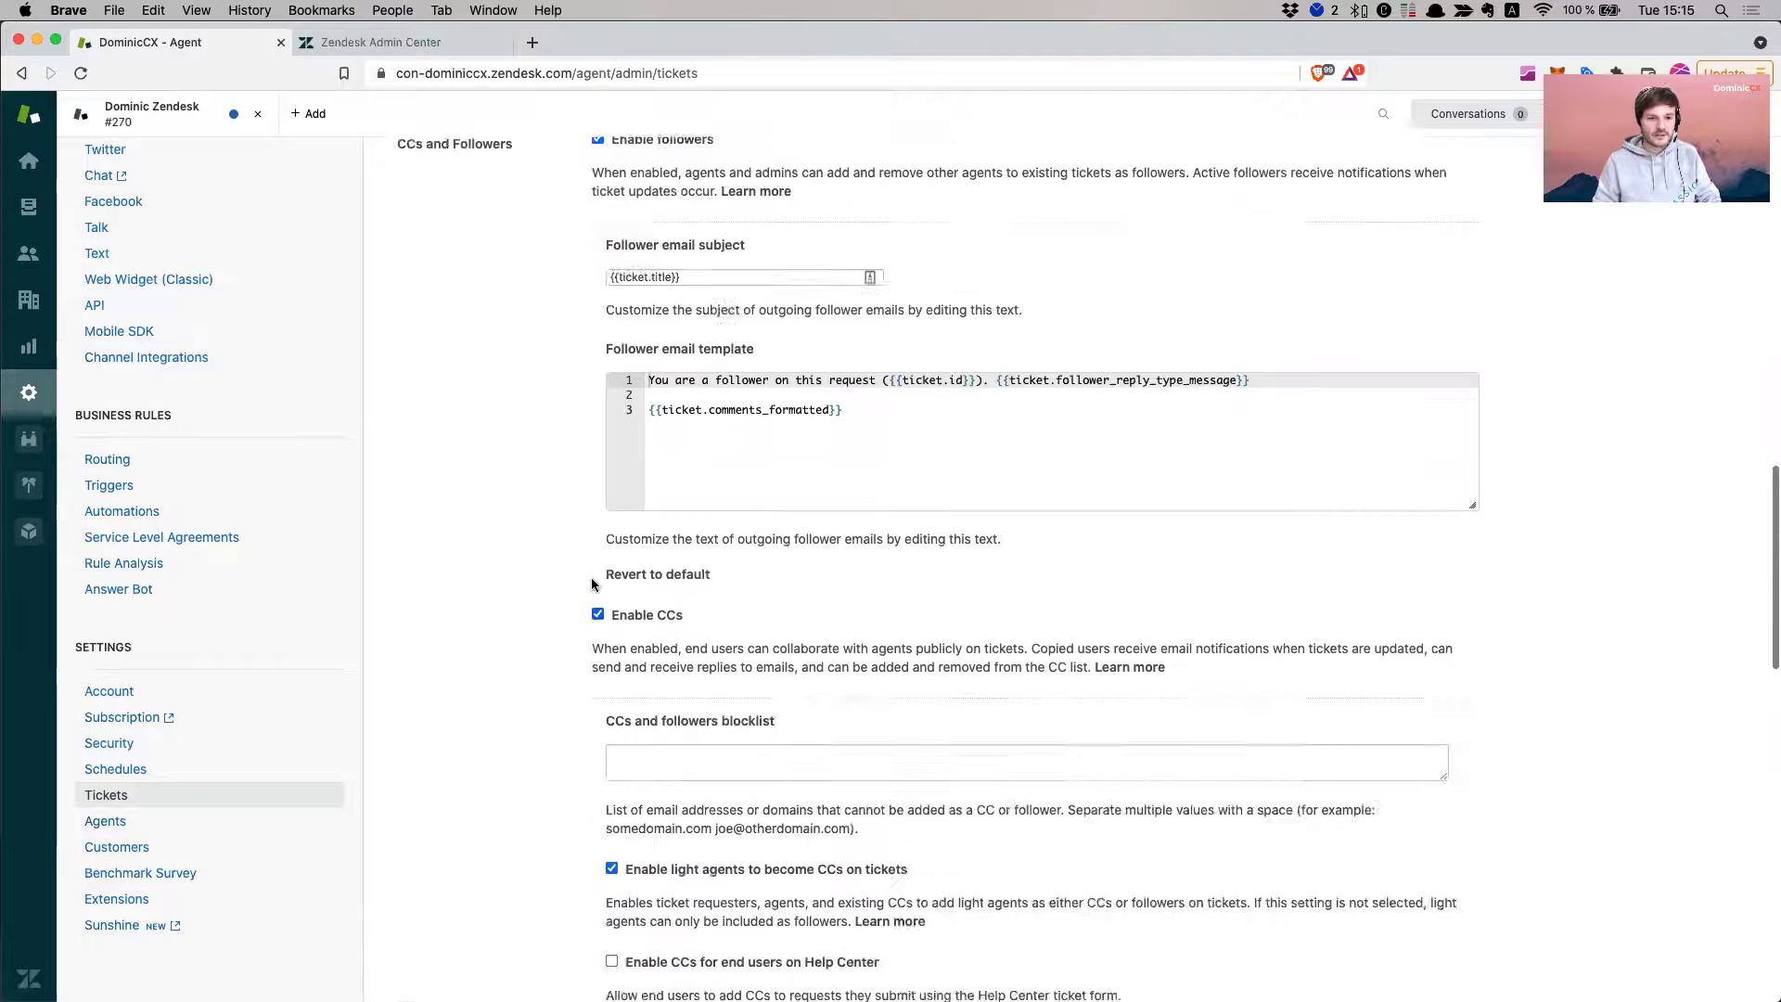
pyautogui.scroll(-15, 594, 583)
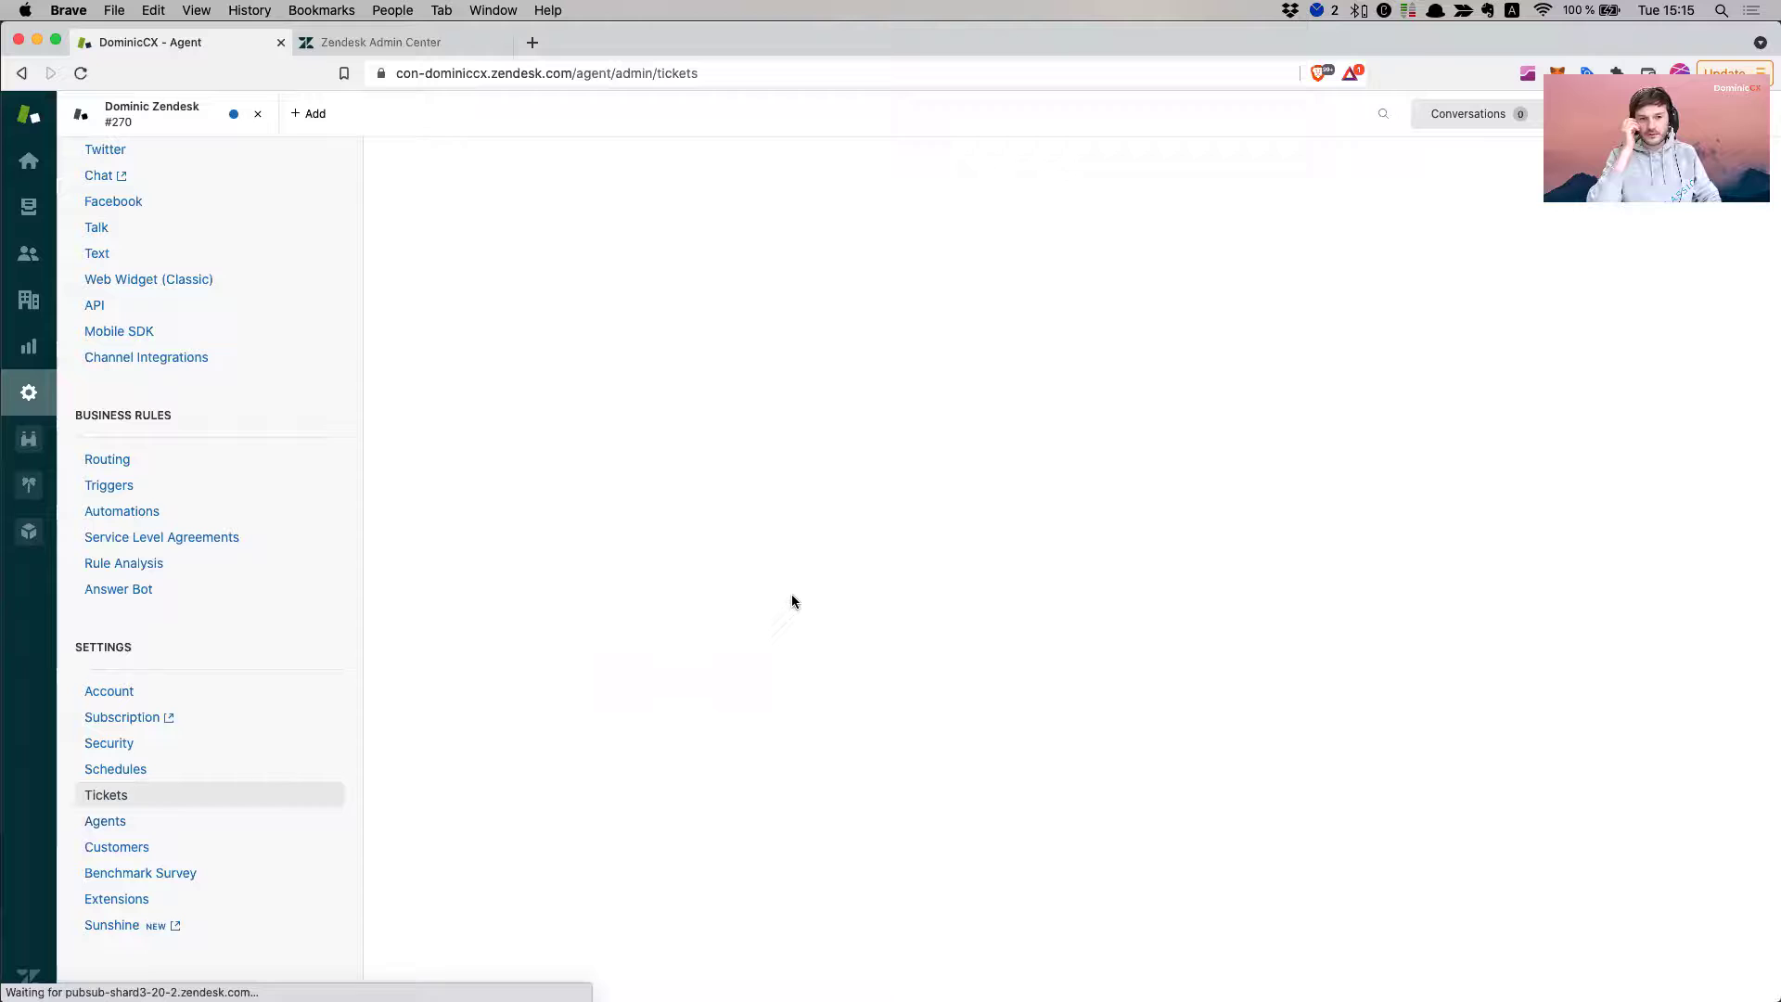
pyautogui.scroll(-2, 455, 380)
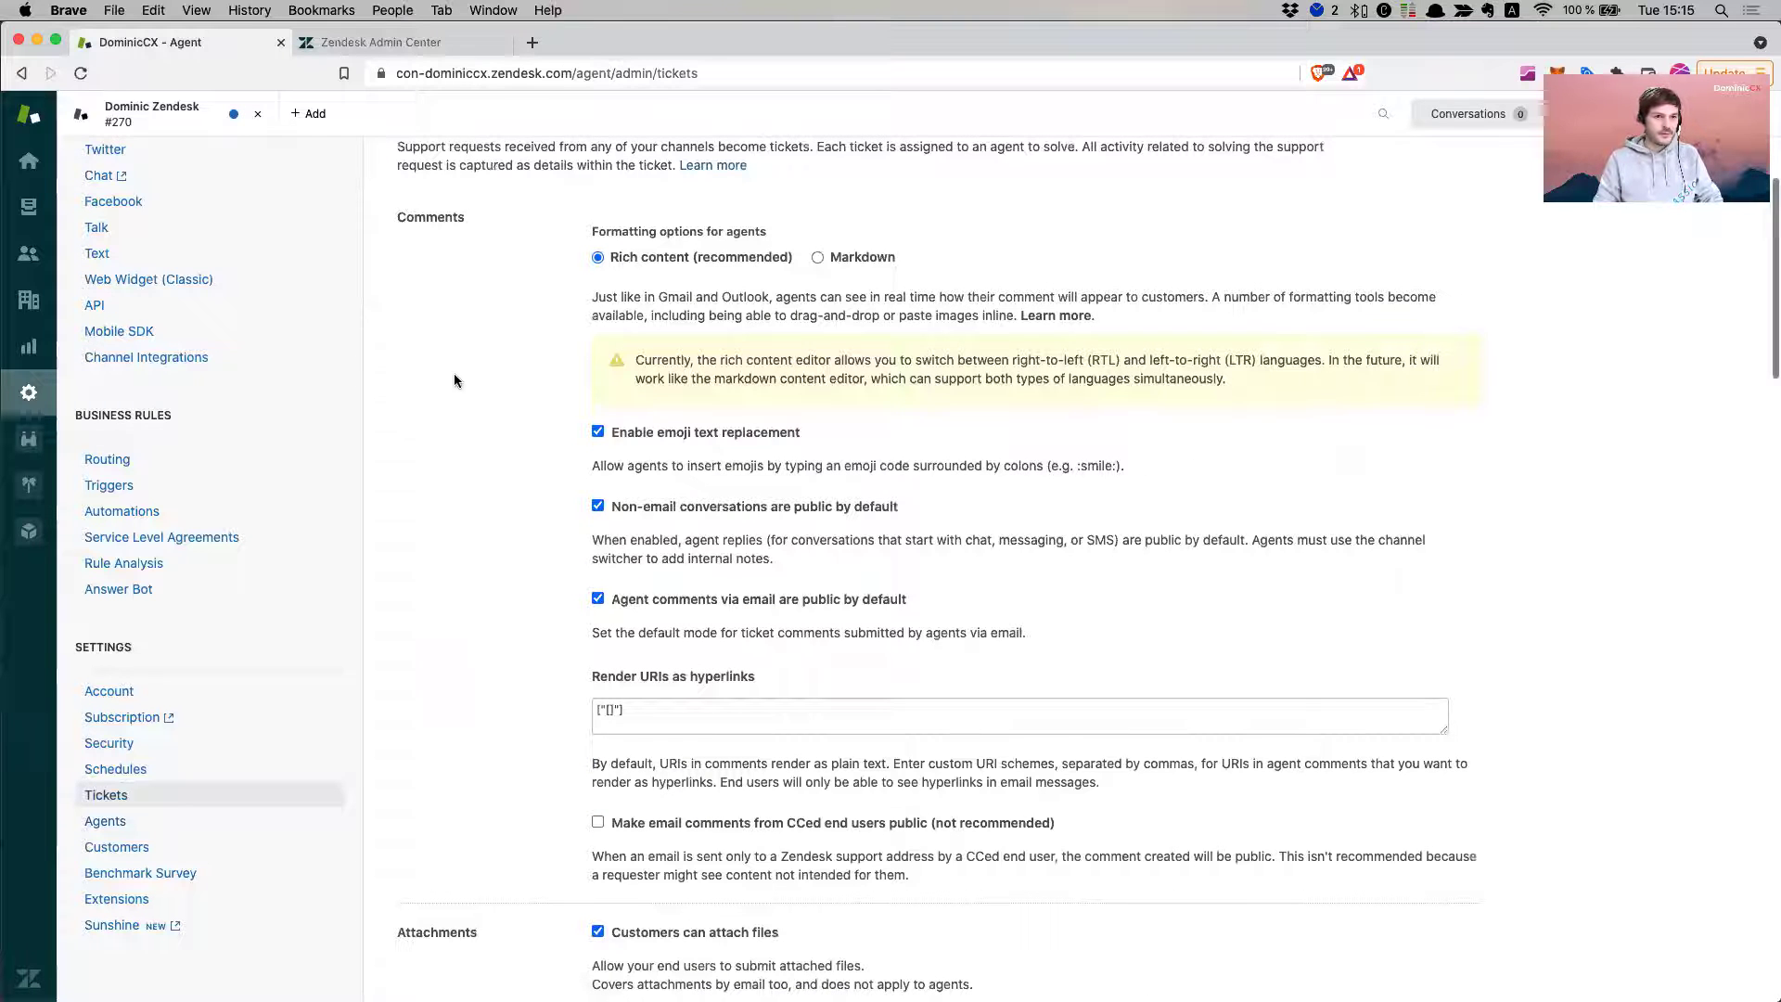
# - On ticket #270, add the Gmail address as a CC recipient on the public reply
pyautogui.click(209, 123)
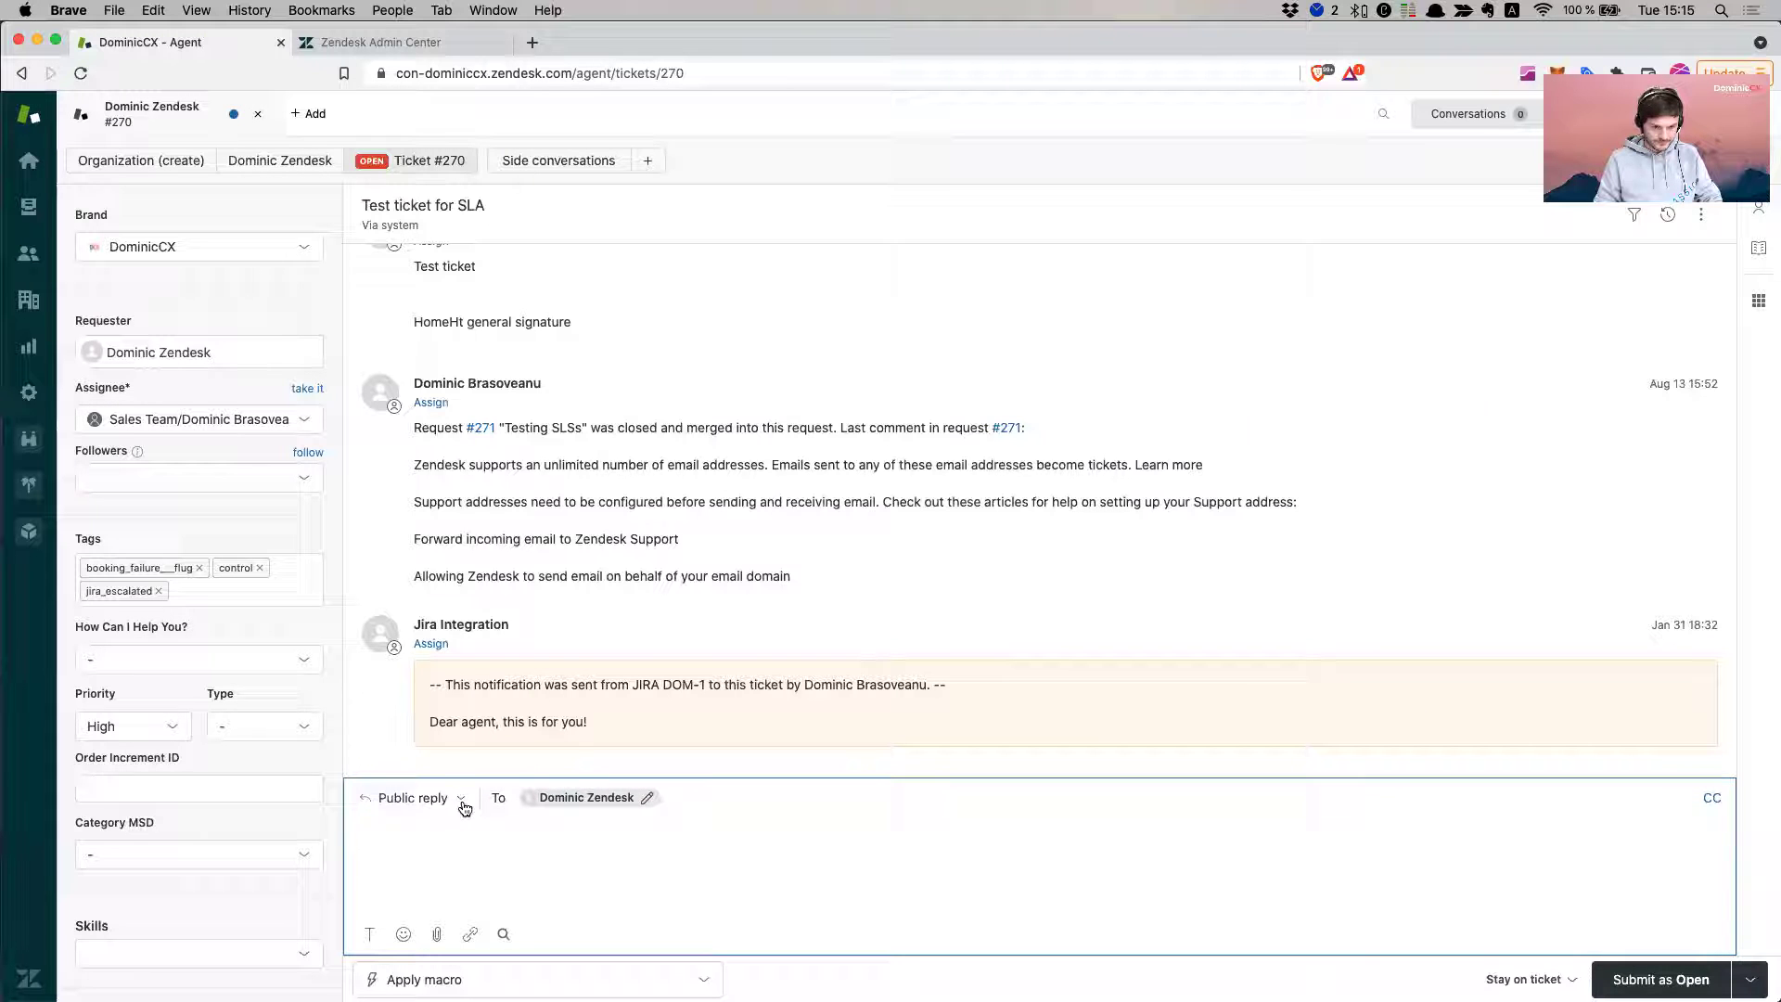
pyautogui.click(648, 799)
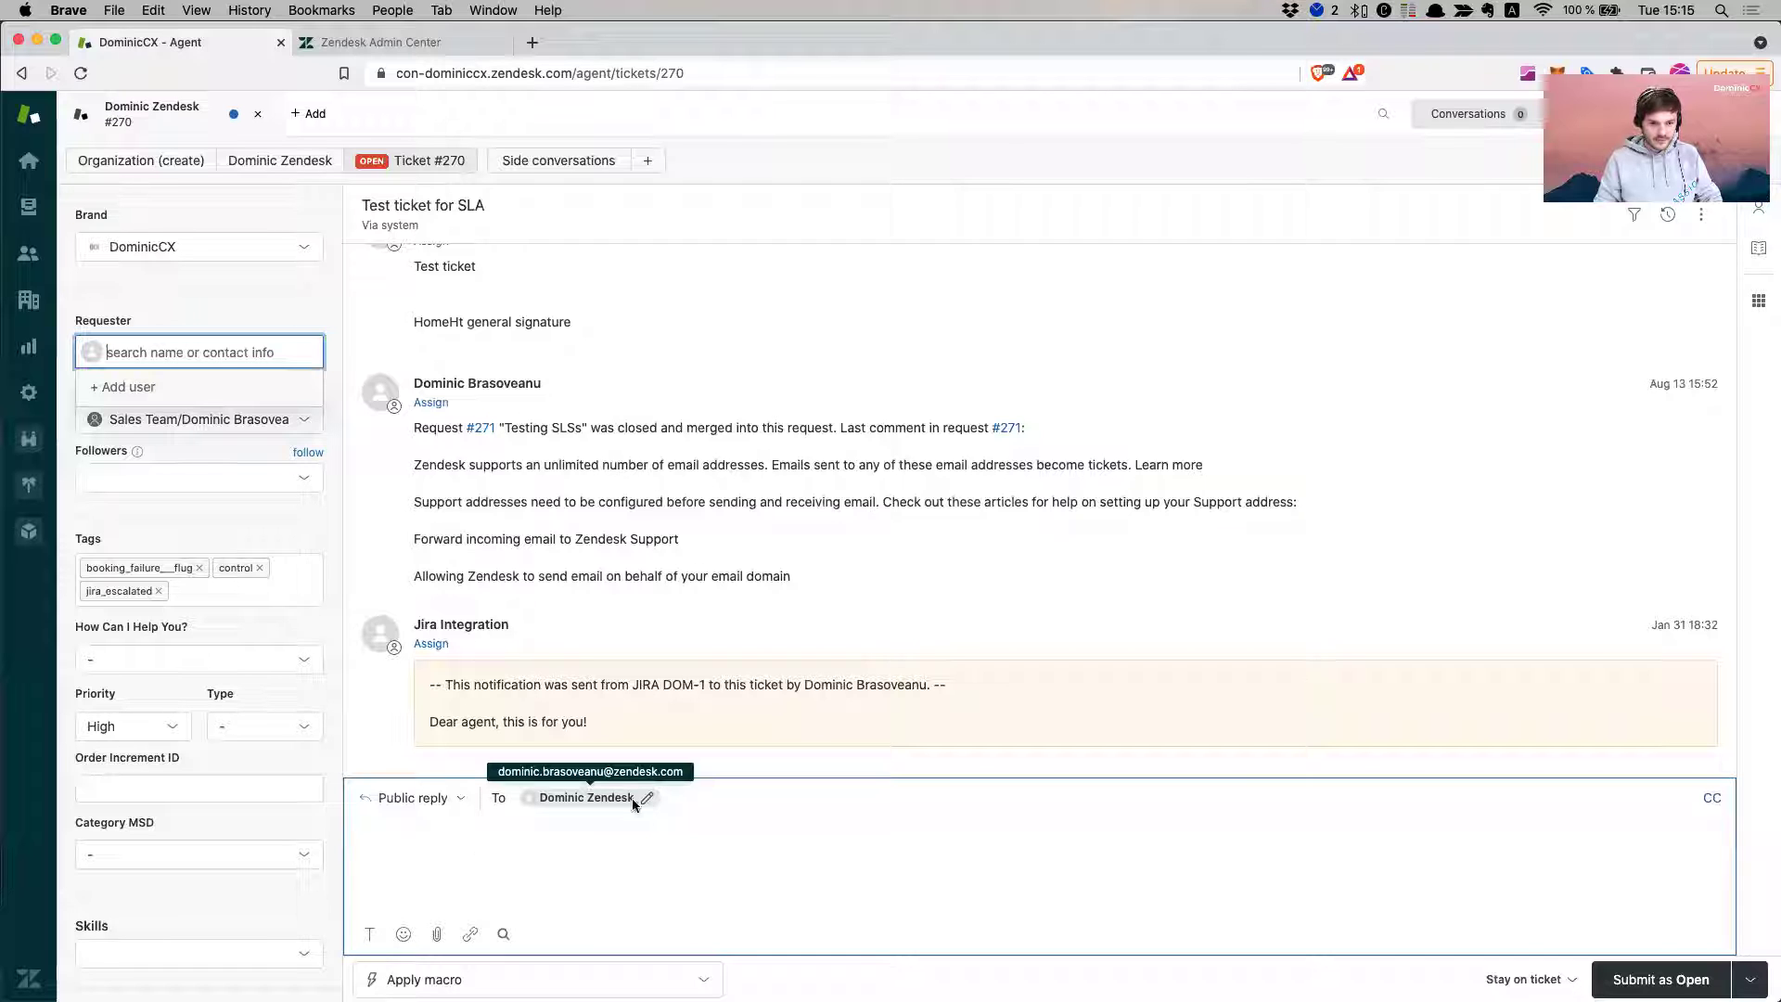
pyautogui.click(502, 799)
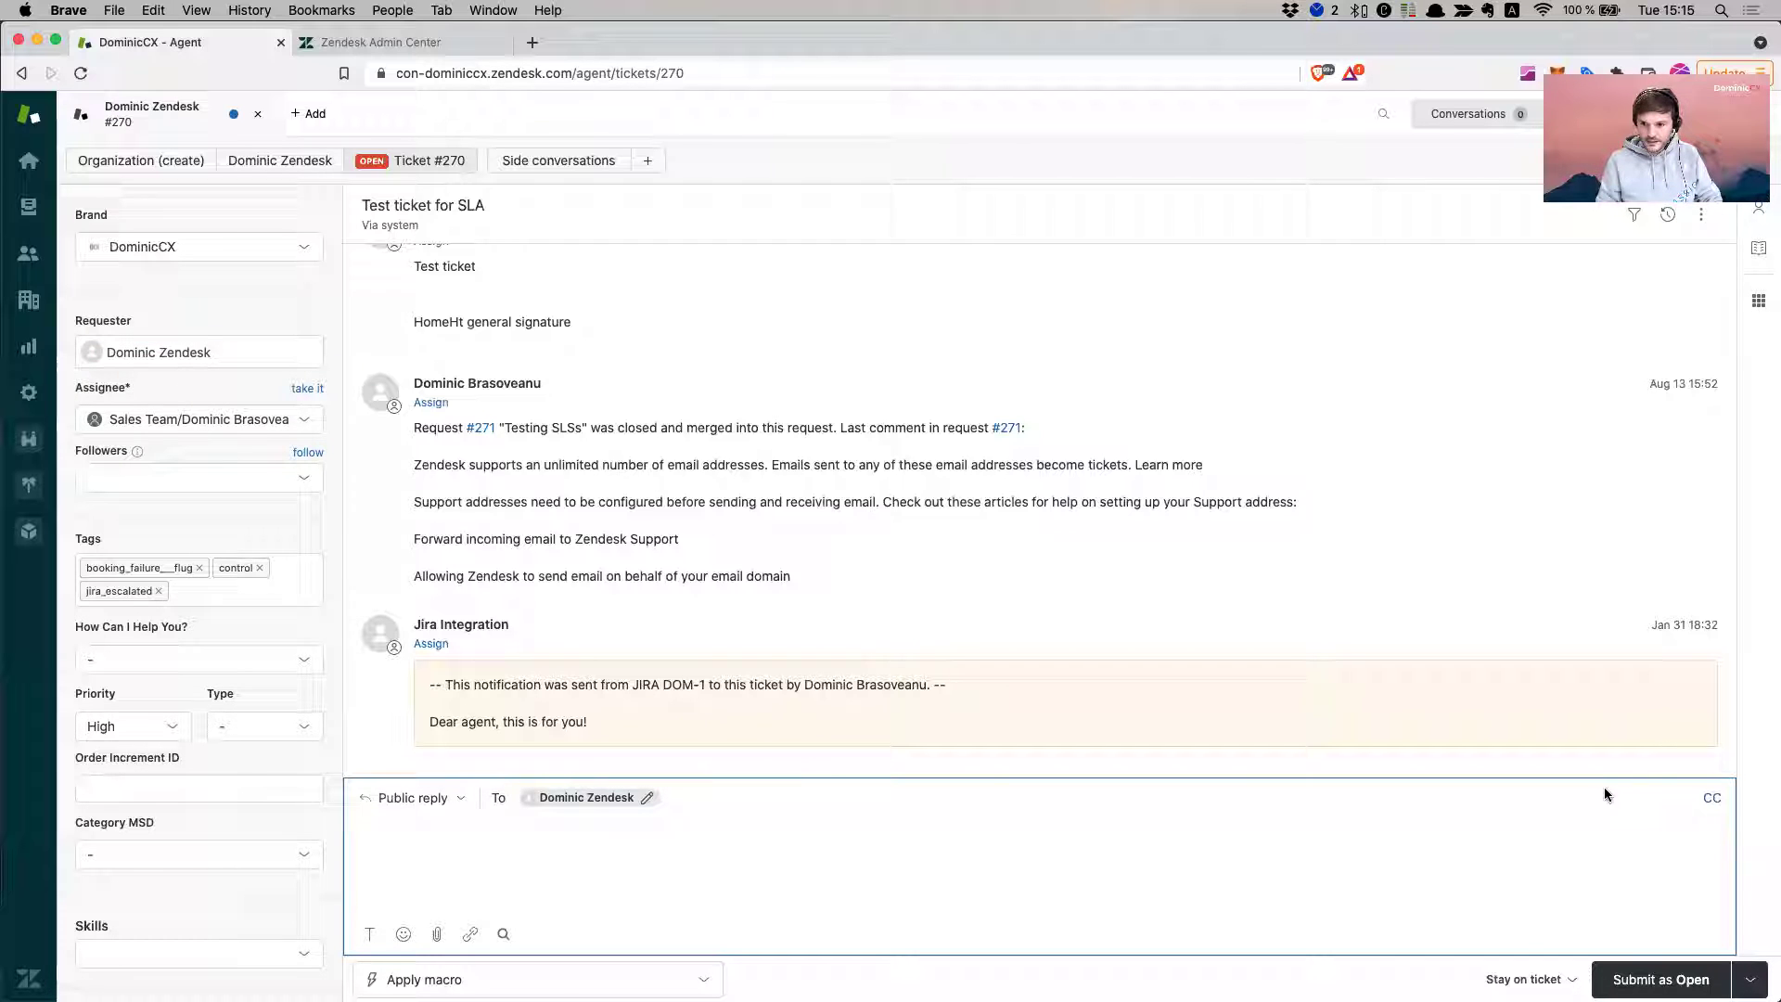
pyautogui.click(1711, 800)
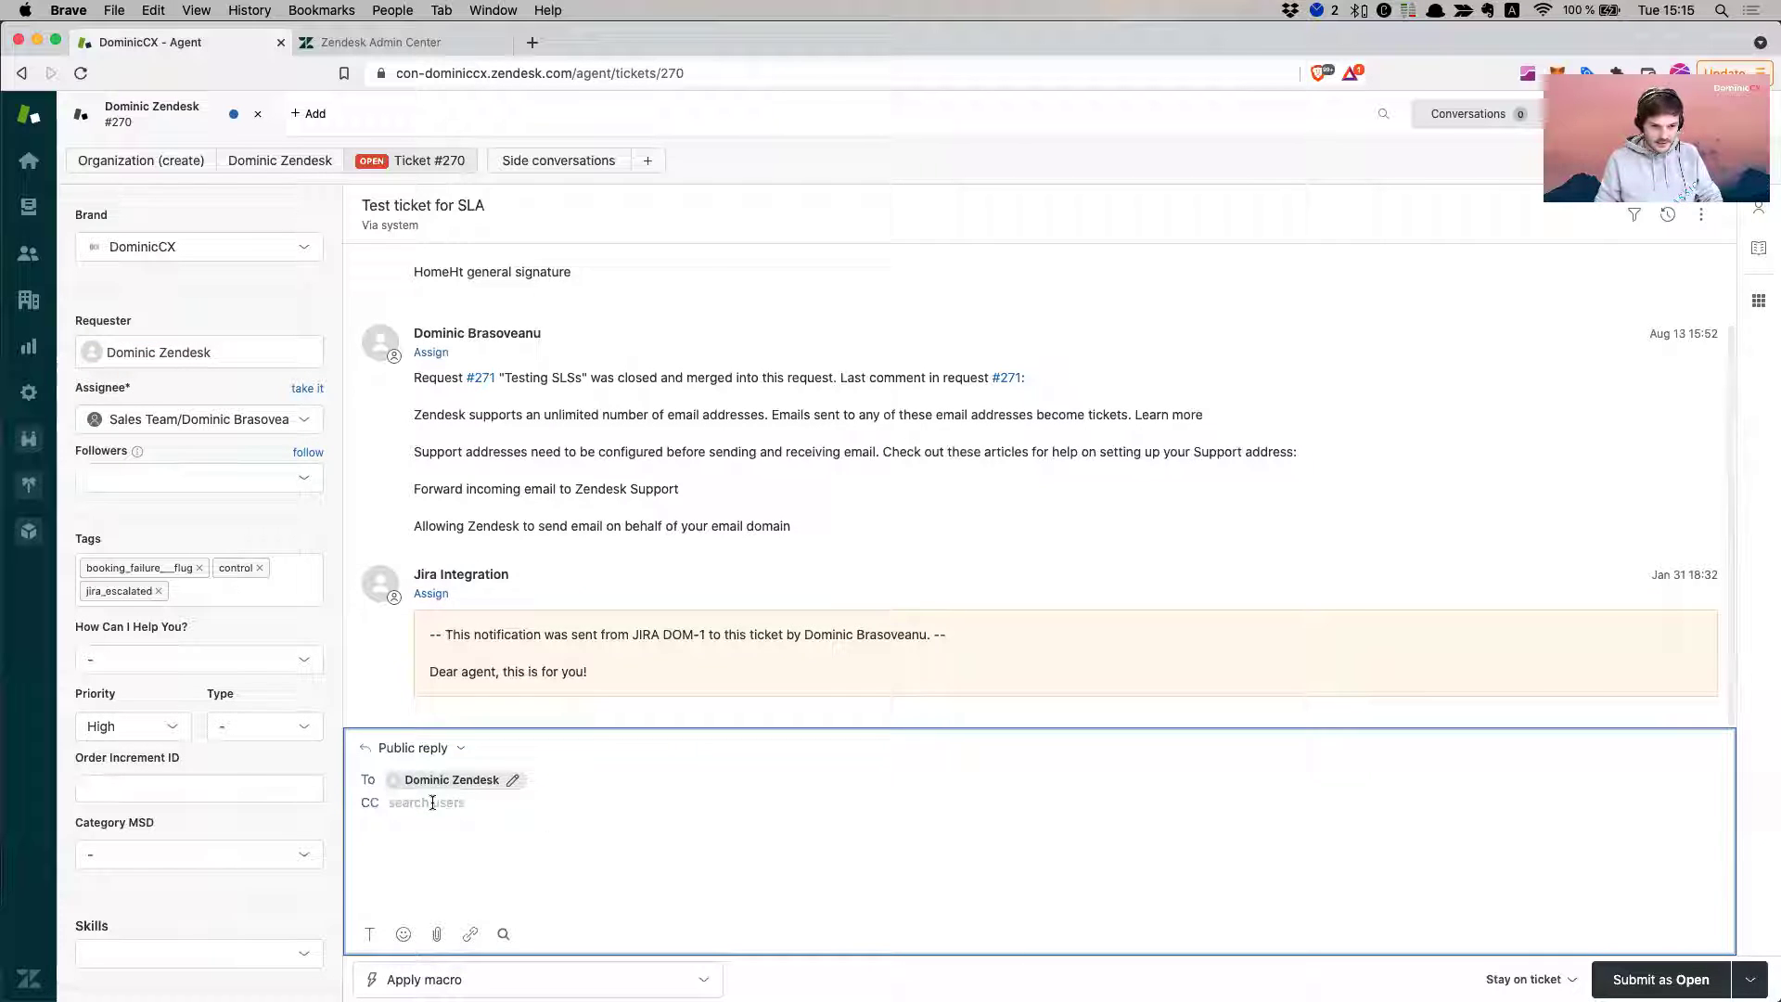
pyautogui.click(432, 803)
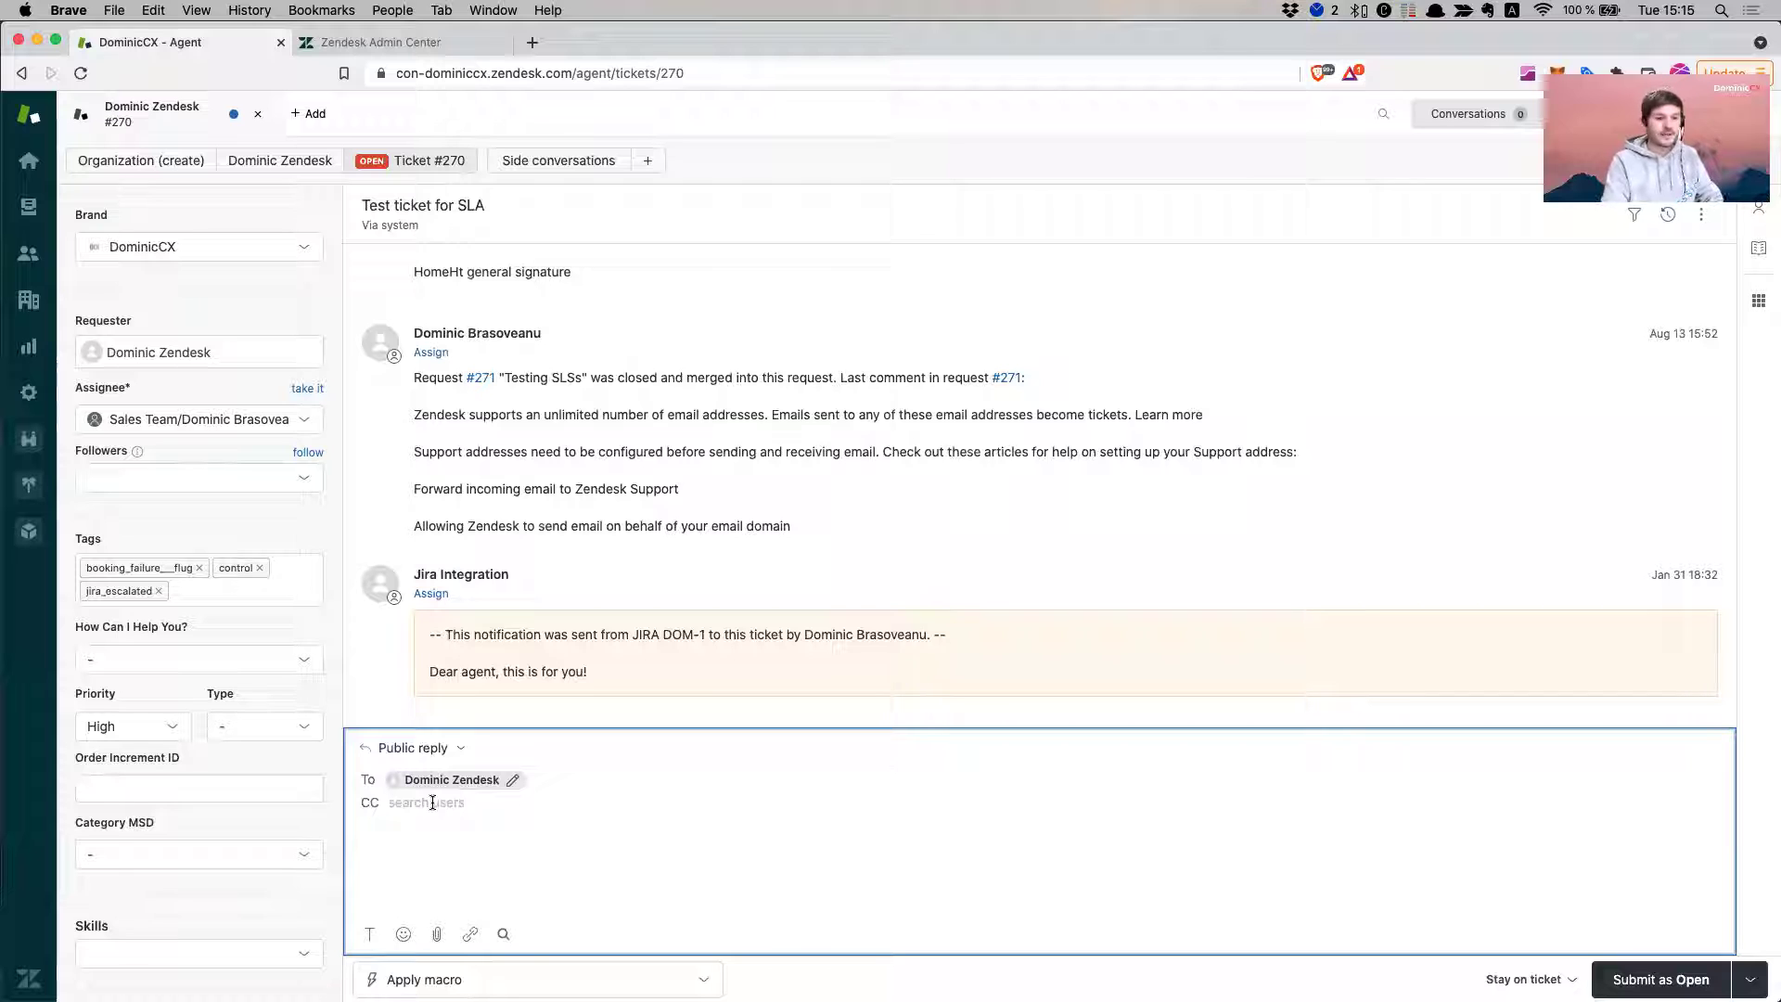
pyautogui.write('domini')
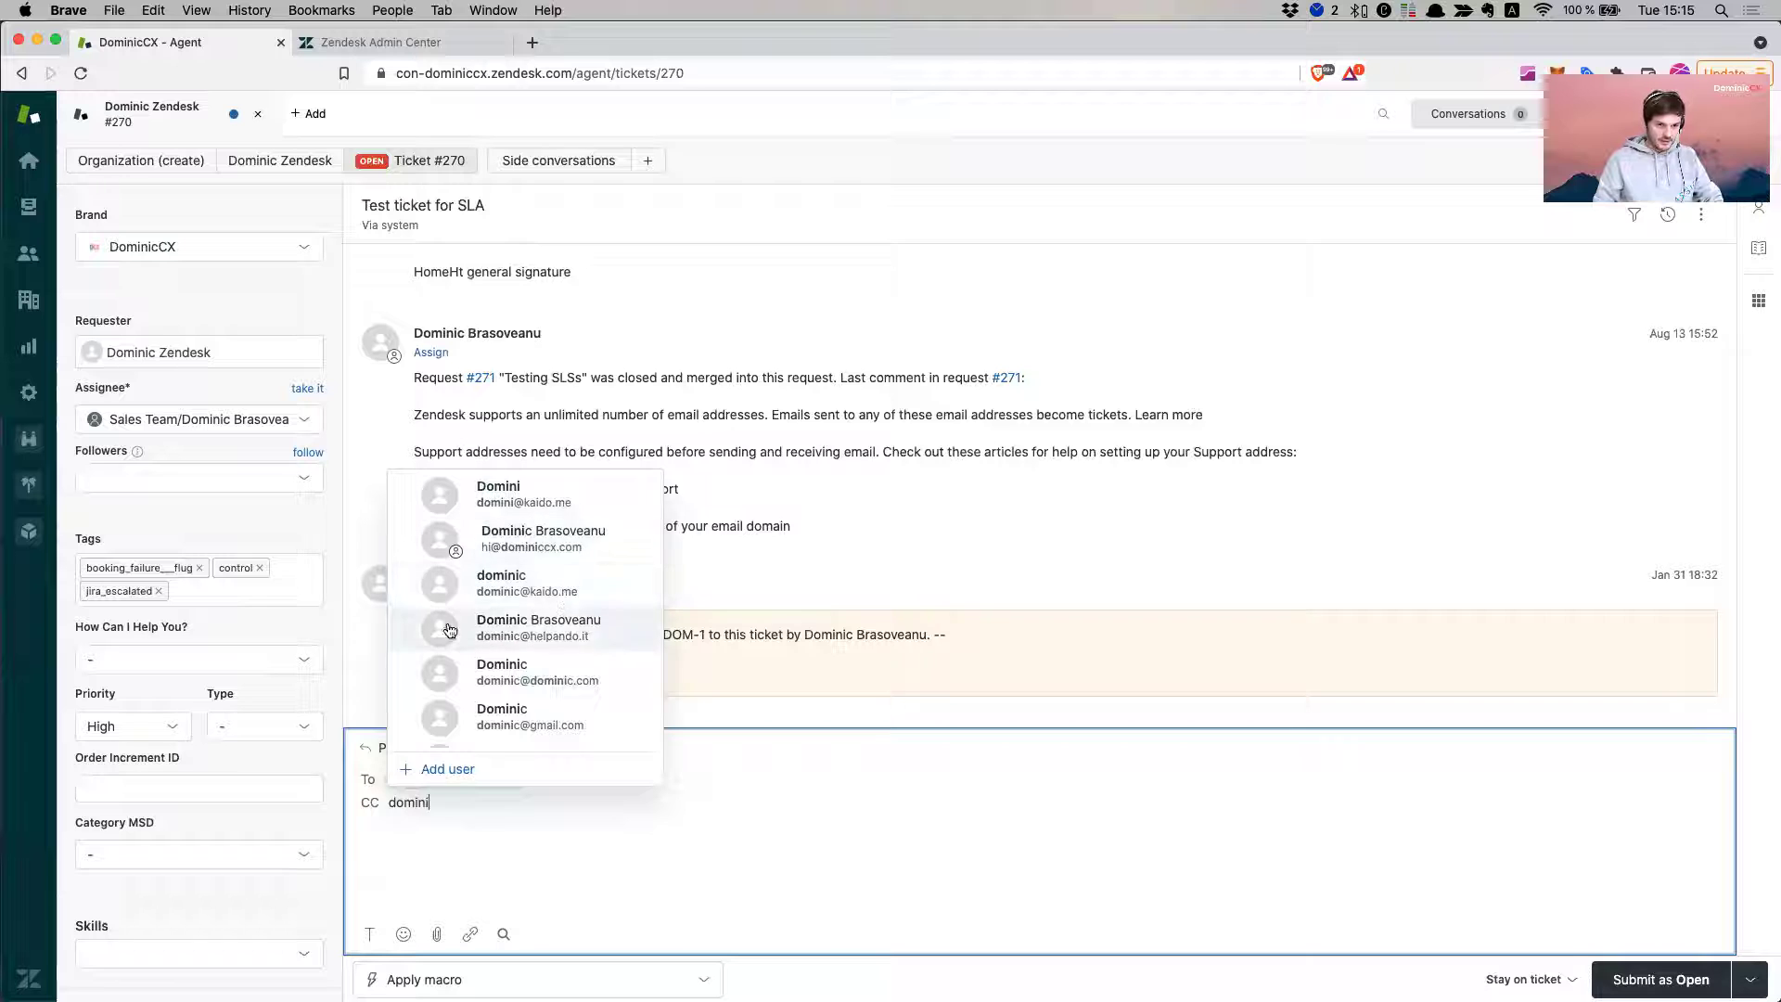
pyautogui.doubleClick(410, 803)
pyautogui.click(430, 802)
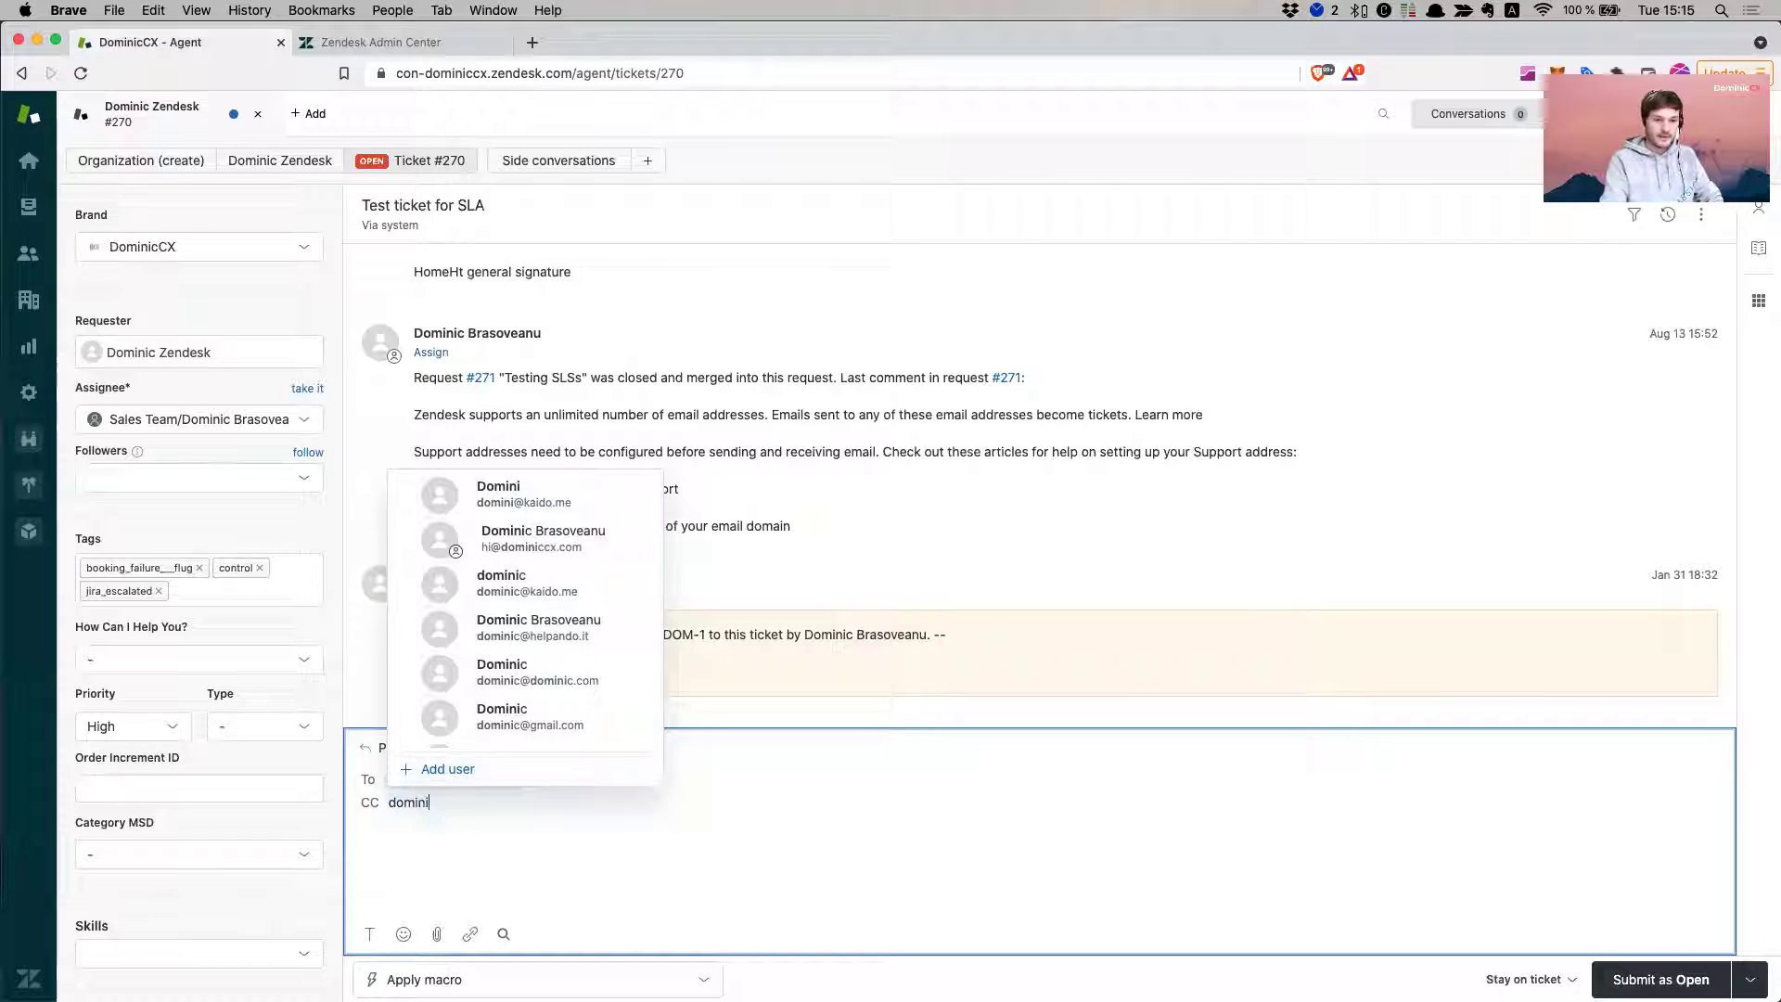
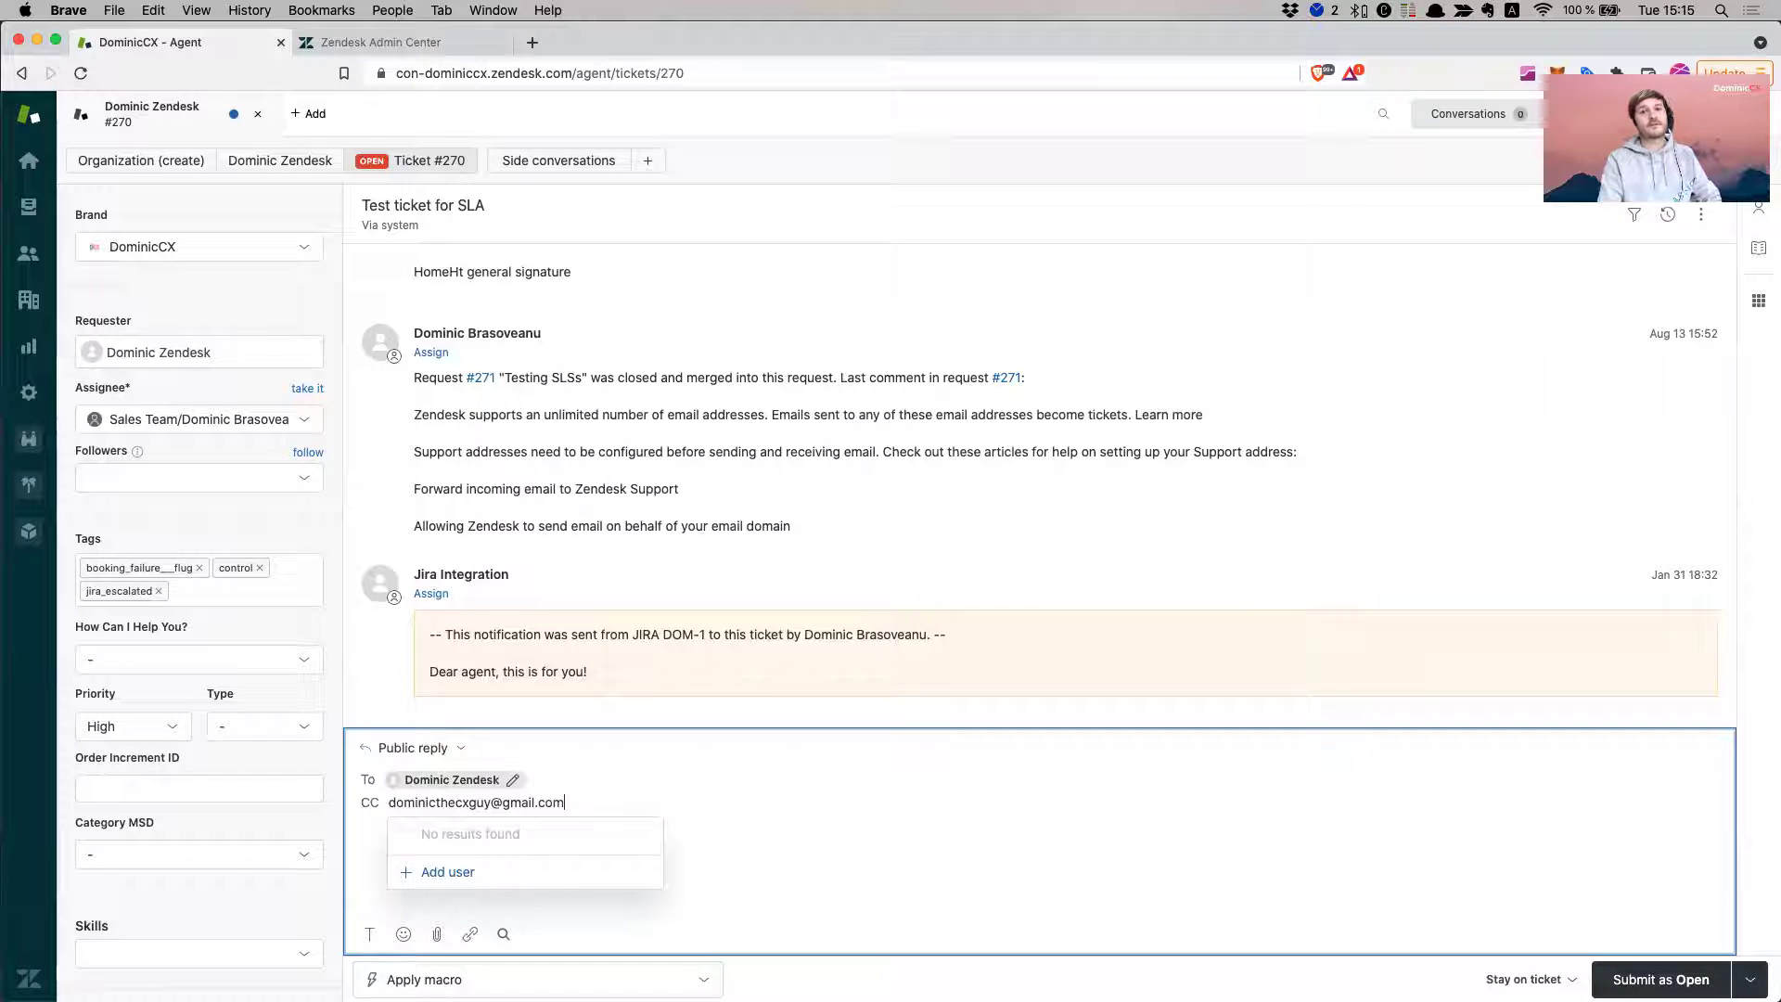
pyautogui.press('Return')
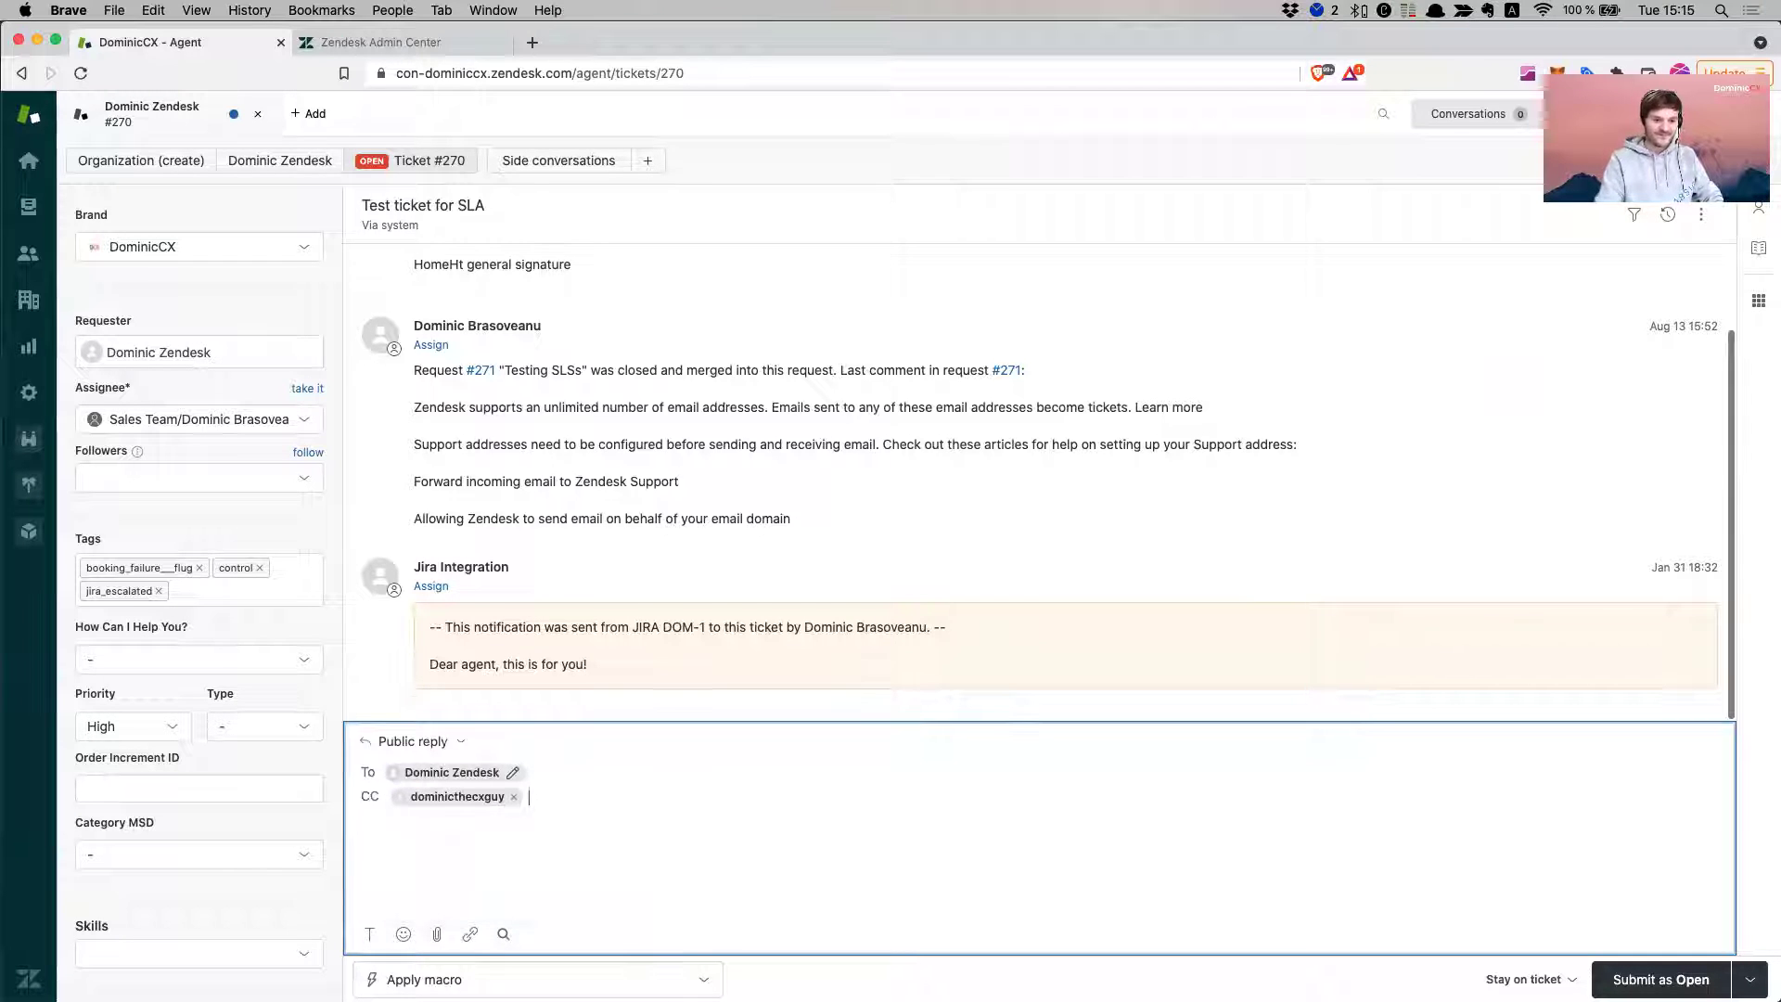
# - Start writing 'Reply' in the reply body
pyautogui.click(578, 839)
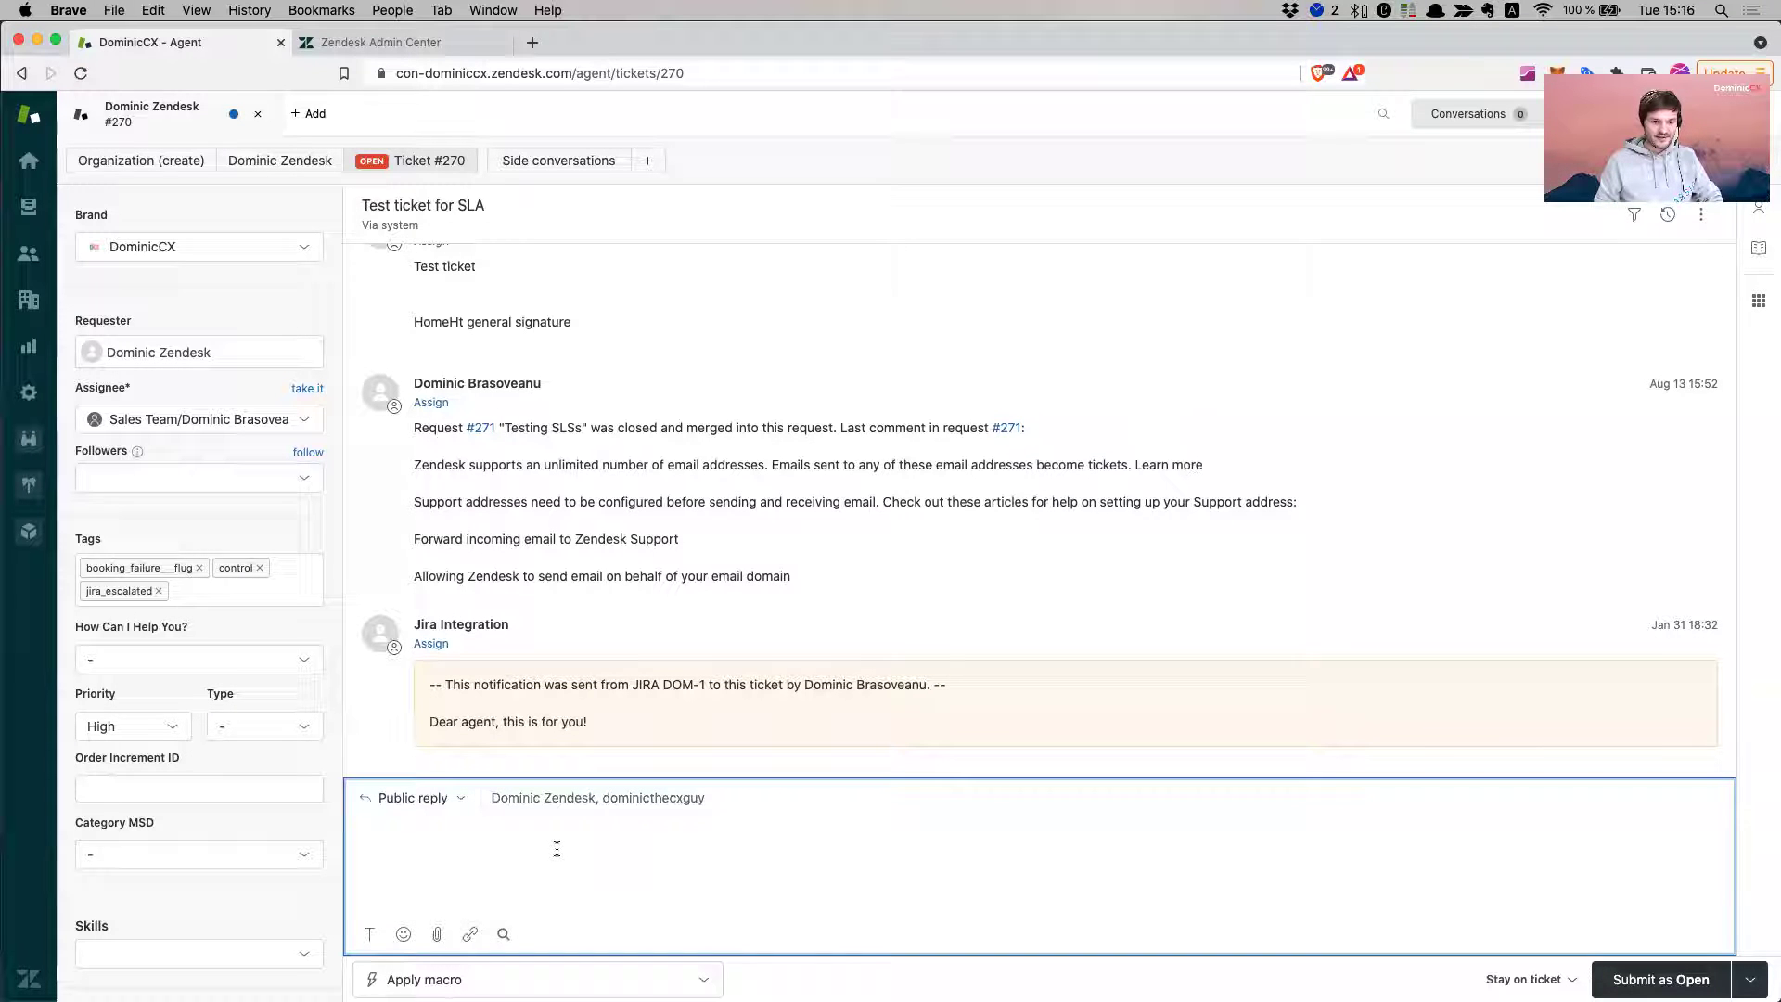
pyautogui.write('Re')
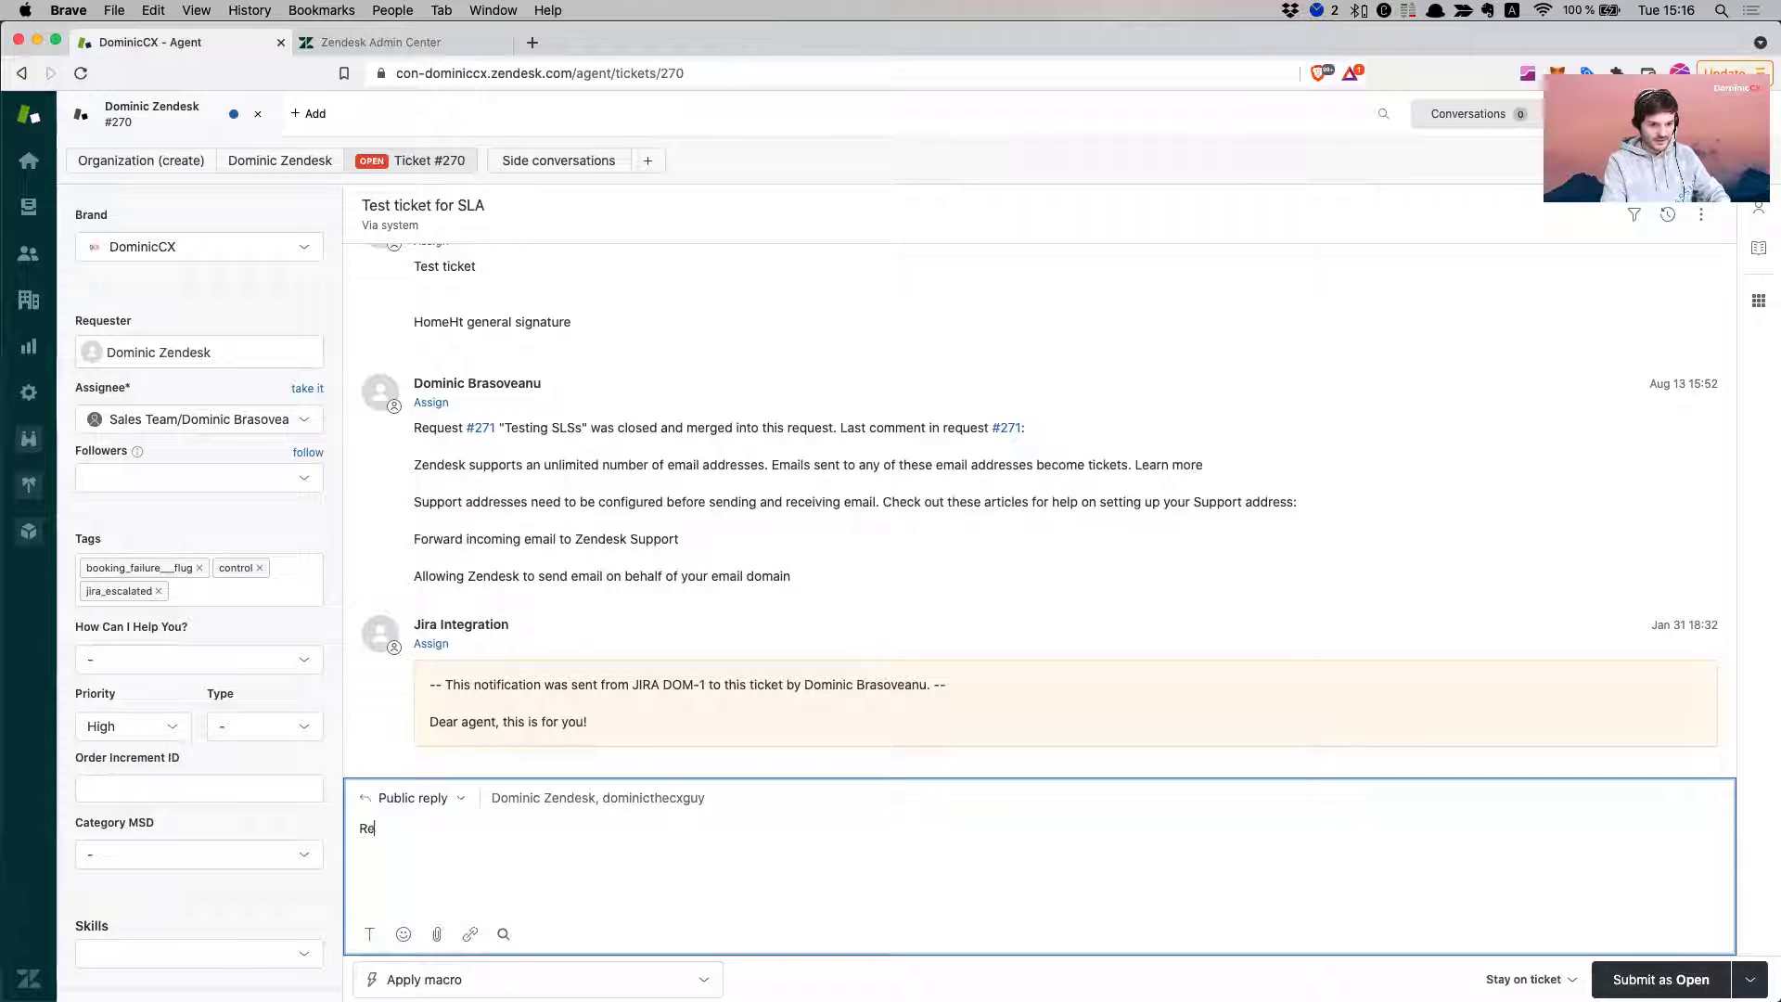
pyautogui.write('plu')
pyautogui.press('BackSpace')
# - Finish the message as 'Reply!' and submit it as Pending
pyautogui.write('y')
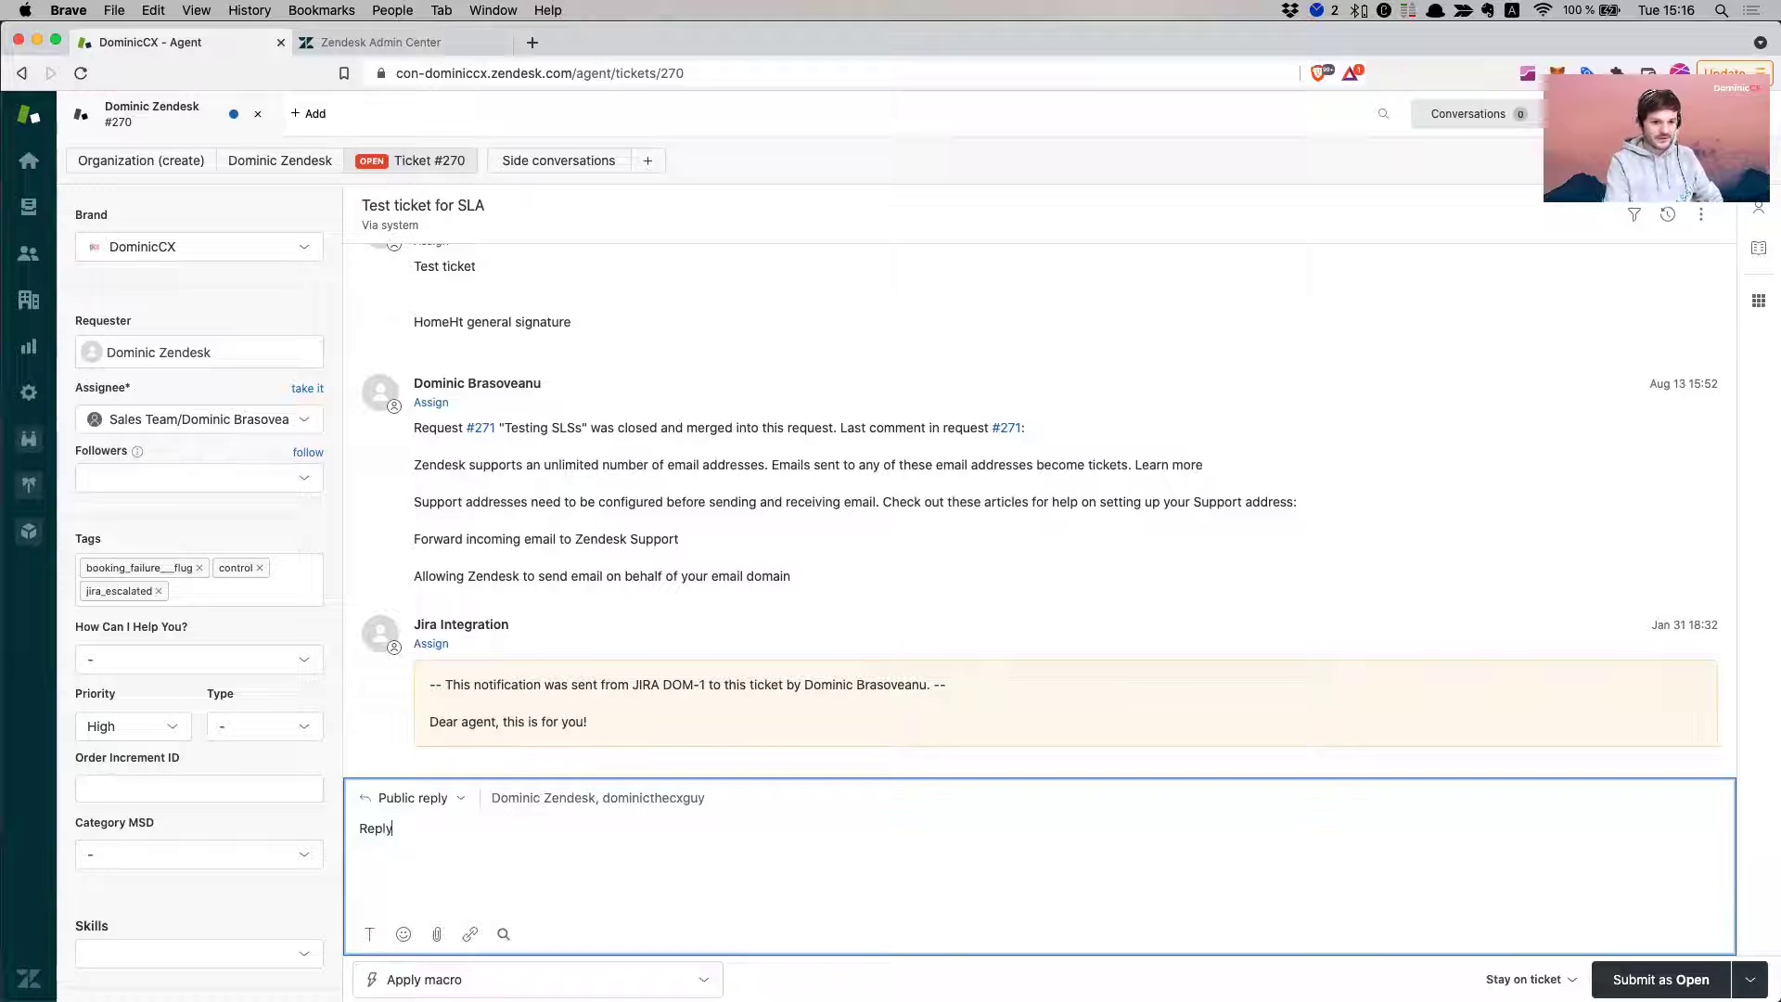
pyautogui.write('!')
pyautogui.click(1749, 980)
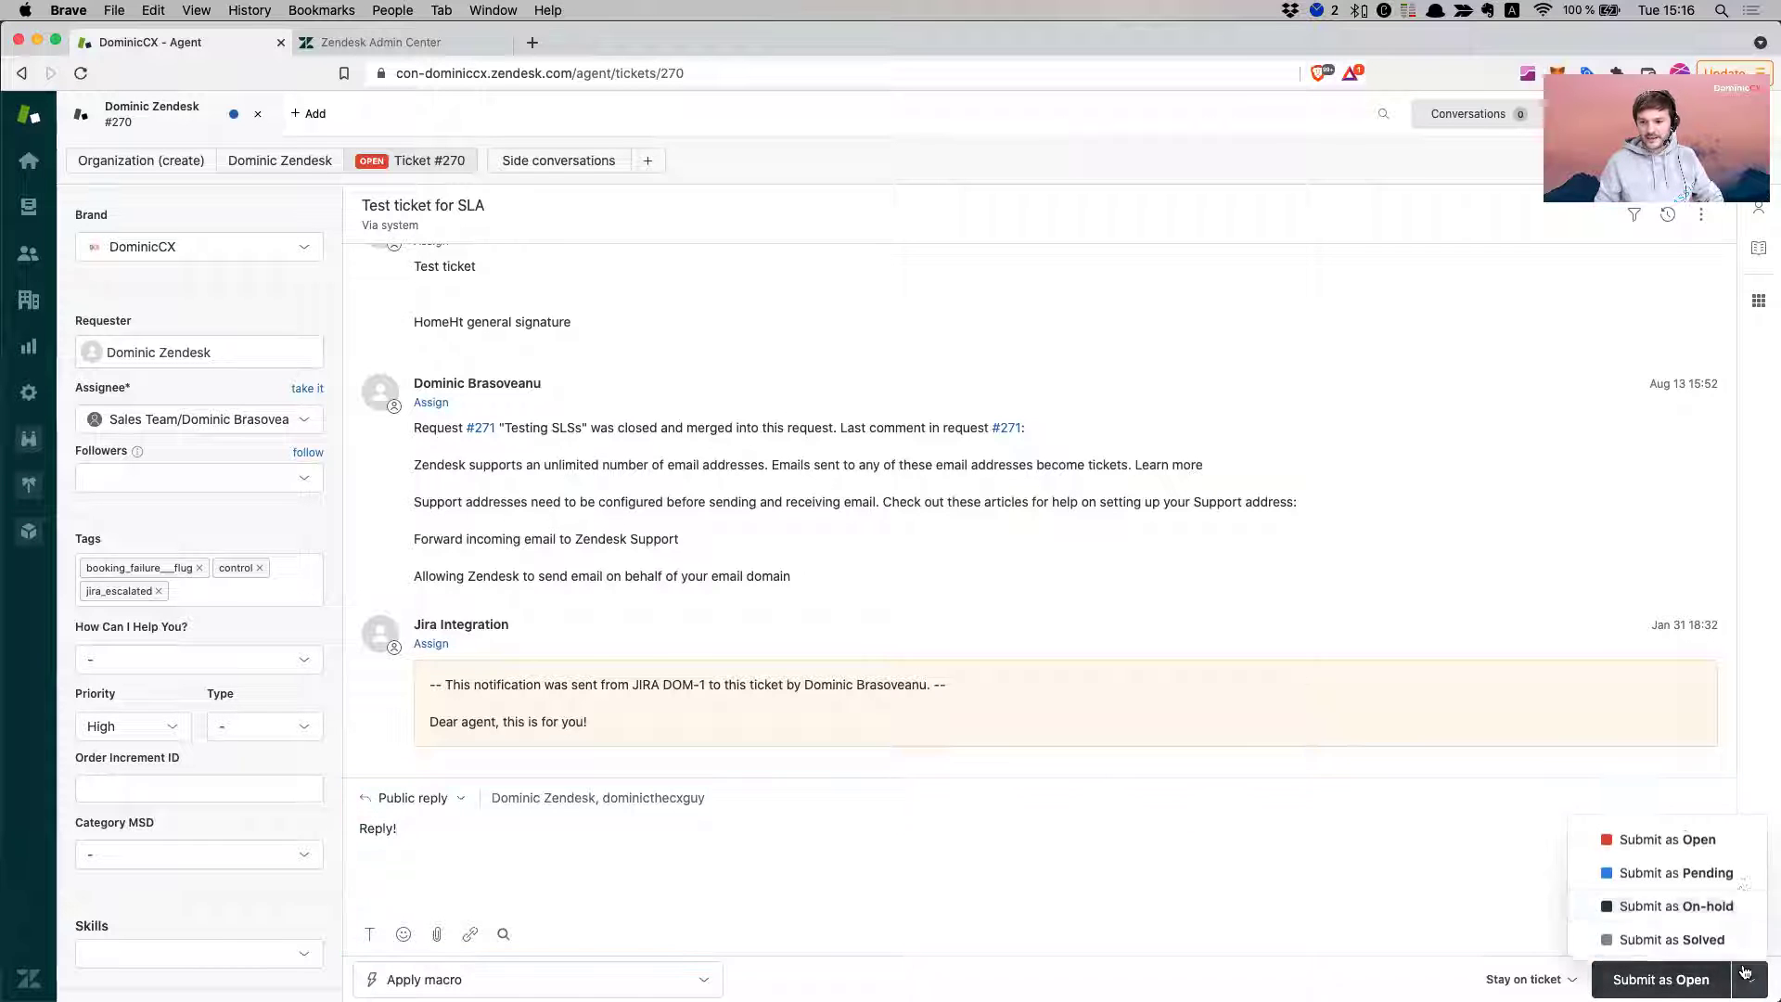
pyautogui.click(1727, 870)
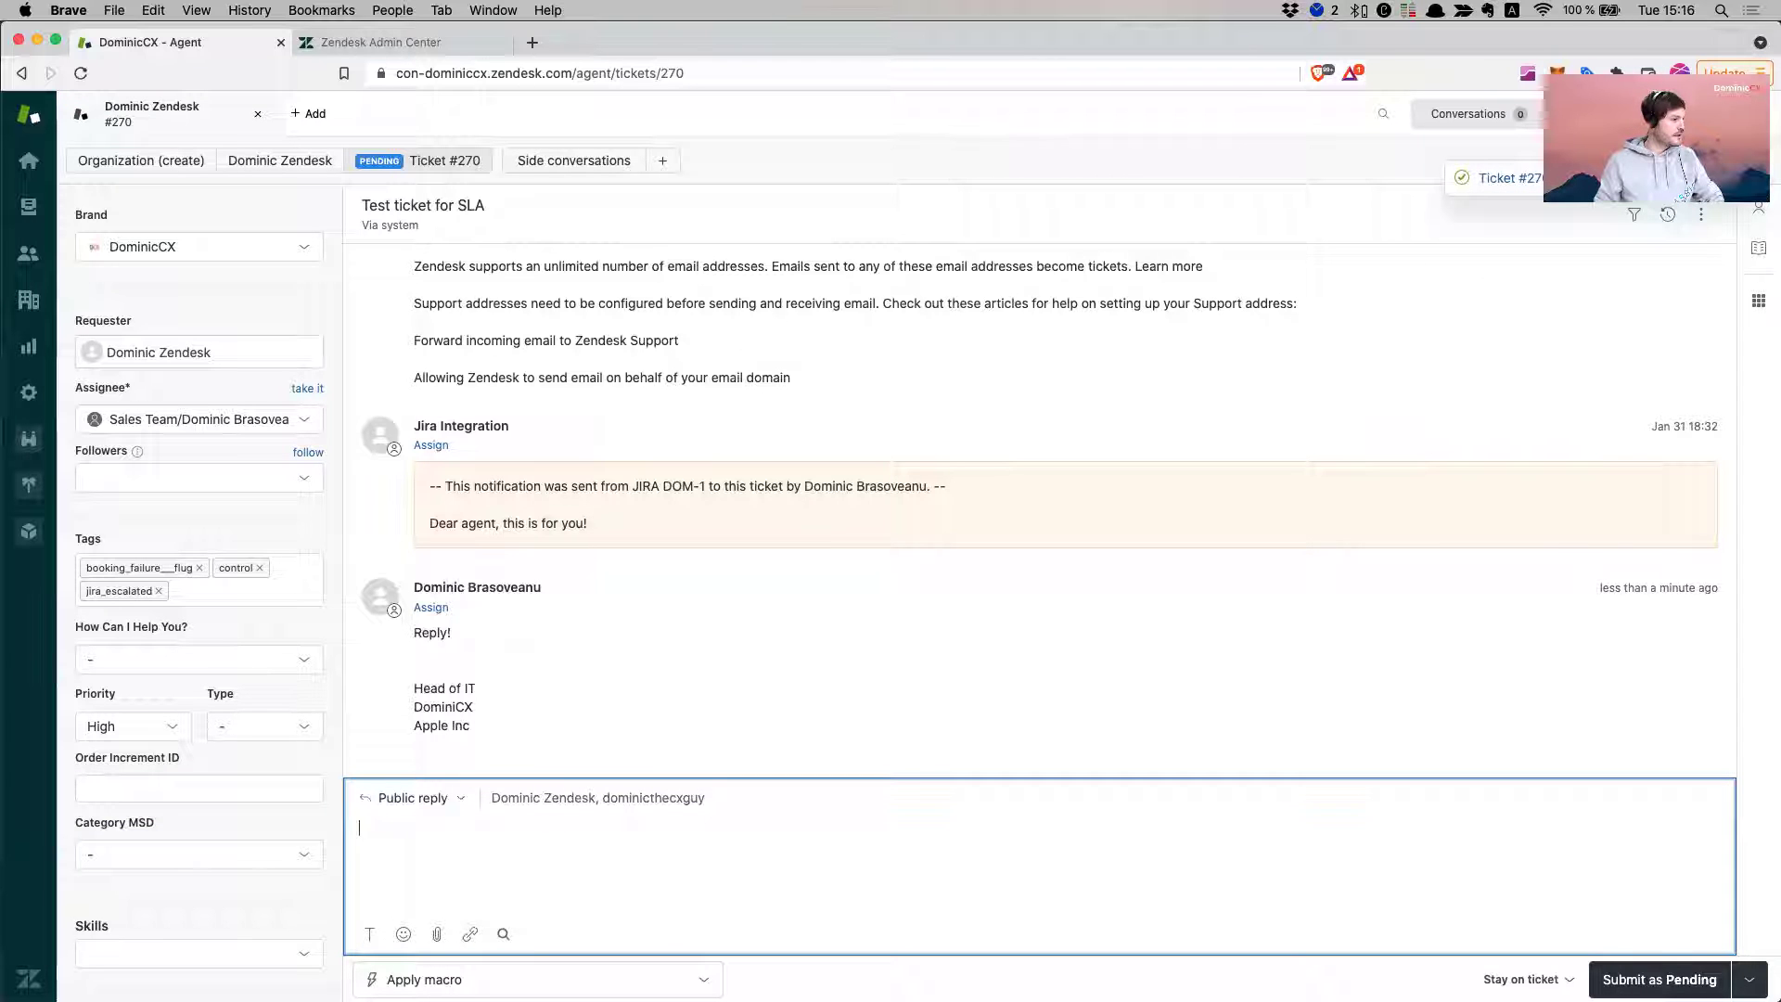
pyautogui.press('super+Tab')
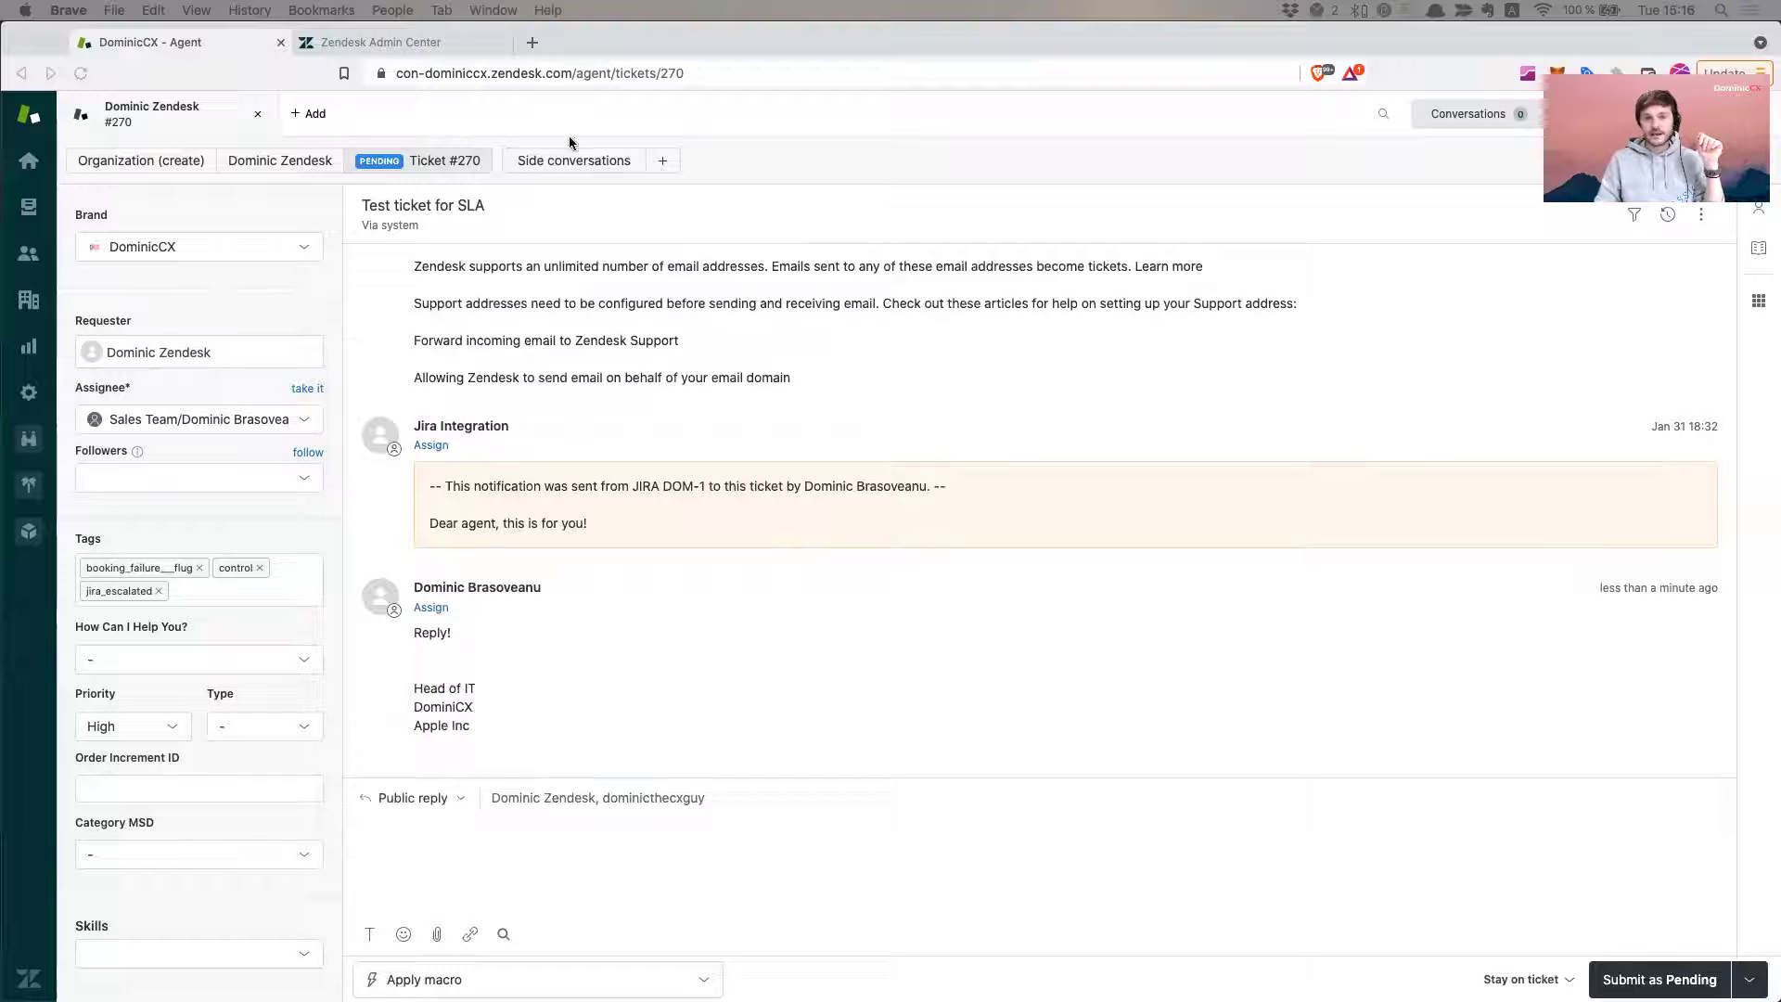
pyautogui.click(1702, 215)
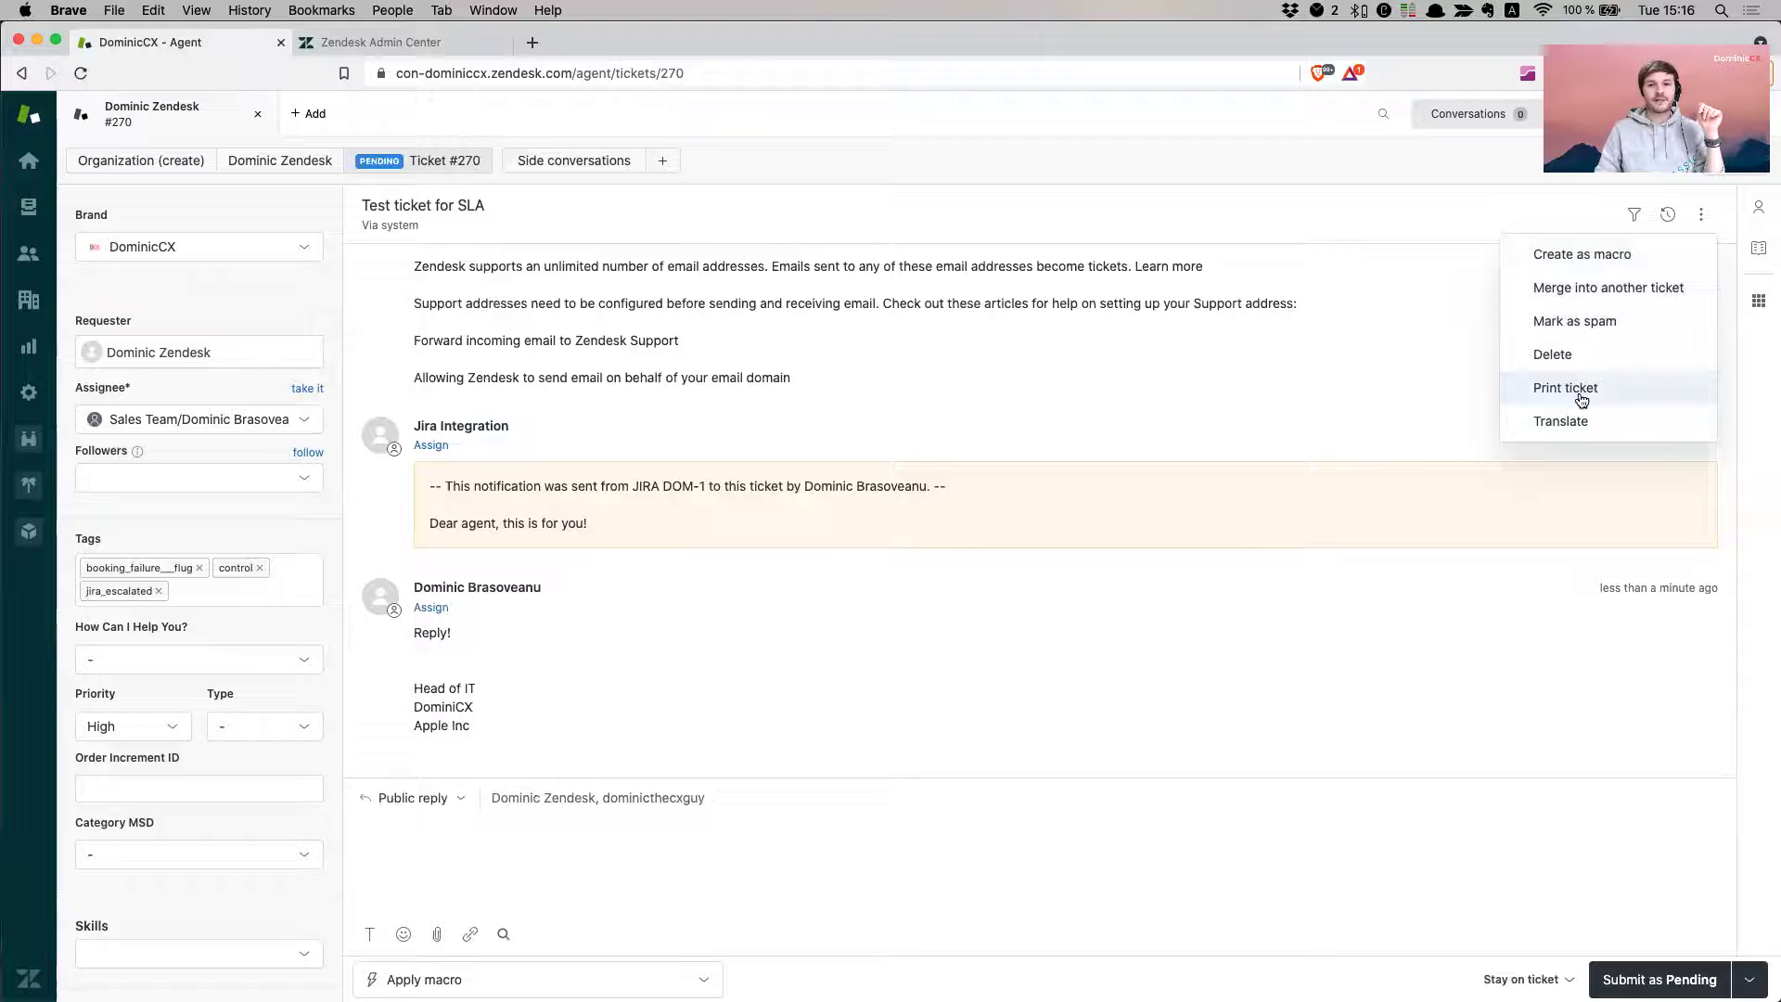
pyautogui.click(1580, 397)
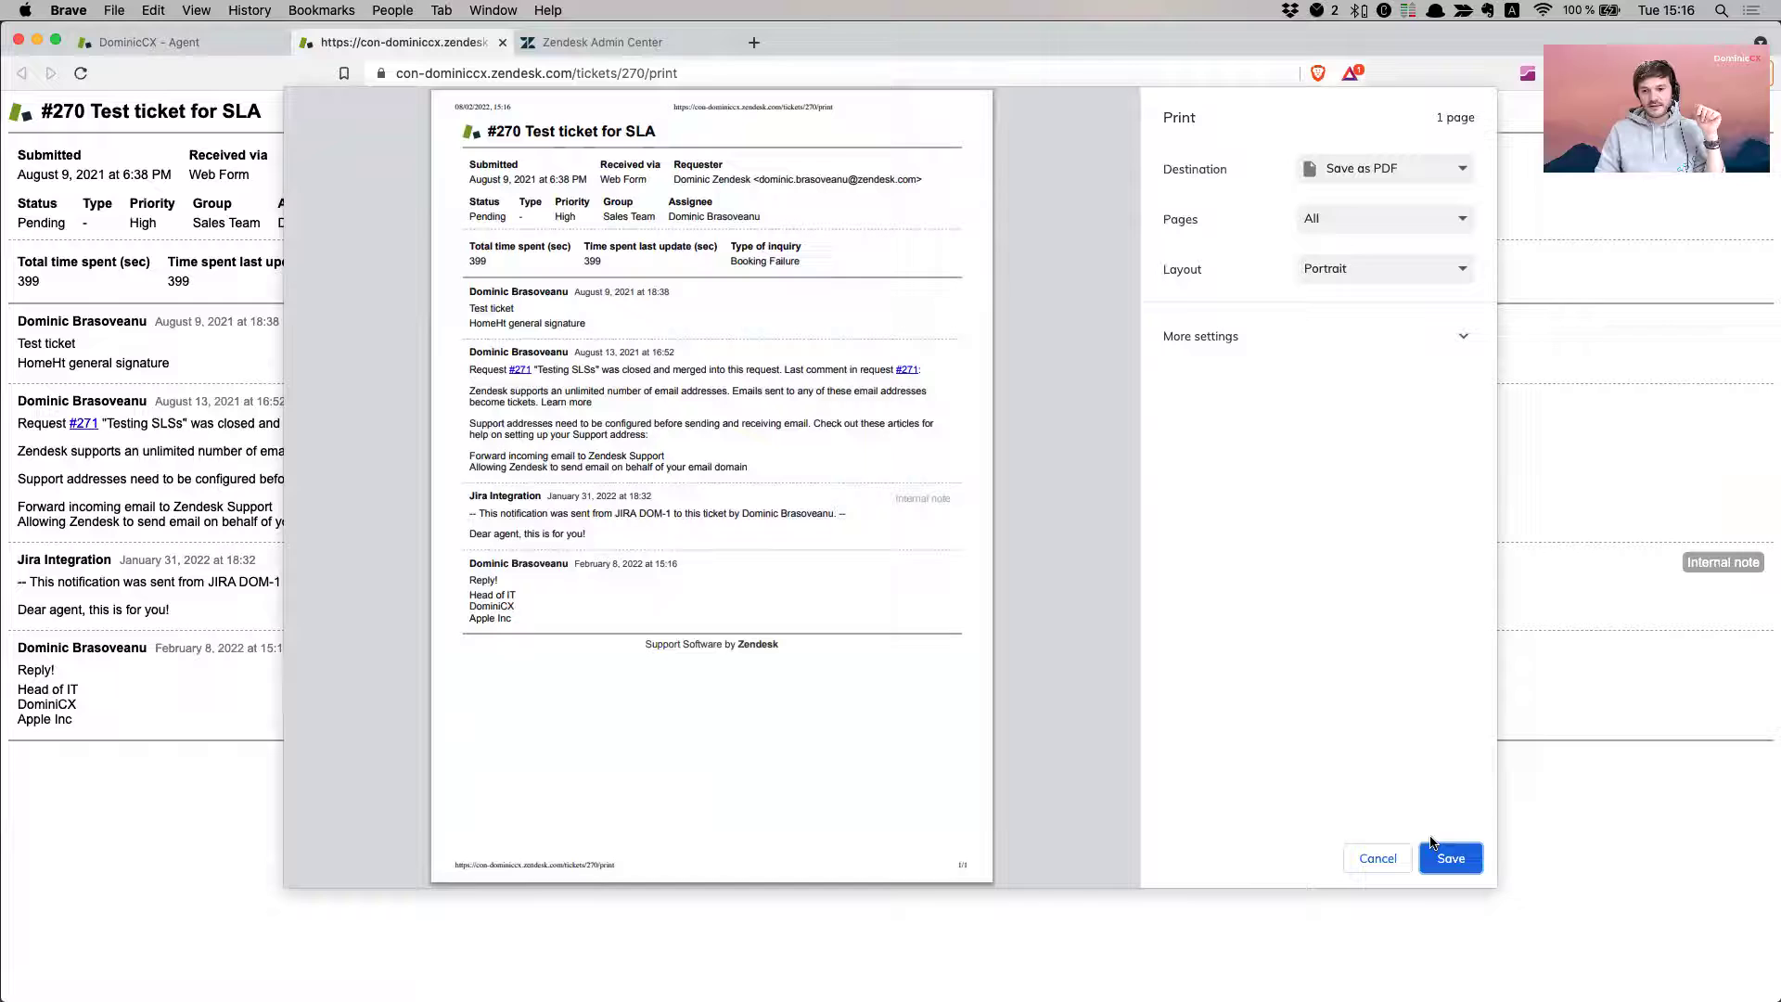
pyautogui.click(1453, 860)
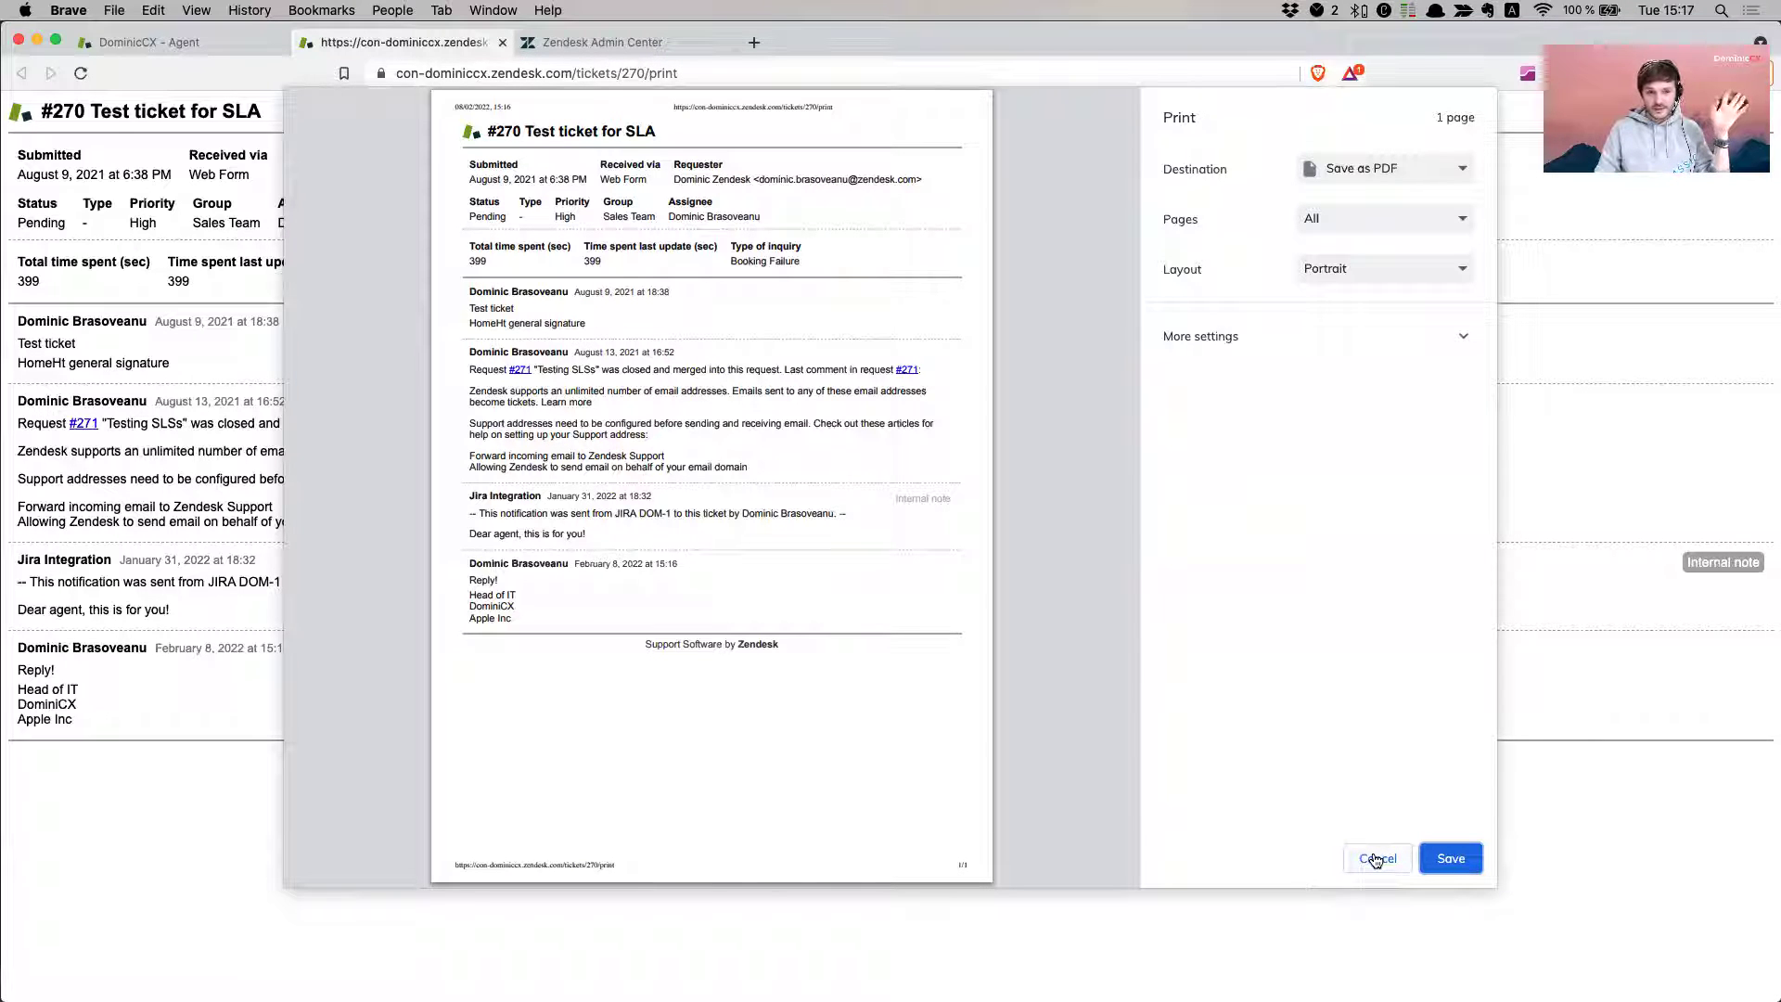
pyautogui.click(1376, 860)
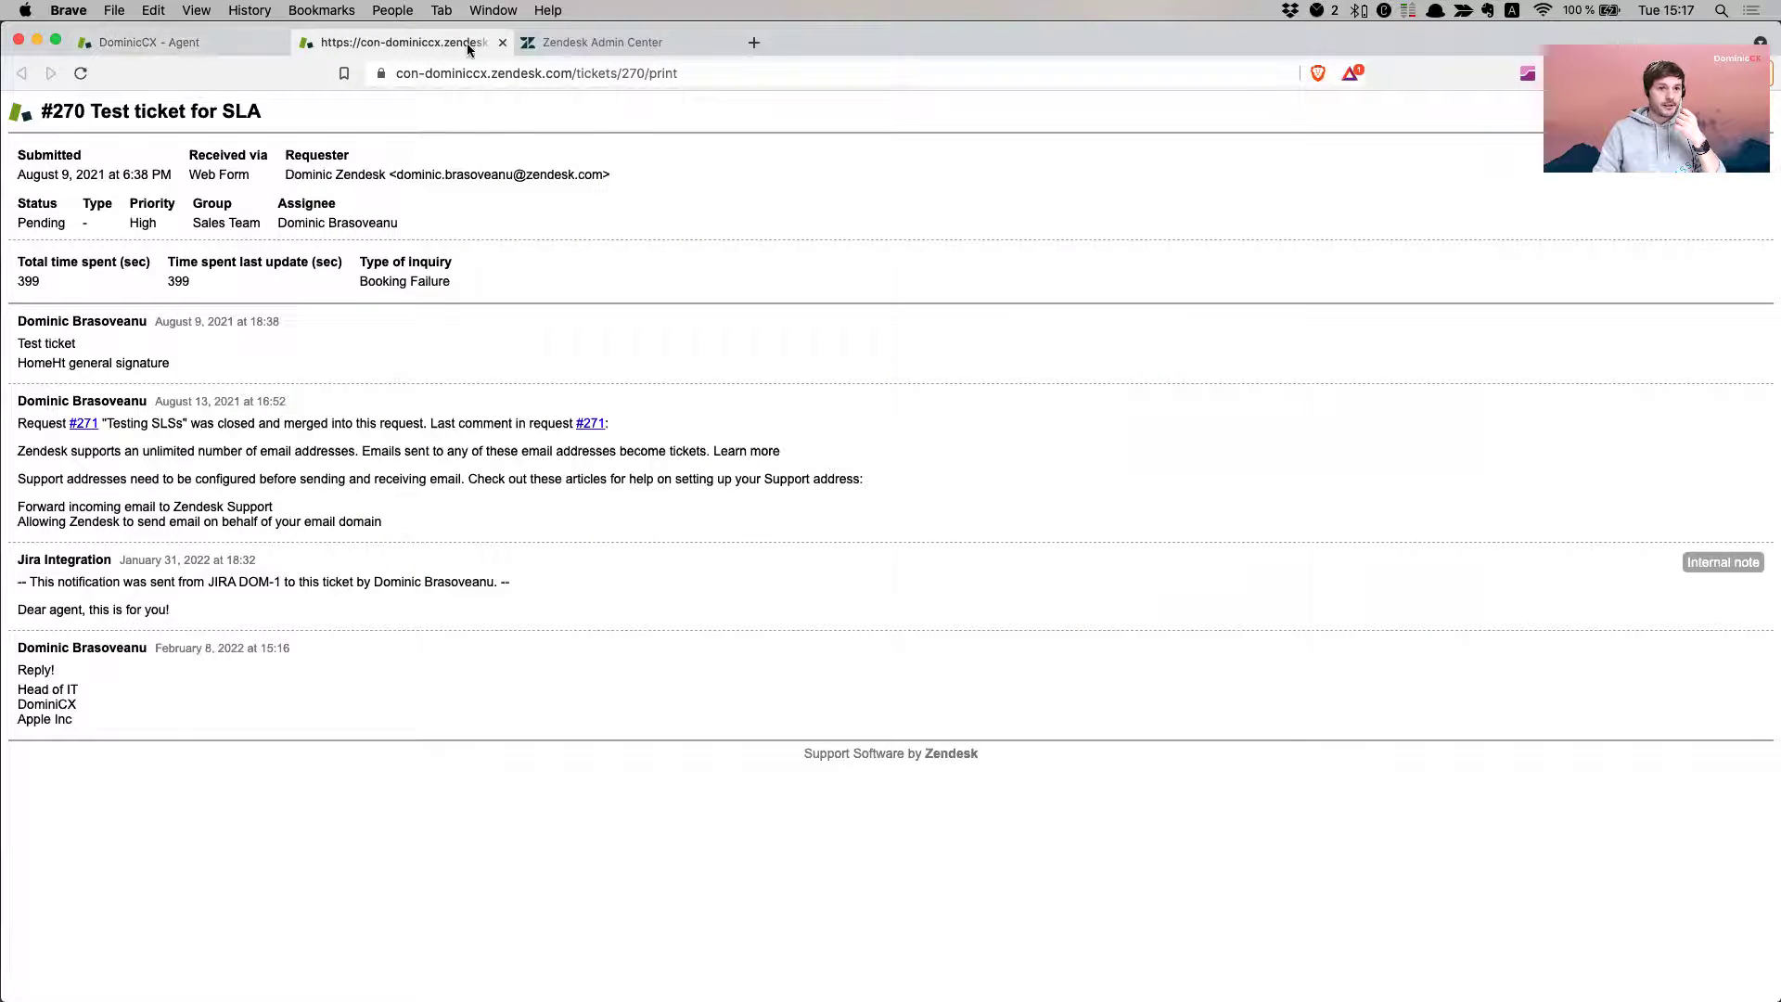
pyautogui.click(502, 42)
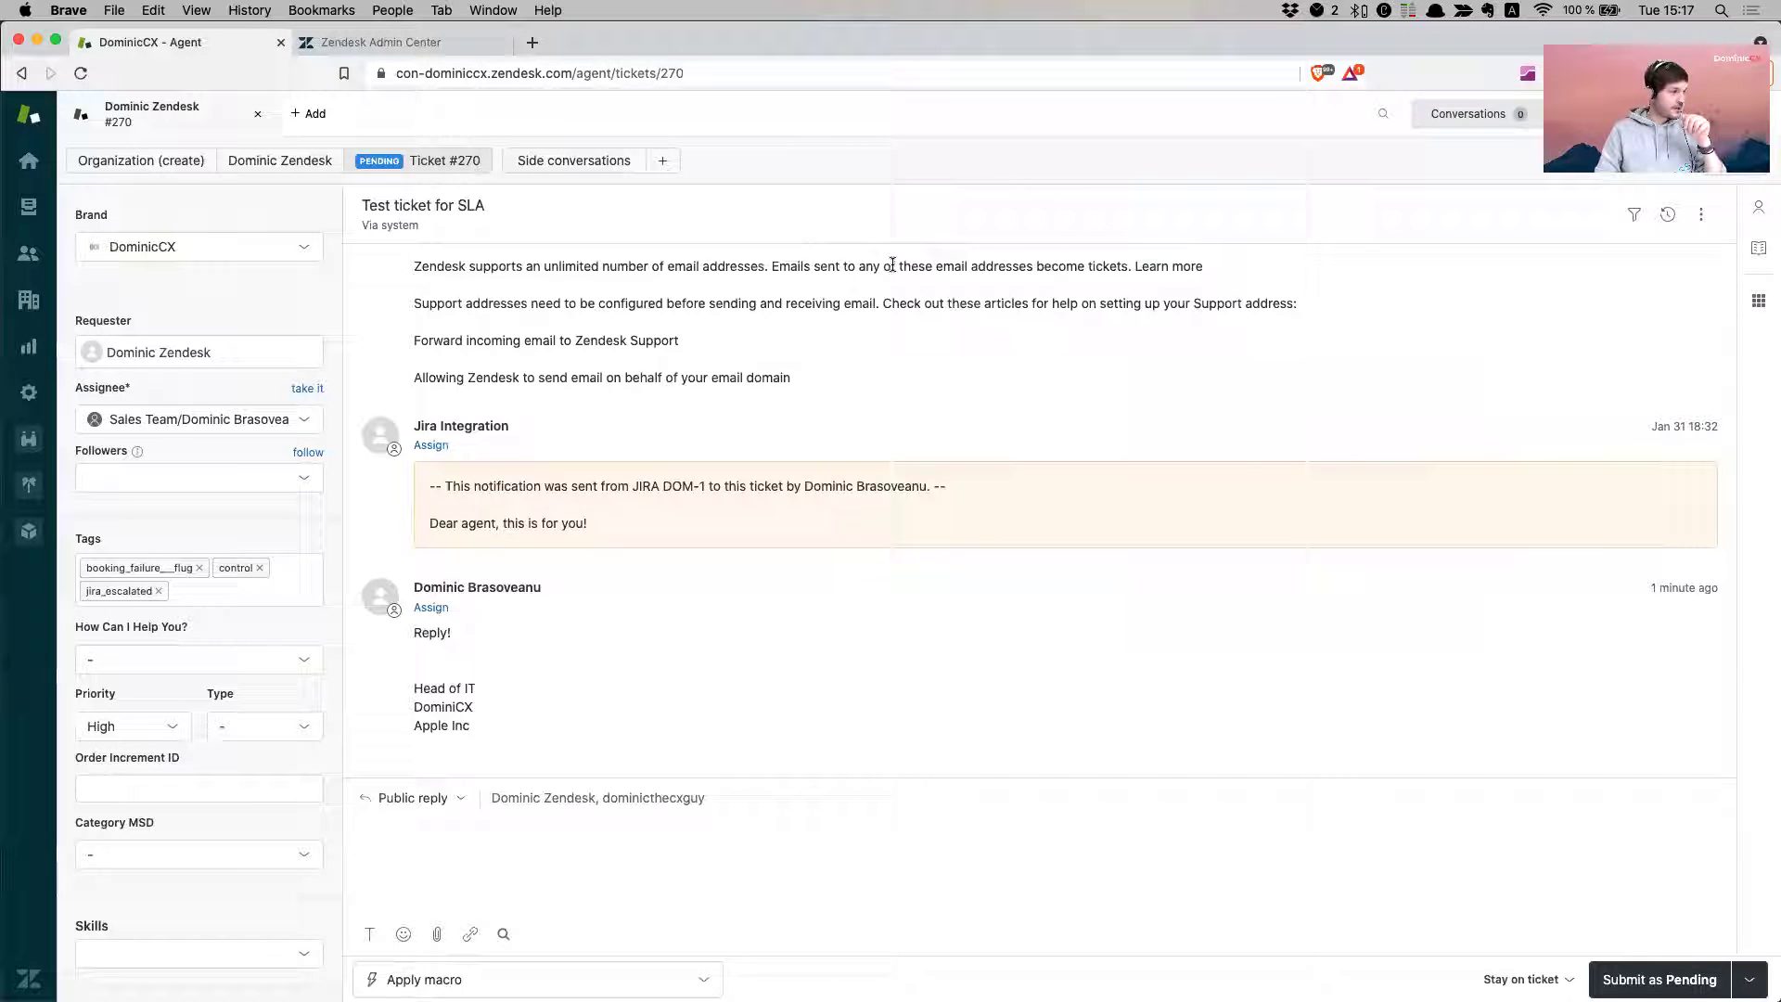
# - Open Admin Center from the product switcher, closing the older duplicate tab
pyautogui.click(459, 43)
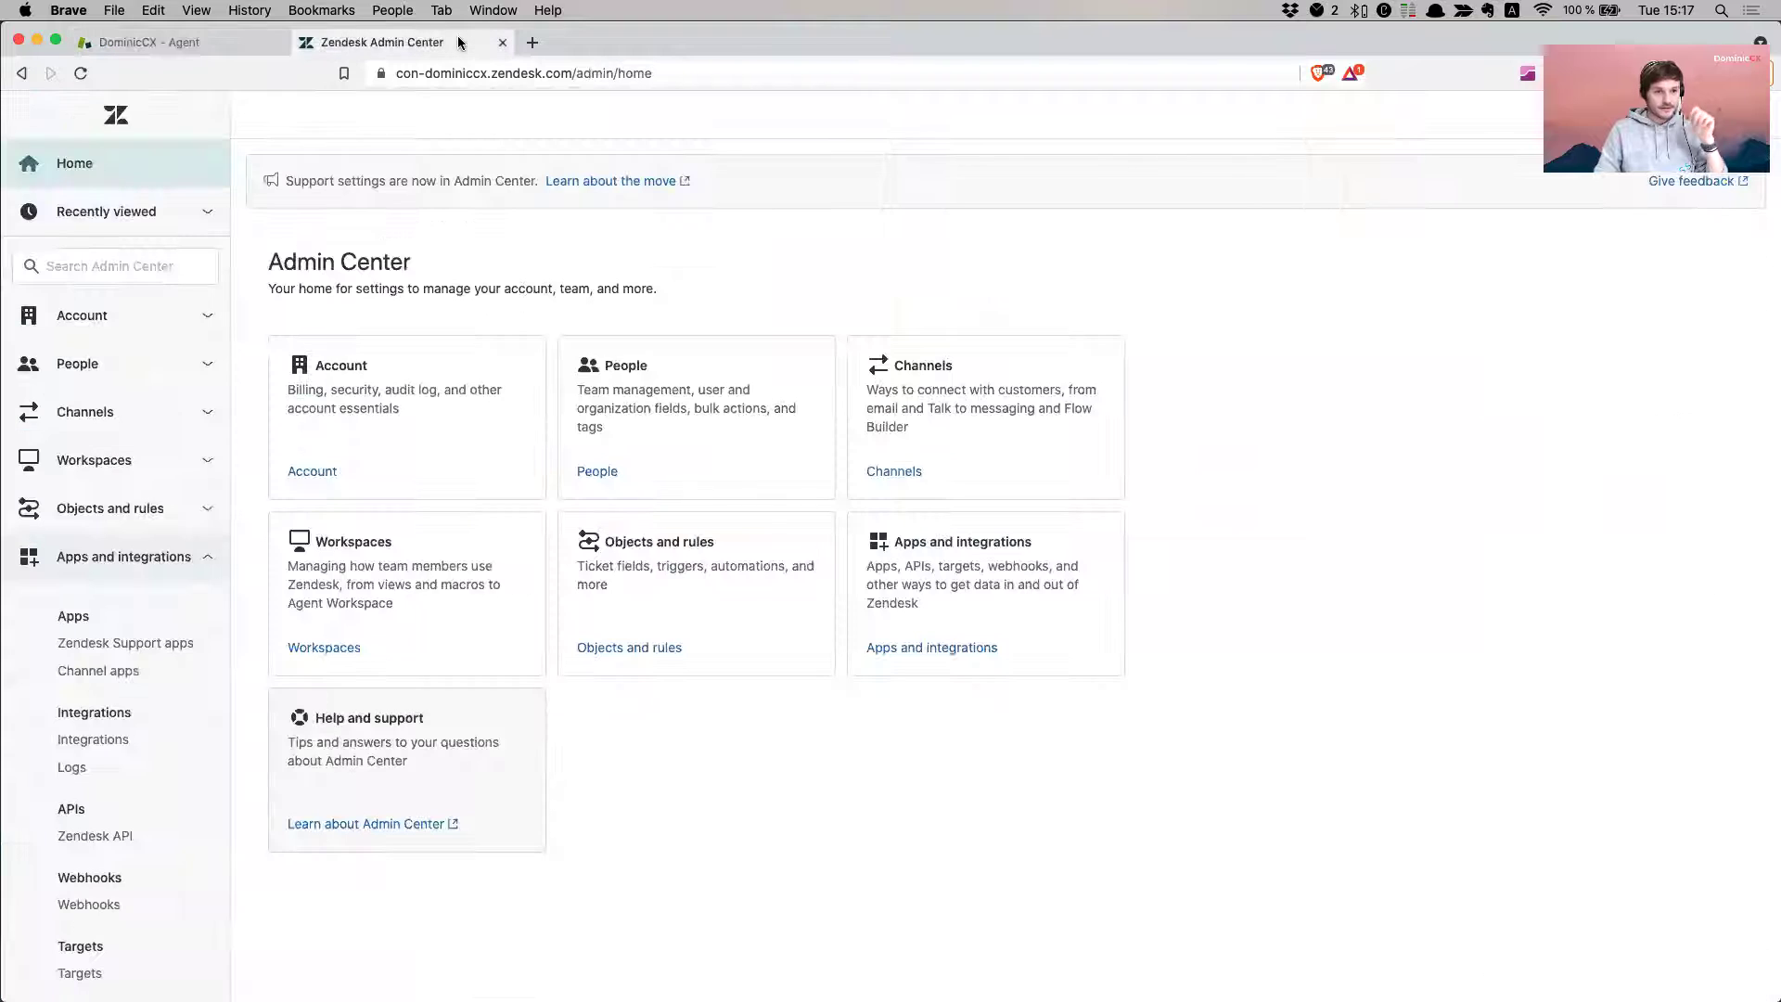
pyautogui.click(190, 43)
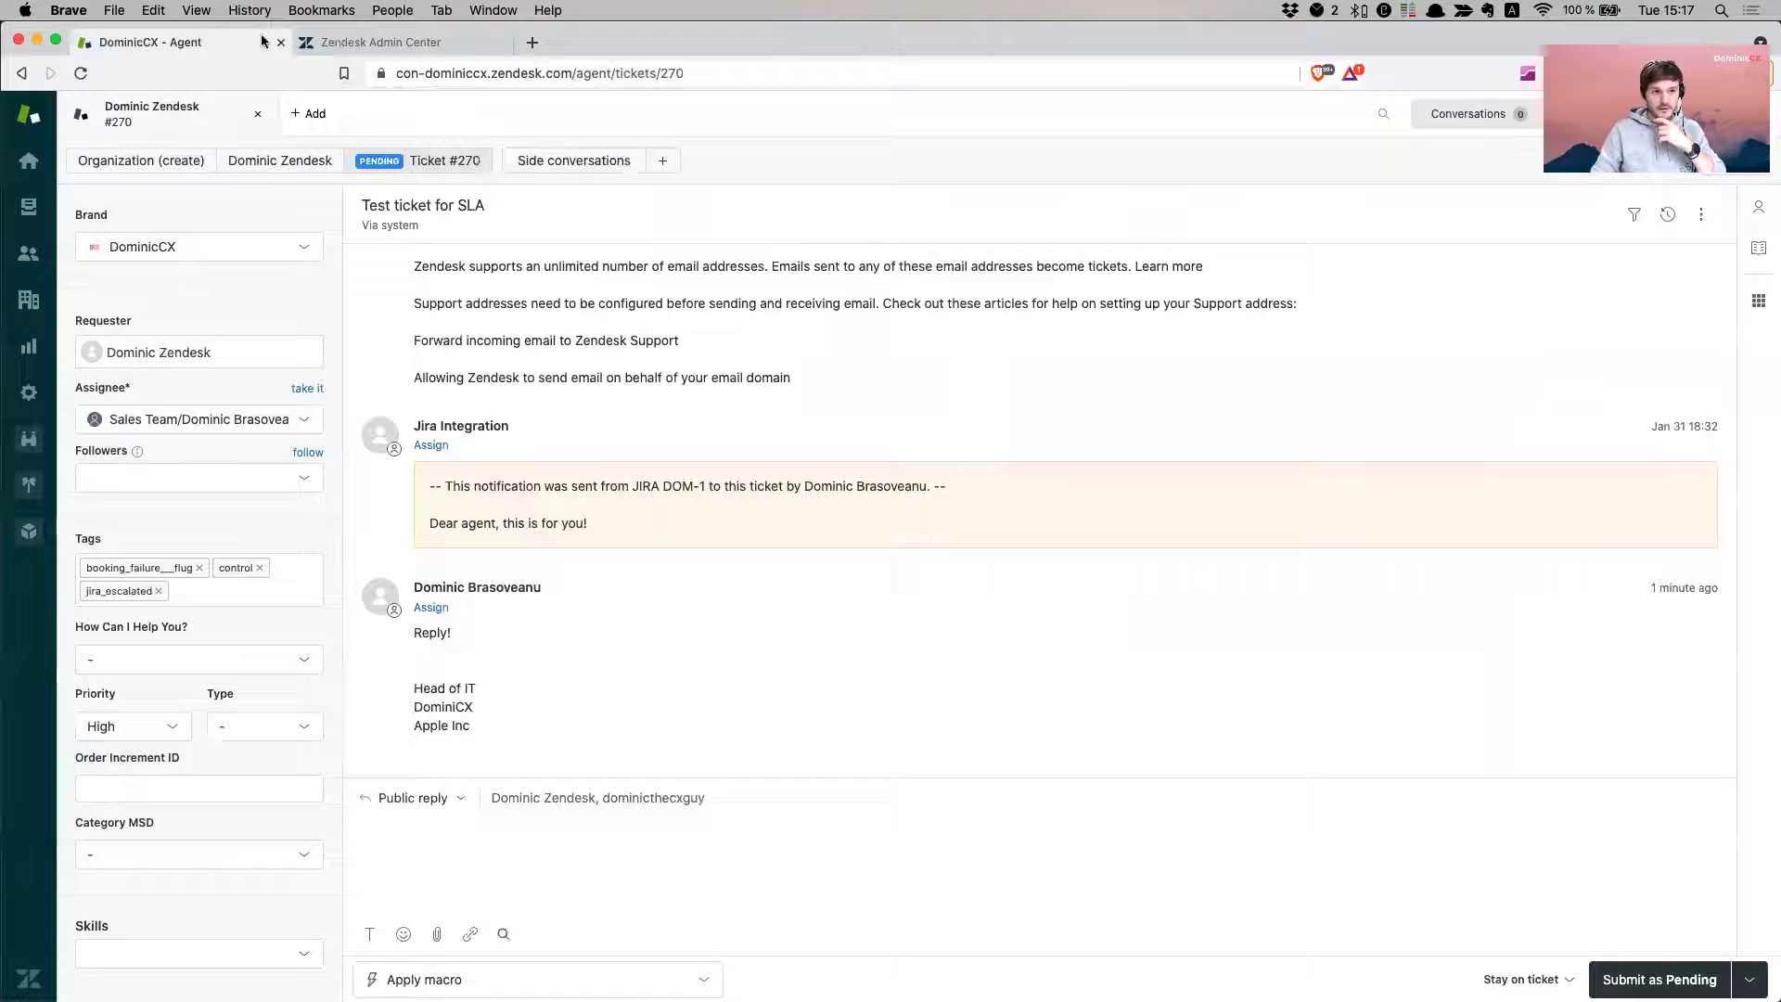
pyautogui.click(1577, 113)
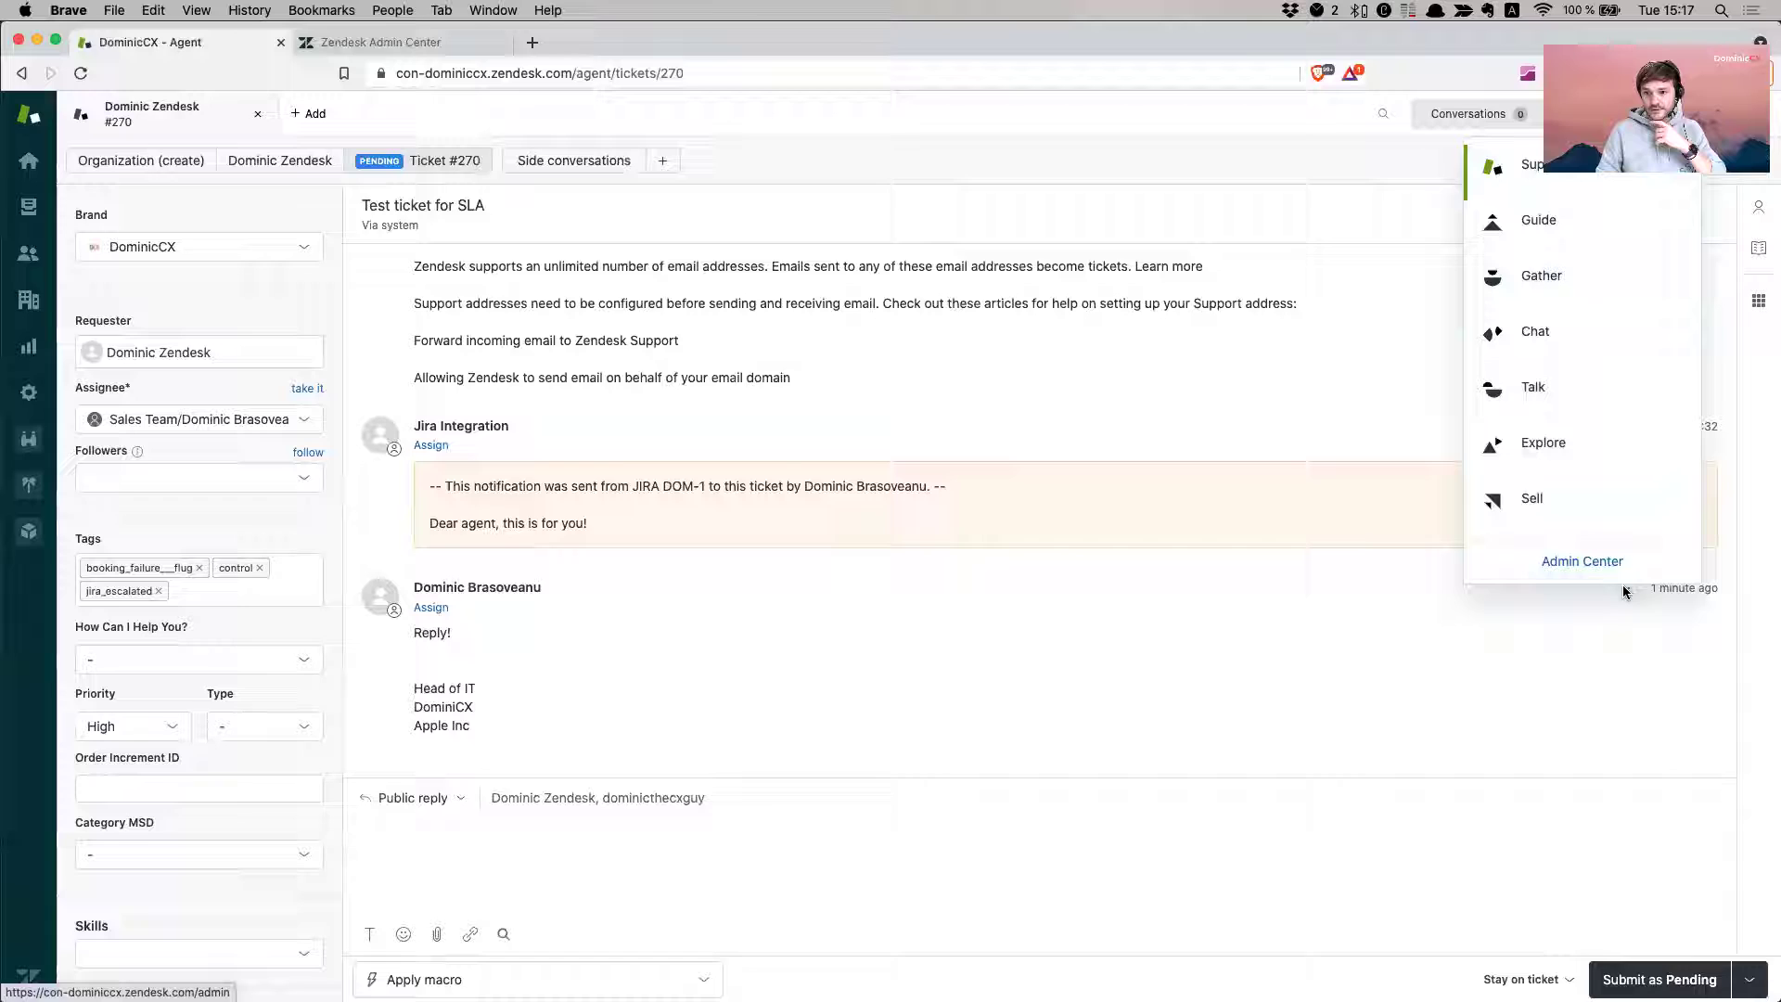
pyautogui.click(1591, 561)
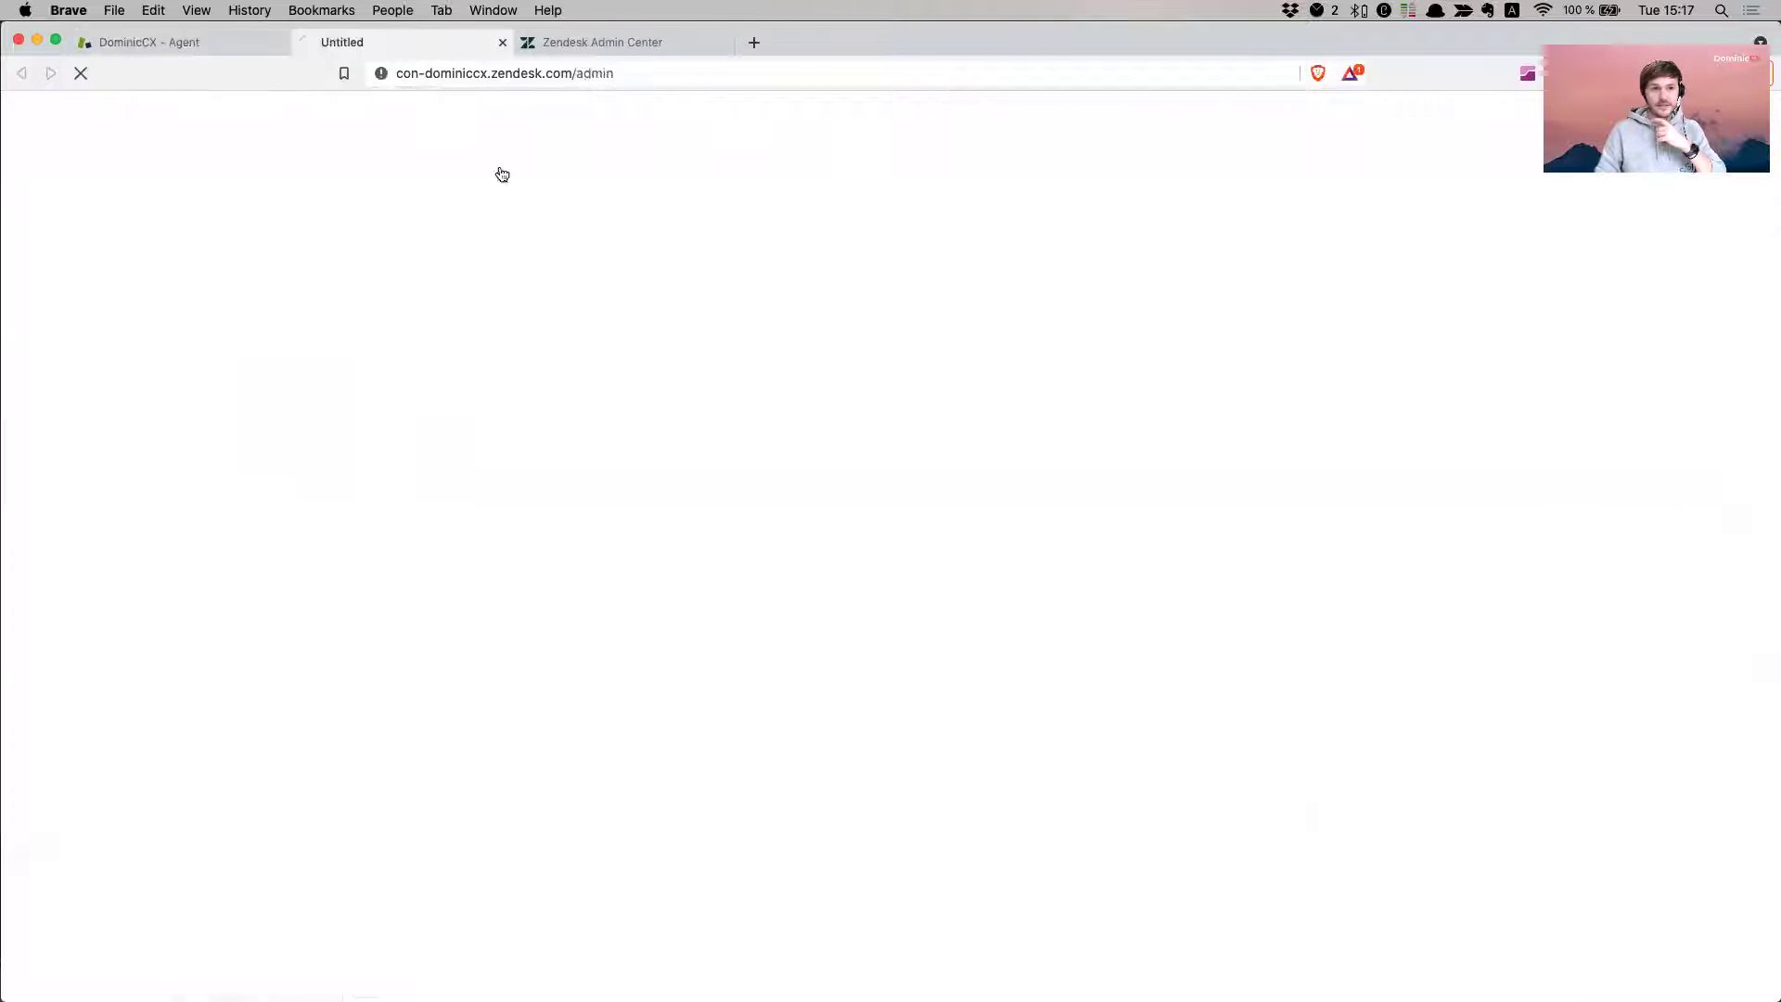
pyautogui.click(725, 43)
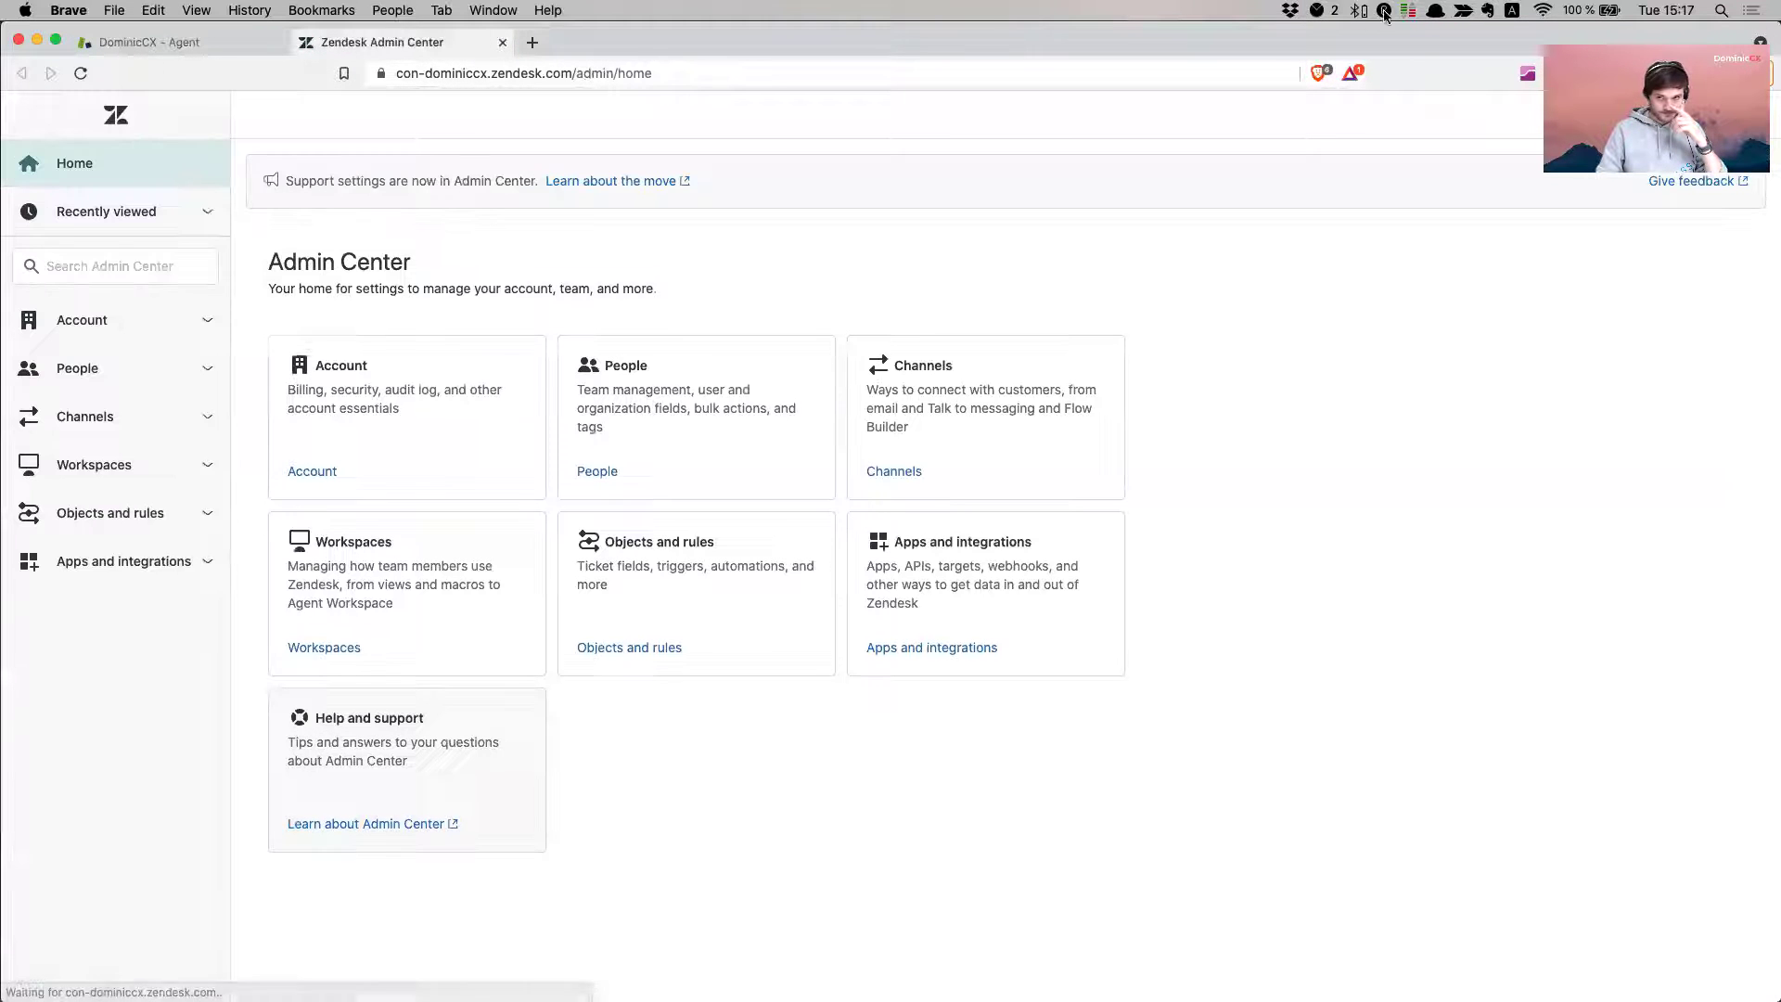
# - Go to Apps and integrations > Targets and review the HTTP-target deprecation notice
pyautogui.click(121, 566)
pyautogui.scroll(-1, 119, 918)
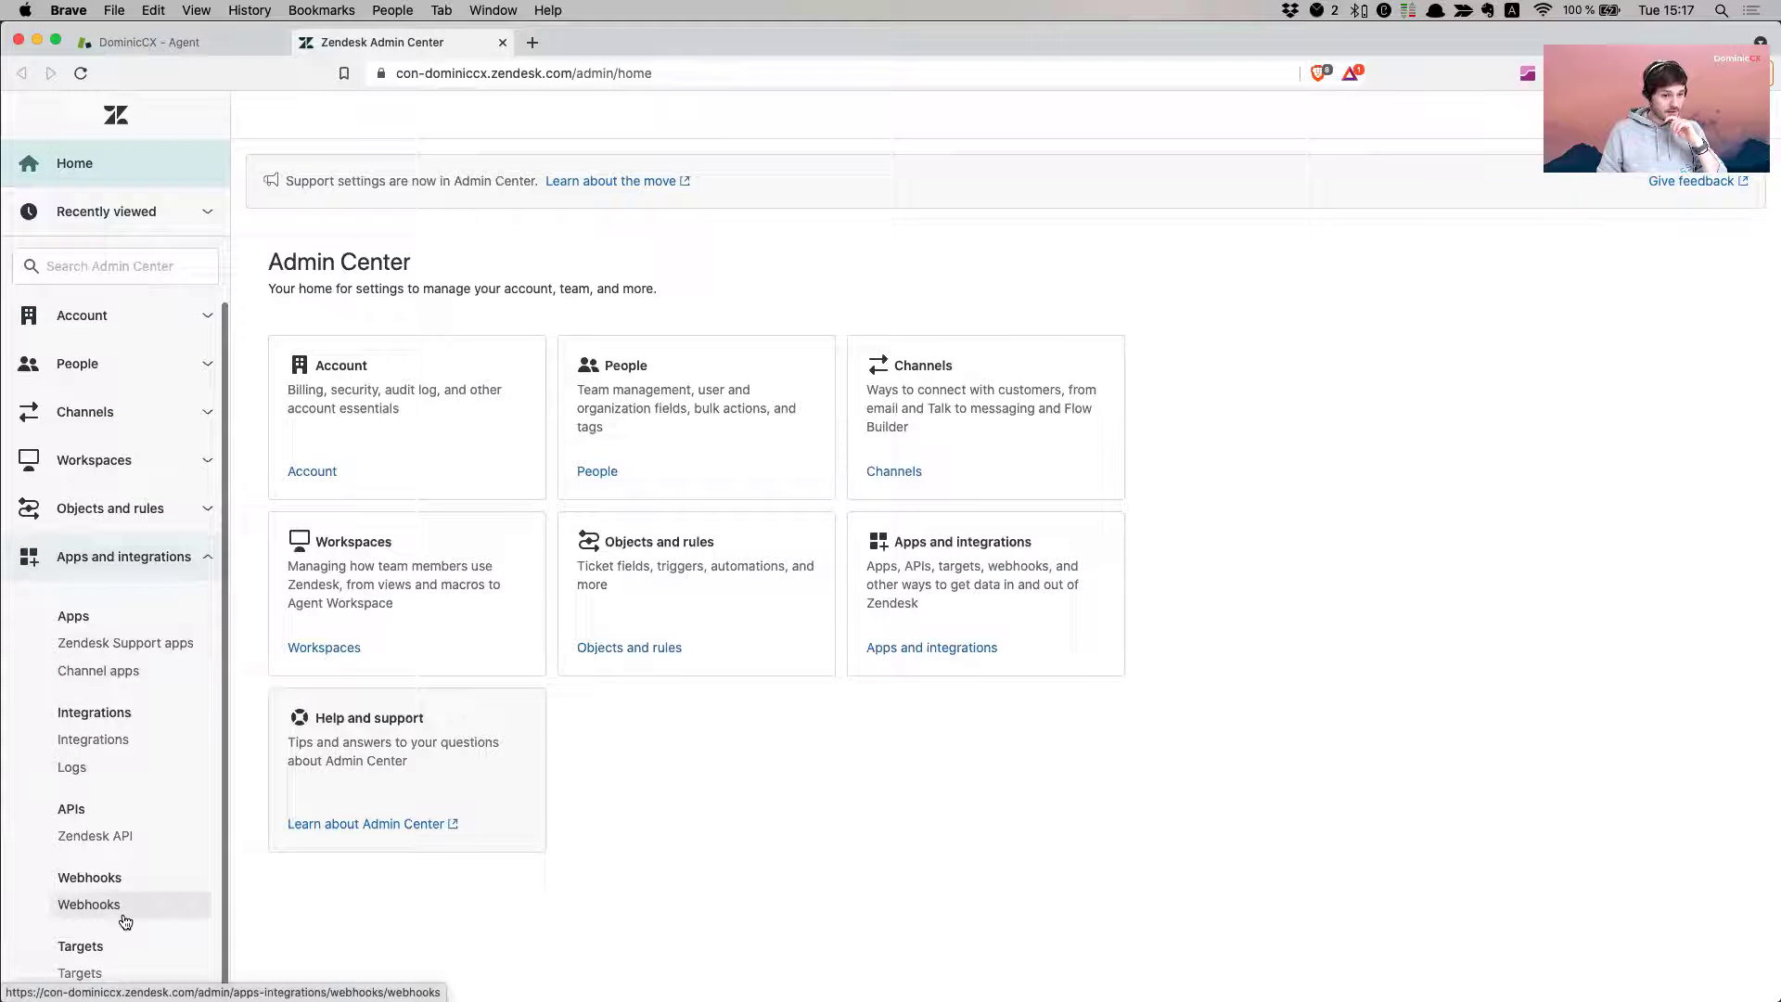
pyautogui.click(81, 973)
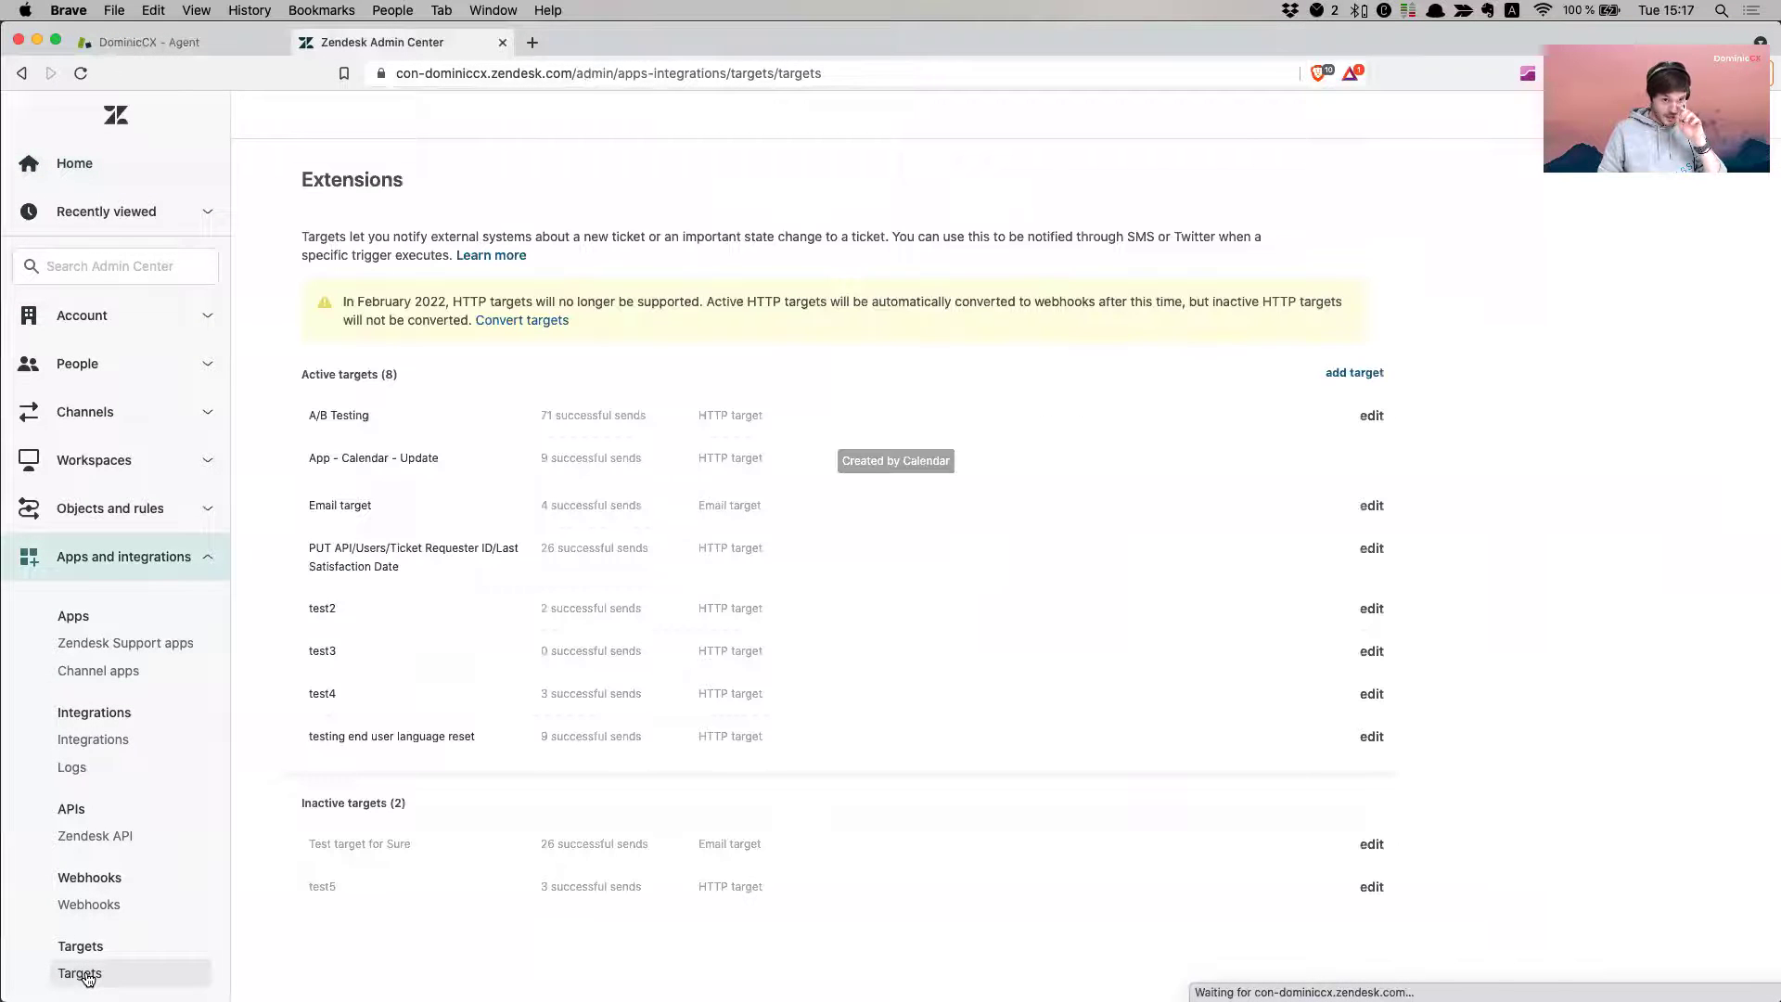
pyautogui.tripleClick(371, 295)
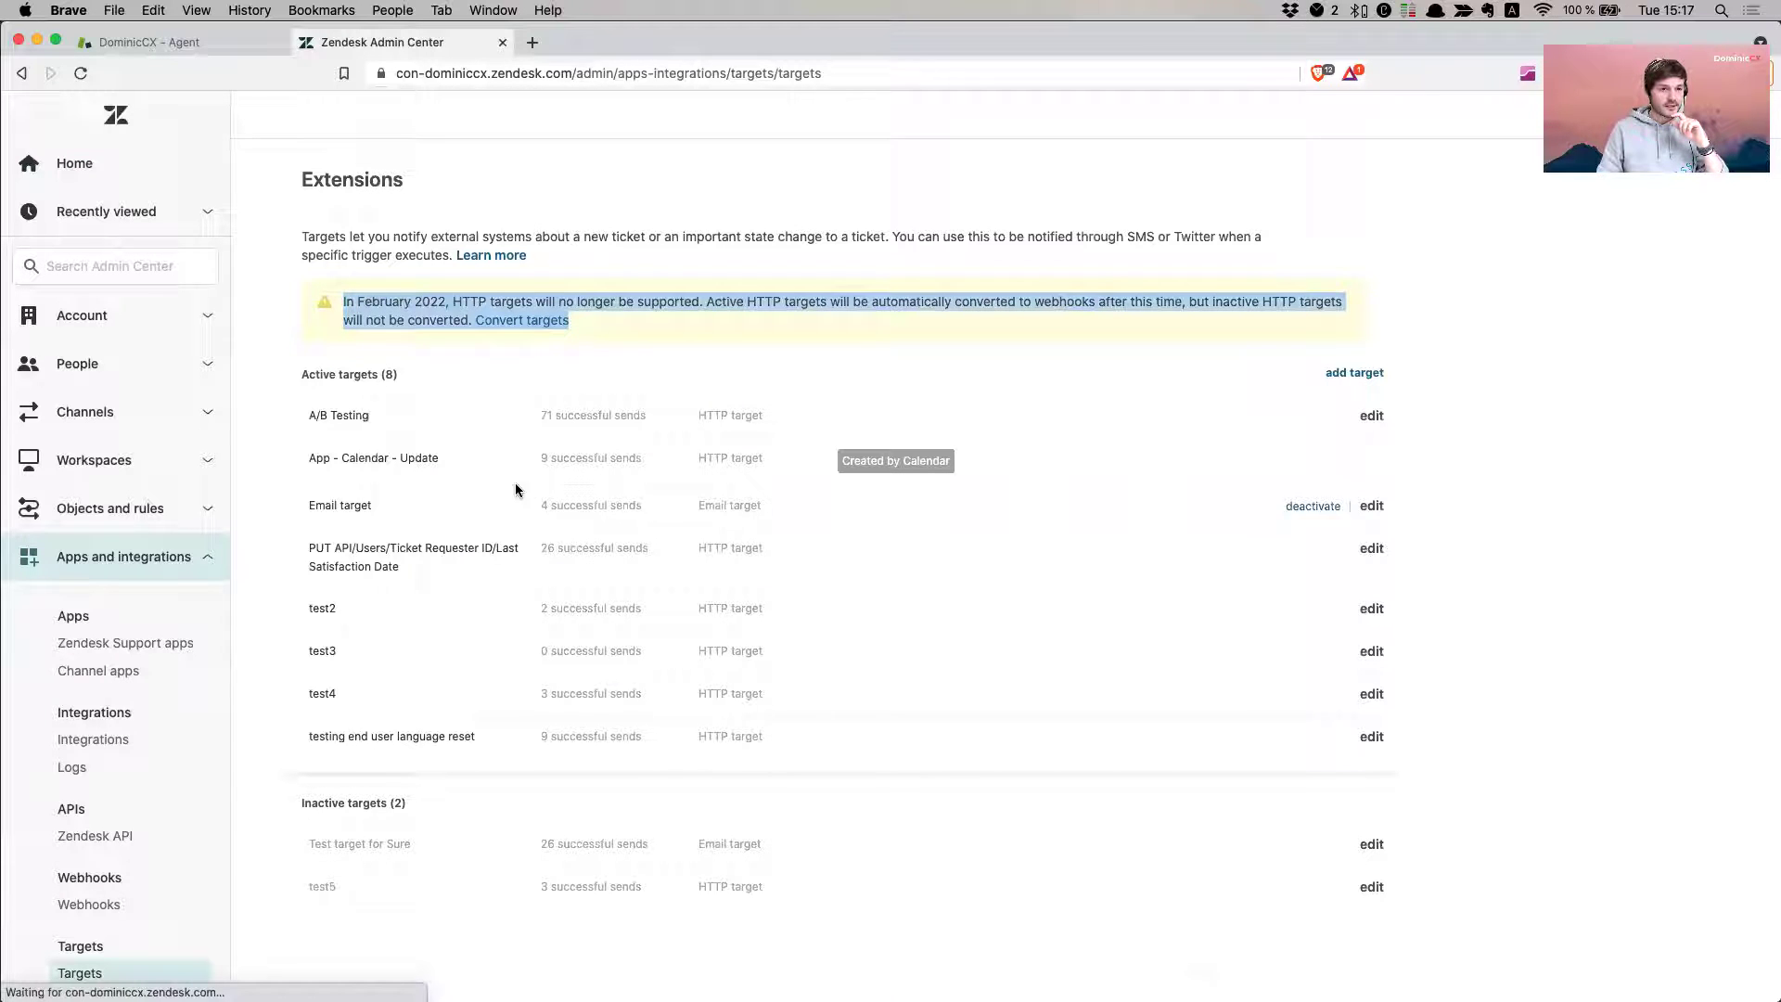
pyautogui.click(1305, 704)
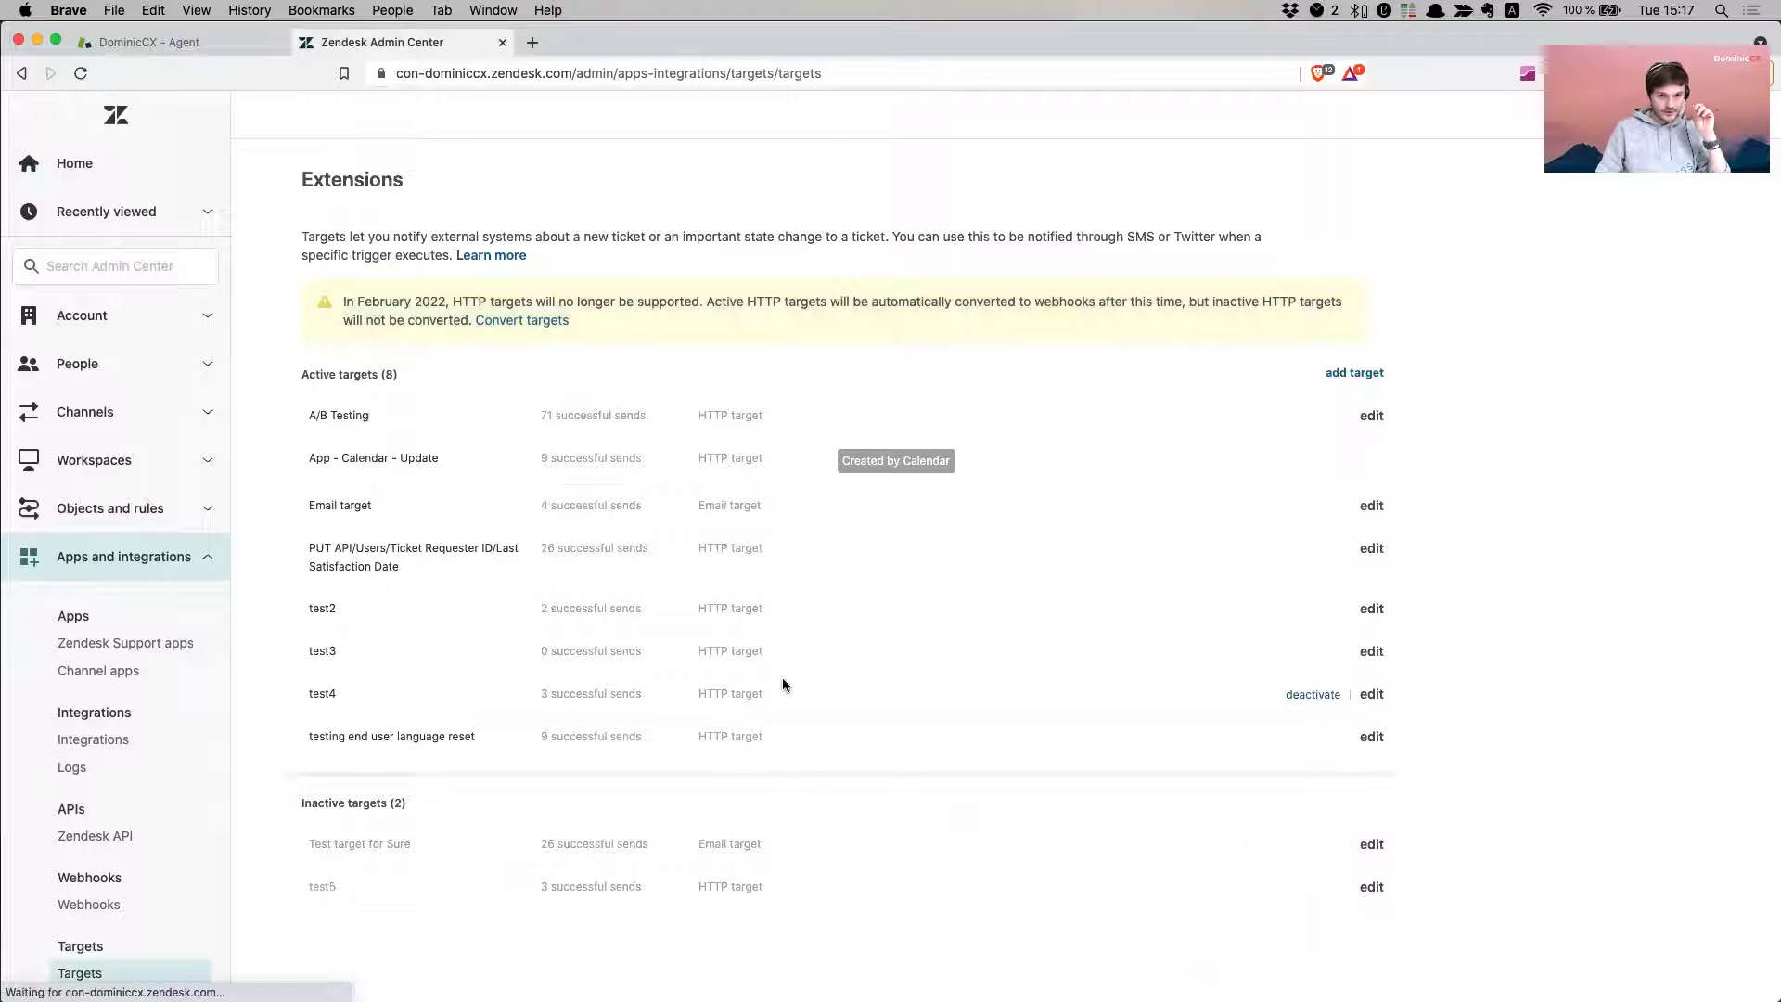
# - Choose to add a target and pick Email target from the list
pyautogui.click(1350, 377)
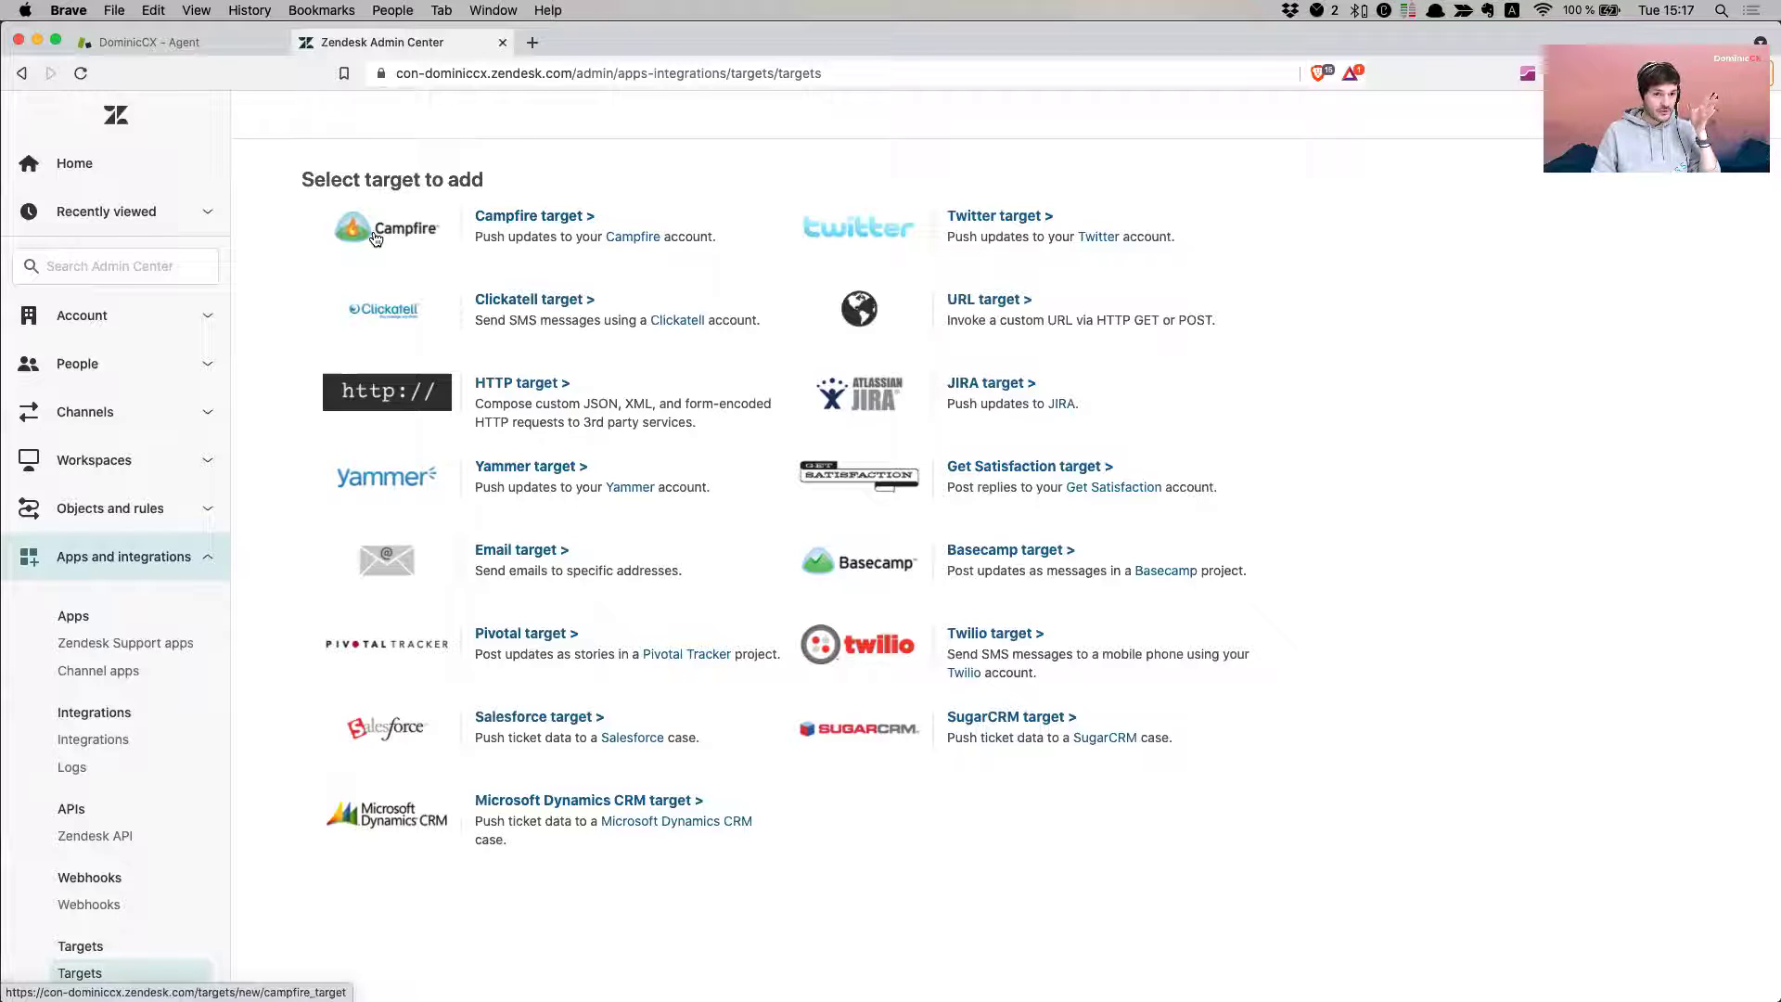
pyautogui.click(515, 219)
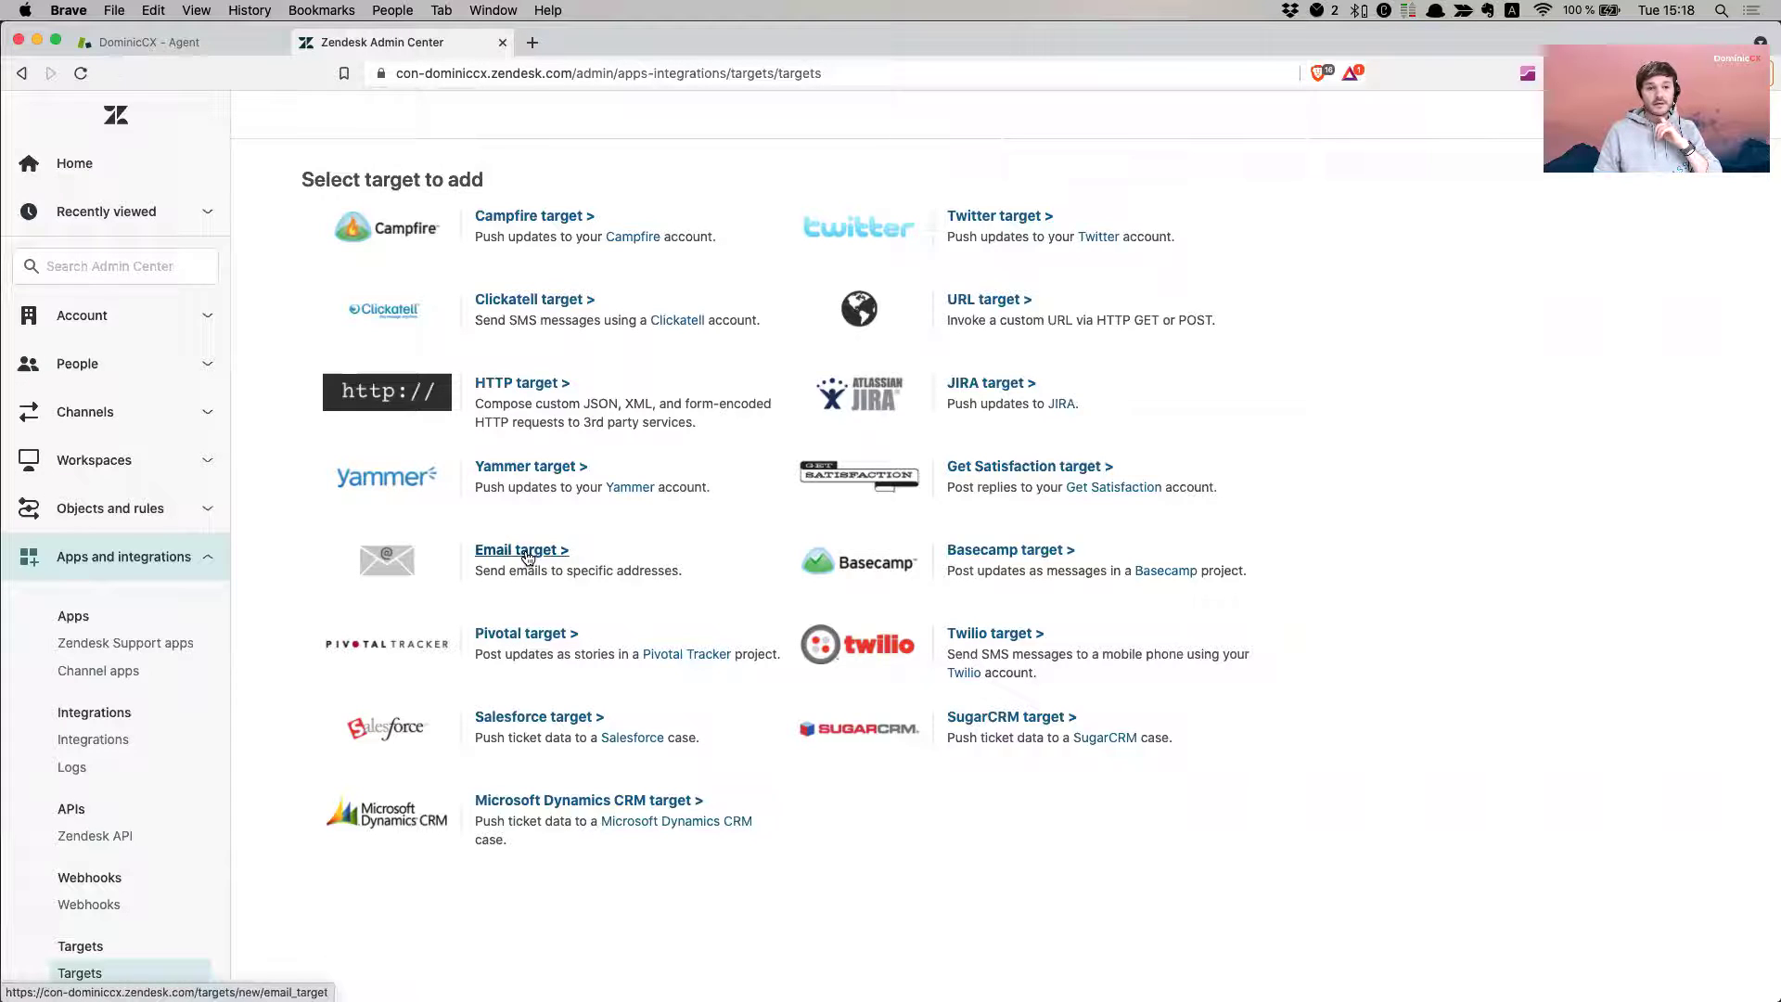
pyautogui.click(527, 557)
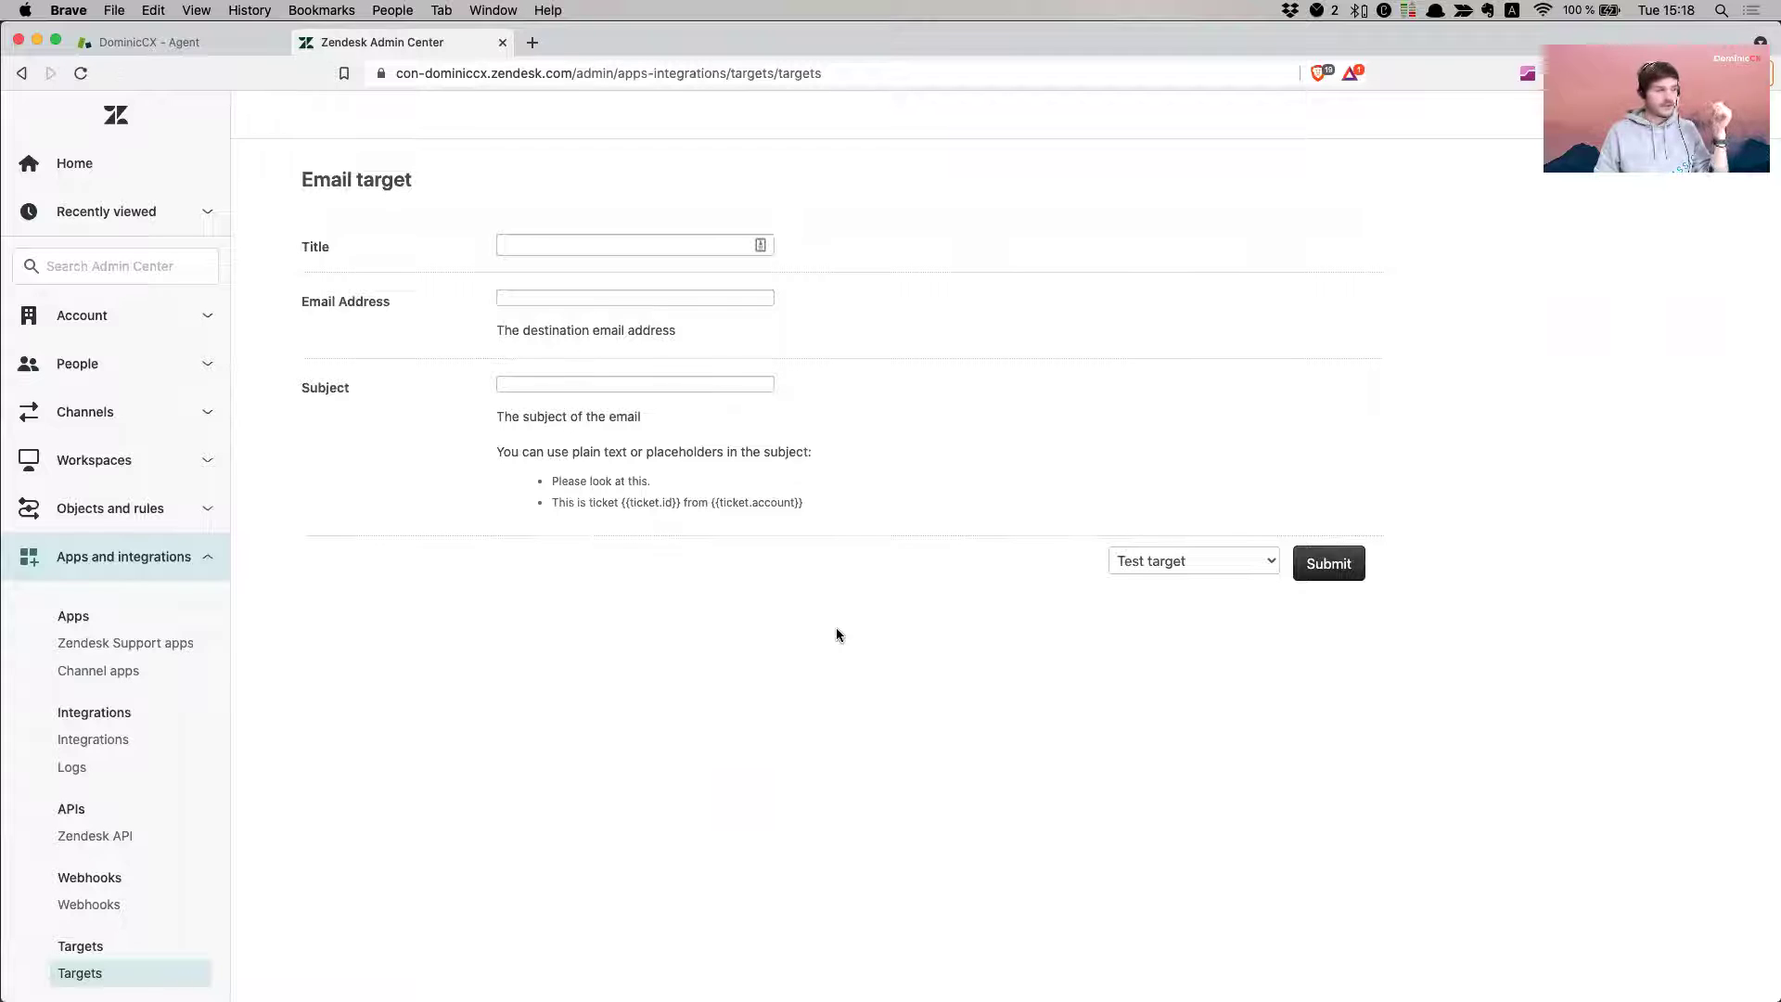
# - Title the email target 'Dom' forward emails'
pyautogui.click(549, 244)
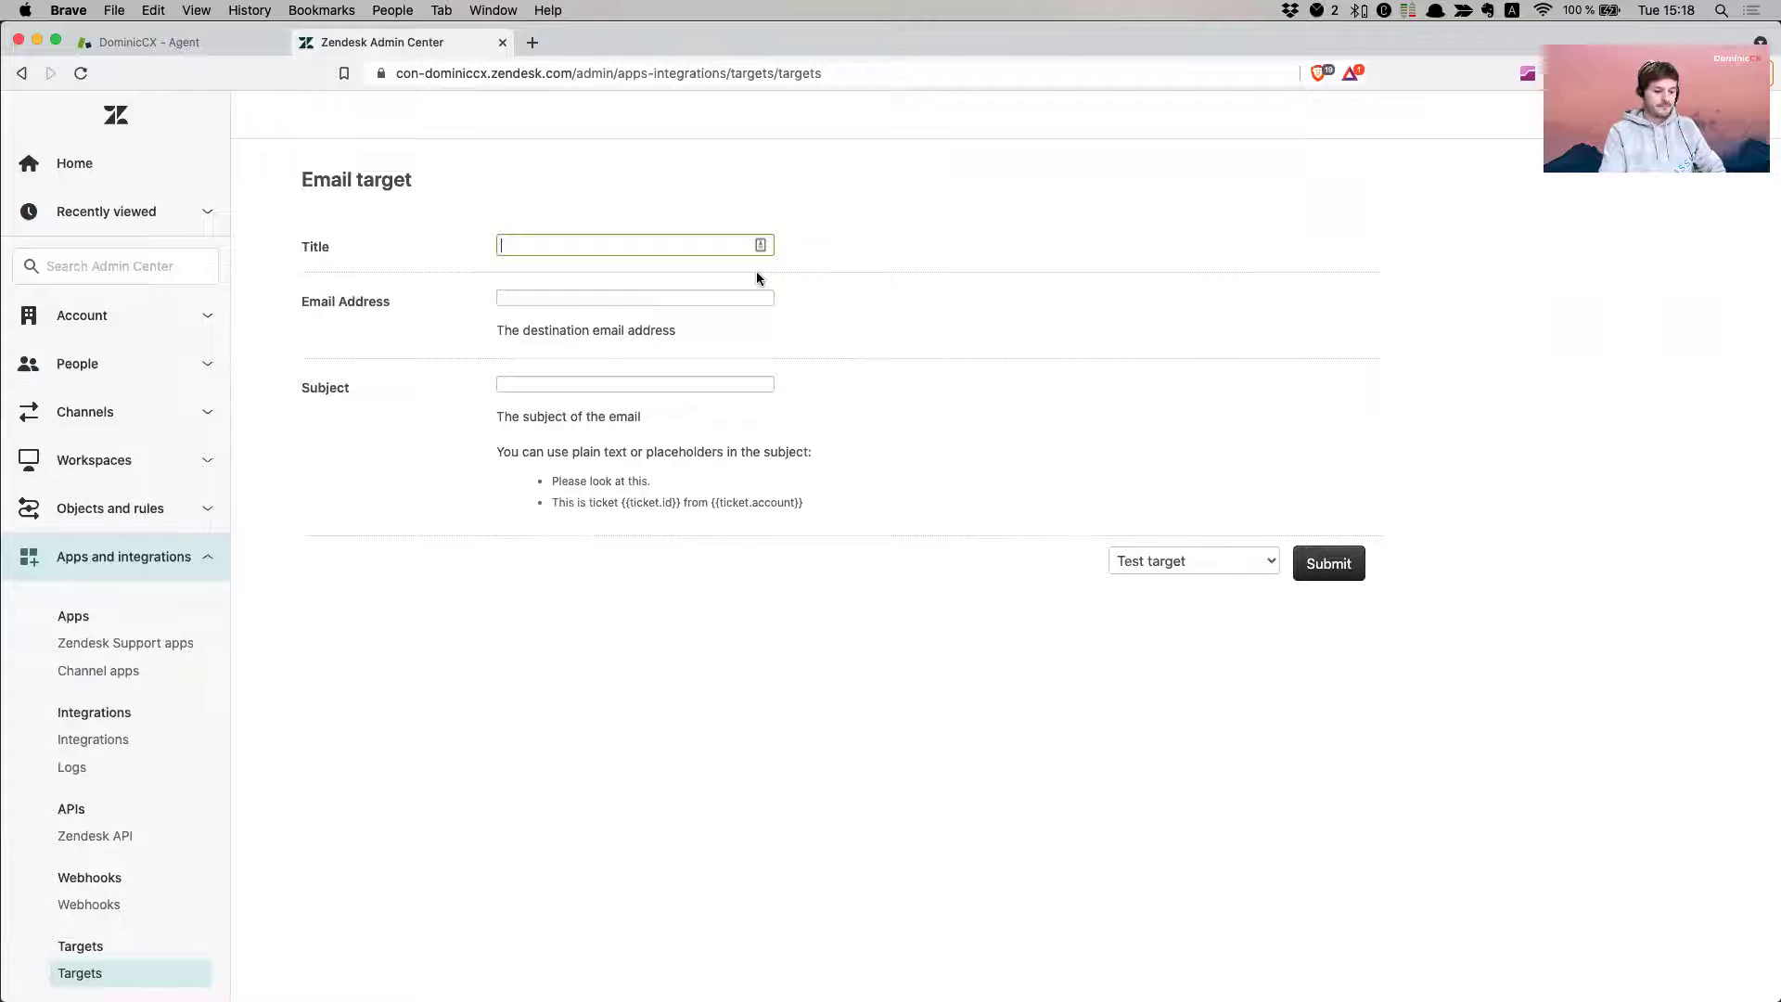
pyautogui.write('Domi')
pyautogui.press('BackSpace')
pyautogui.press('BackSpace')
pyautogui.press('BackSpace')
pyautogui.write("om'")
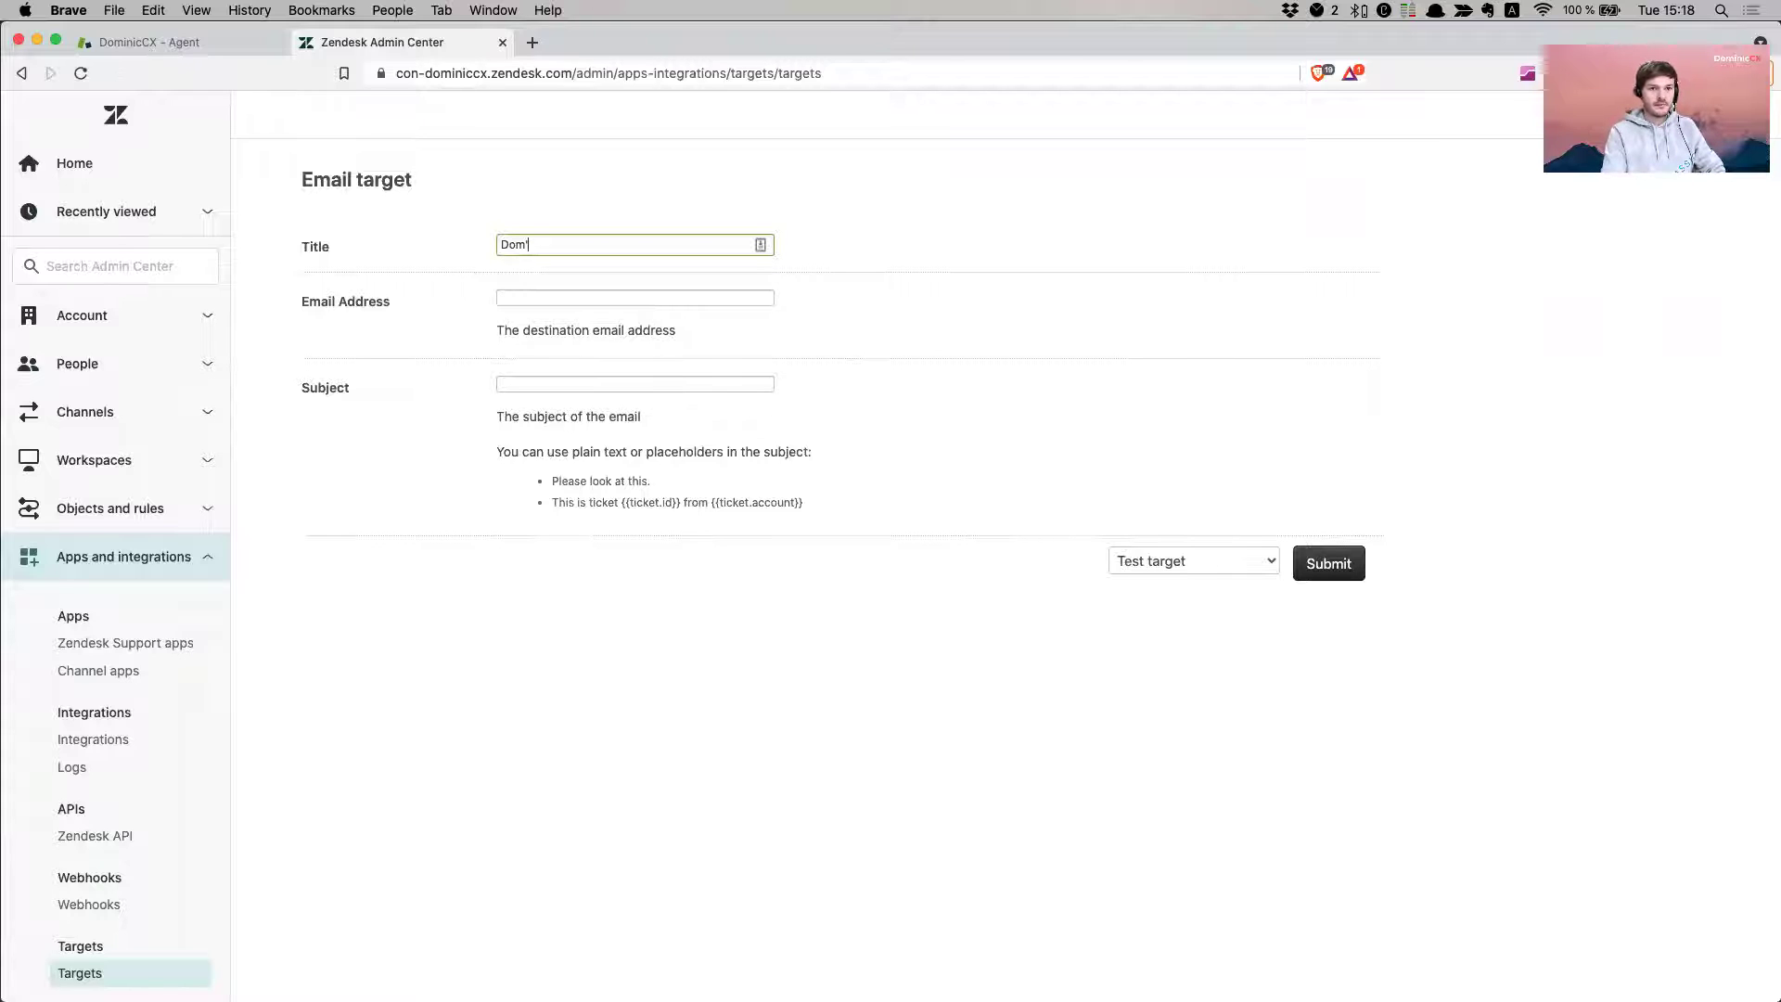
pyautogui.write(' forweard')
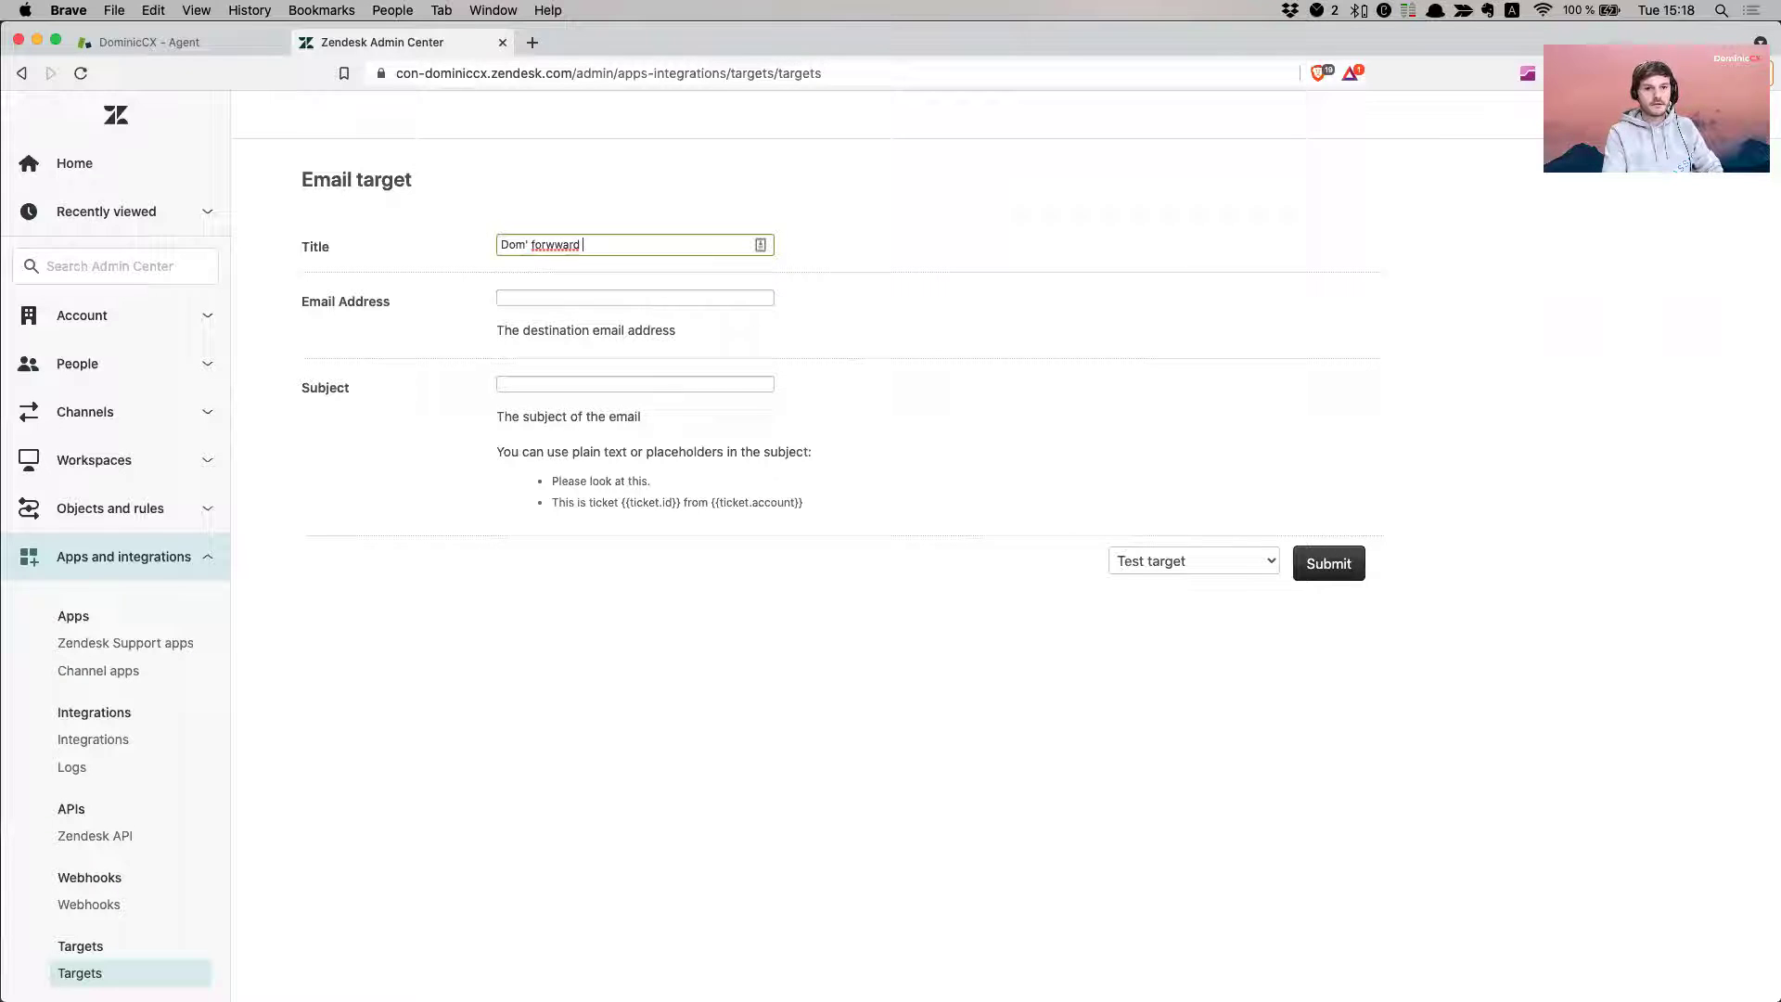
pyautogui.press('BackSpace')
pyautogui.press('BackSpace')
pyautogui.write('d emails')
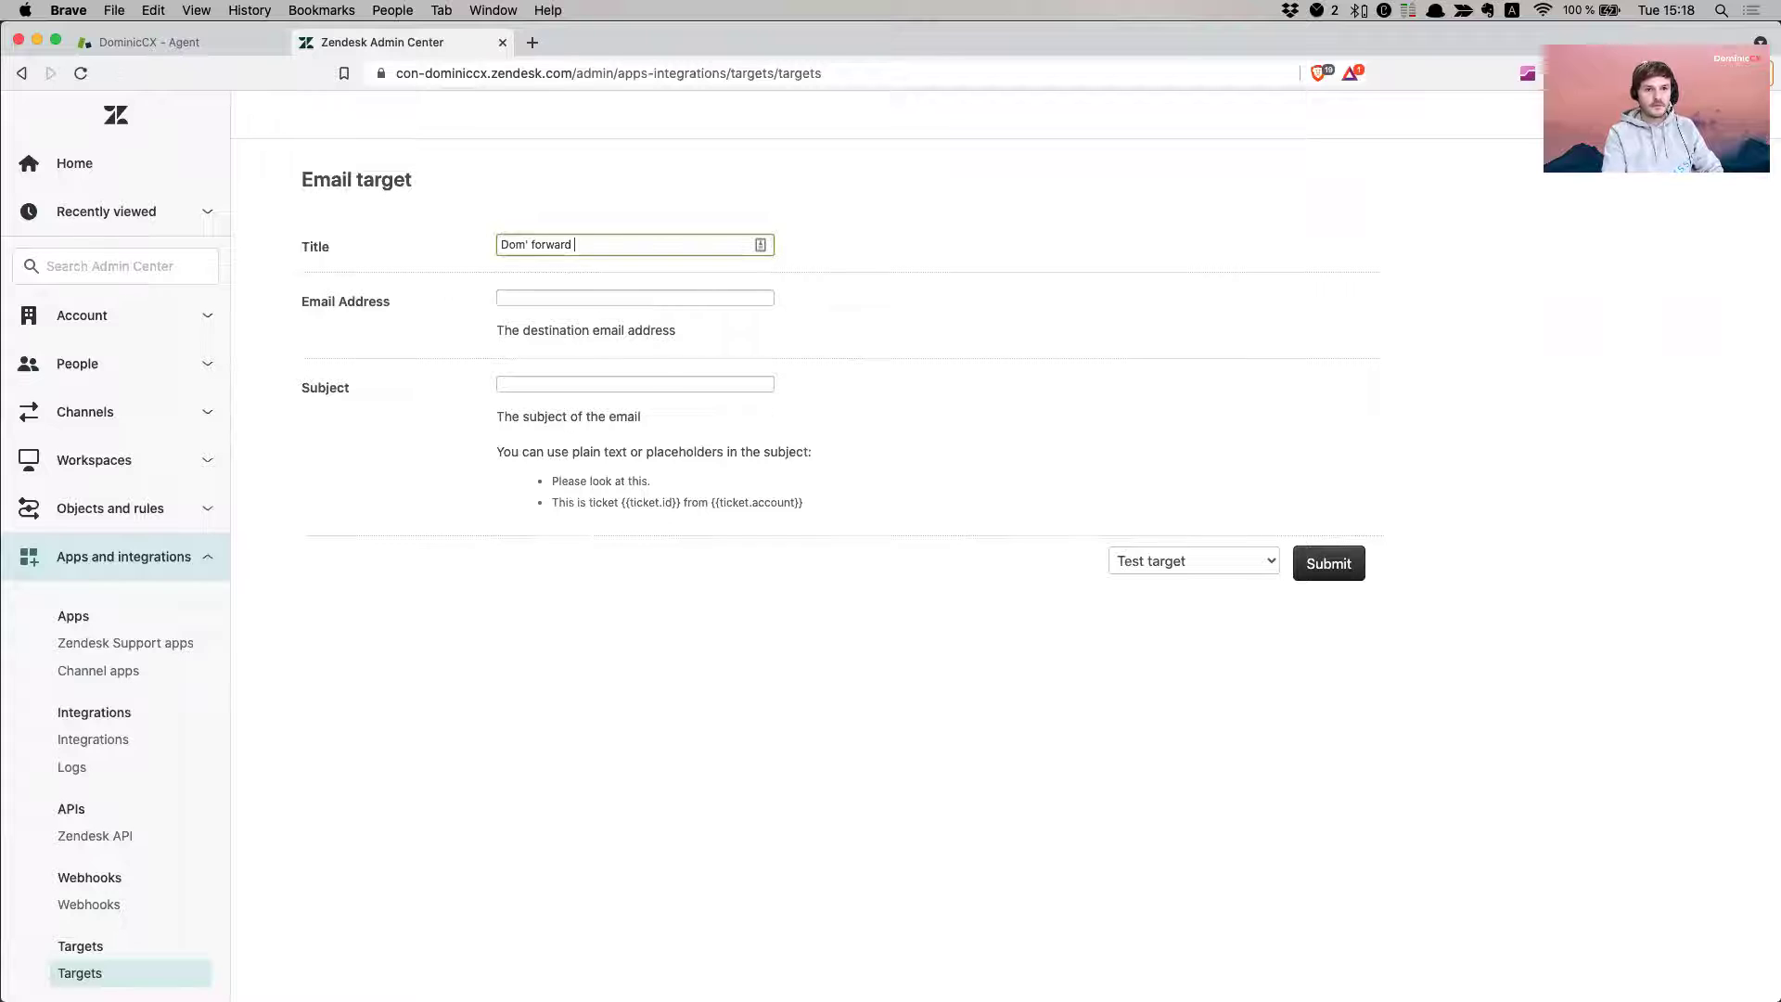
# - Set the destination to the owner's Gmail address using the autofill suggestion
pyautogui.click(636, 298)
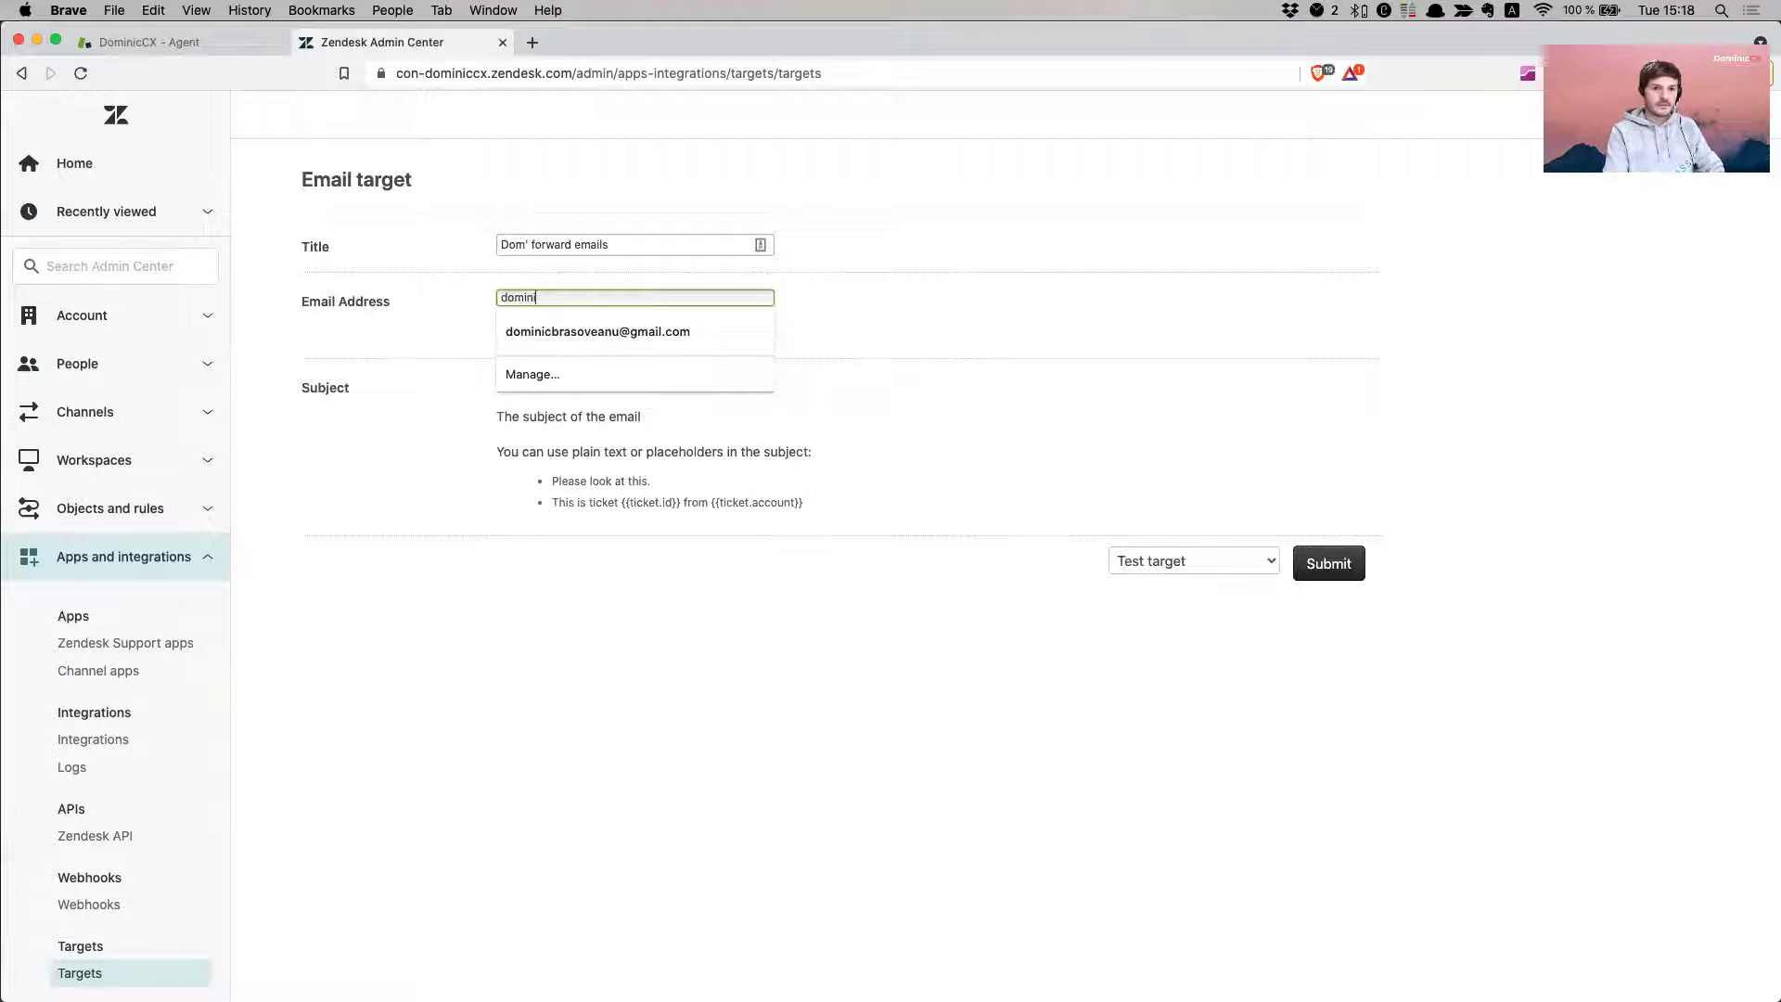
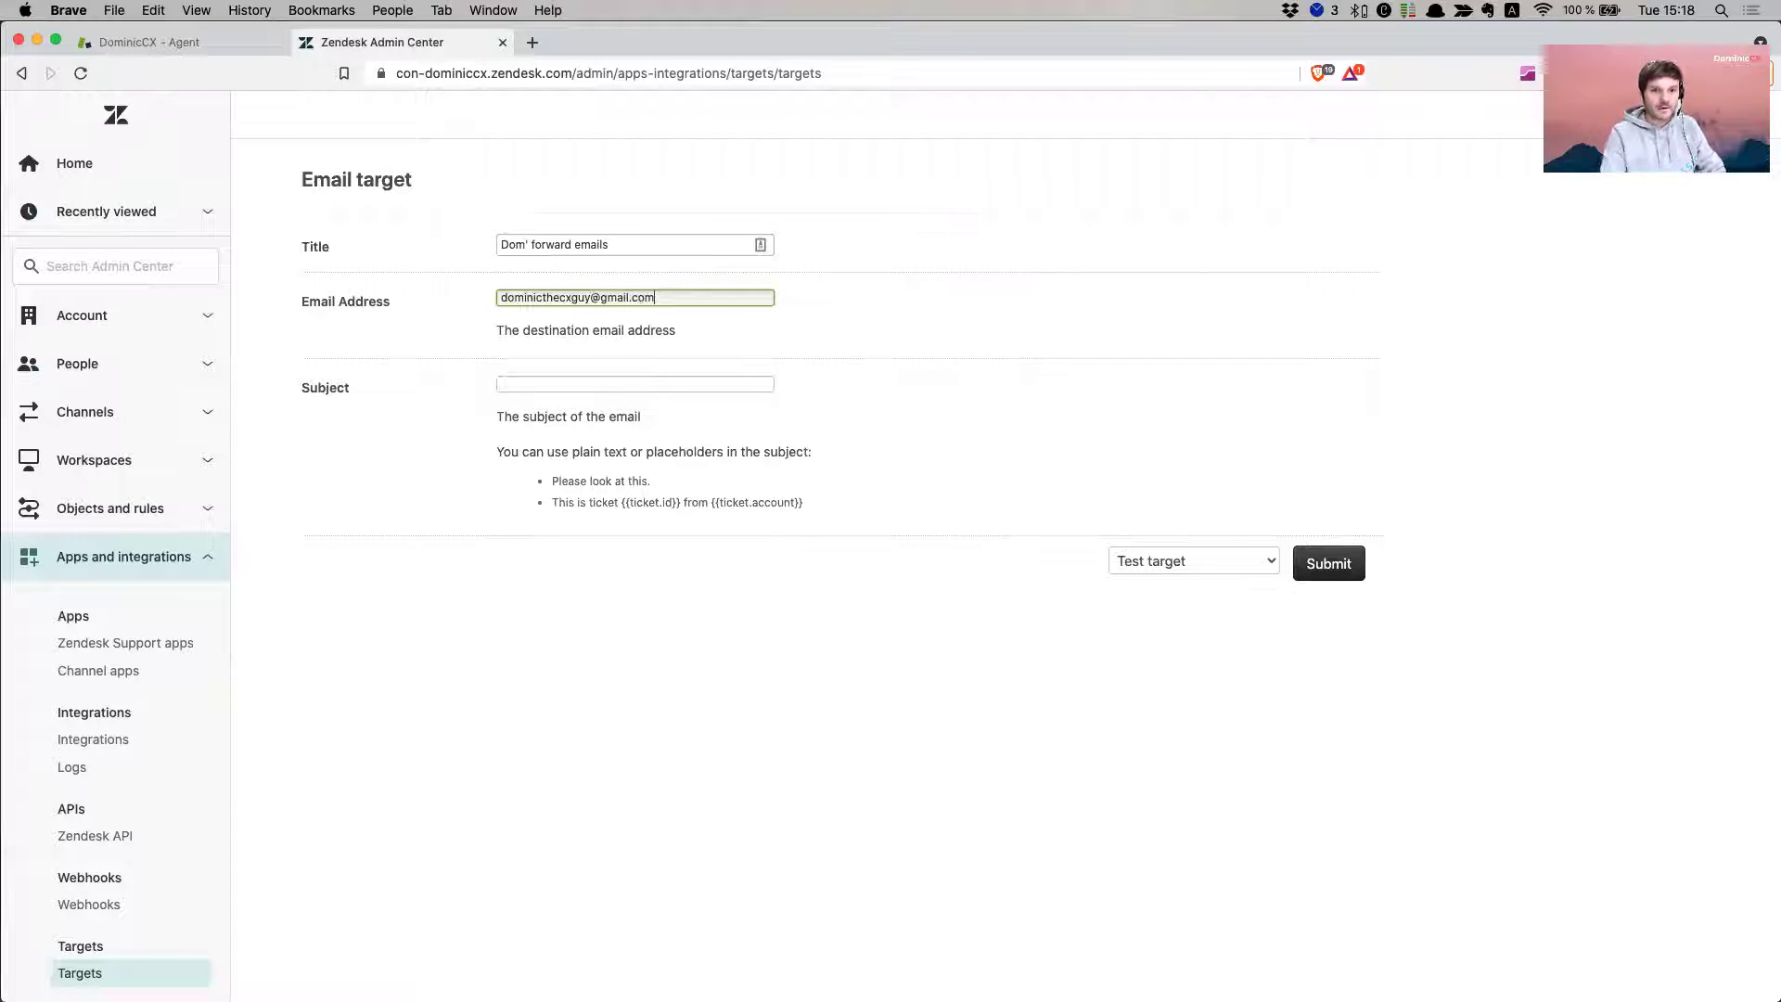
pyautogui.click(1013, 347)
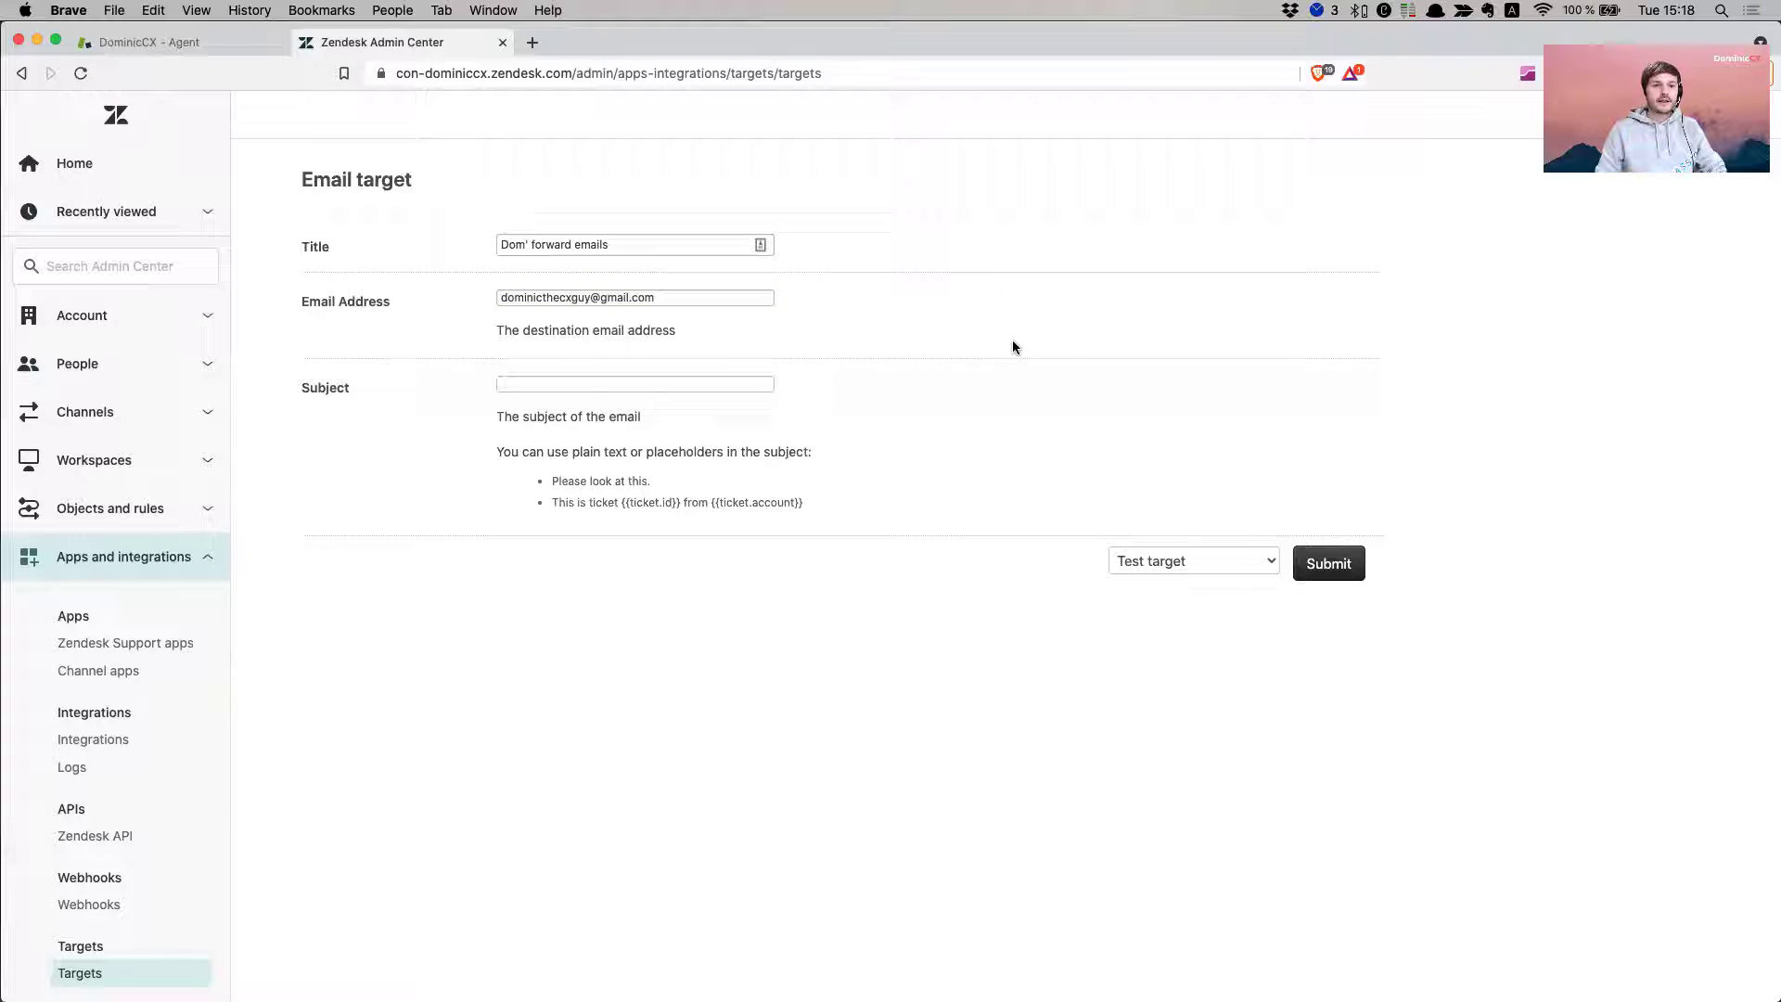
pyautogui.tripleClick(720, 298)
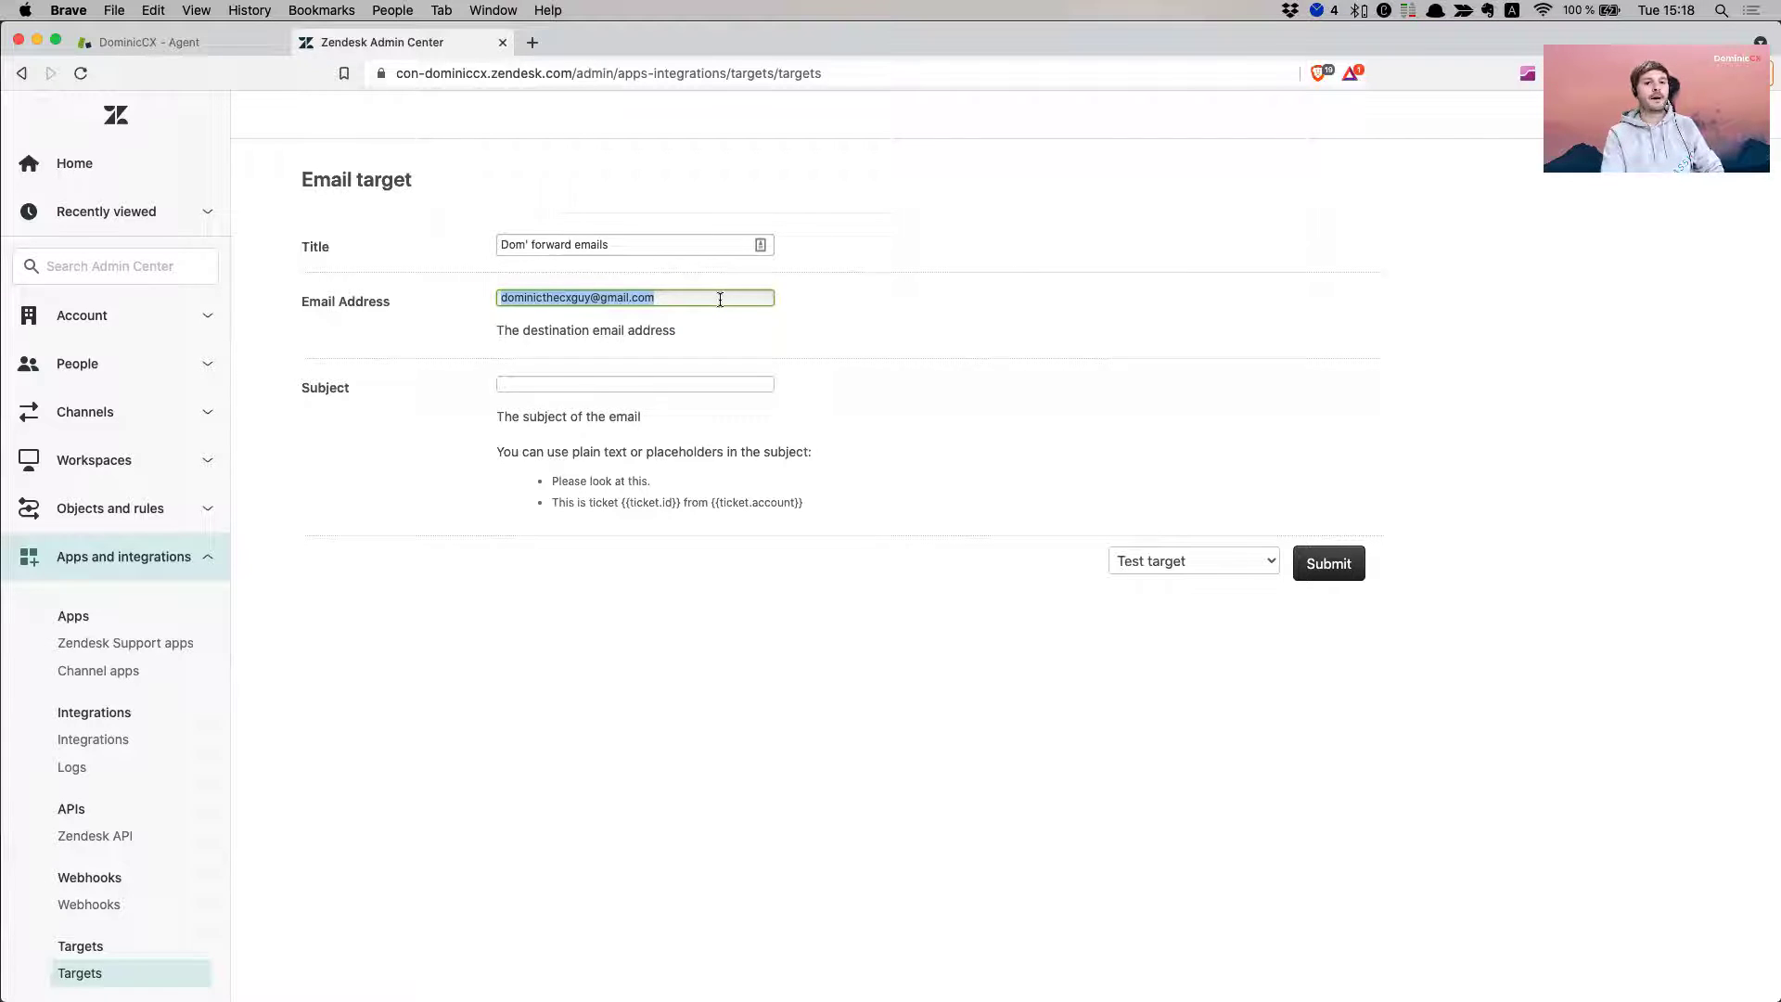
pyautogui.write('dominic')
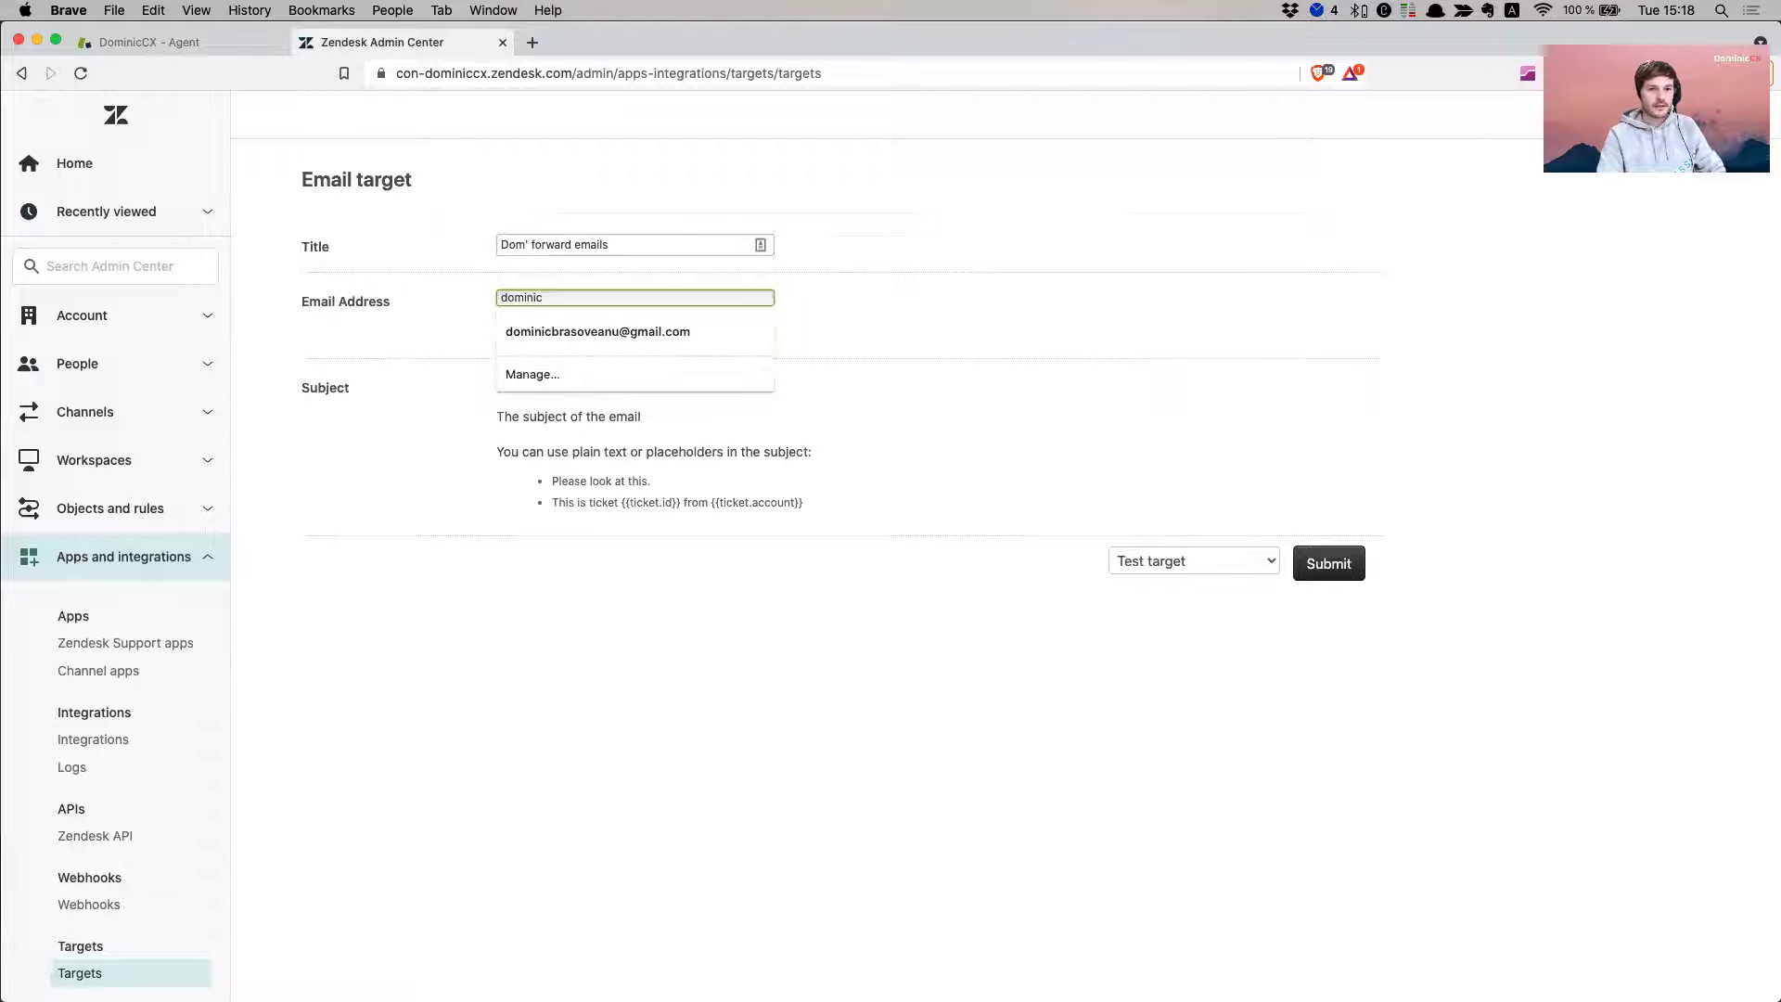
pyautogui.press('Down')
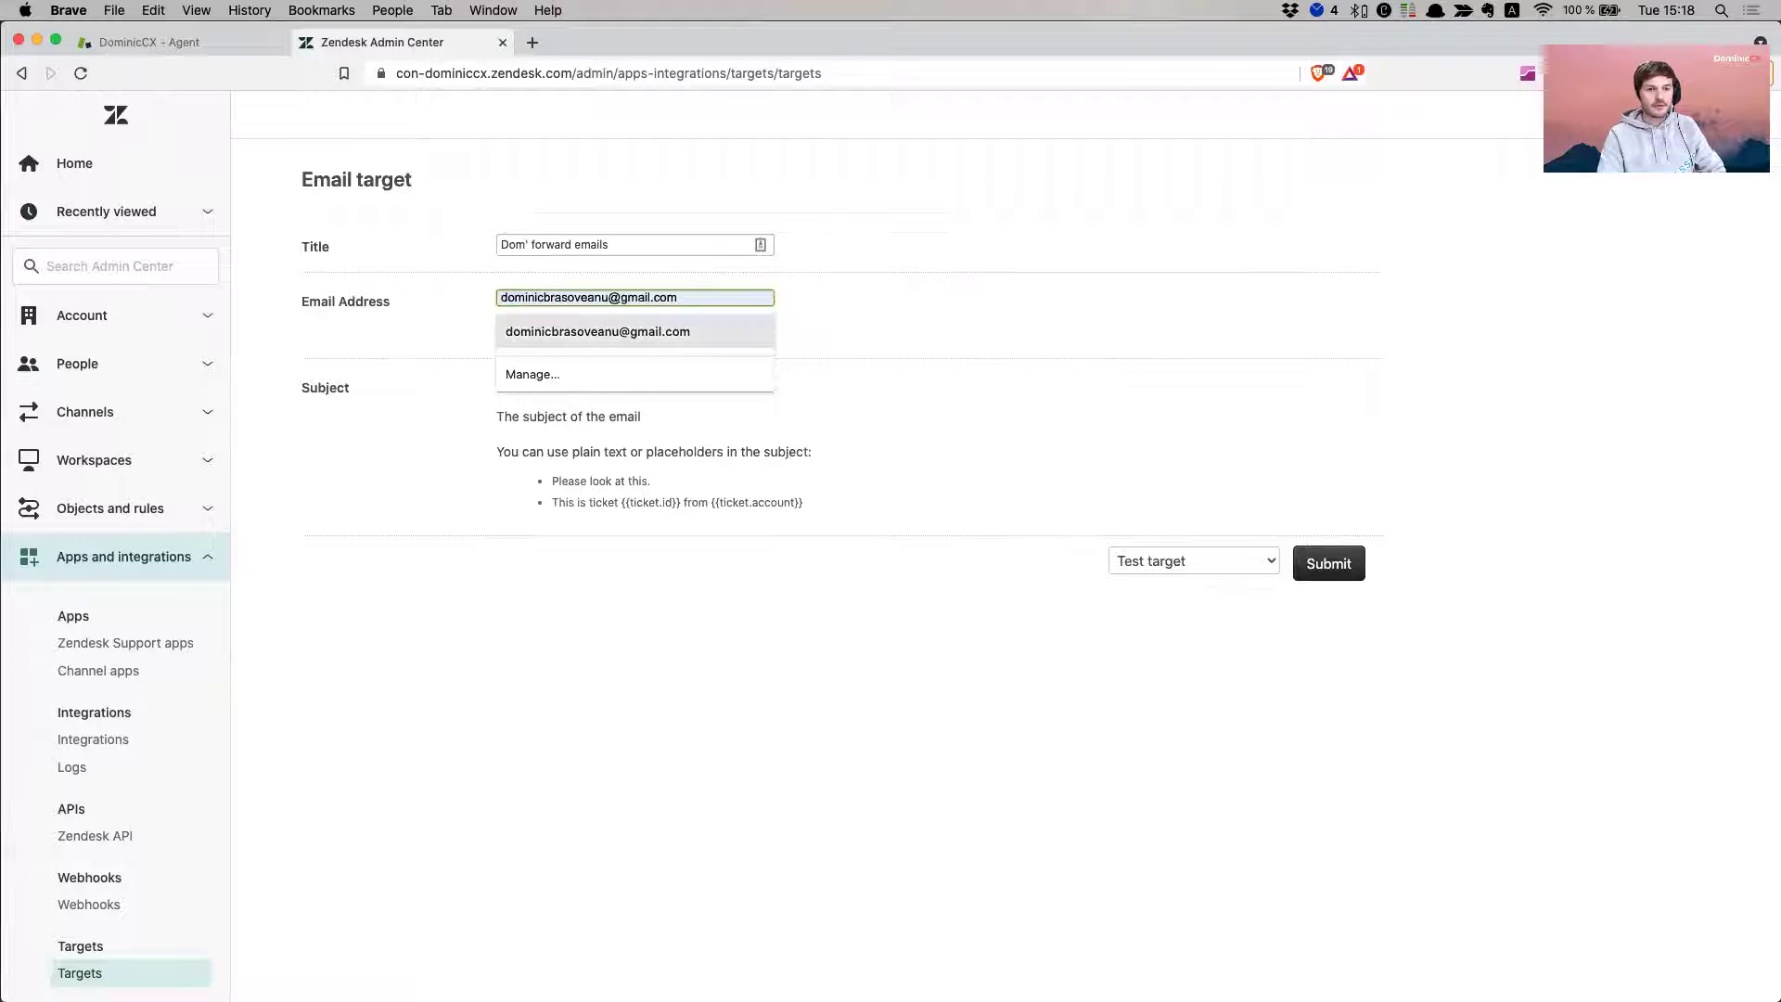
pyautogui.press('Return')
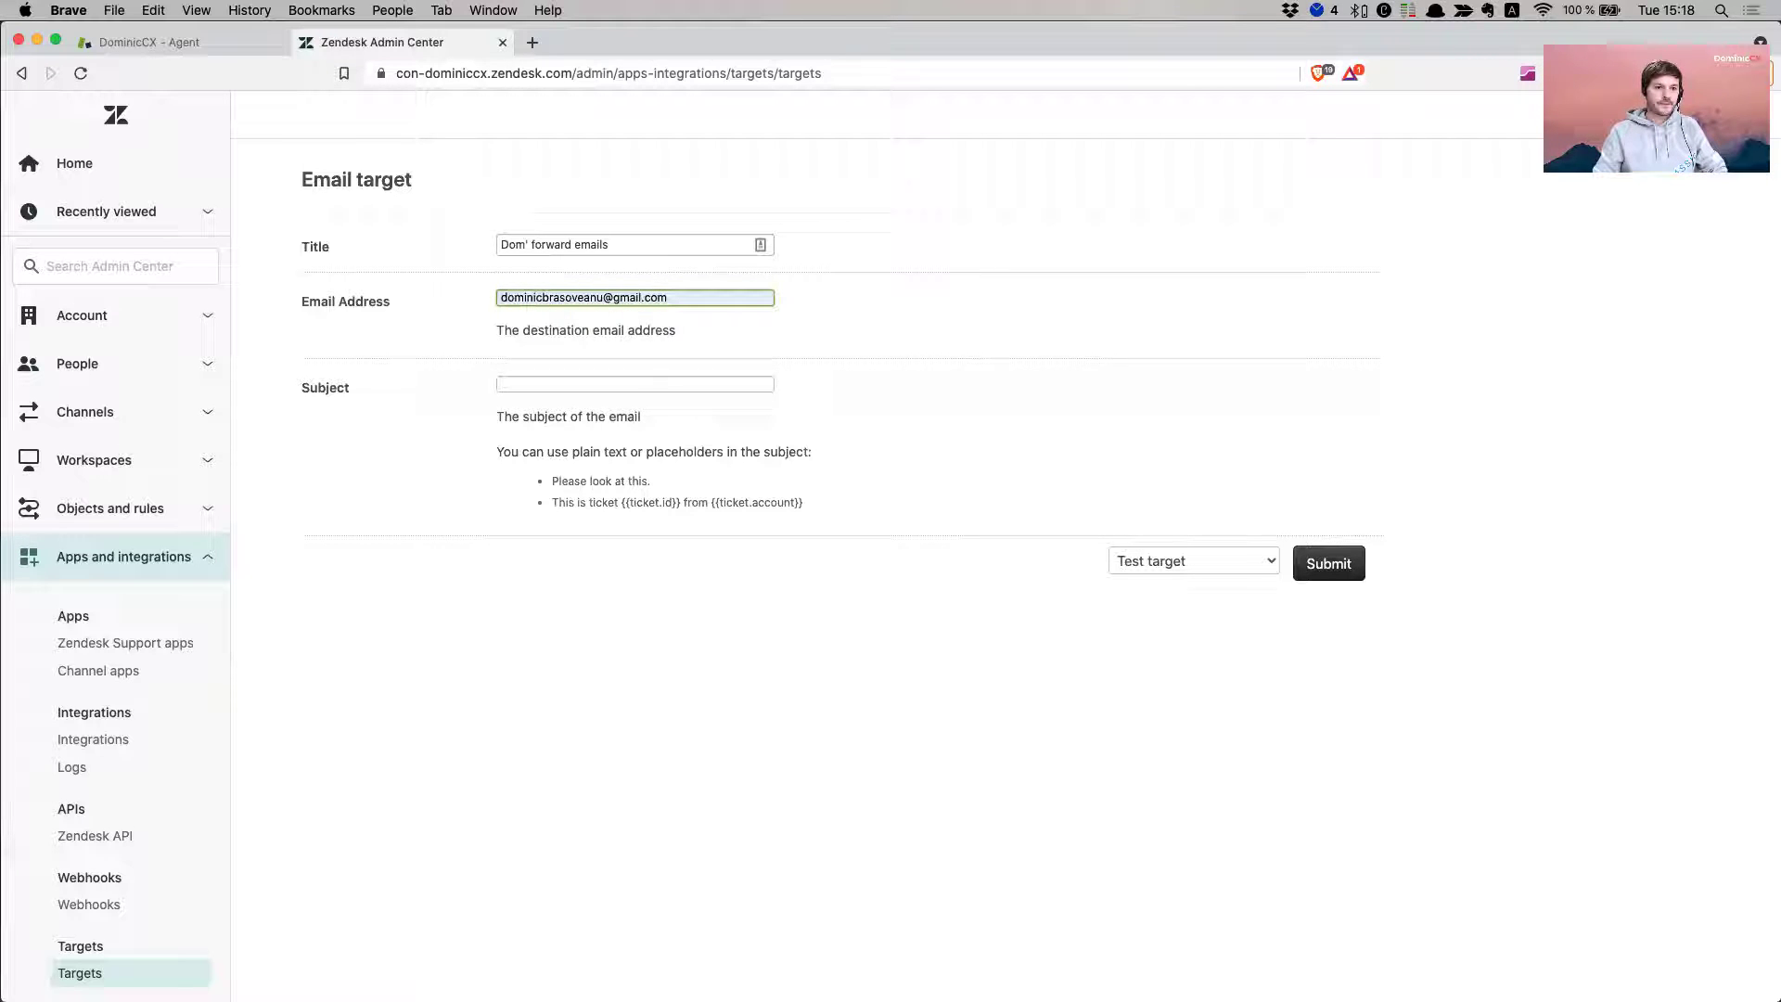
pyautogui.click(629, 390)
# - Replace the draft subject with the pasted {{ticket.id}} placeholder followed by 'needs your input'
pyautogui.write("You'te")
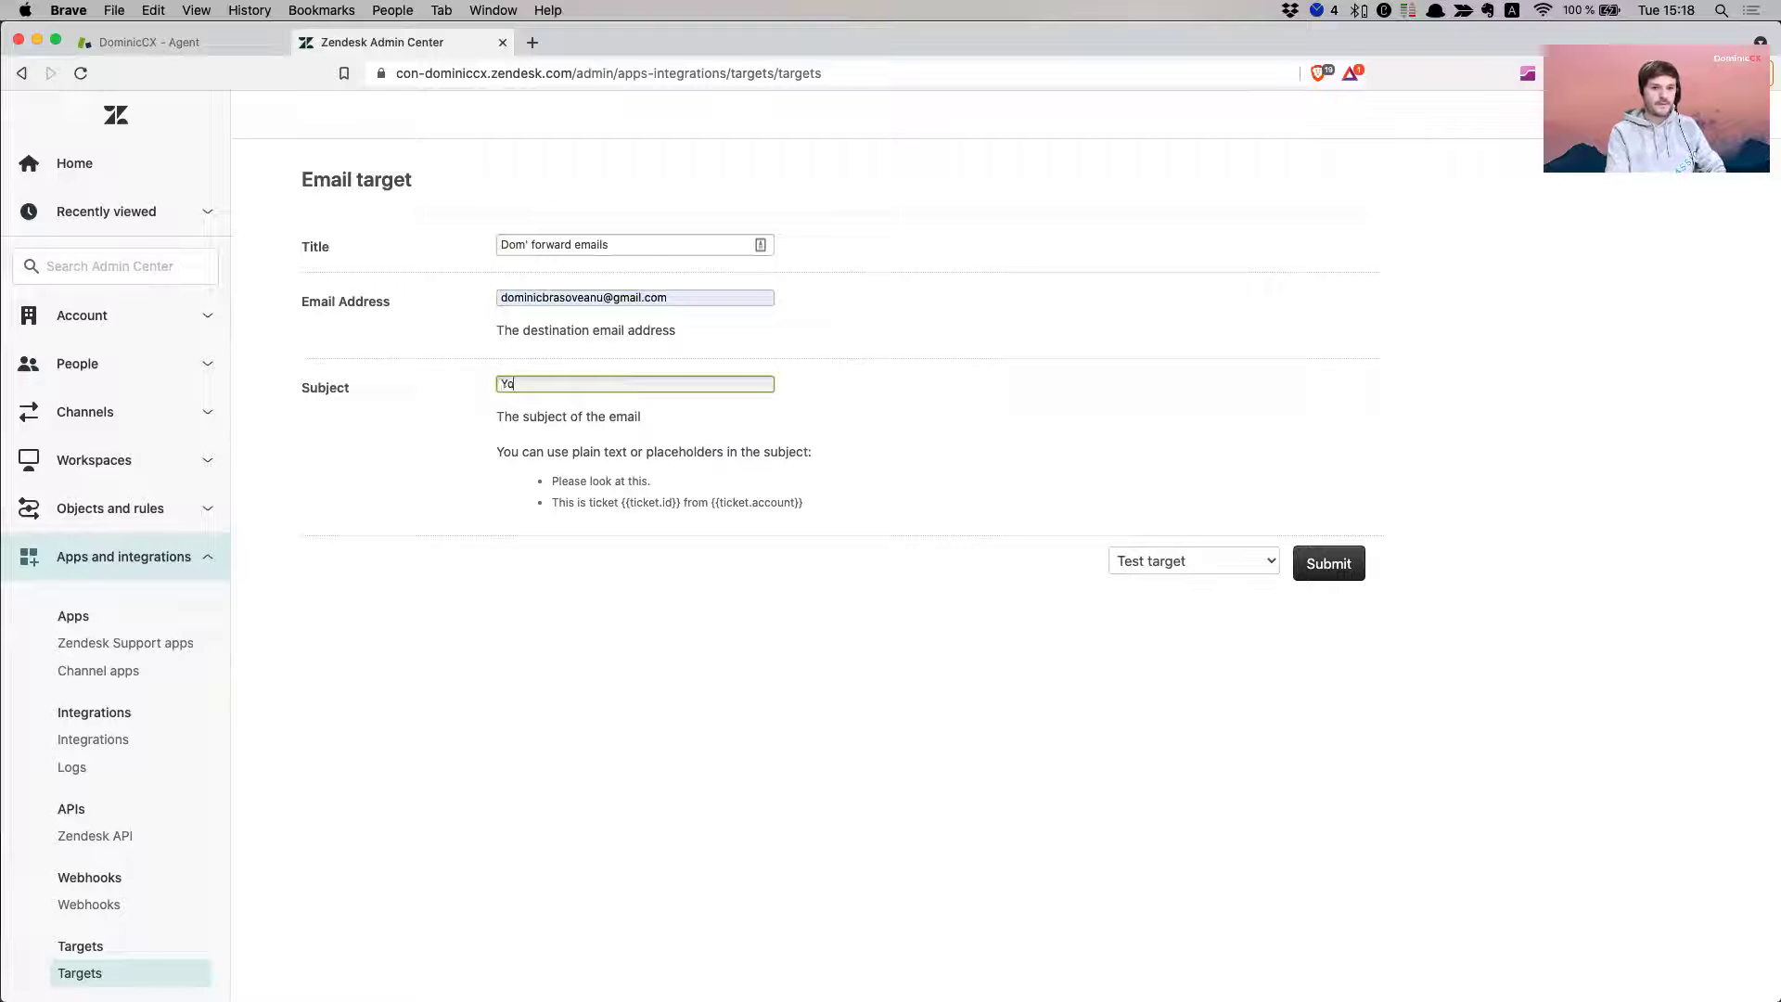
pyautogui.press('BackSpace')
pyautogui.press('BackSpace')
pyautogui.write('re')
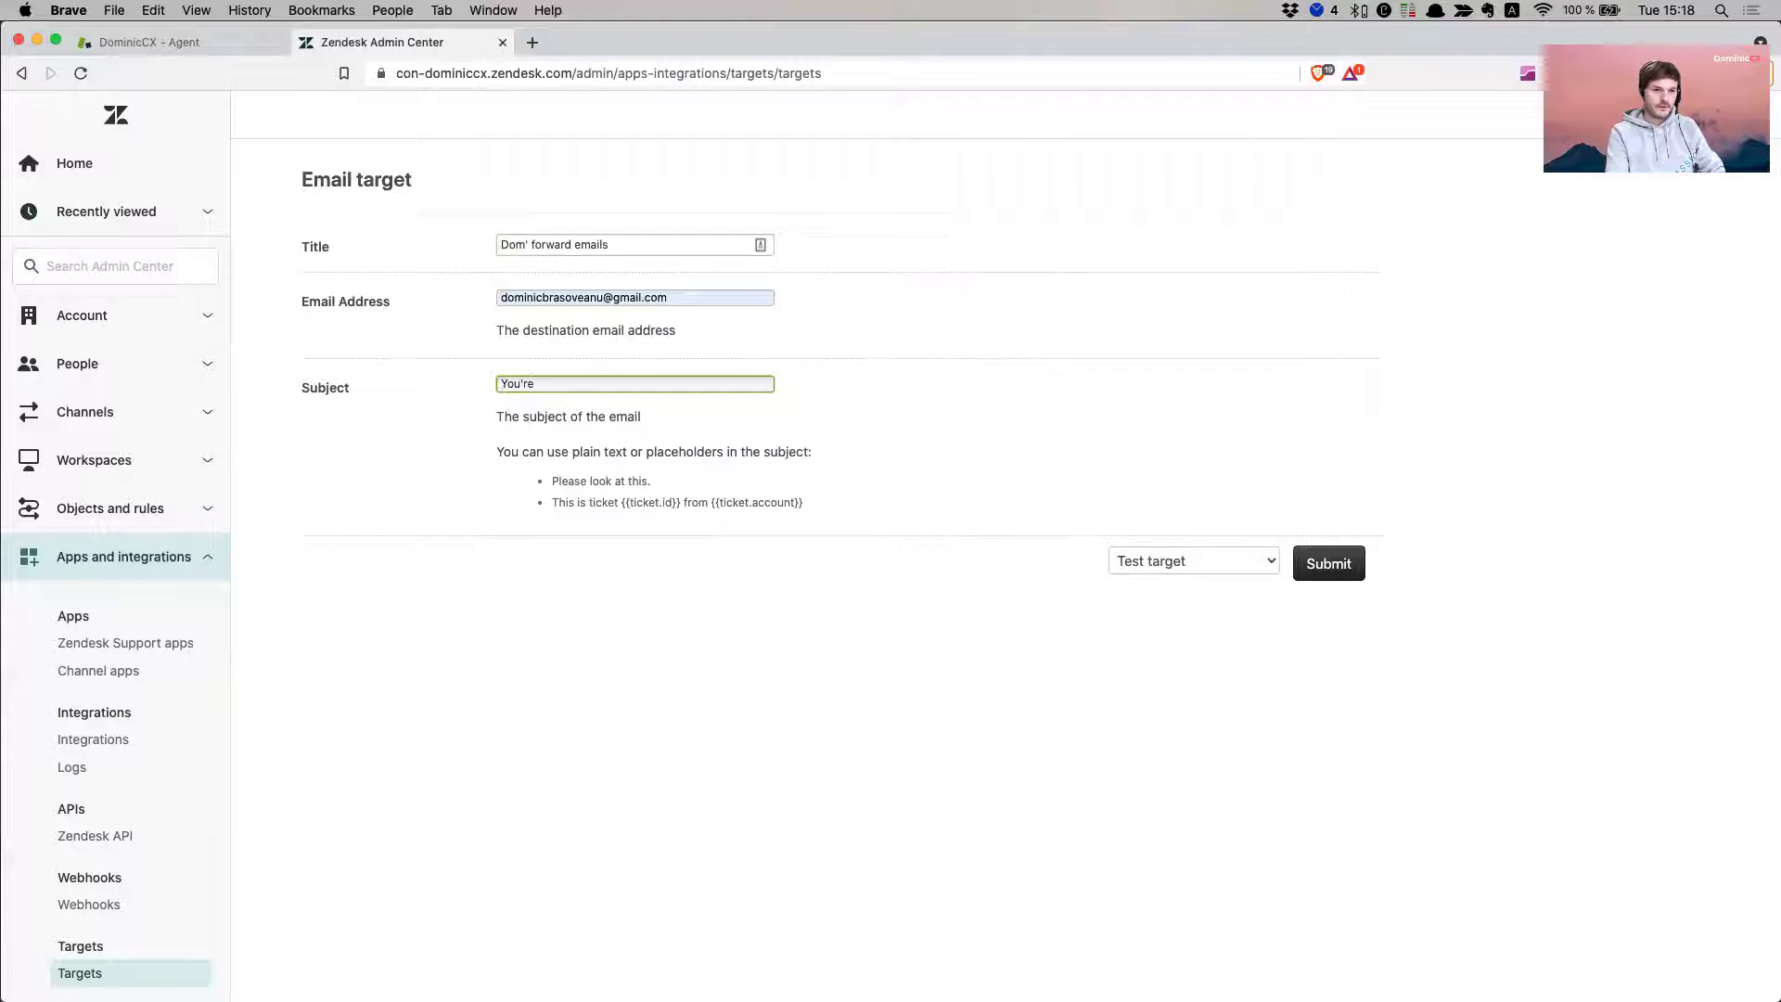
pyautogui.press('BackSpace')
pyautogui.press('BackSpace')
pyautogui.press('BackSpace')
pyautogui.press('BackSpace')
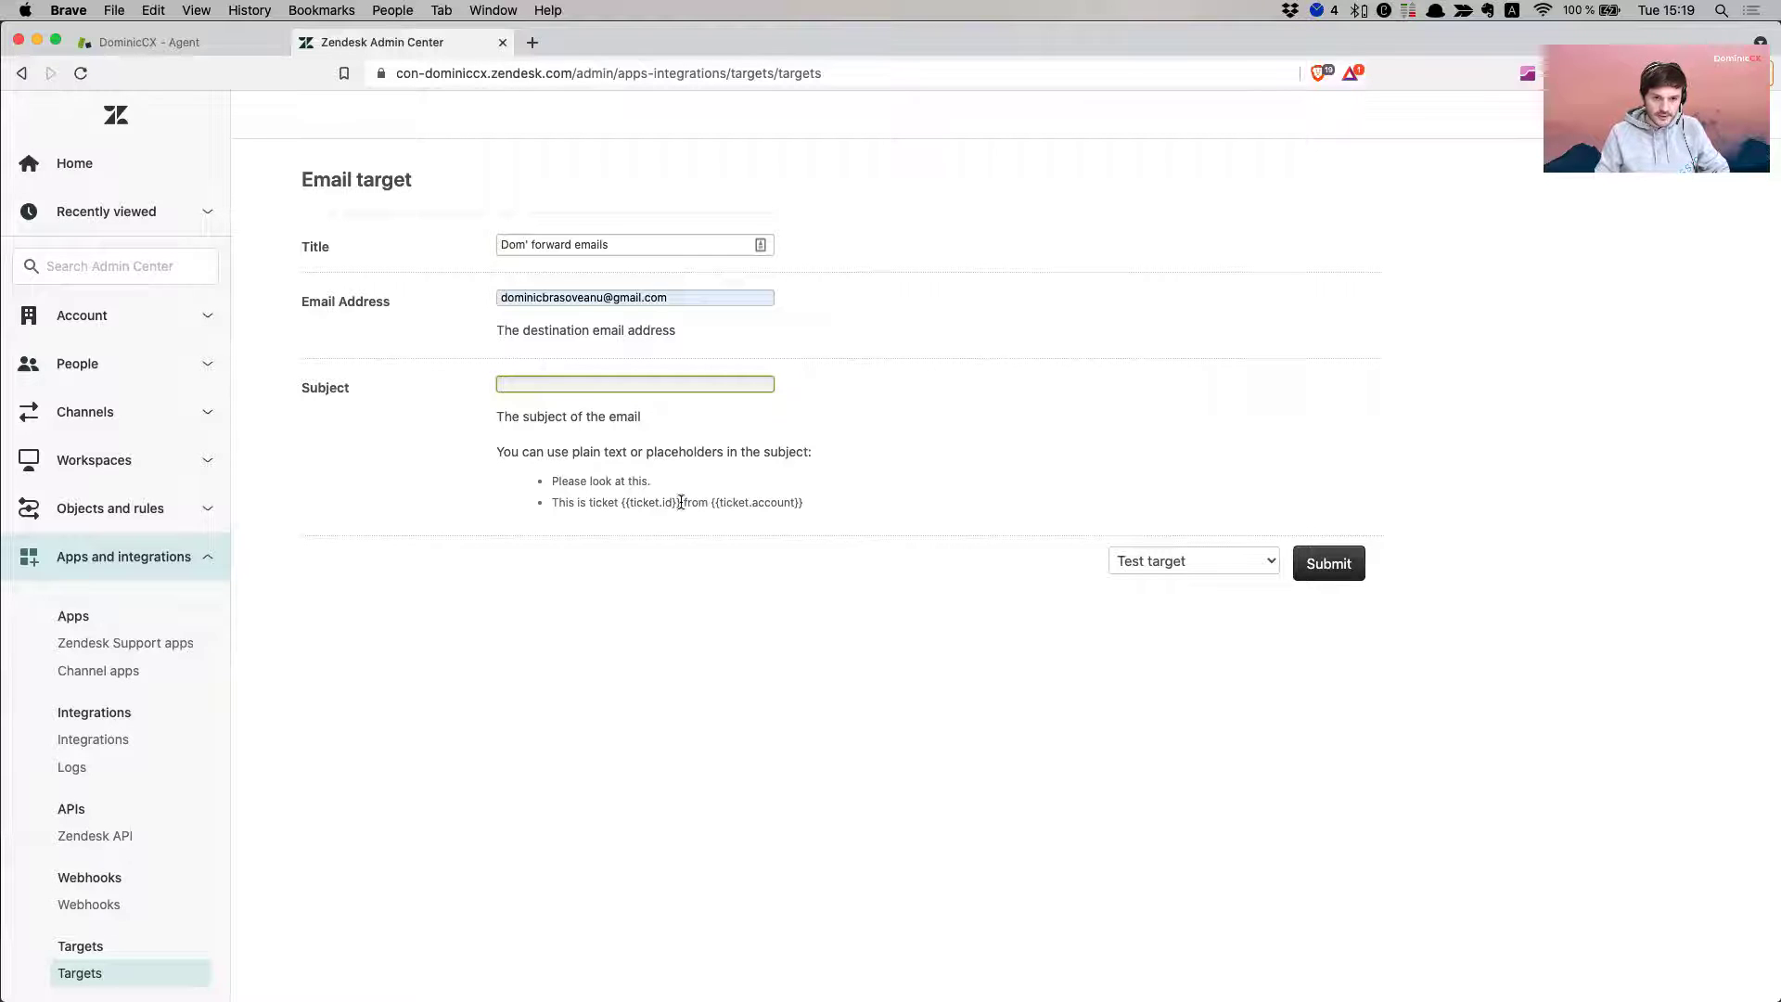
pyautogui.moveTo(681, 502); pyautogui.dragTo(621, 502)
pyautogui.click(647, 502)
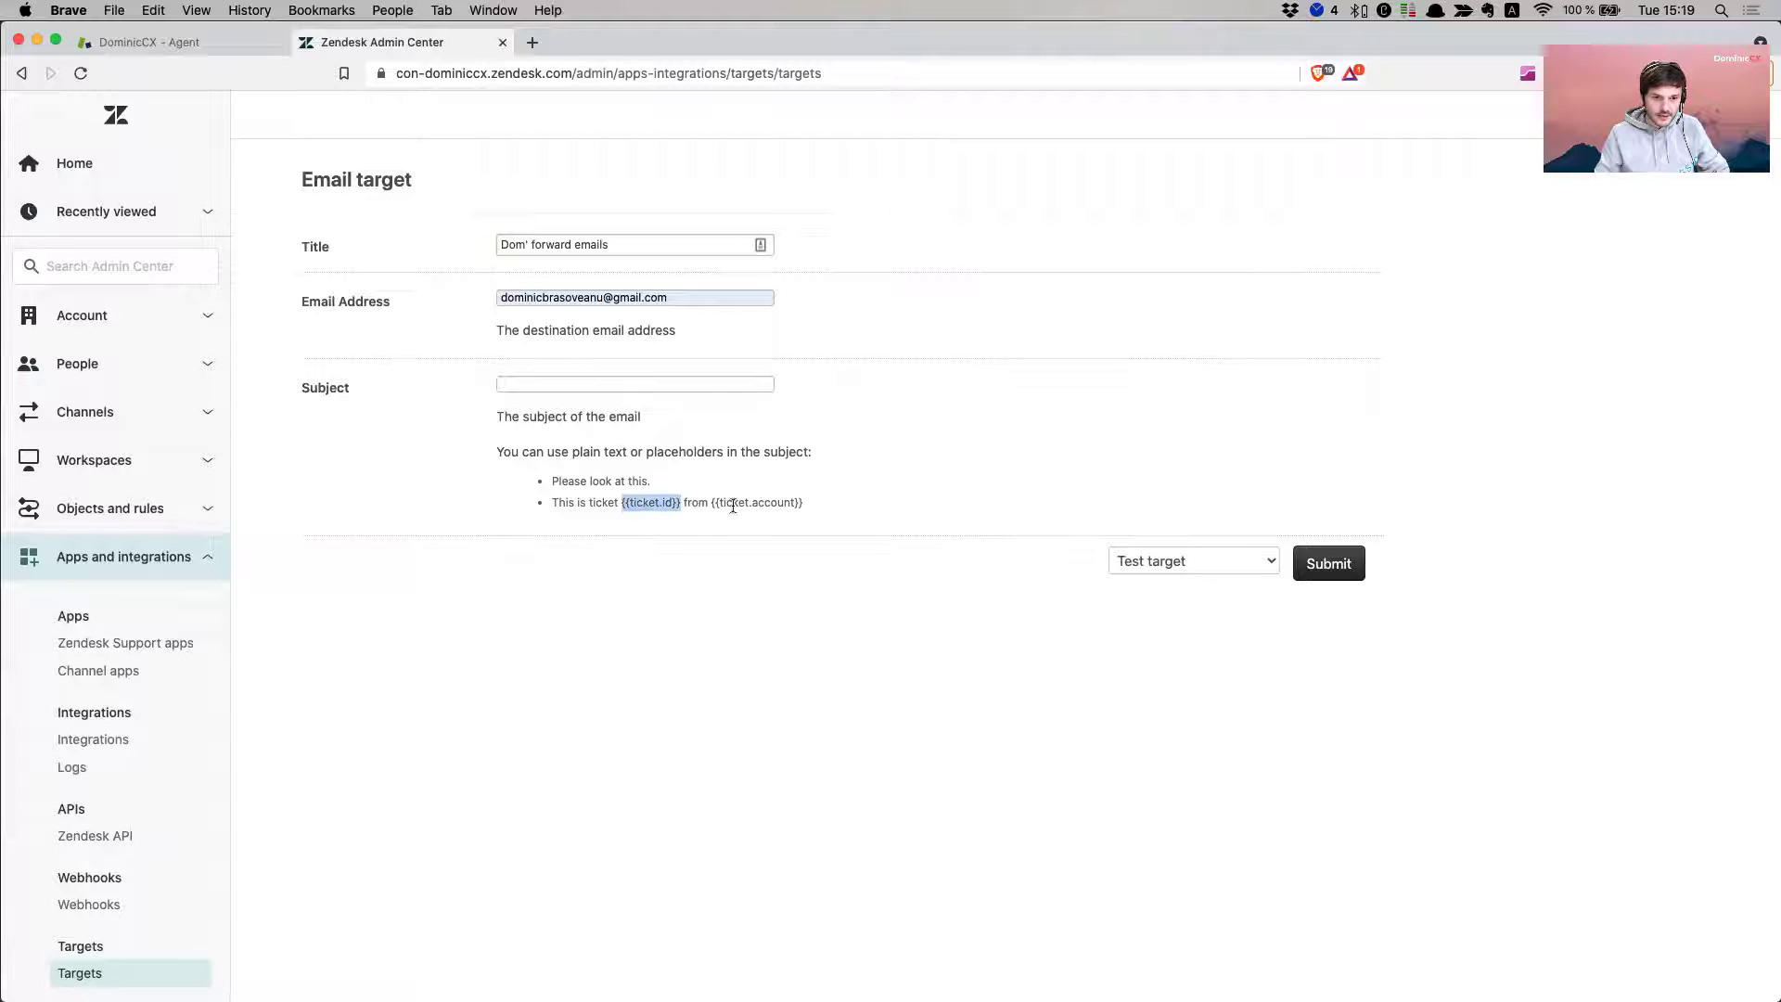
pyautogui.press('cmd+c')
pyautogui.click(558, 384)
pyautogui.press('cmd+v')
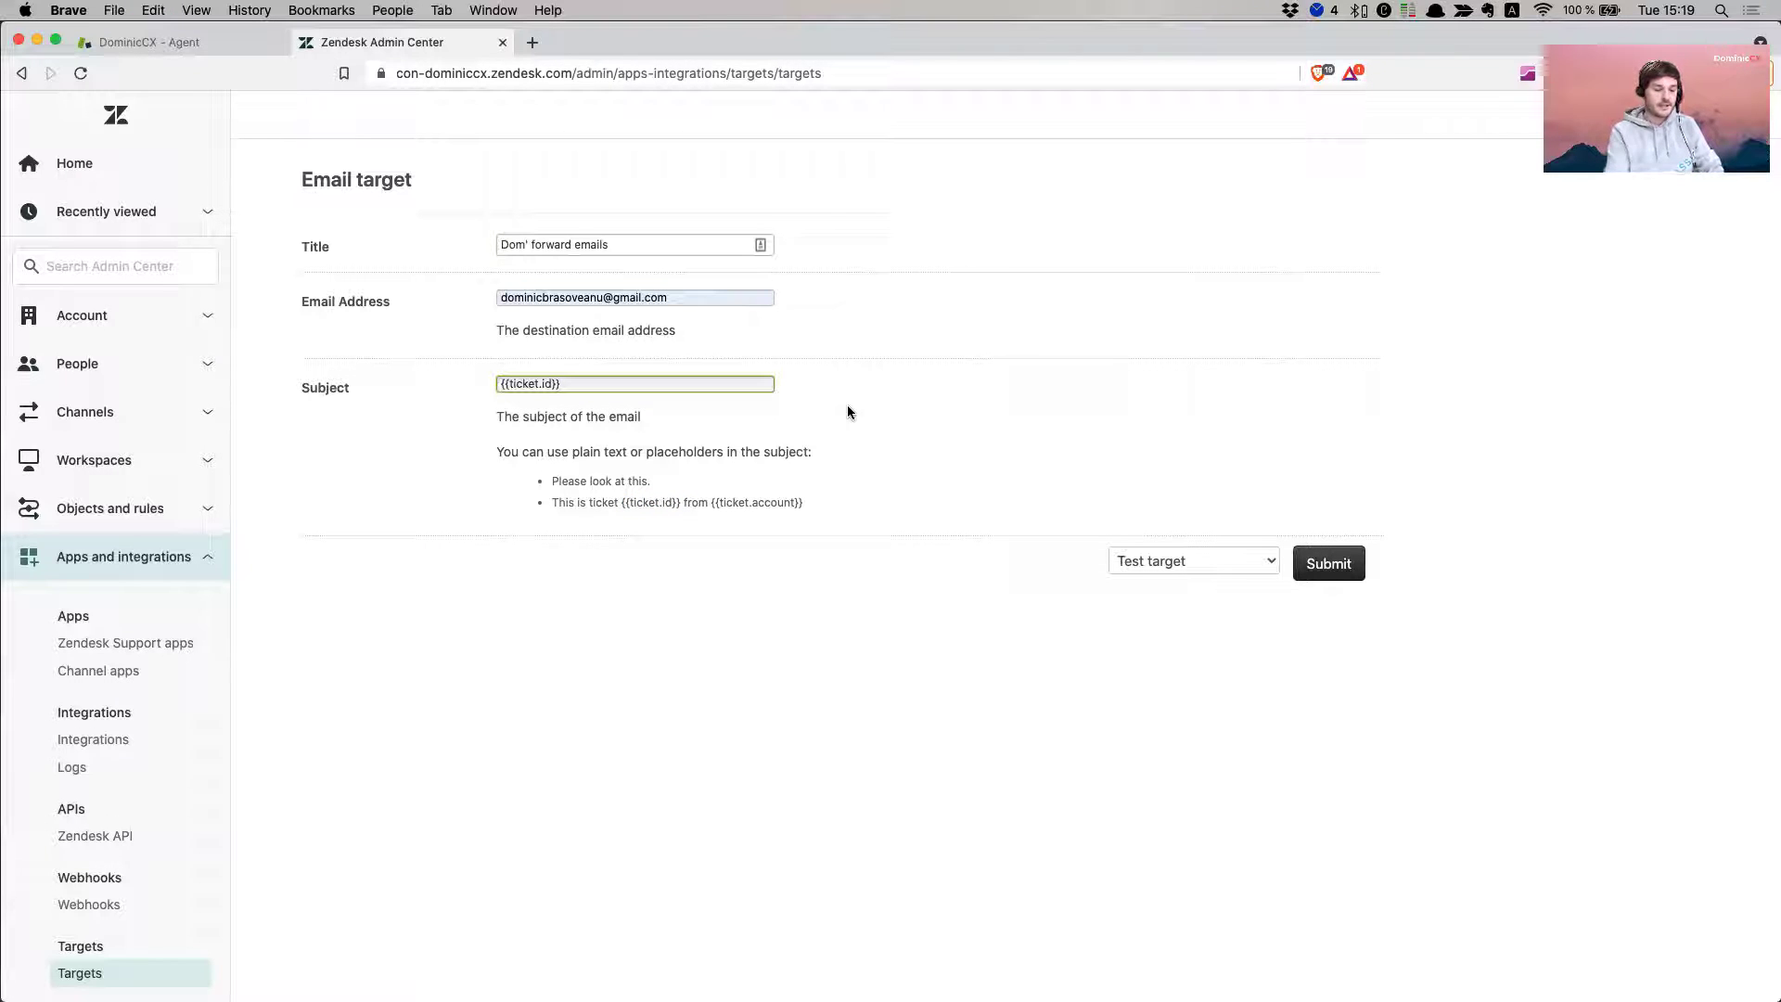
pyautogui.write('needs your')
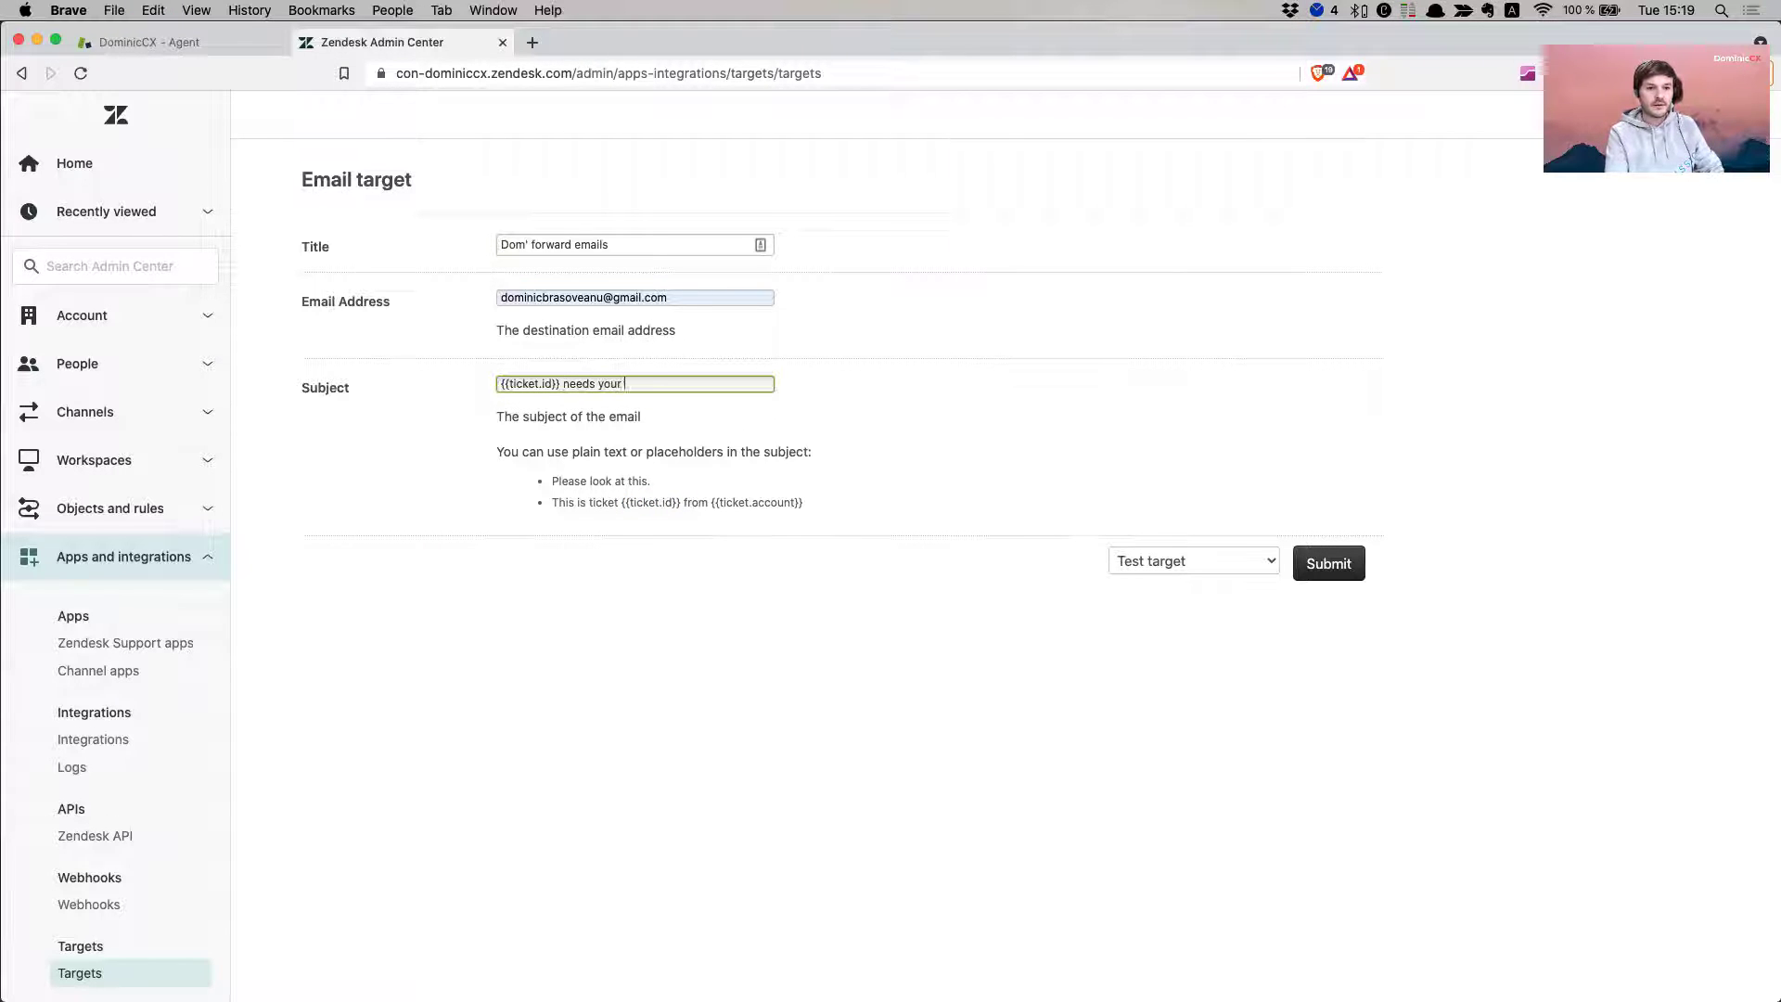
pyautogui.write(' inpyut')
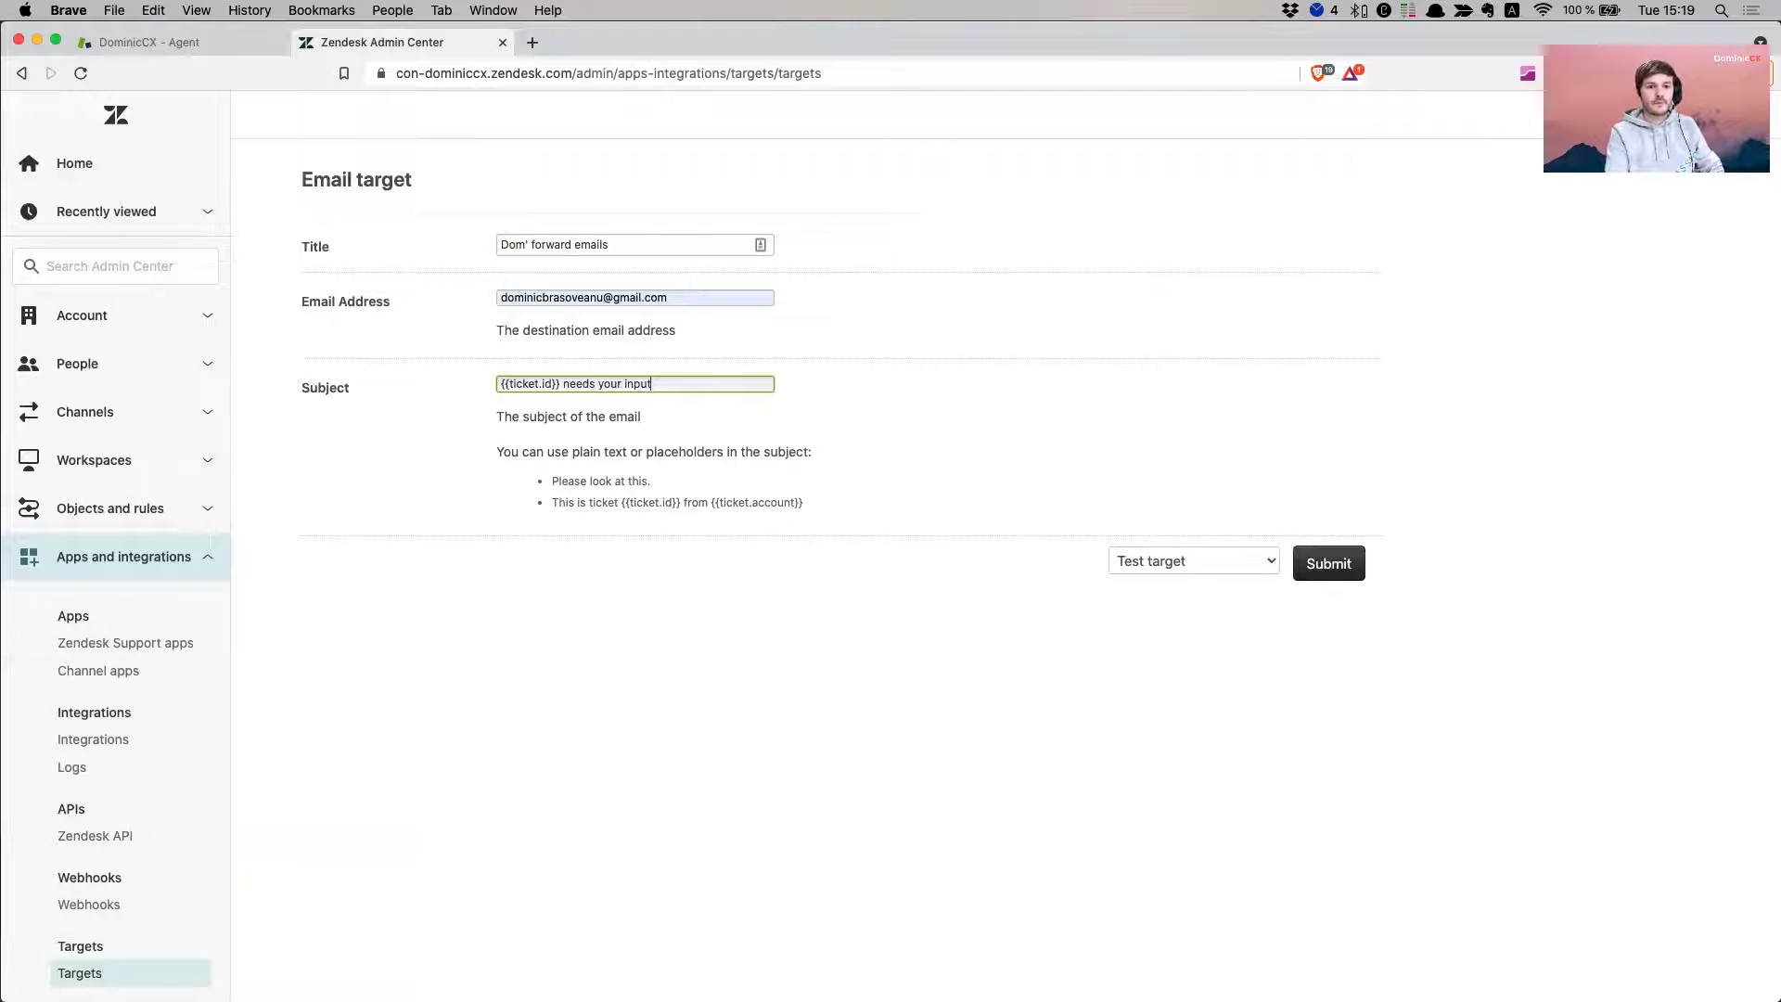
# - Switch the action from Test target to Create target and submit the 'Dom' forward emails' target
pyautogui.click(875, 584)
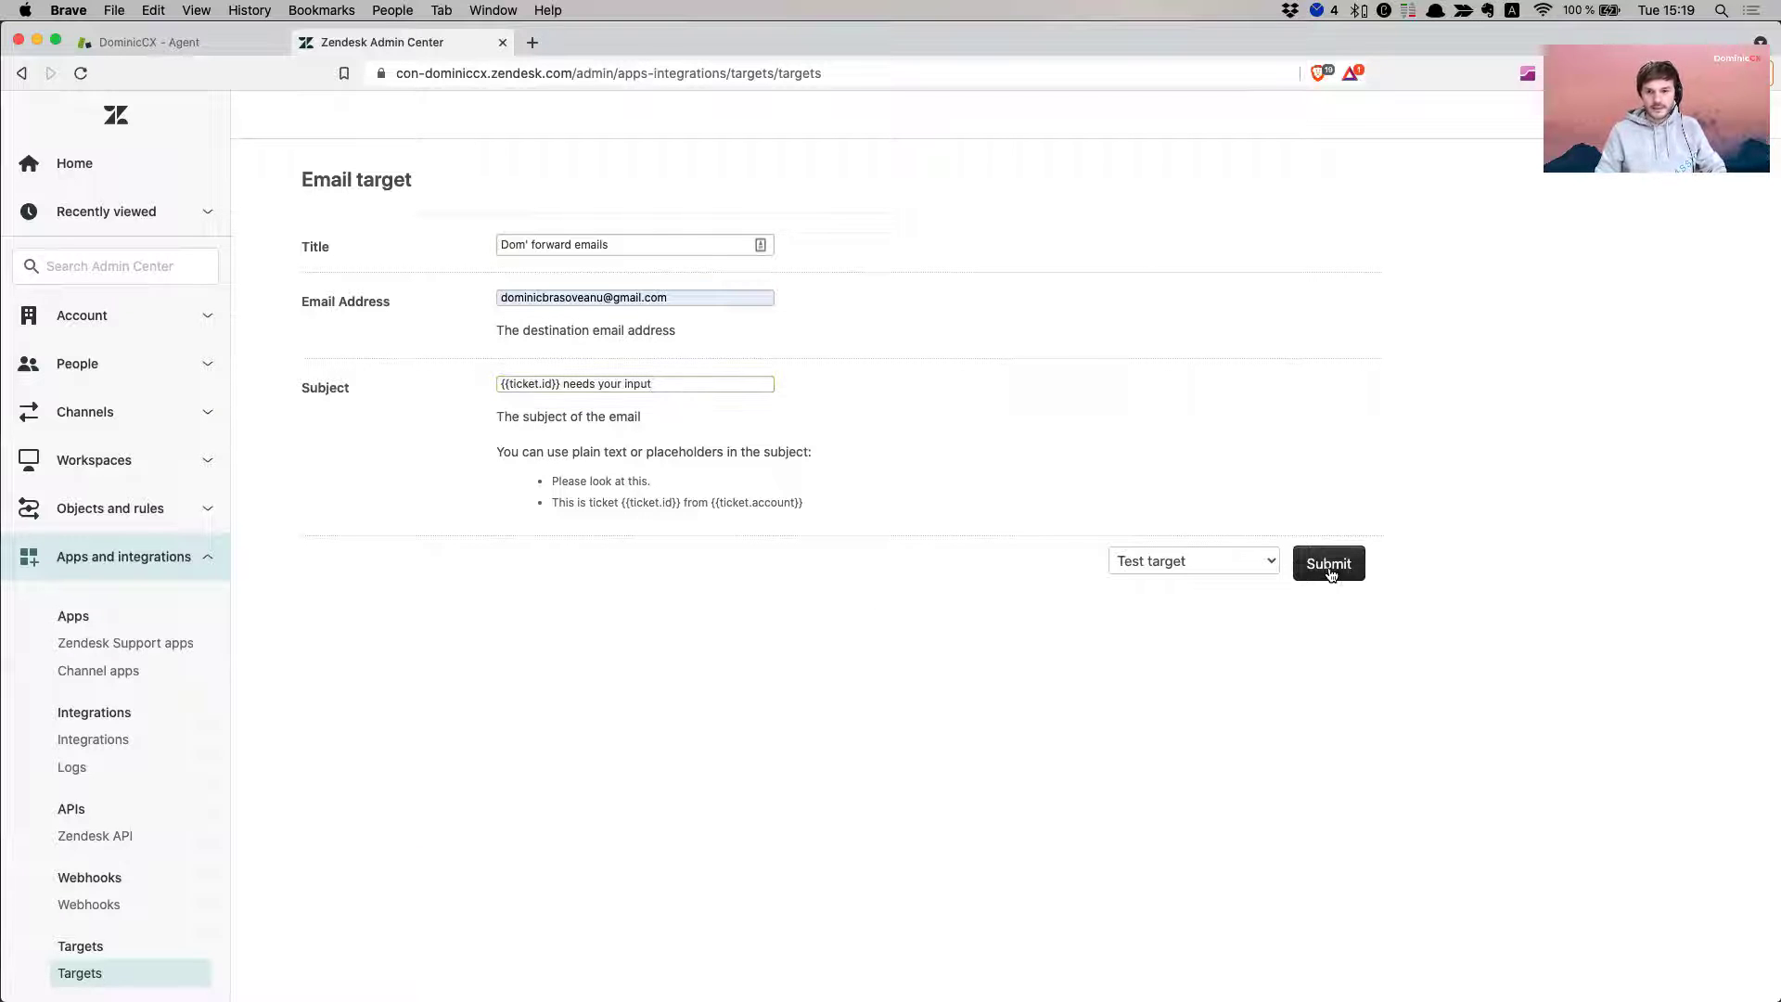
pyautogui.click(1192, 568)
pyautogui.click(1187, 582)
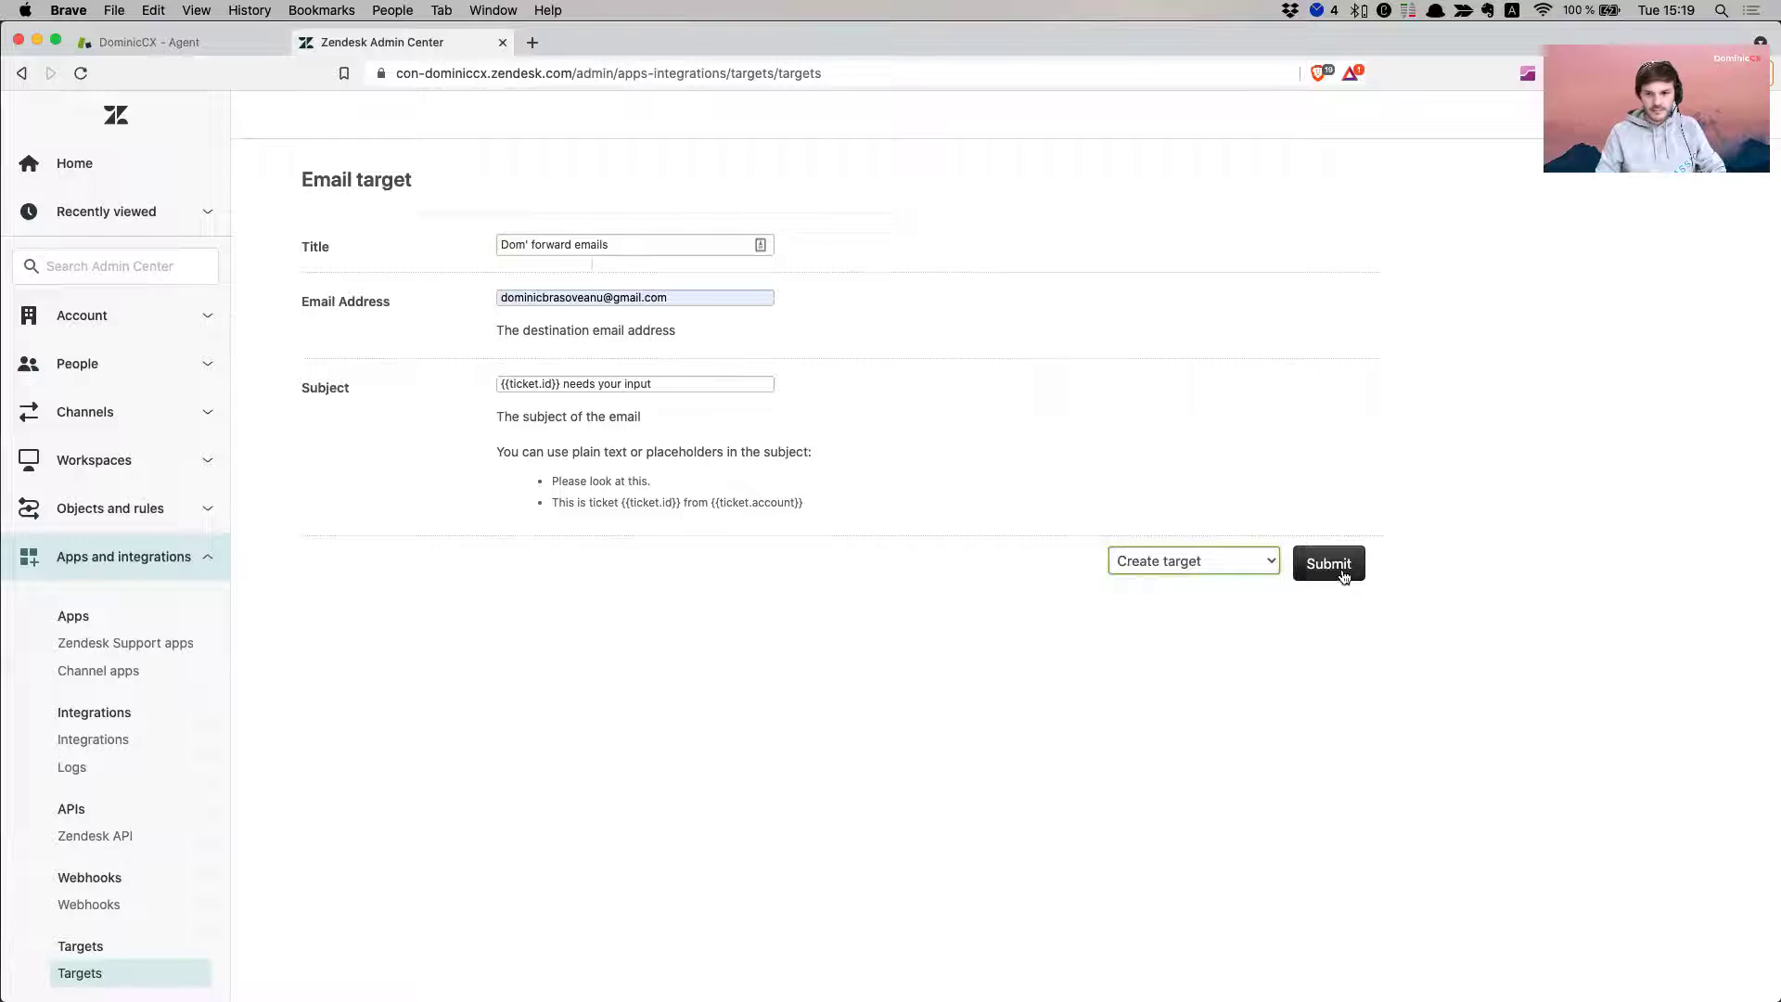
pyautogui.click(1325, 565)
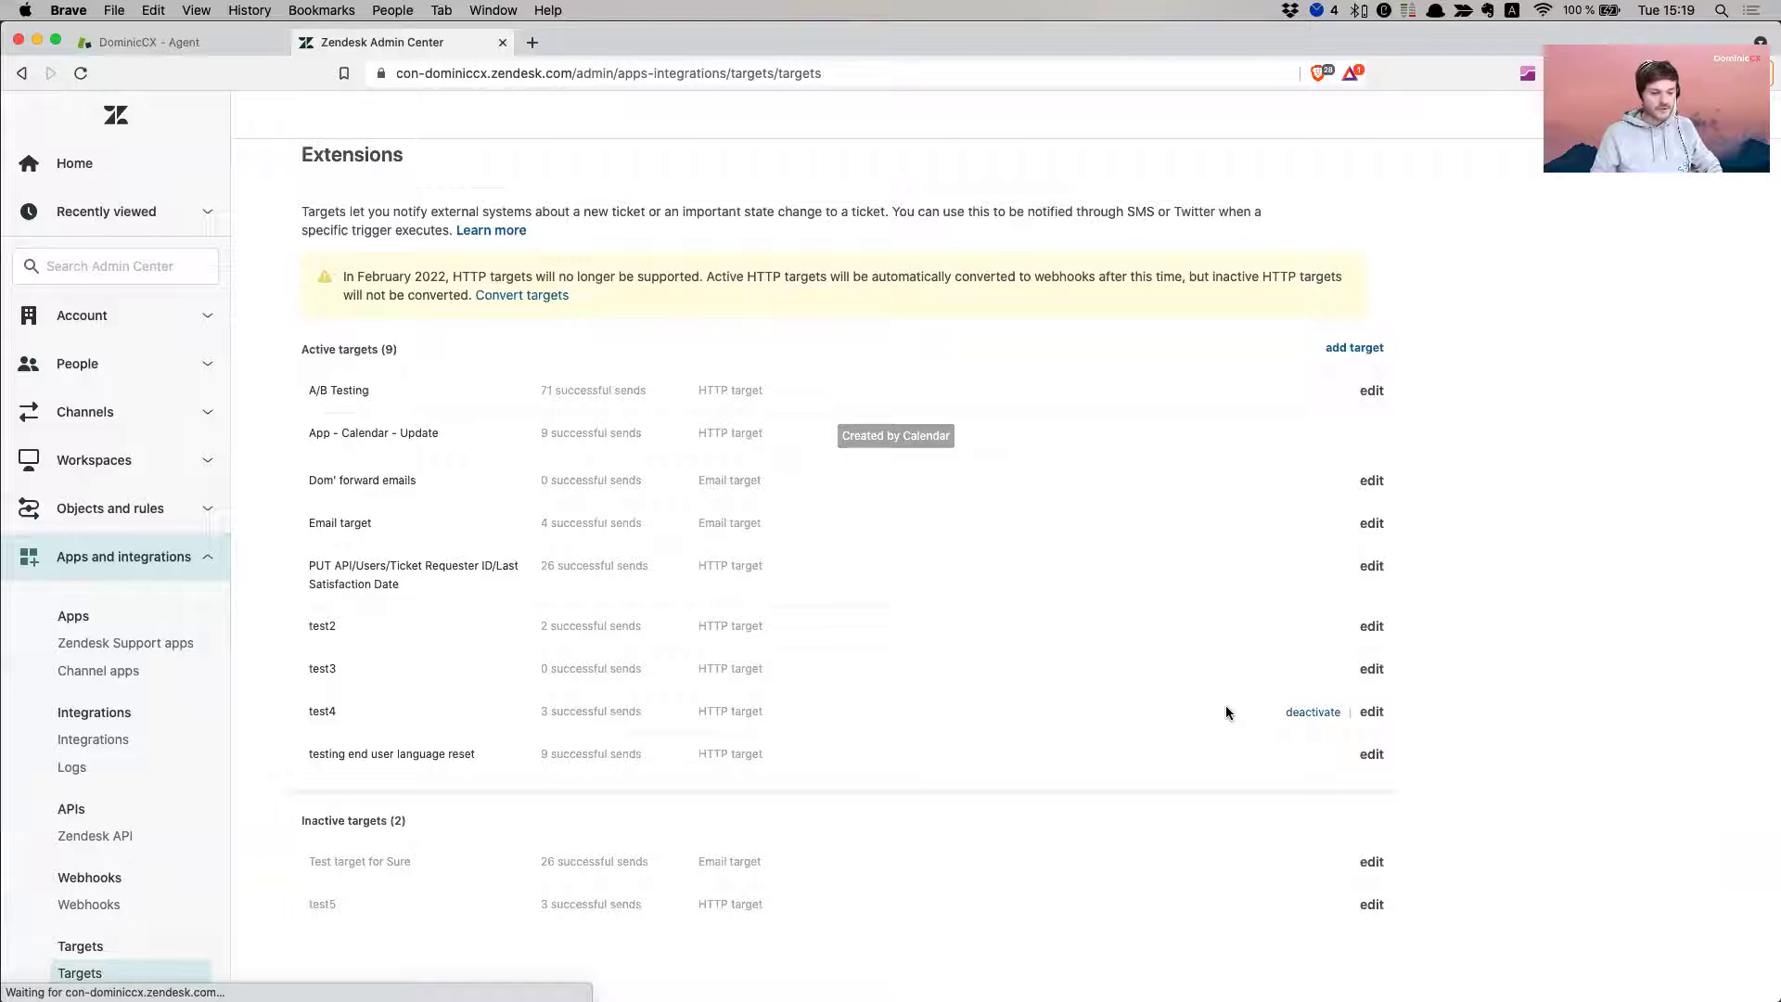
# - Go back to the agent workspace and open Business Rules > Triggers in the Support admin settings
pyautogui.click(149, 42)
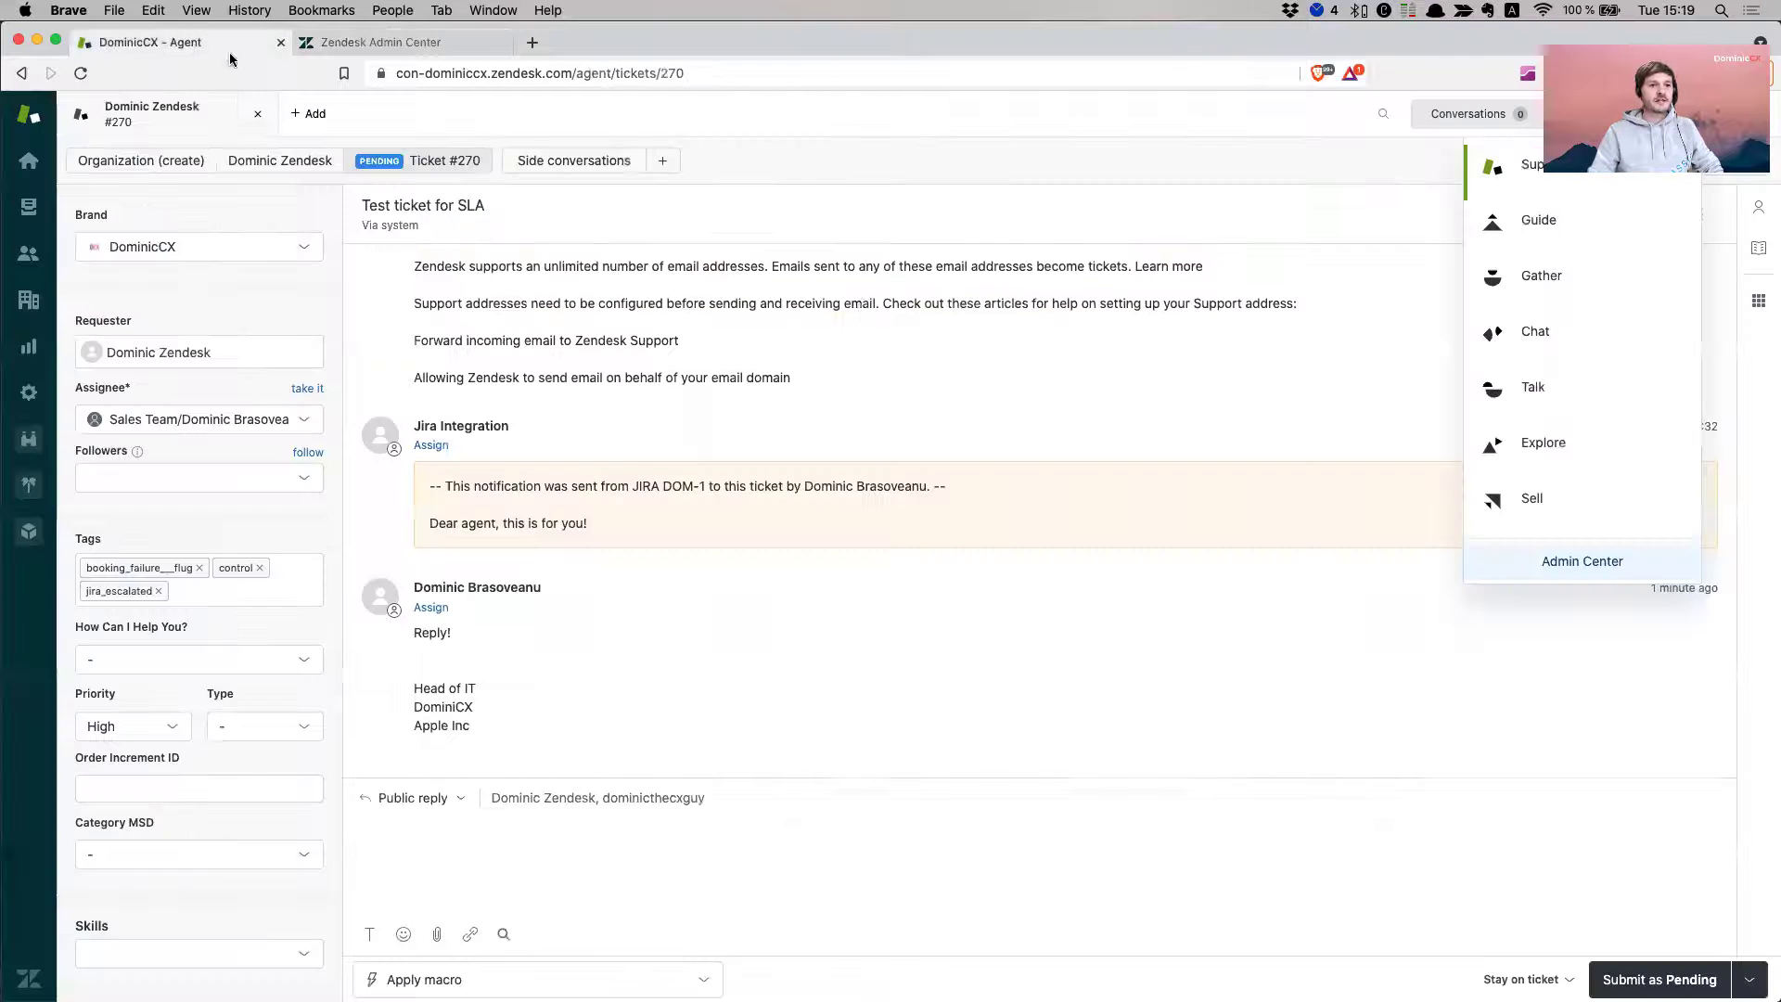
pyautogui.click(926, 417)
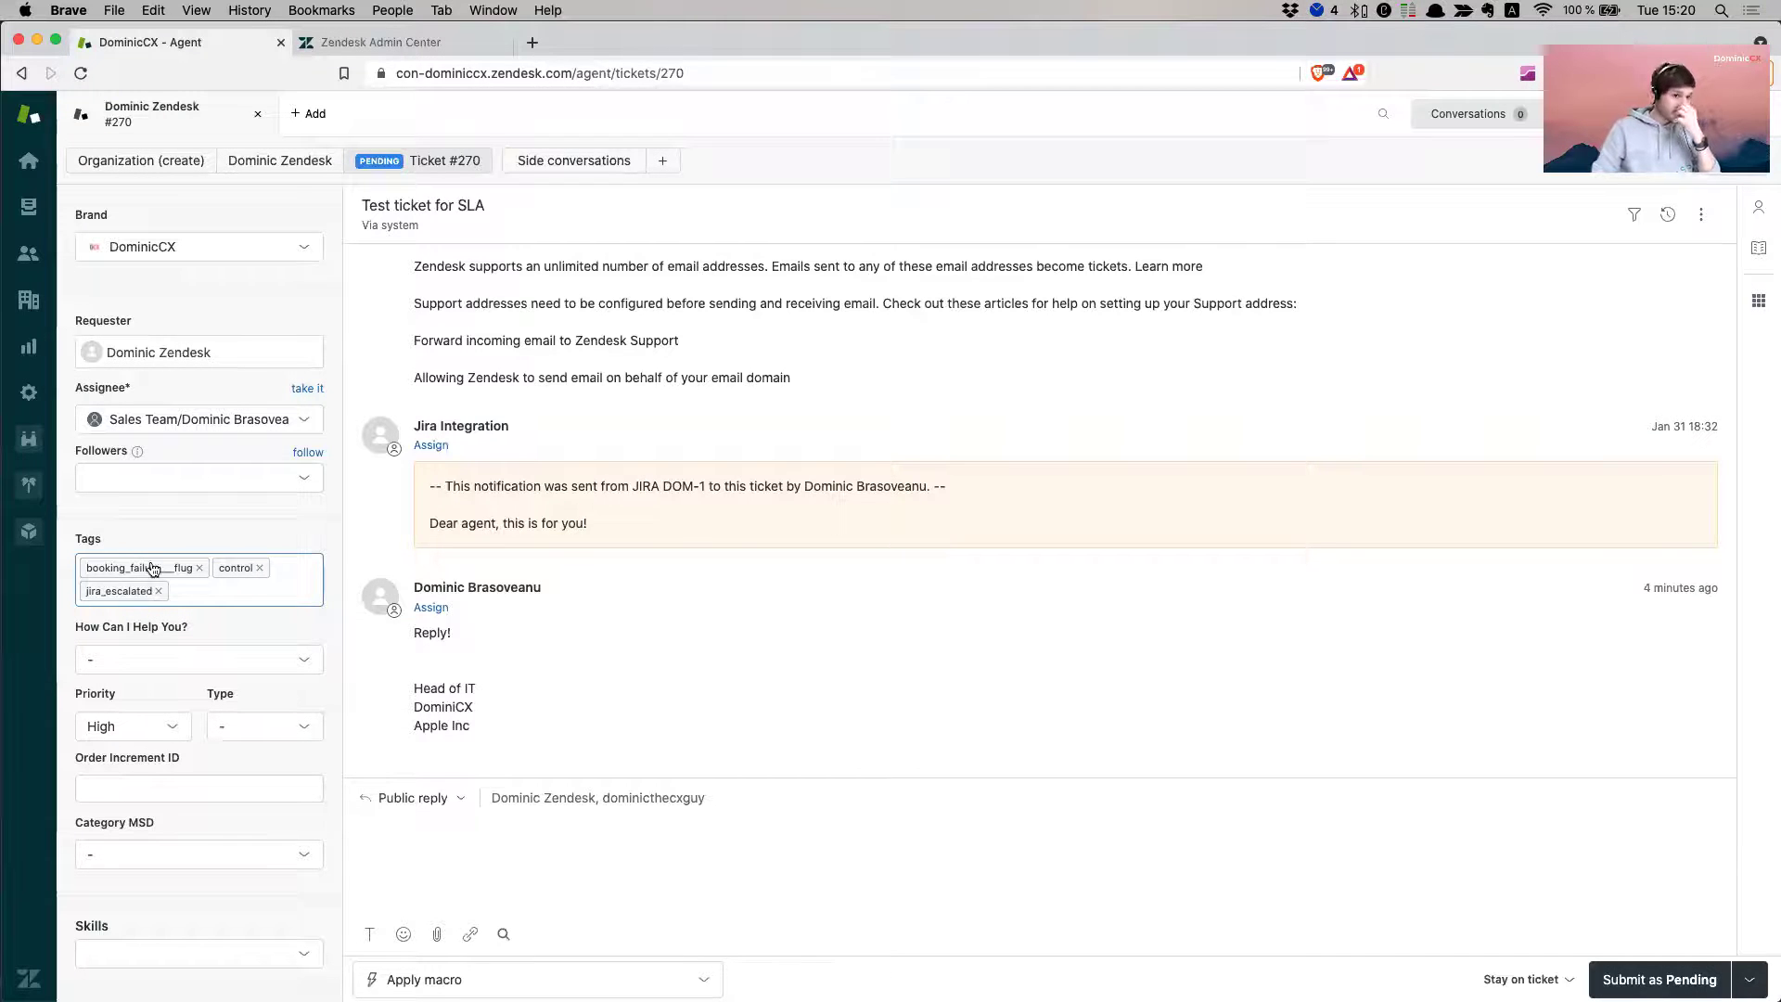
pyautogui.click(29, 393)
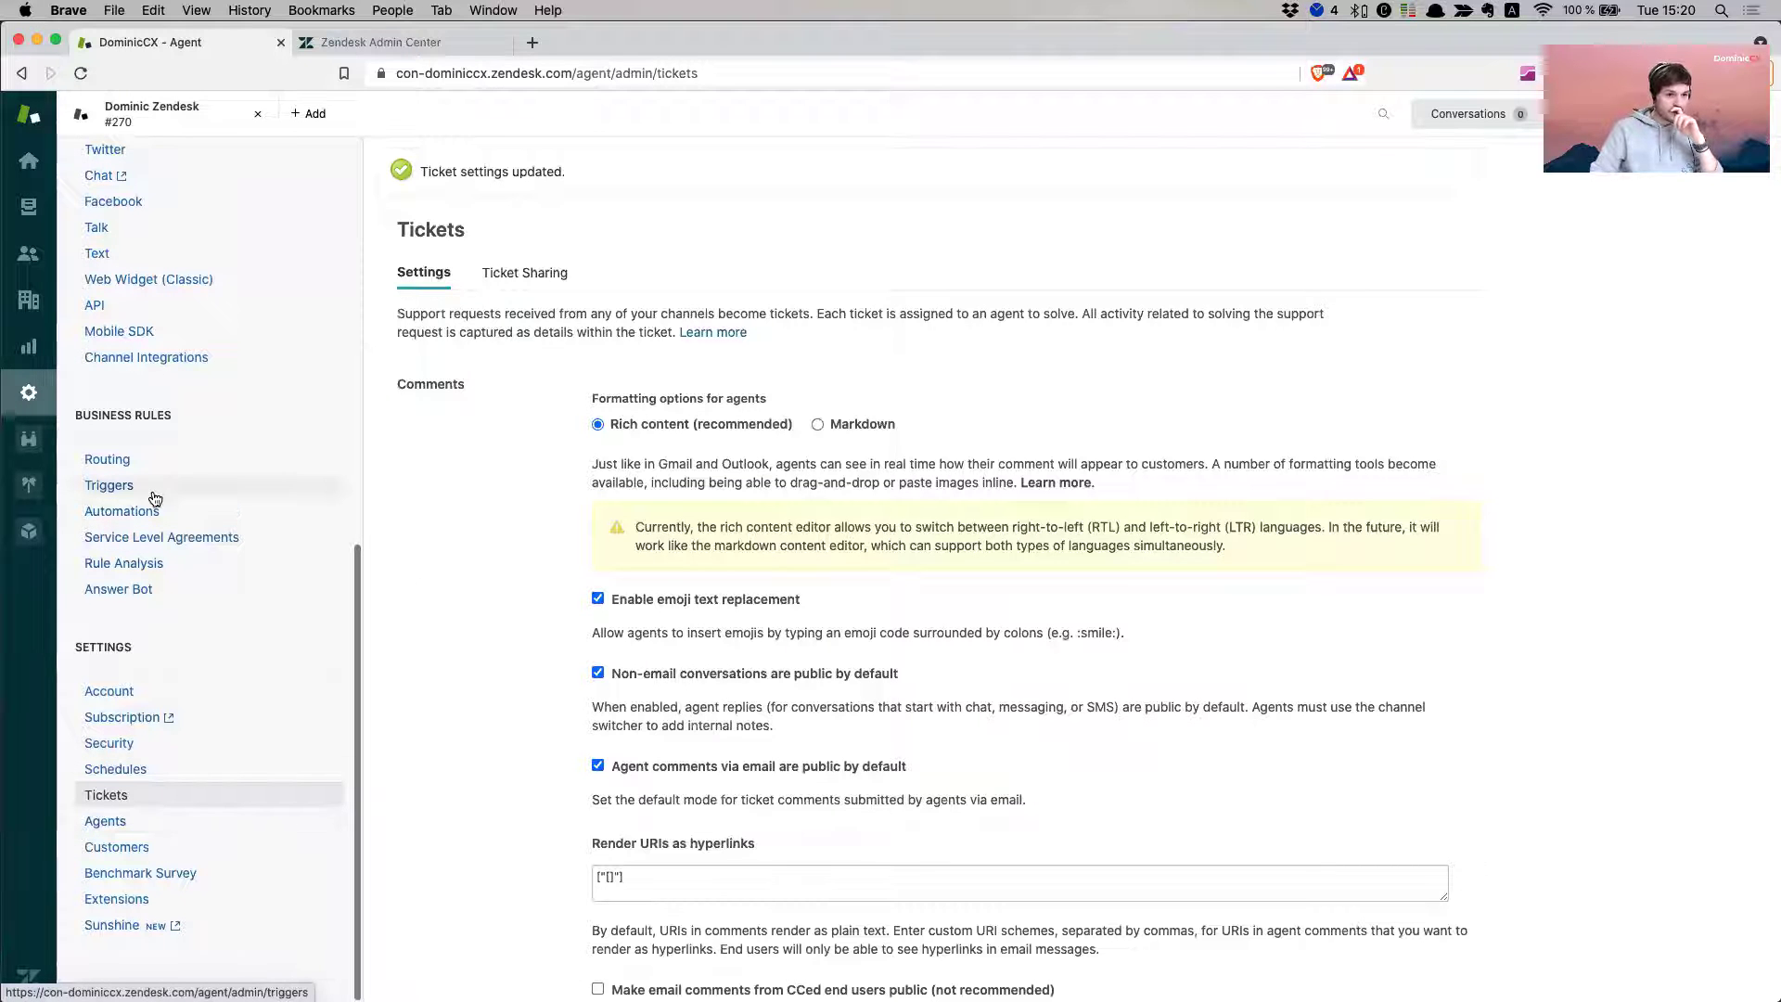
pyautogui.click(110, 485)
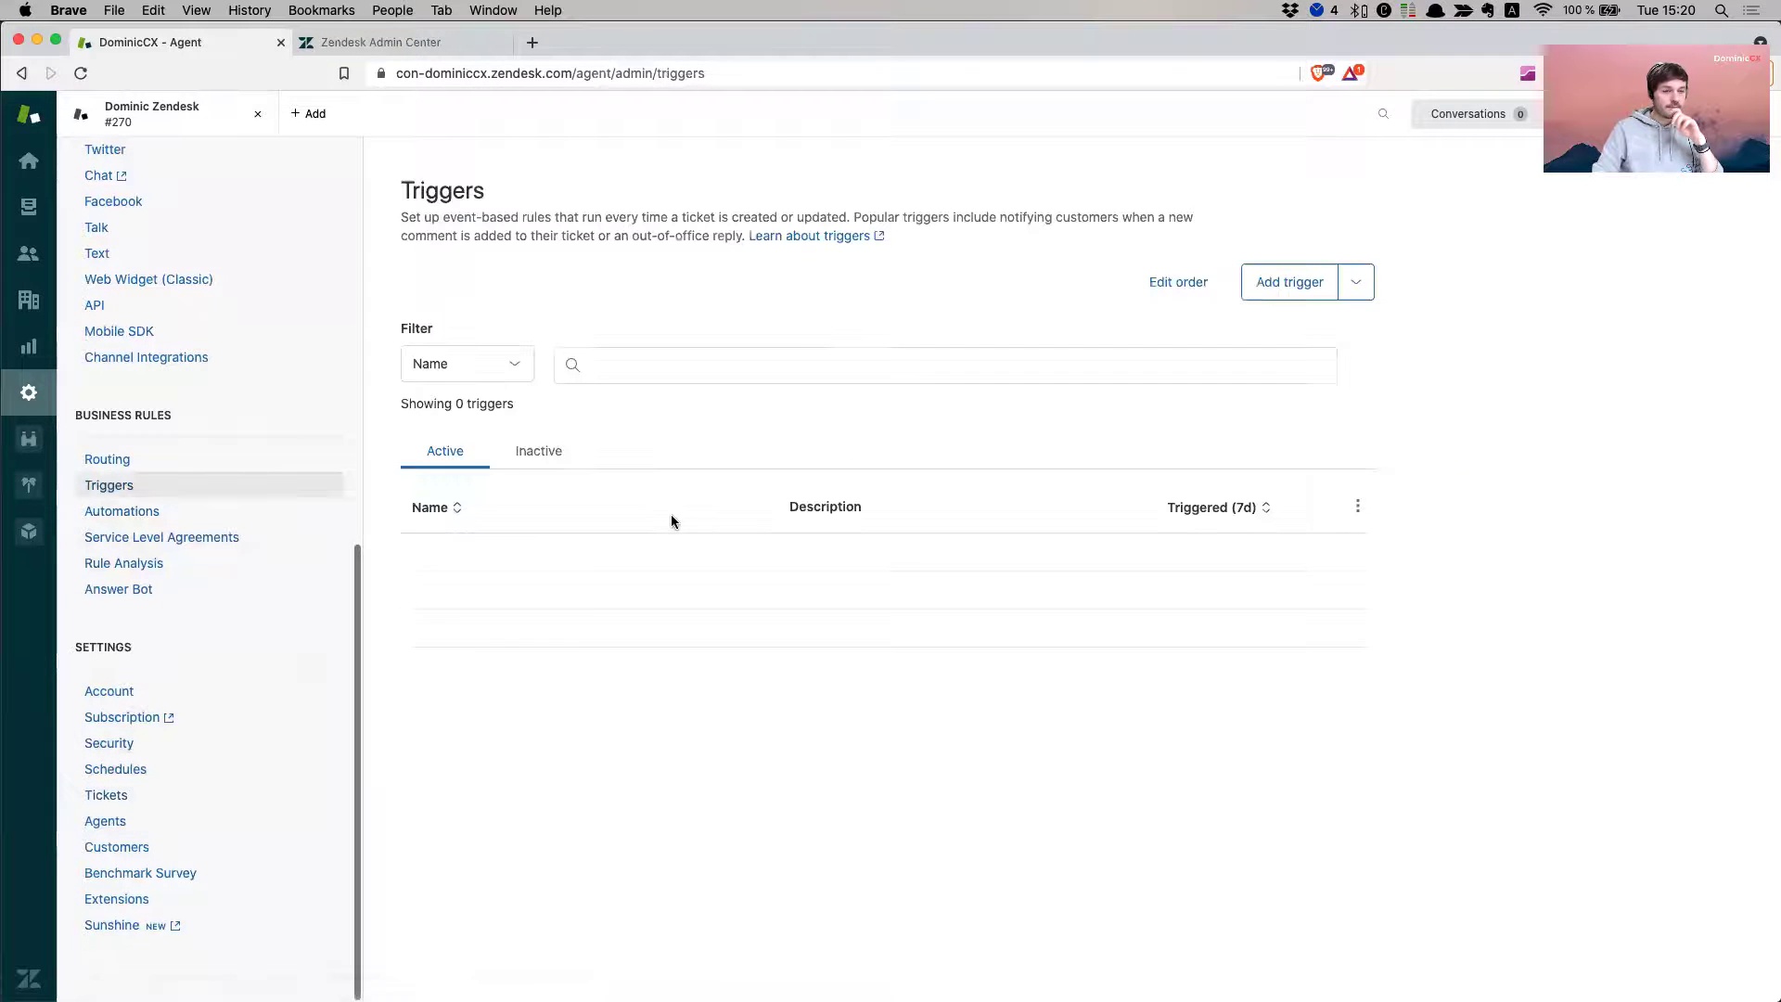
# - Add a new trigger and name it 'Forward email to' the sales contact, ending '(Sales Department)'
pyautogui.click(1273, 288)
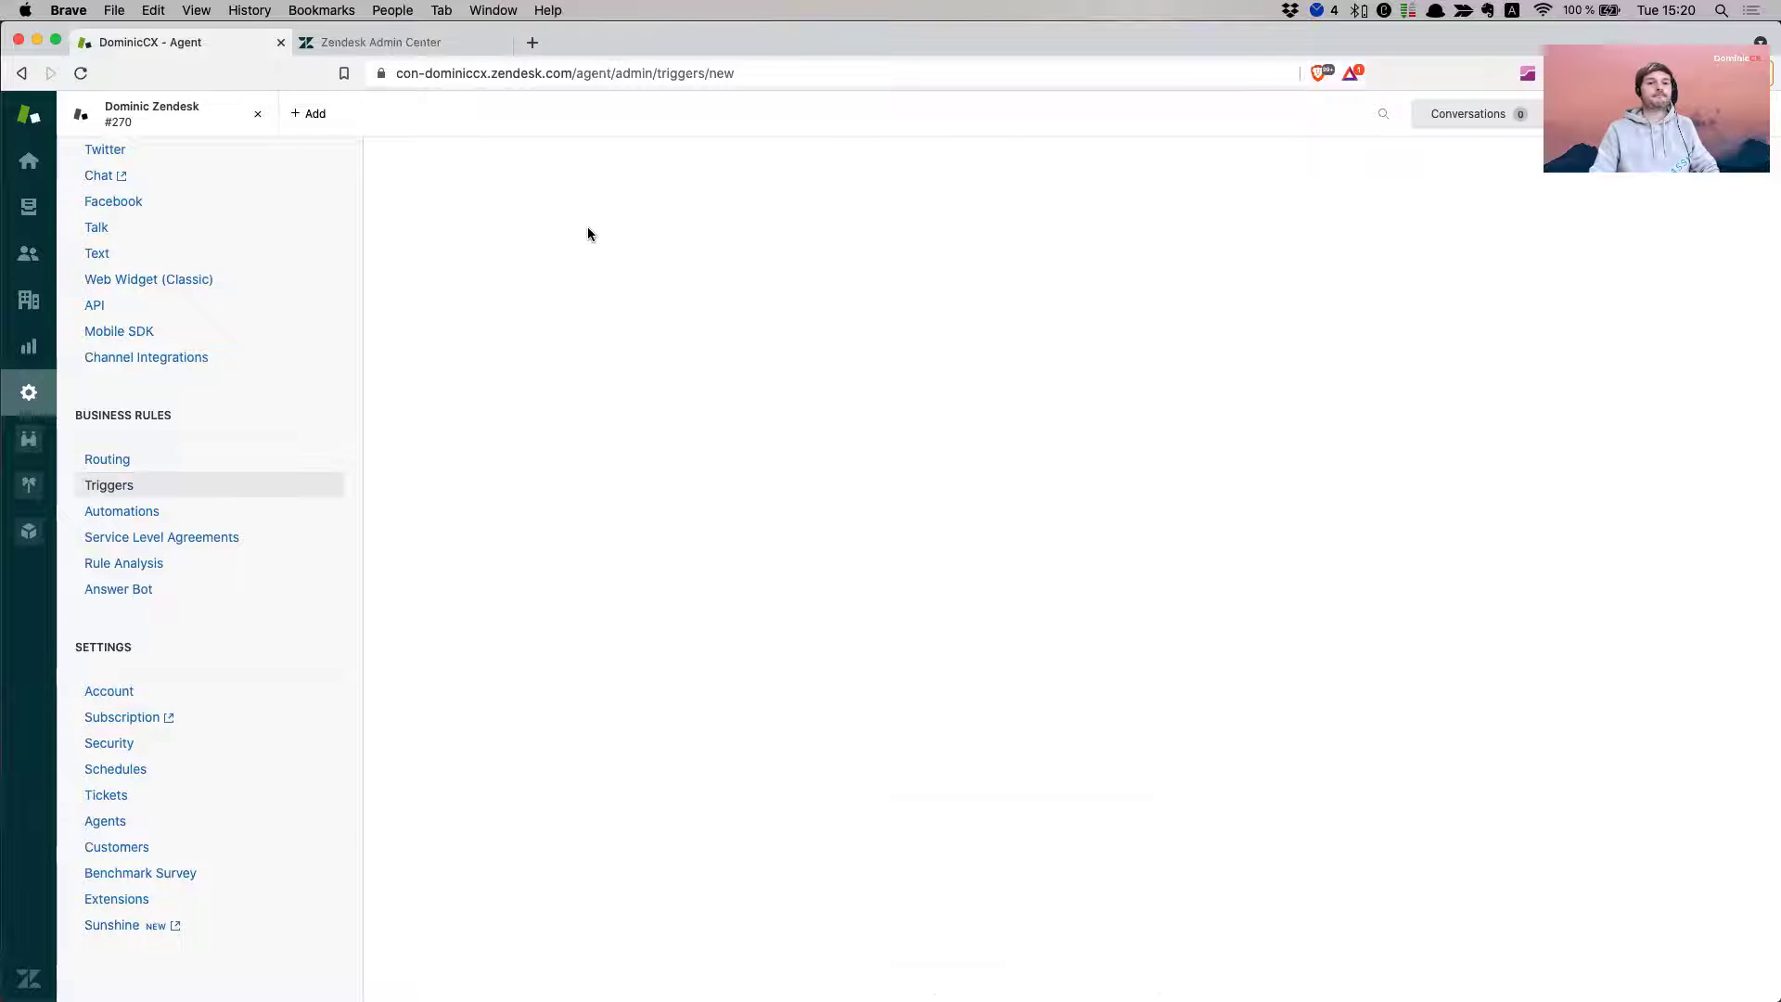
pyautogui.click(484, 269)
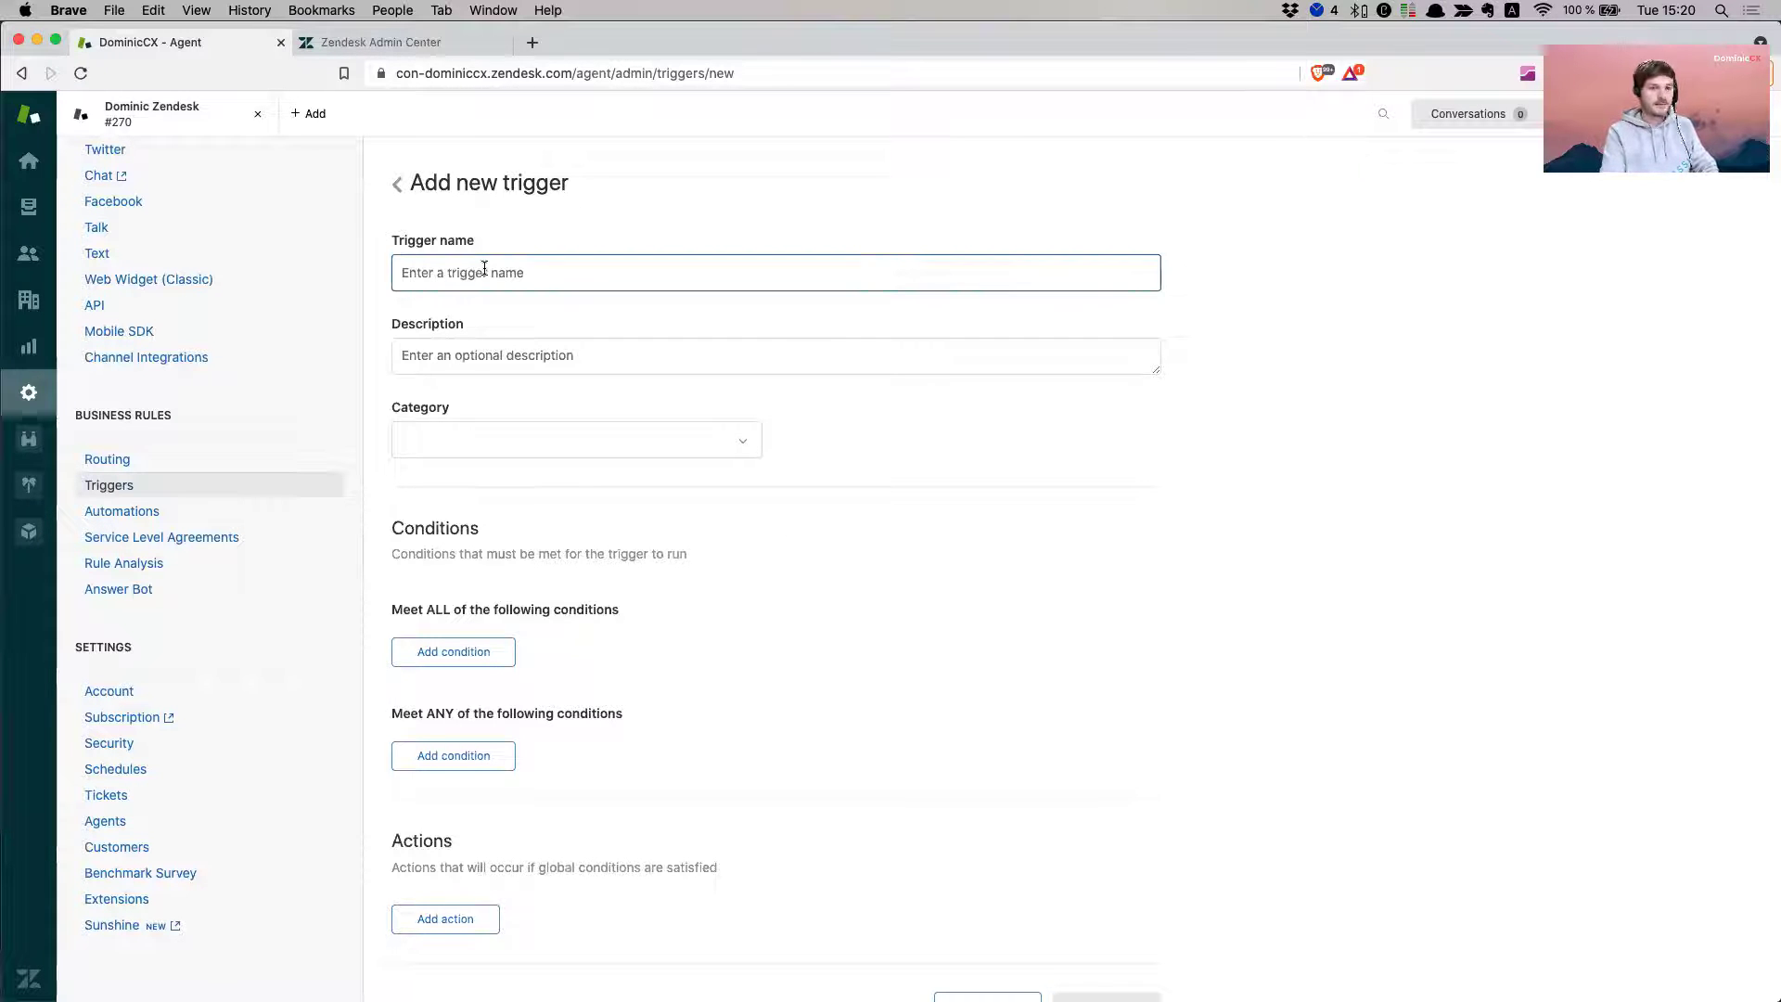
pyautogui.write('Fow')
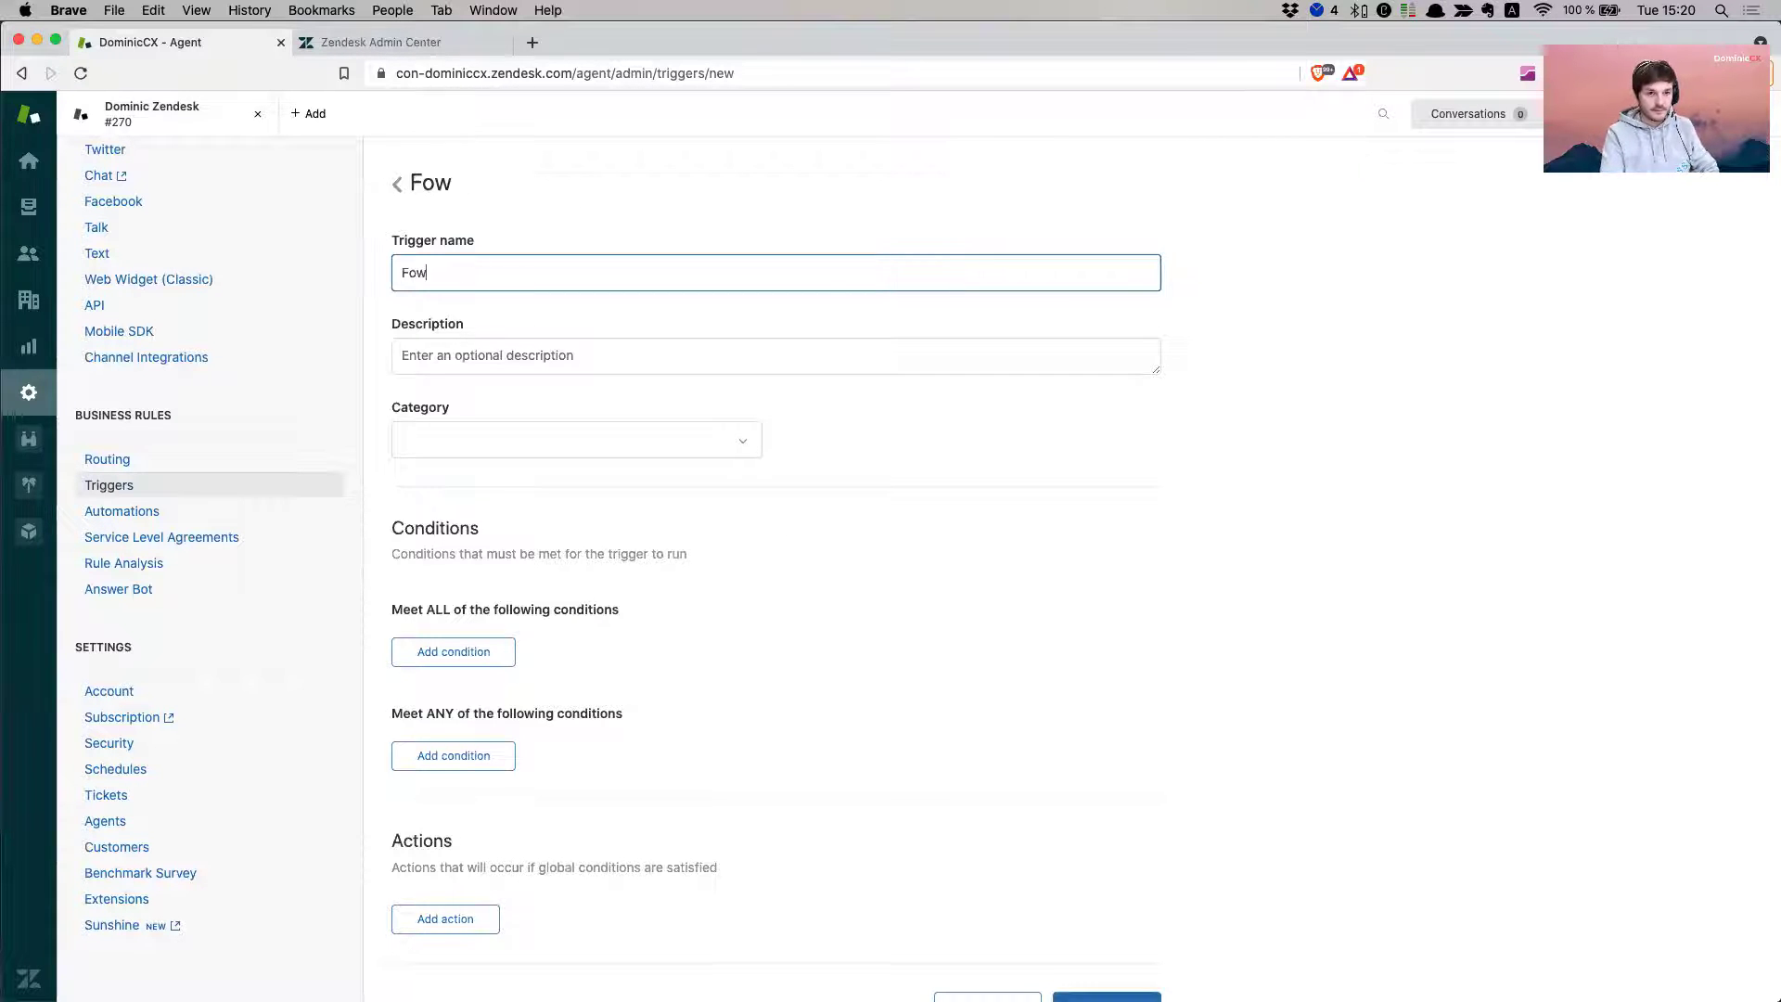
pyautogui.press('BackSpace')
pyautogui.write('rward emai')
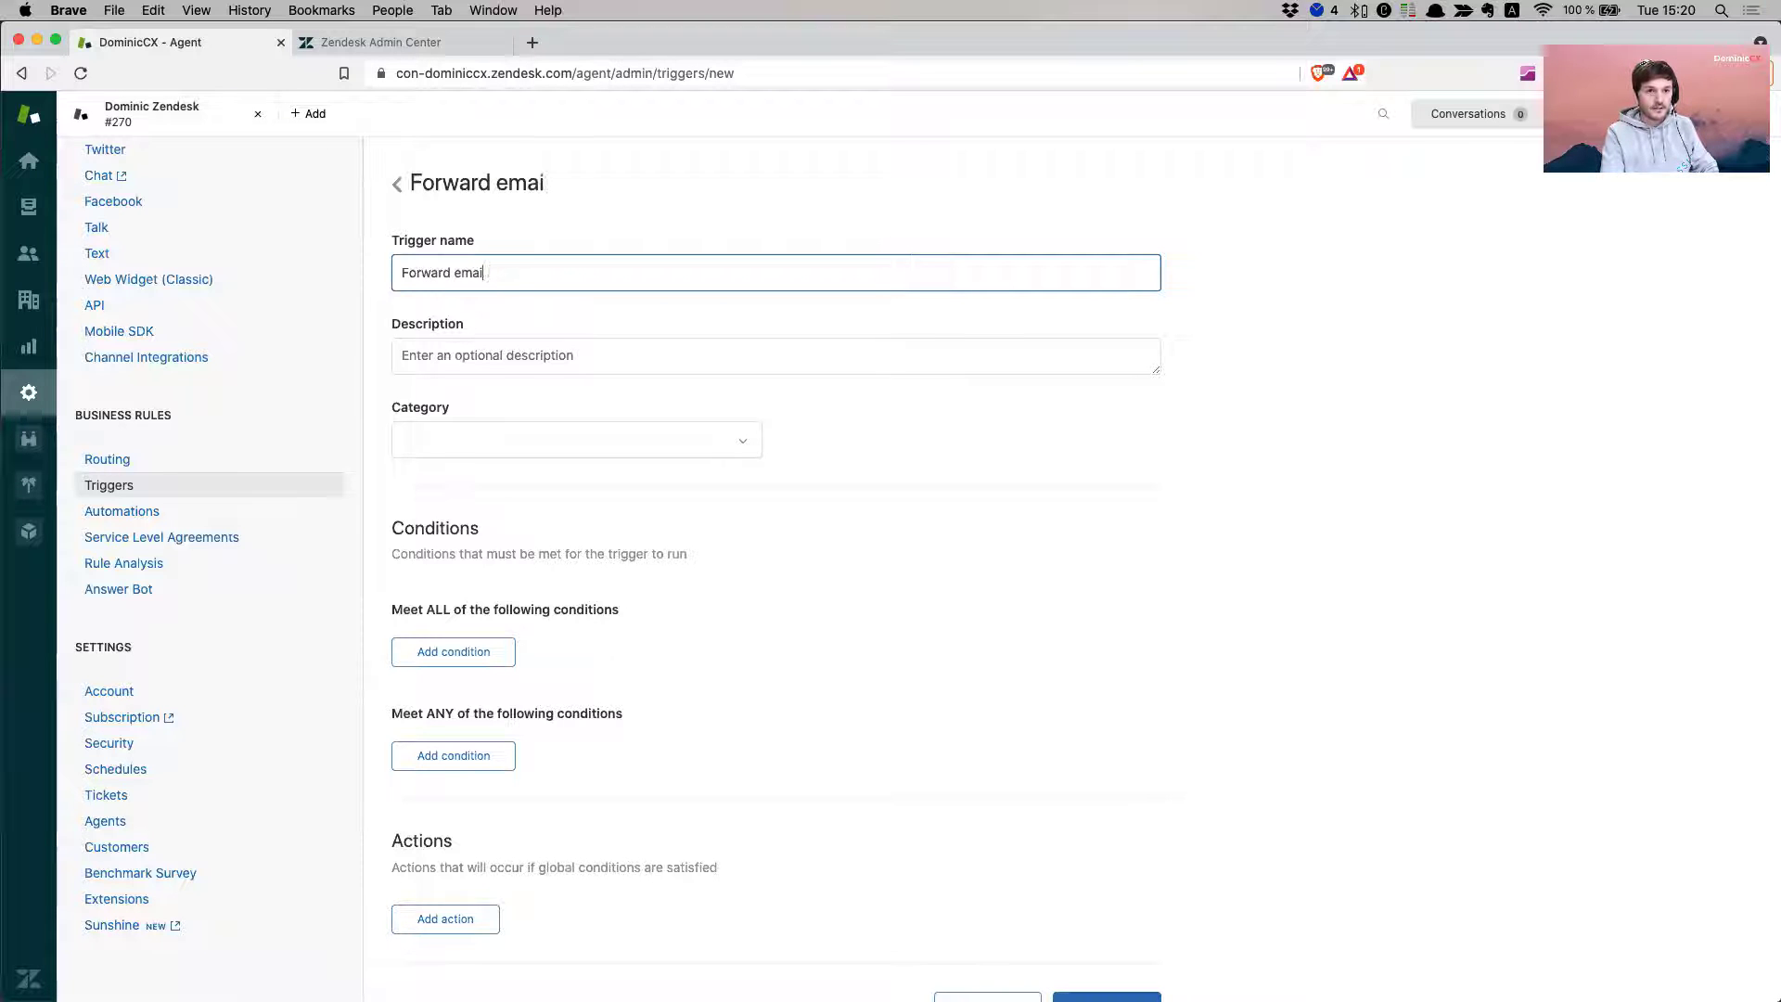
pyautogui.write('l to Domi')
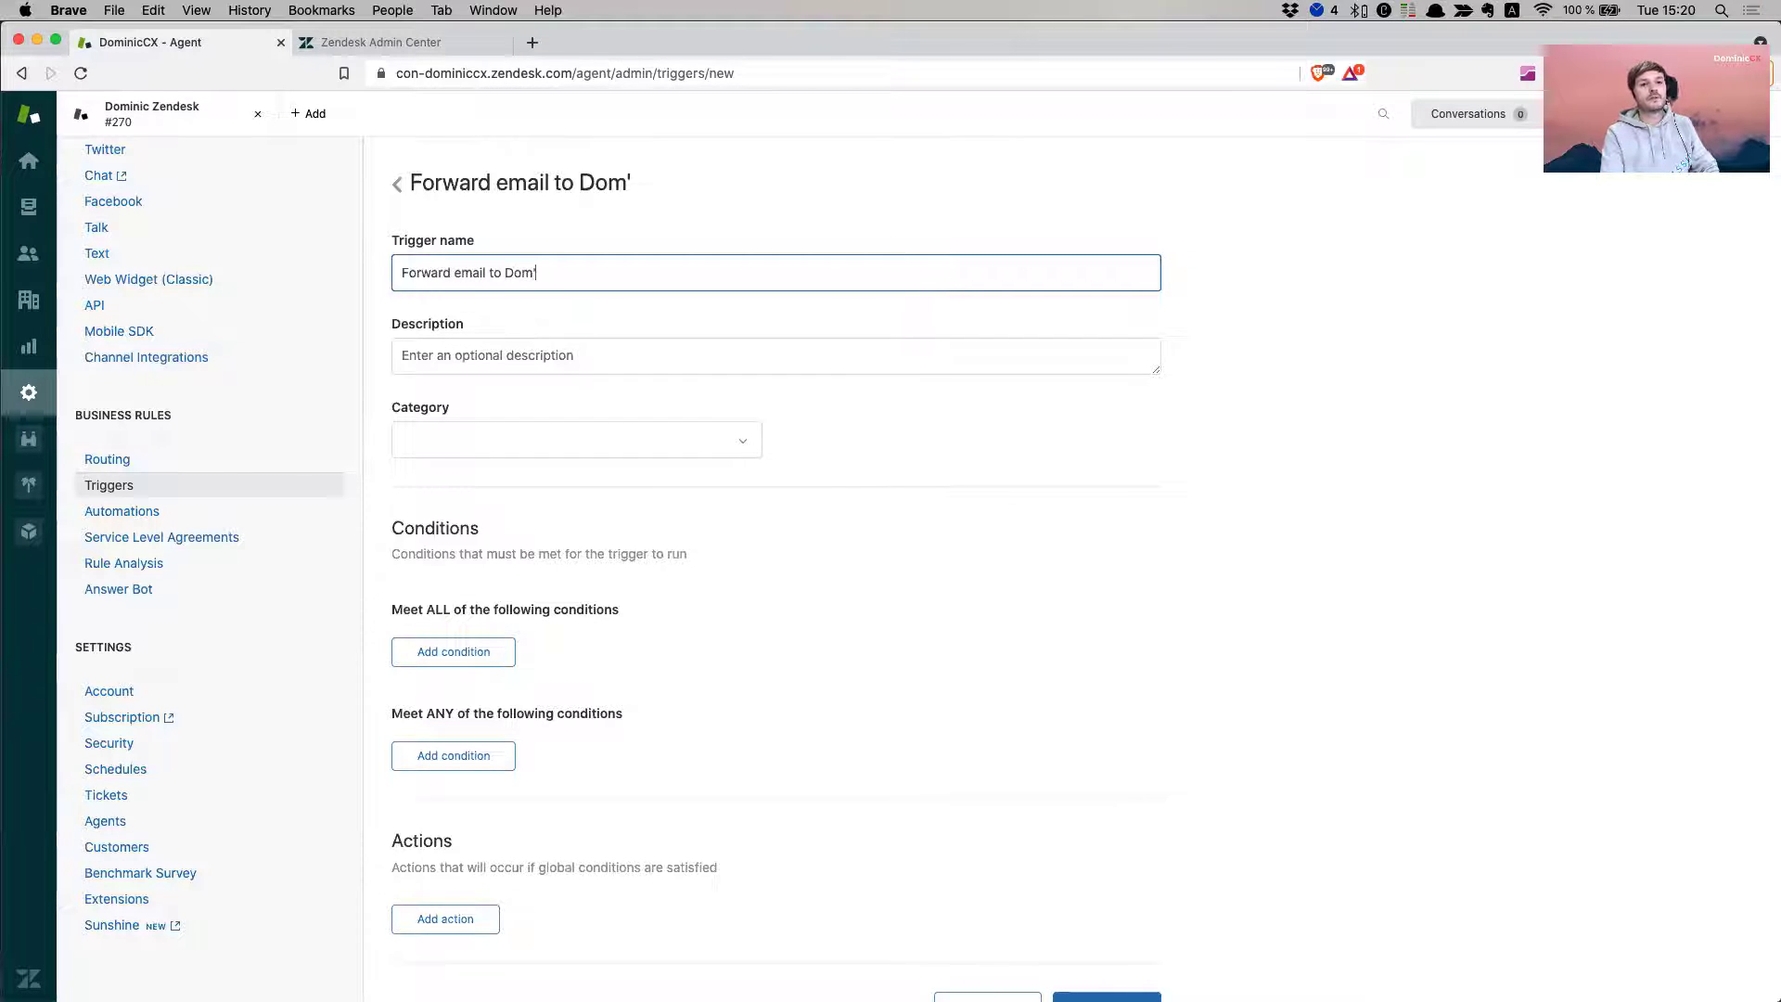
pyautogui.press('BackSpace')
pyautogui.press('BackSpace')
pyautogui.press('BackSpace')
pyautogui.write('om()')
pyautogui.press('BackSpace')
pyautogui.press('BackSpace')
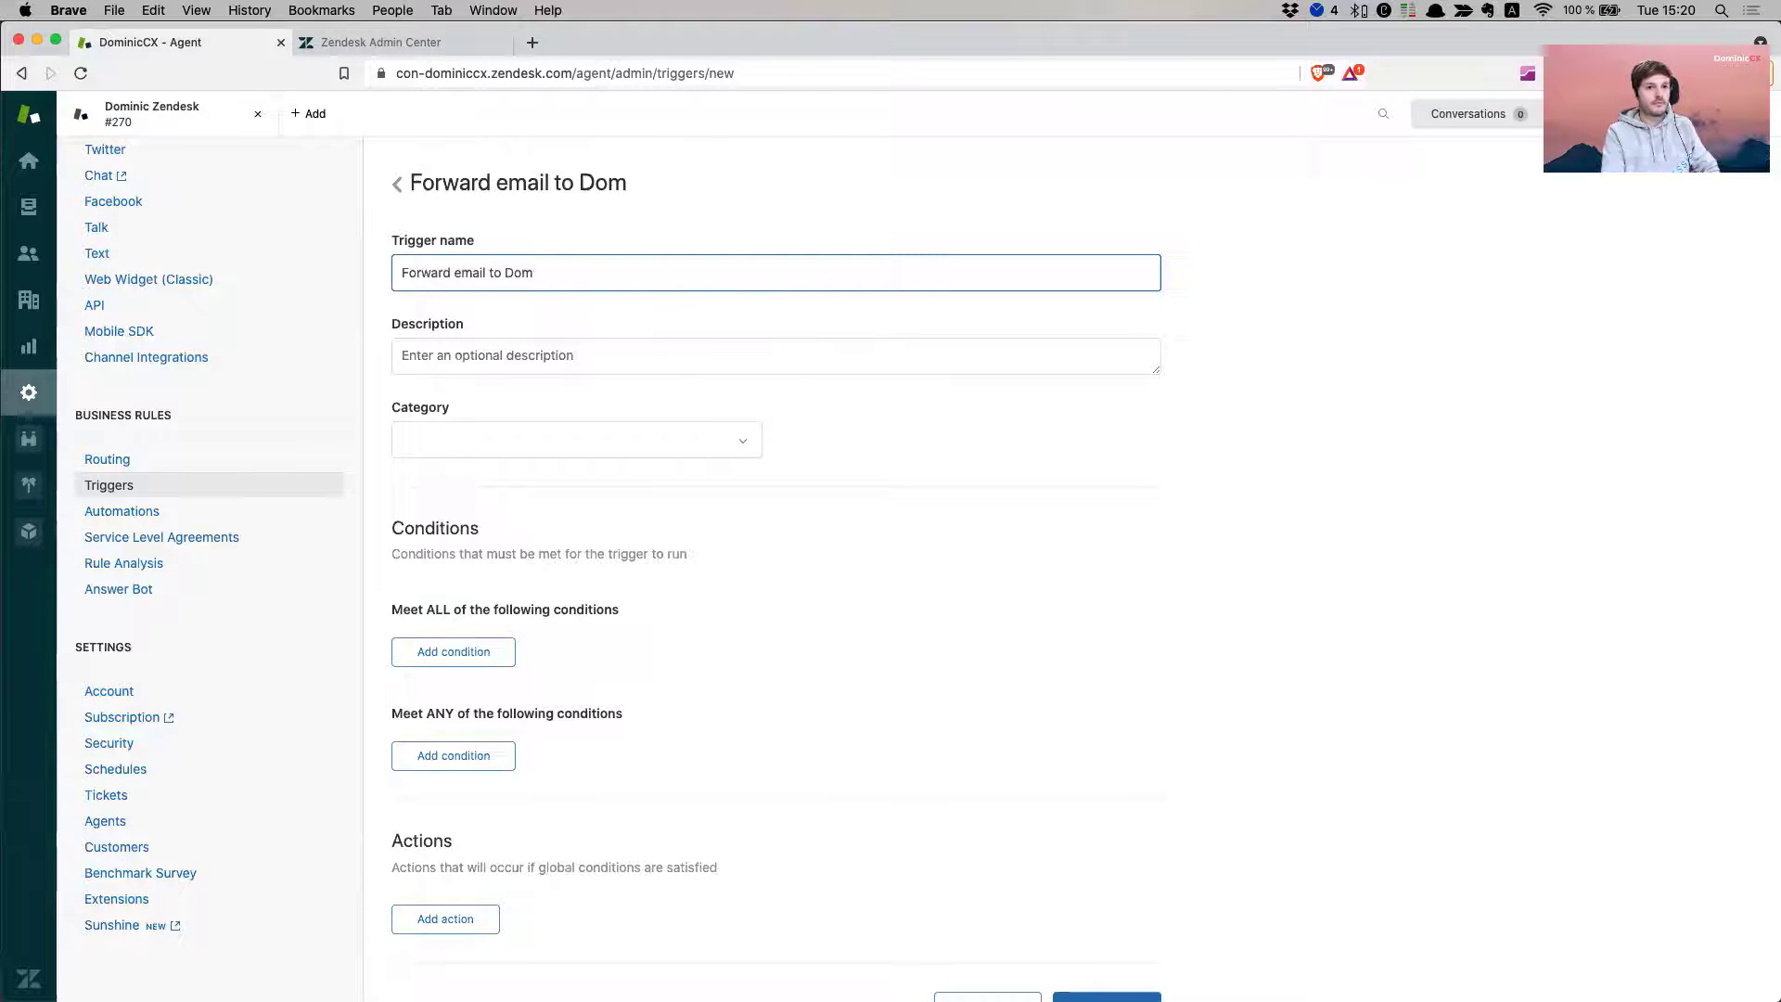
pyautogui.write('90')
pyautogui.press('BackSpace')
pyautogui.press('BackSpace')
pyautogui.write('()')
pyautogui.press('BackSpace')
pyautogui.press('BackSpace')
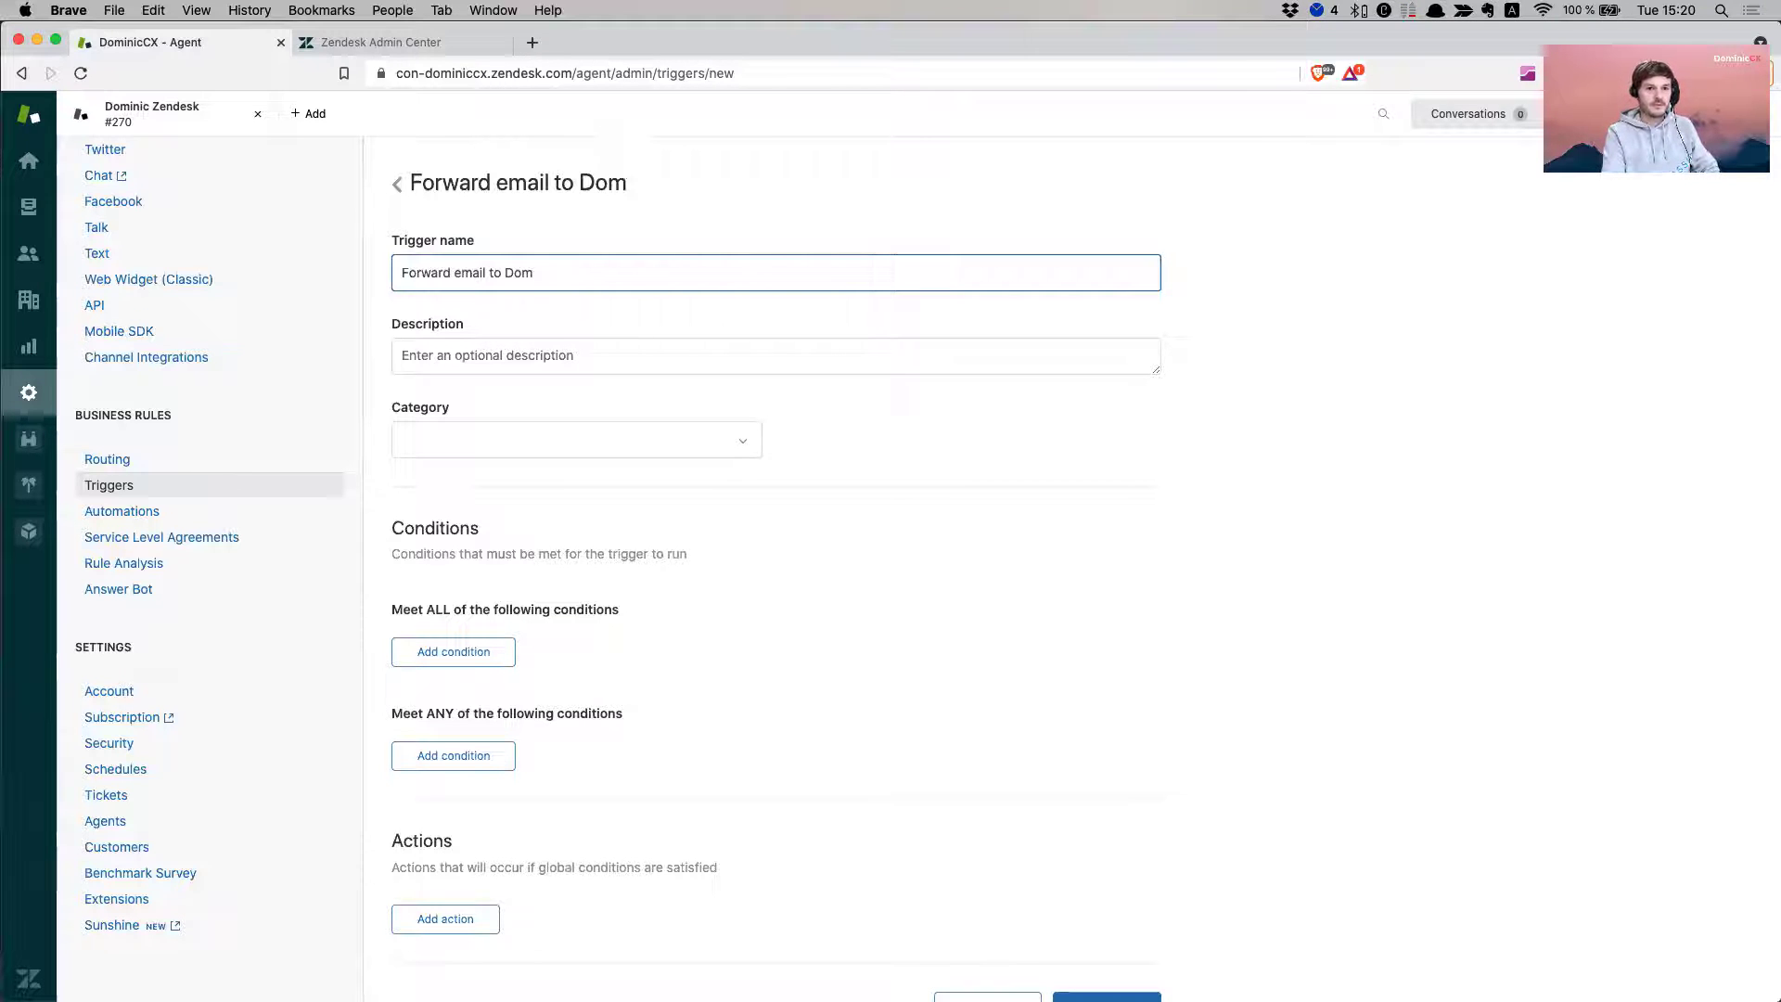
pyautogui.write('()Sk')
pyautogui.press('BackSpace')
pyautogui.write('ales')
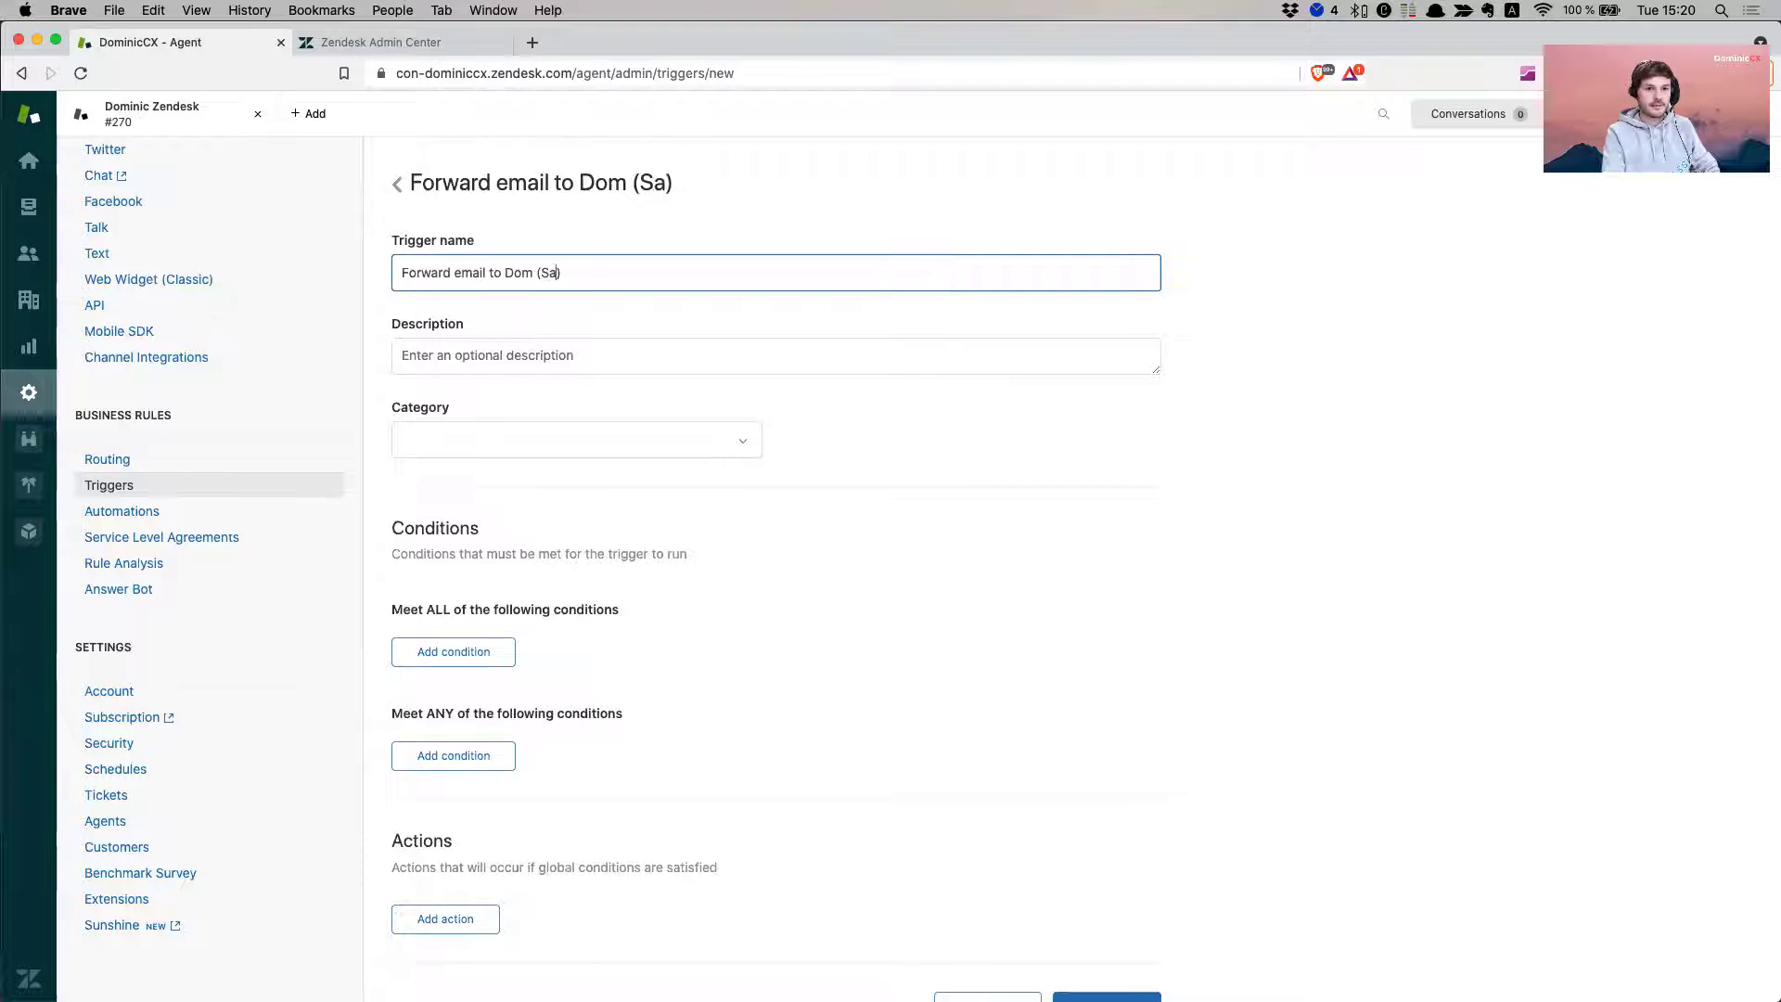
pyautogui.press('BackSpace')
pyautogui.press('BackSpace')
pyautogui.write('Dea')
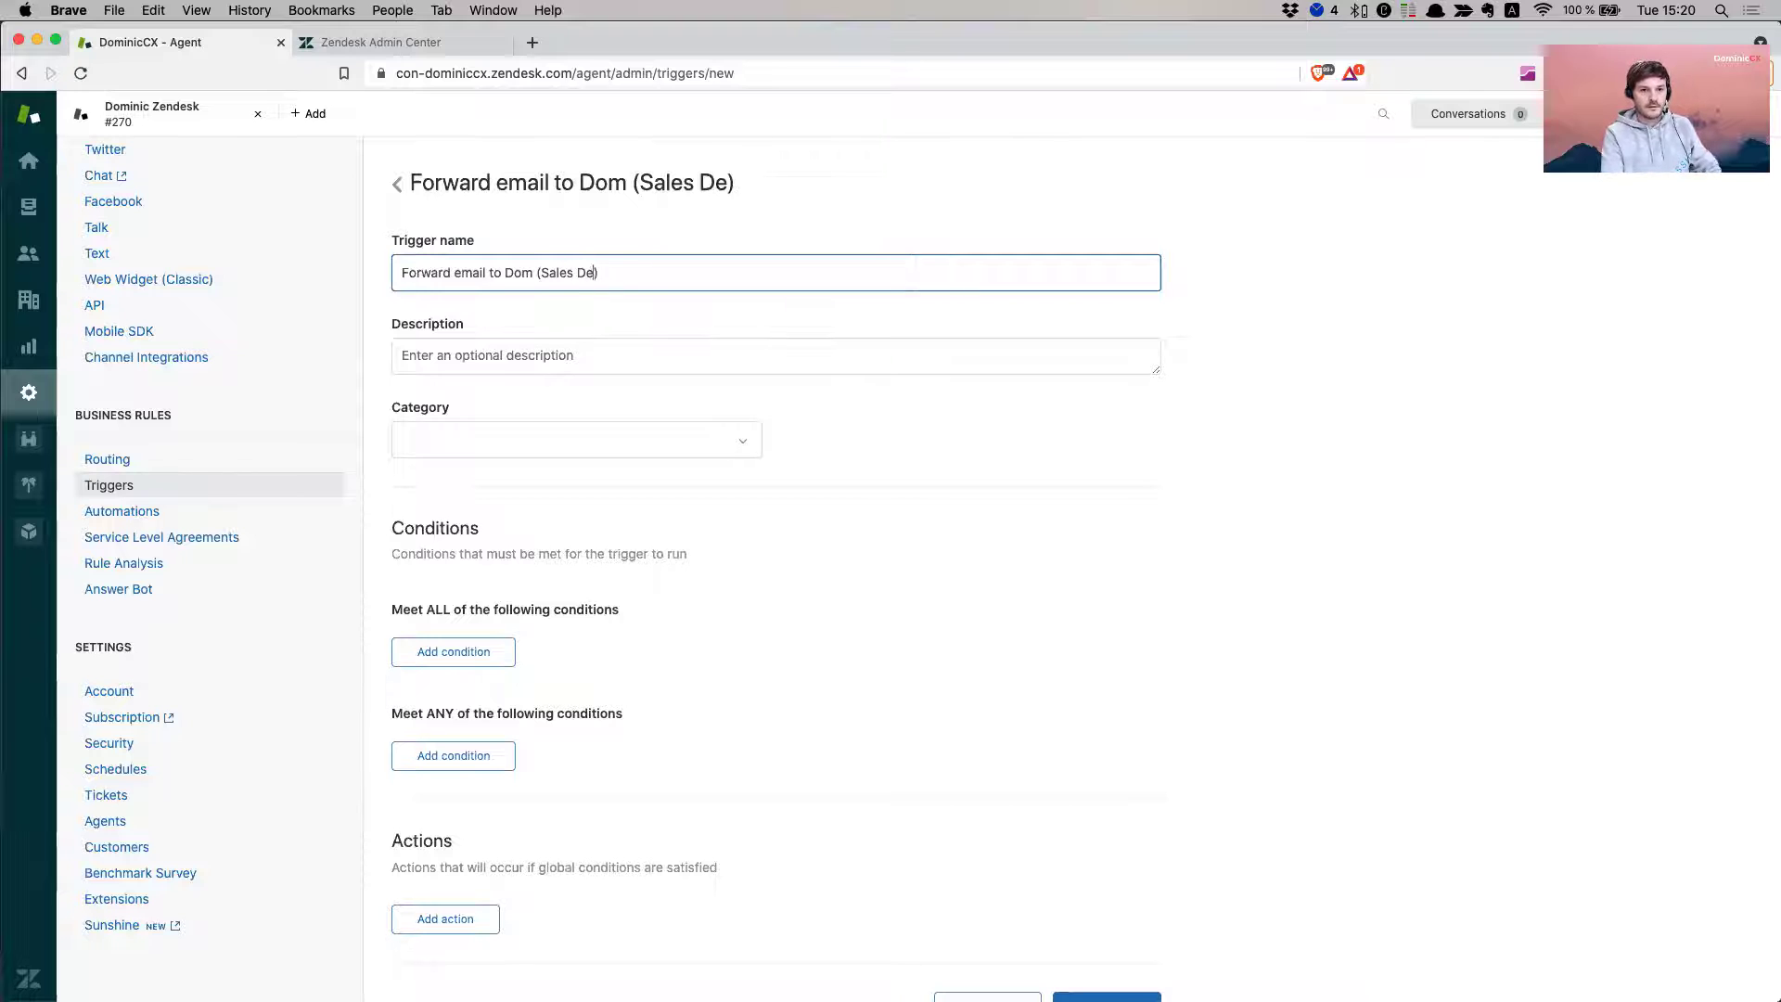
pyautogui.press('BackSpace')
pyautogui.write('partmen')
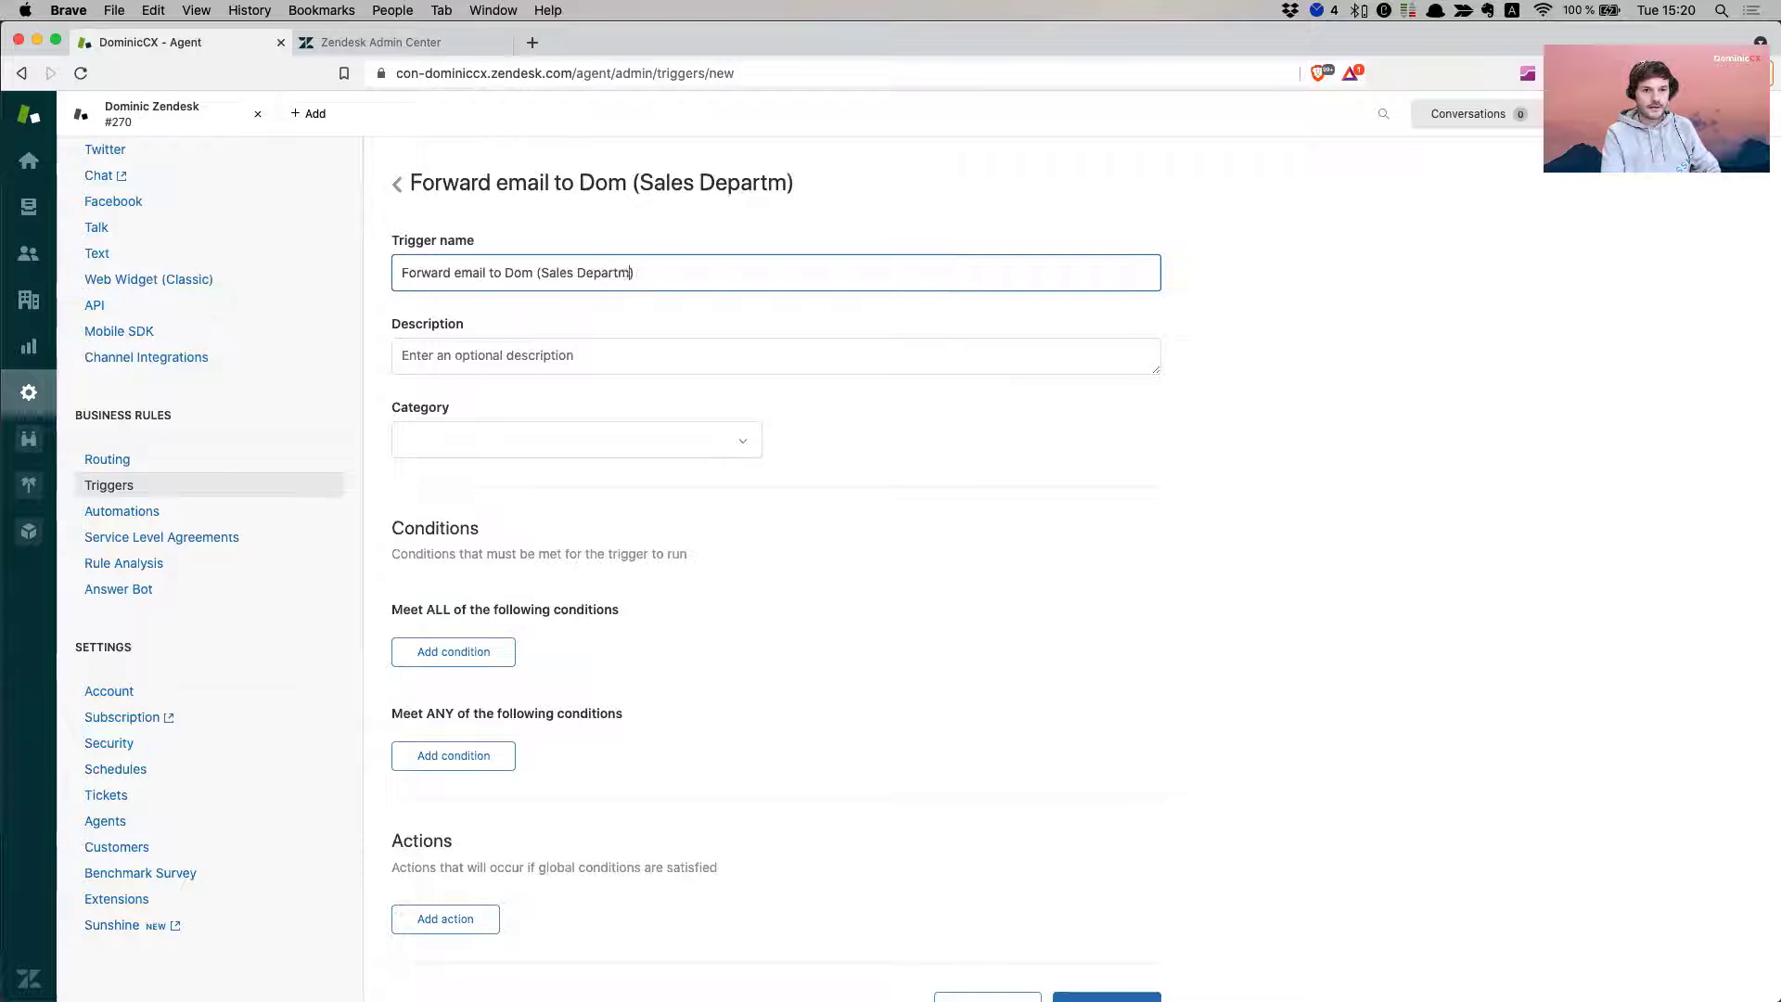
pyautogui.press('BackSpace')
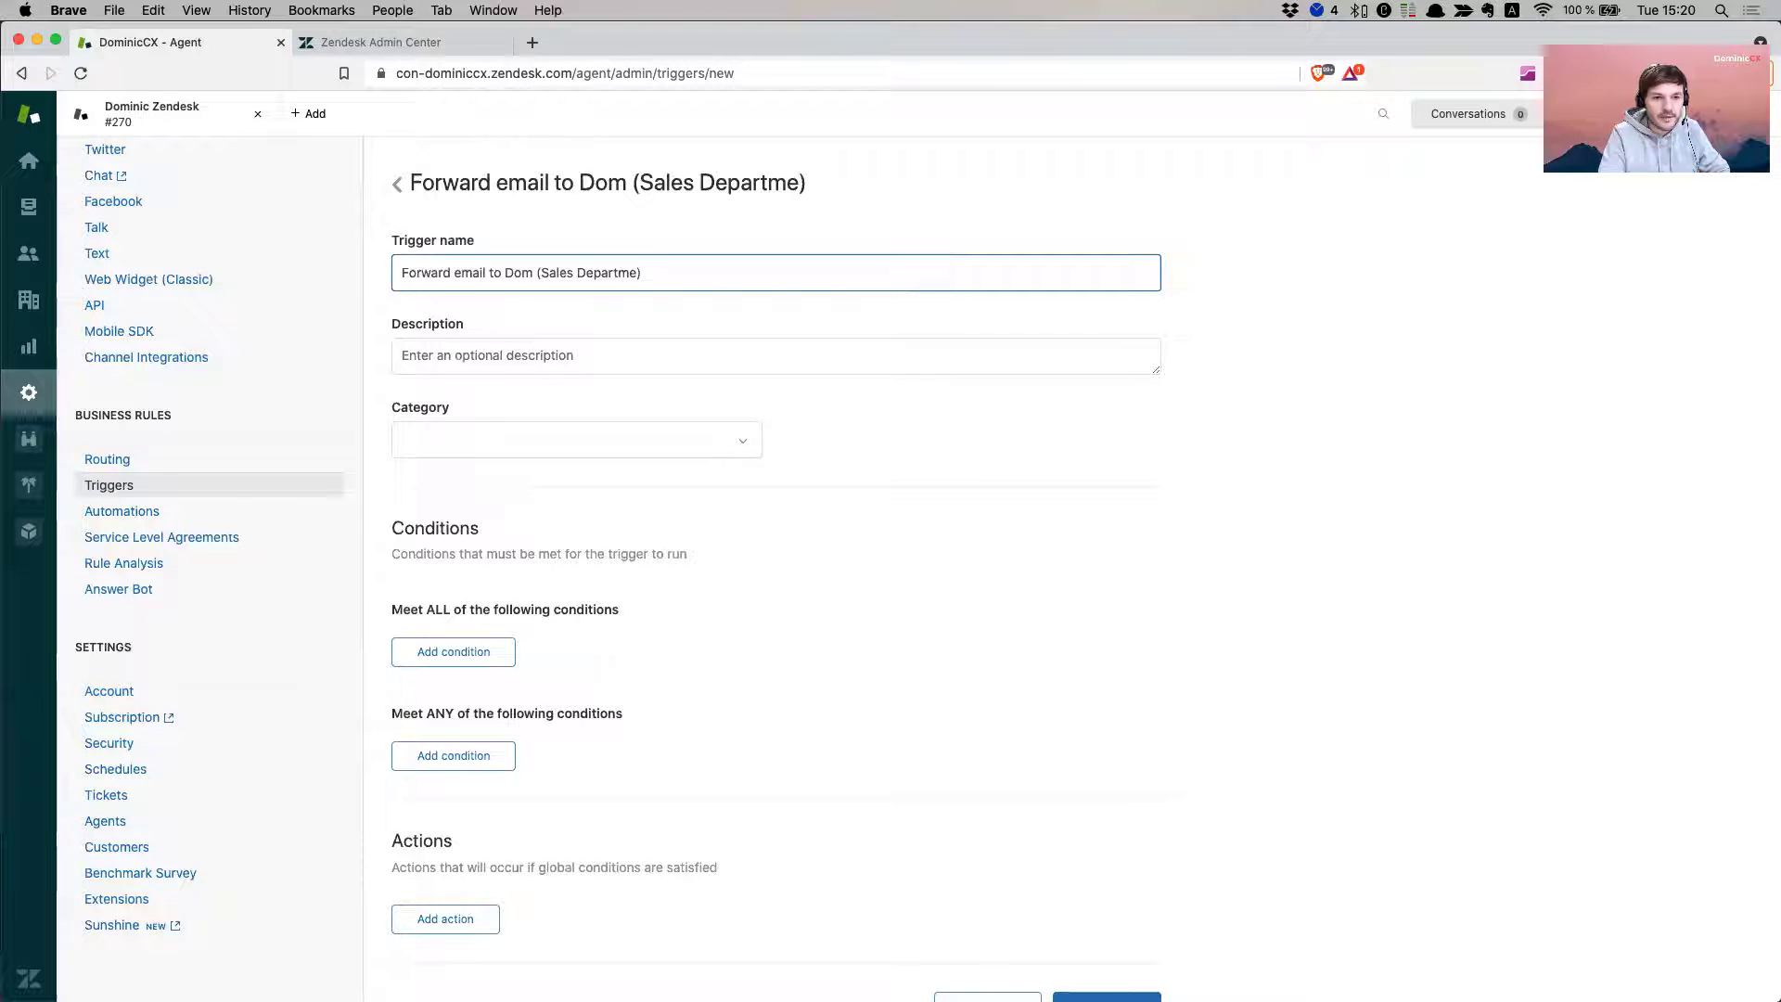
pyautogui.write('nt')
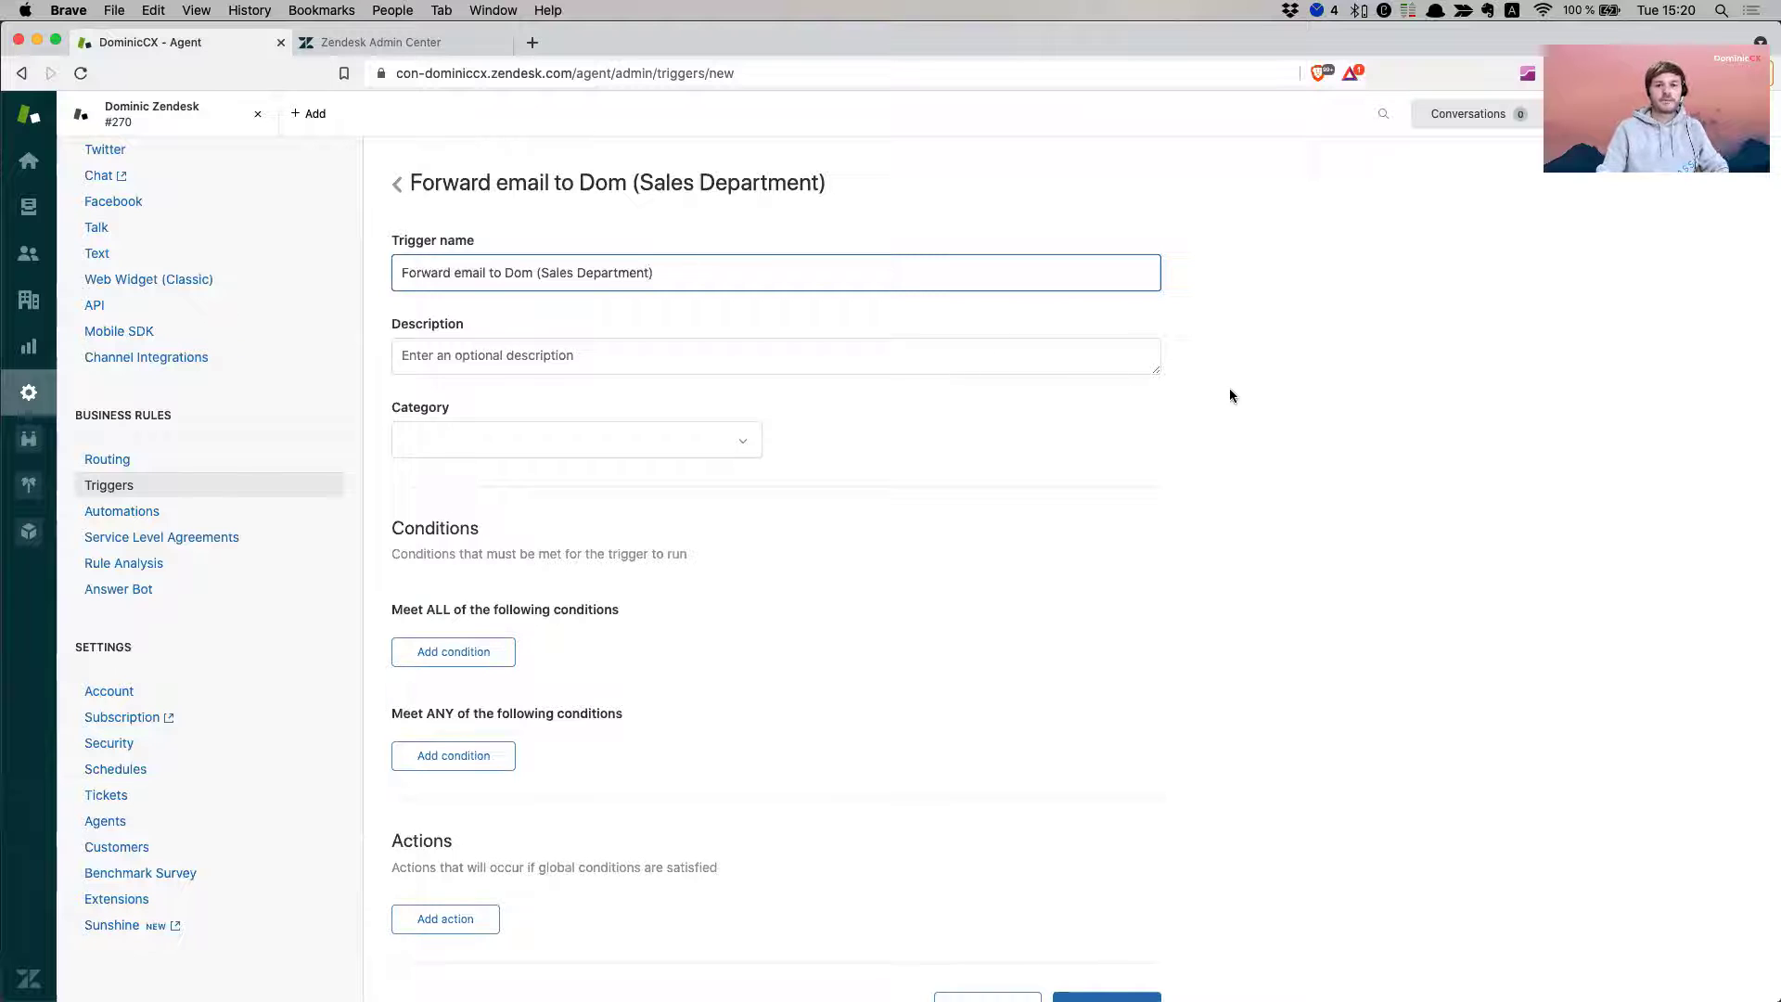
pyautogui.click(1229, 387)
# - File the trigger under Initial category and add the condition Ticket Is Created
pyautogui.click(555, 431)
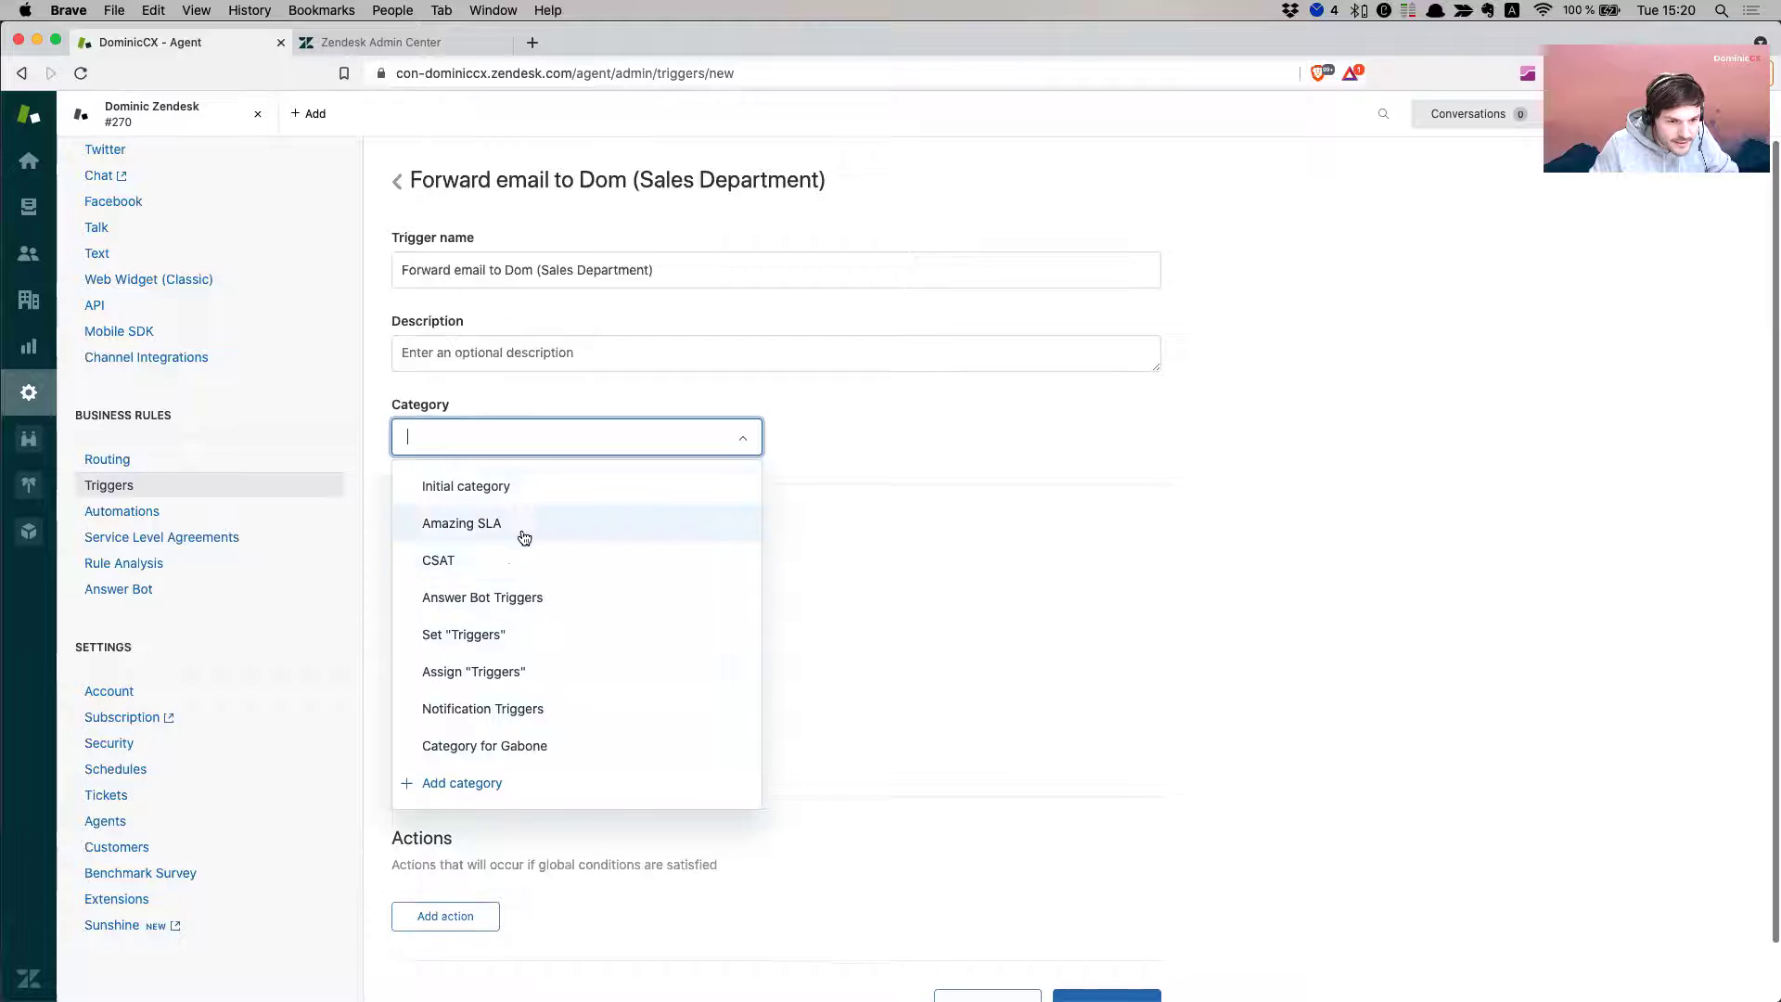
pyautogui.scroll(-1, 537, 501)
pyautogui.click(537, 501)
pyautogui.scroll(-2, 1193, 538)
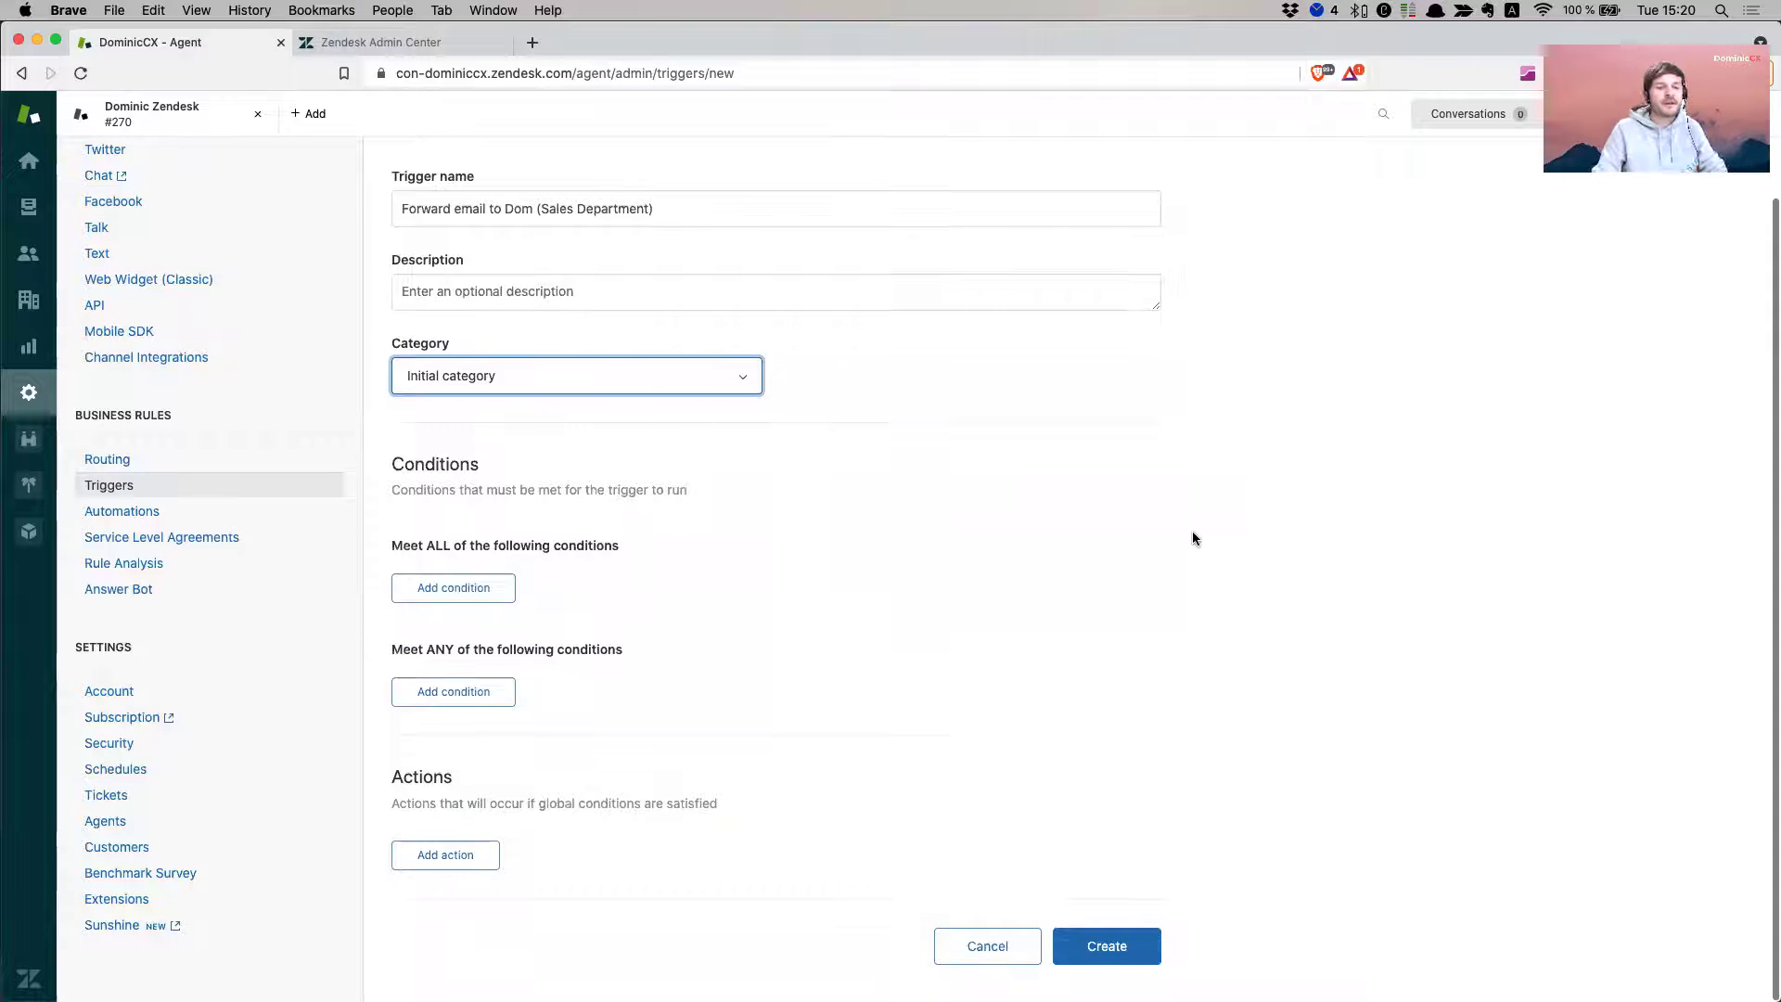
pyautogui.click(478, 588)
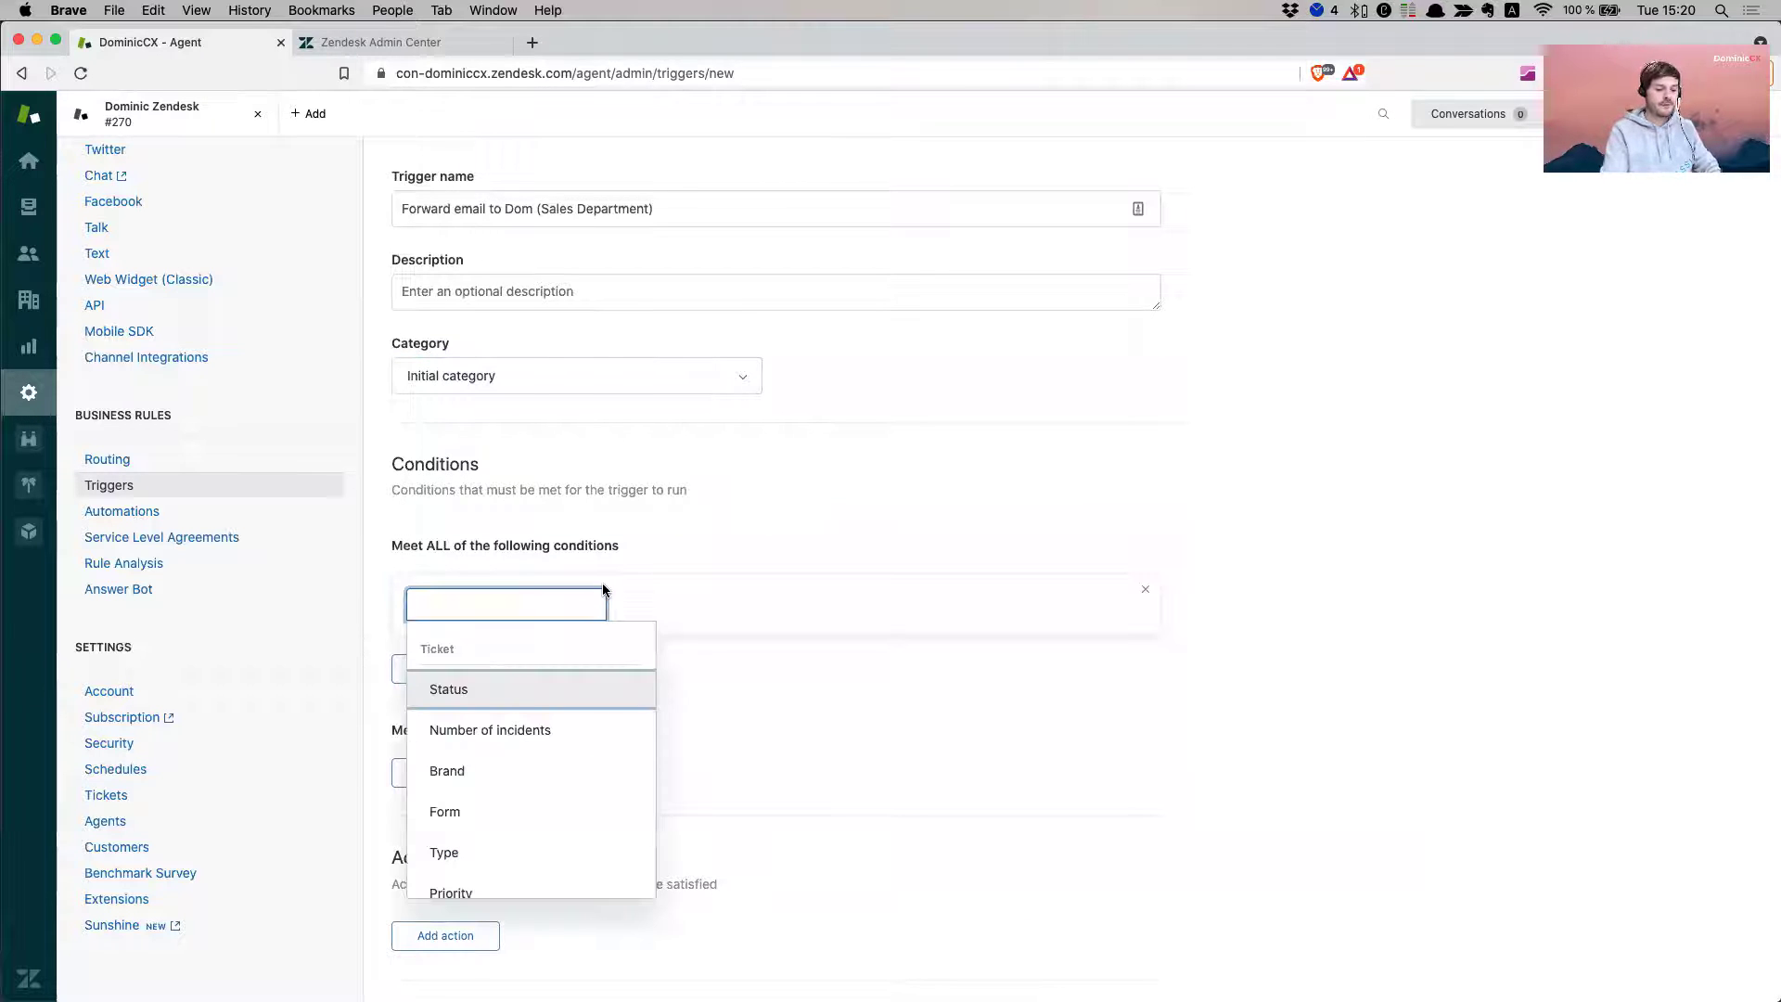
pyautogui.write('ticket')
pyautogui.click(485, 691)
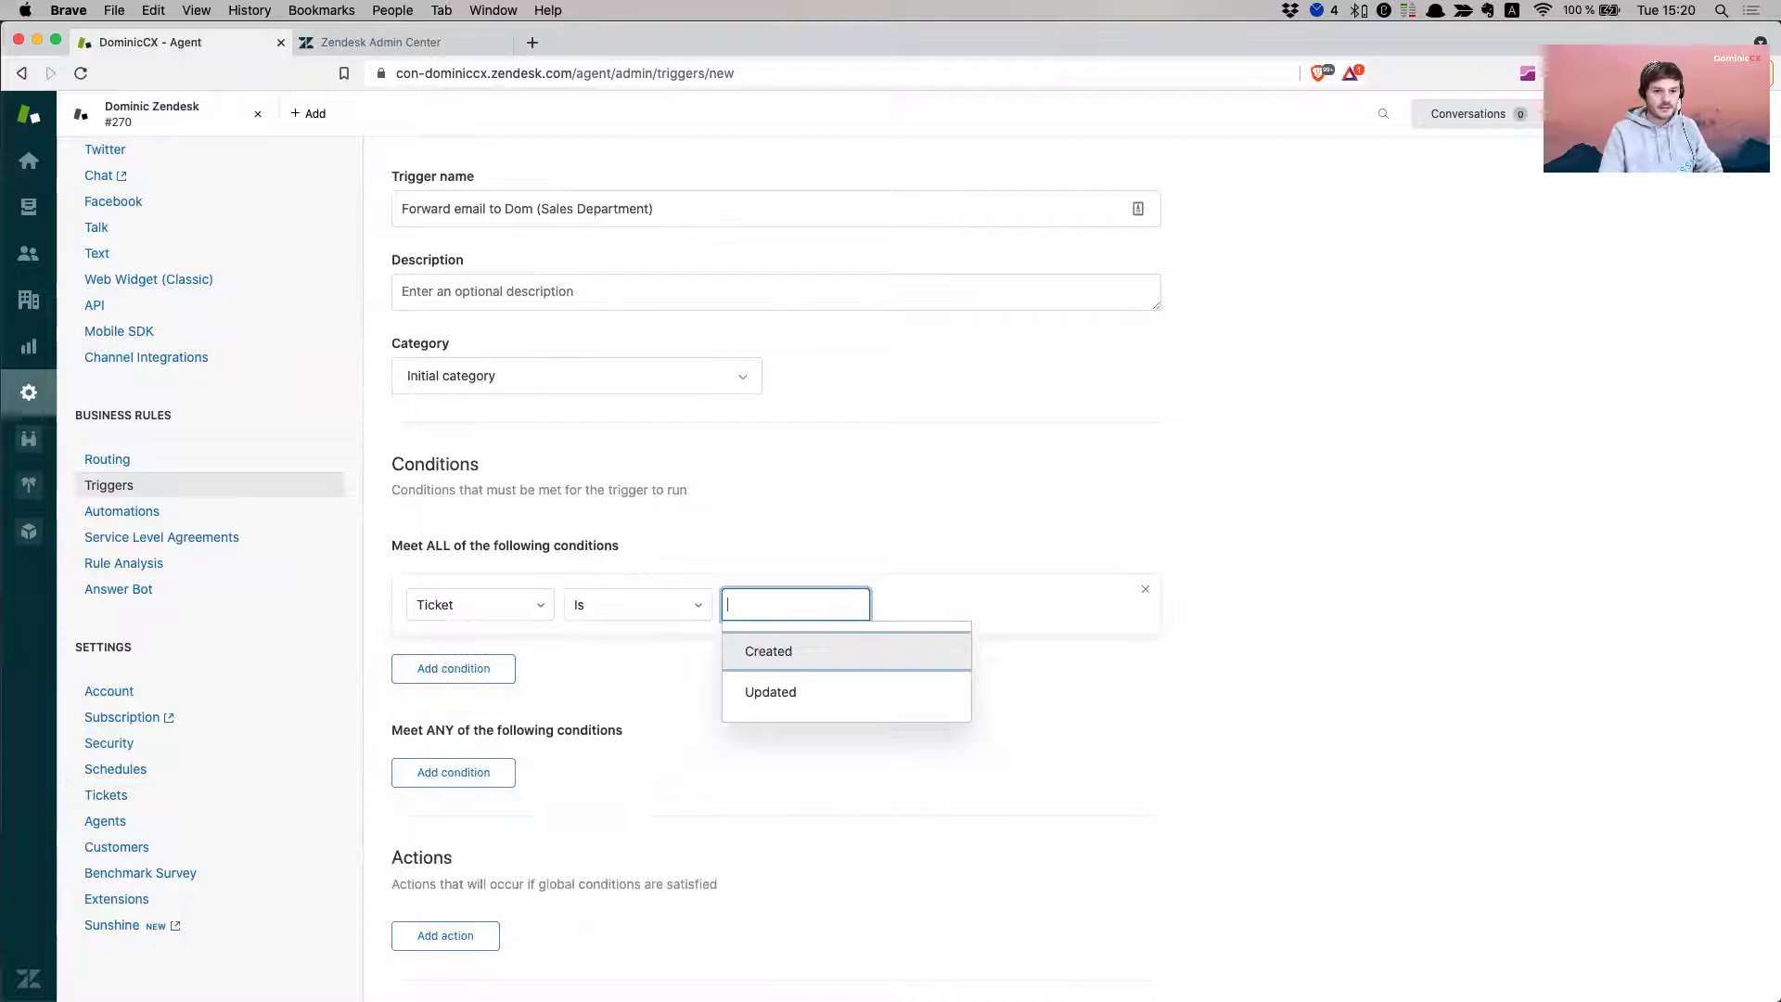
pyautogui.click(808, 642)
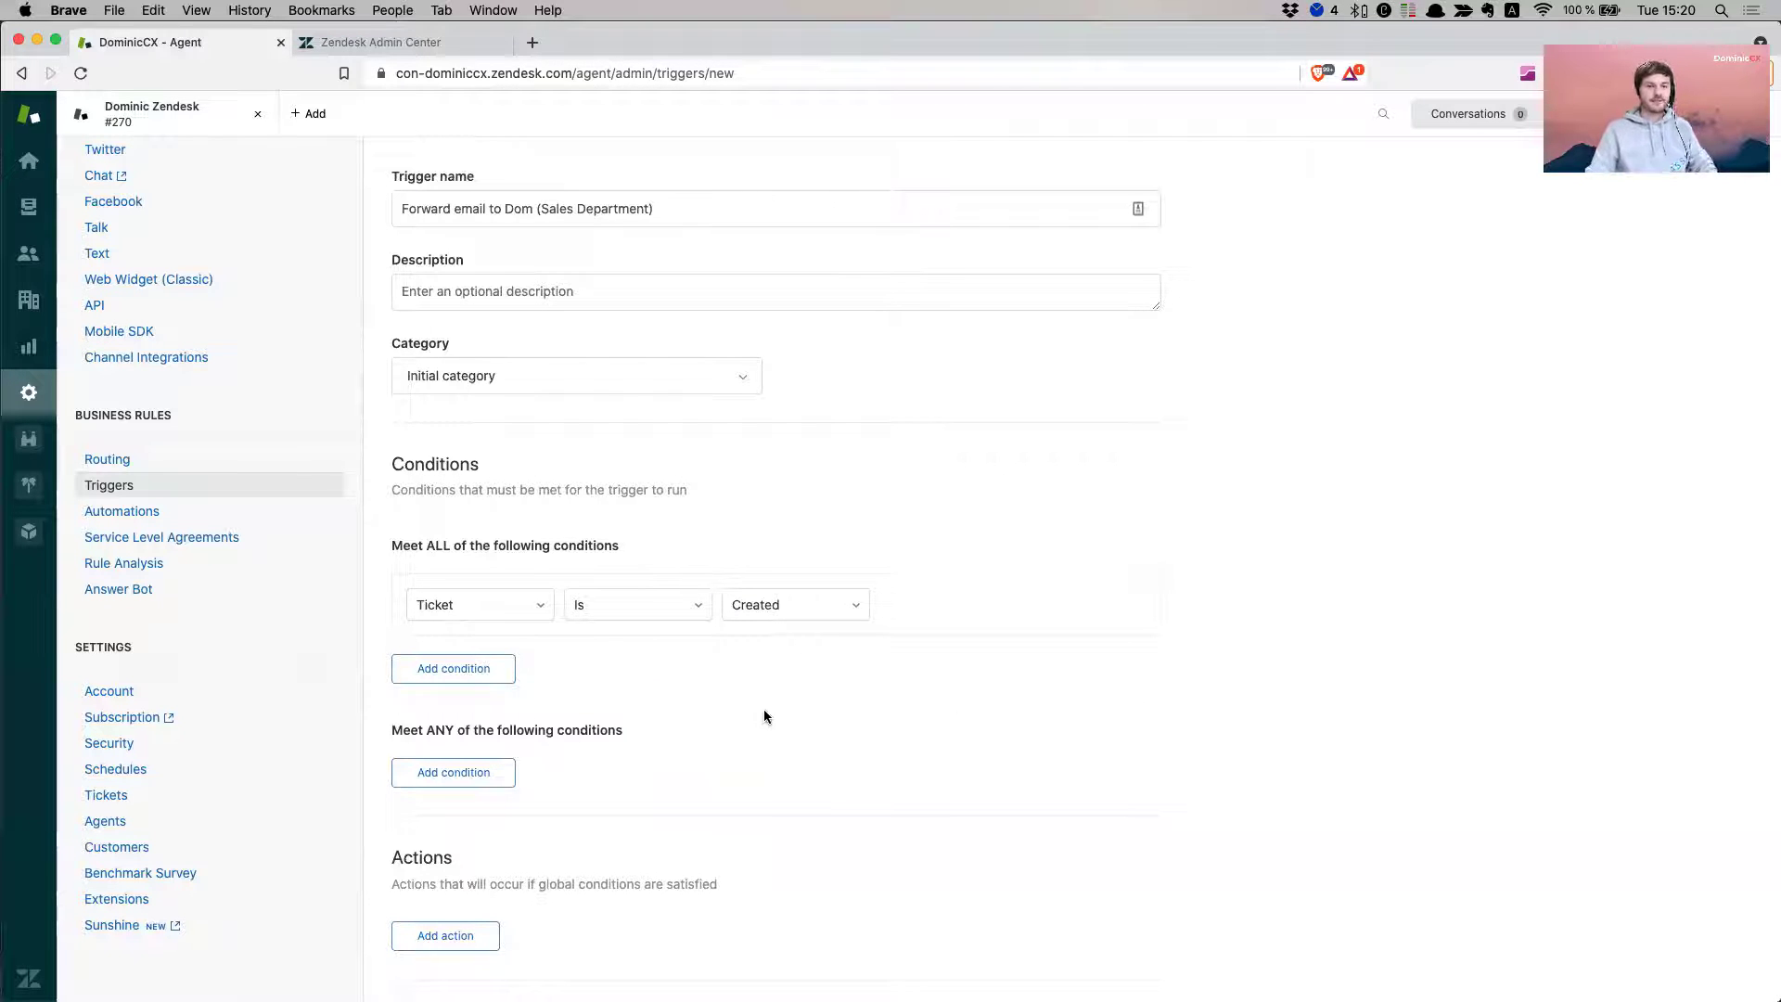
# - Add a condition that Comment text contains at least one of the words 'control'
pyautogui.scroll(-2, 684, 738)
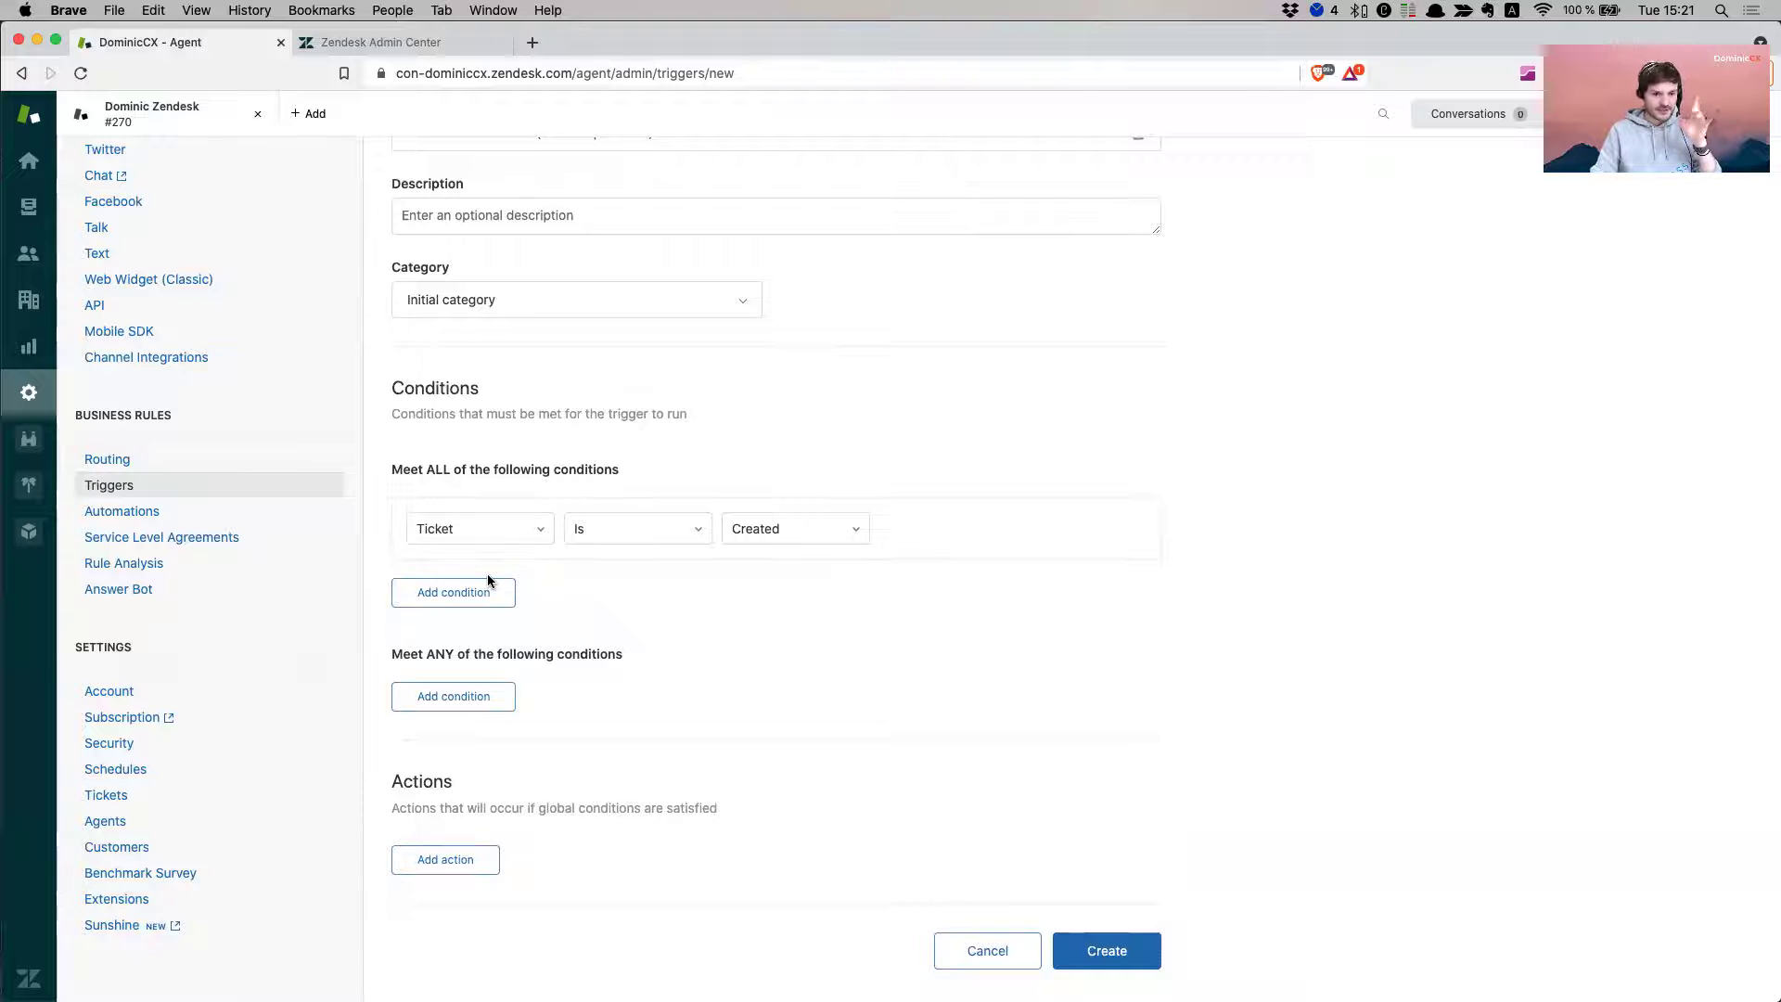
pyautogui.click(463, 599)
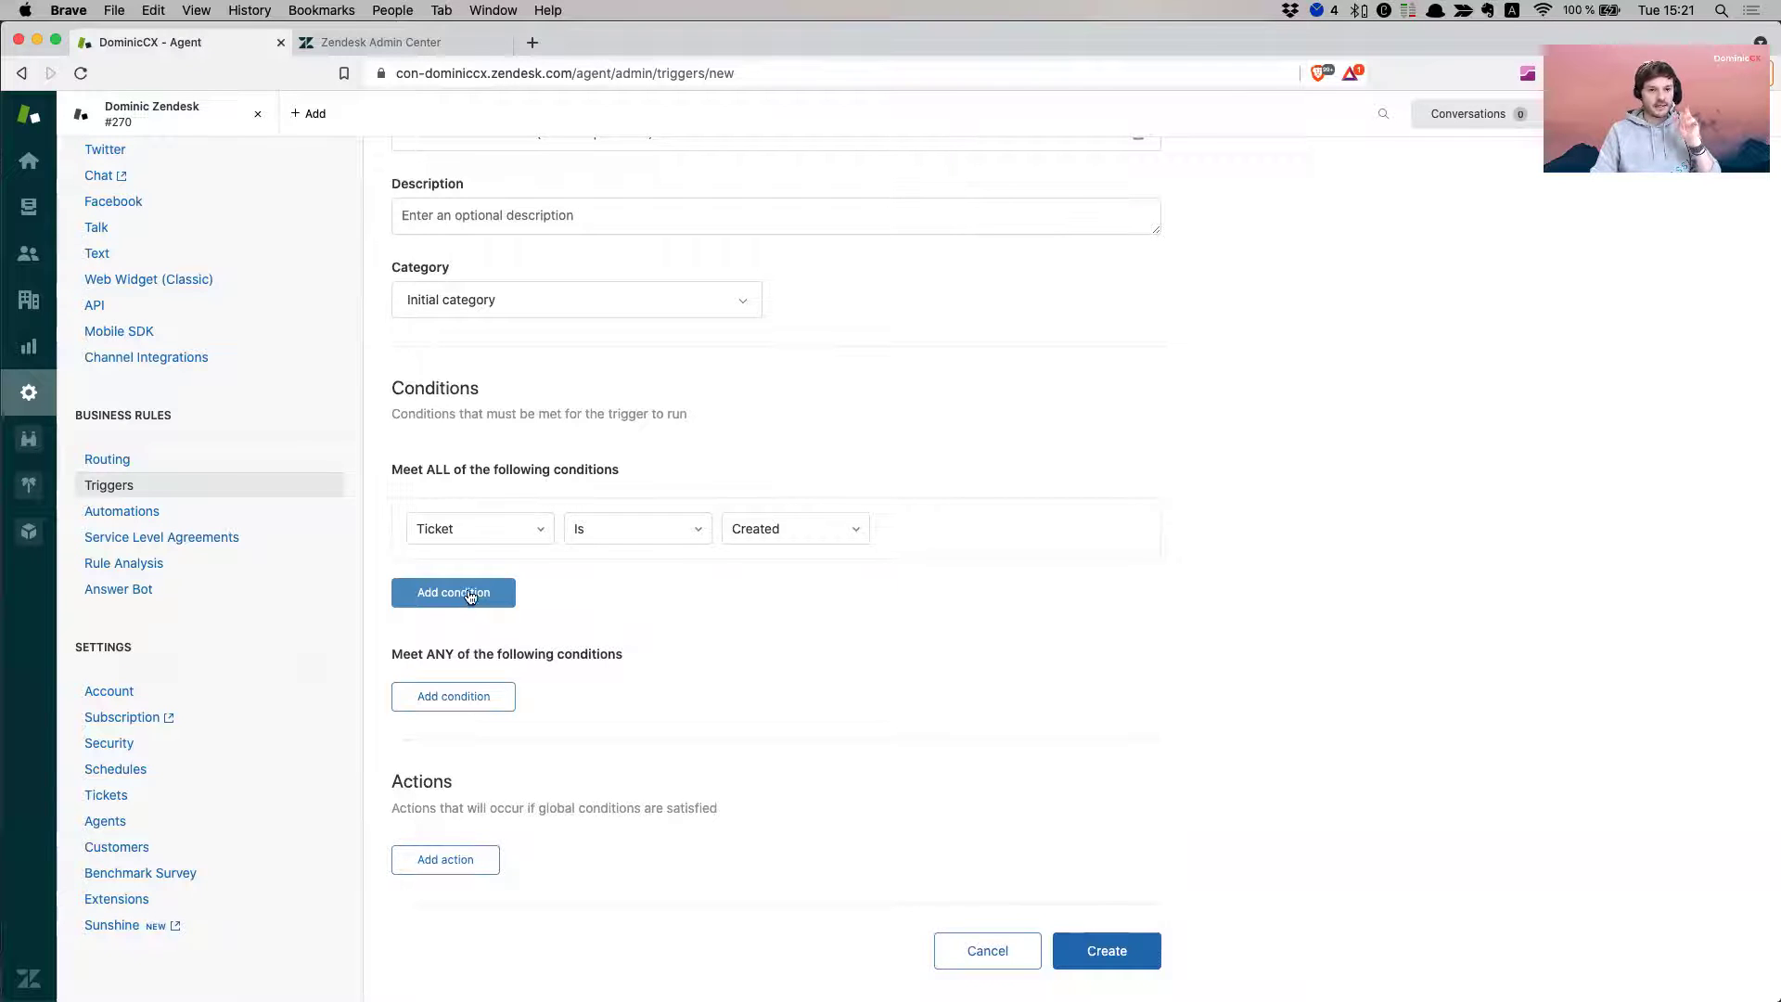
pyautogui.click(477, 594)
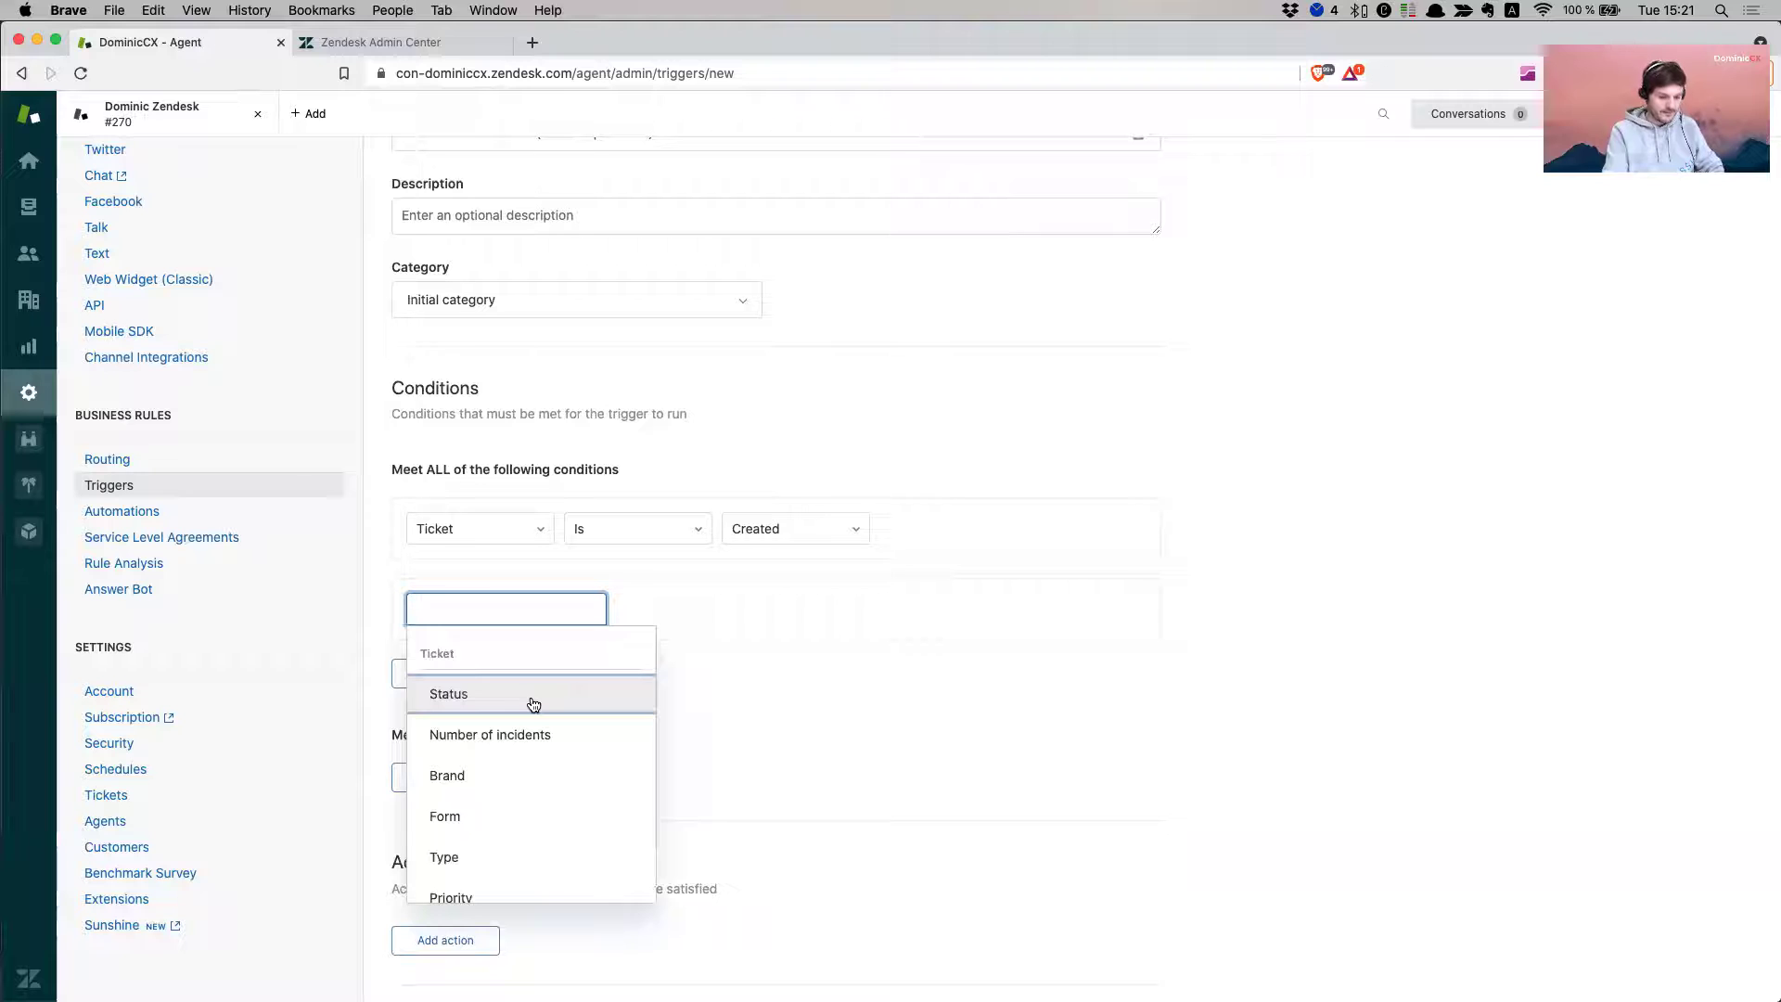
pyautogui.write('com')
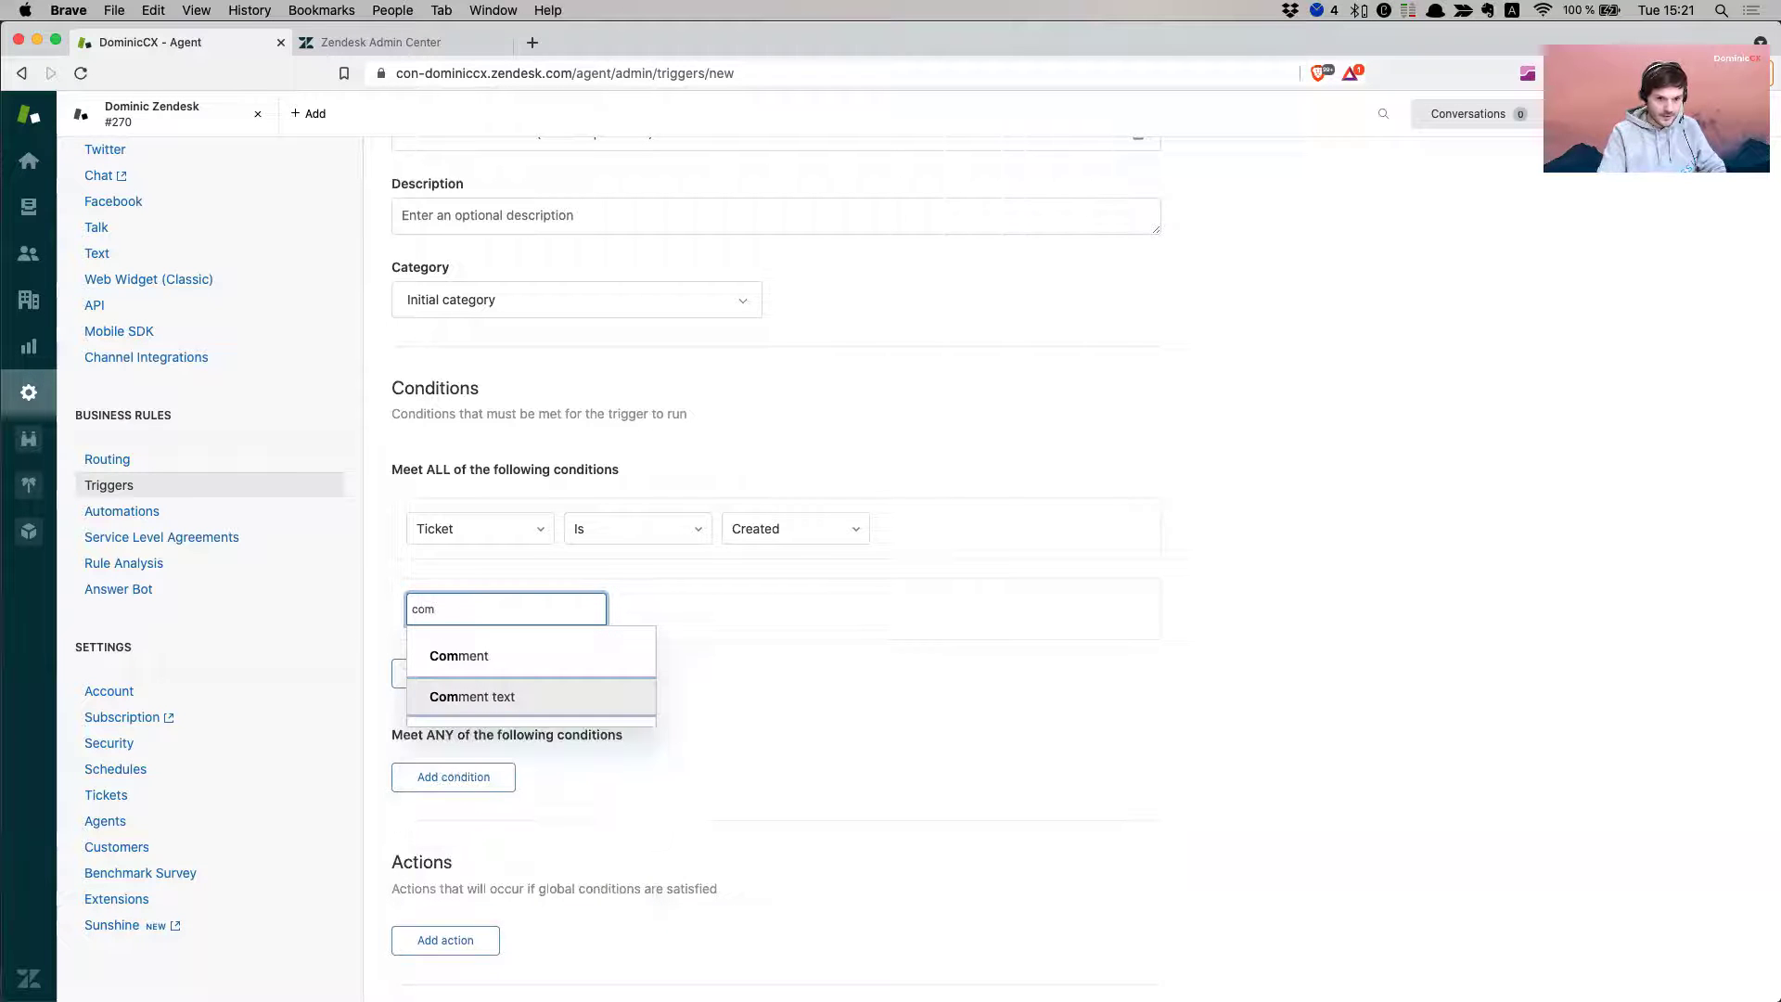
pyautogui.click(650, 696)
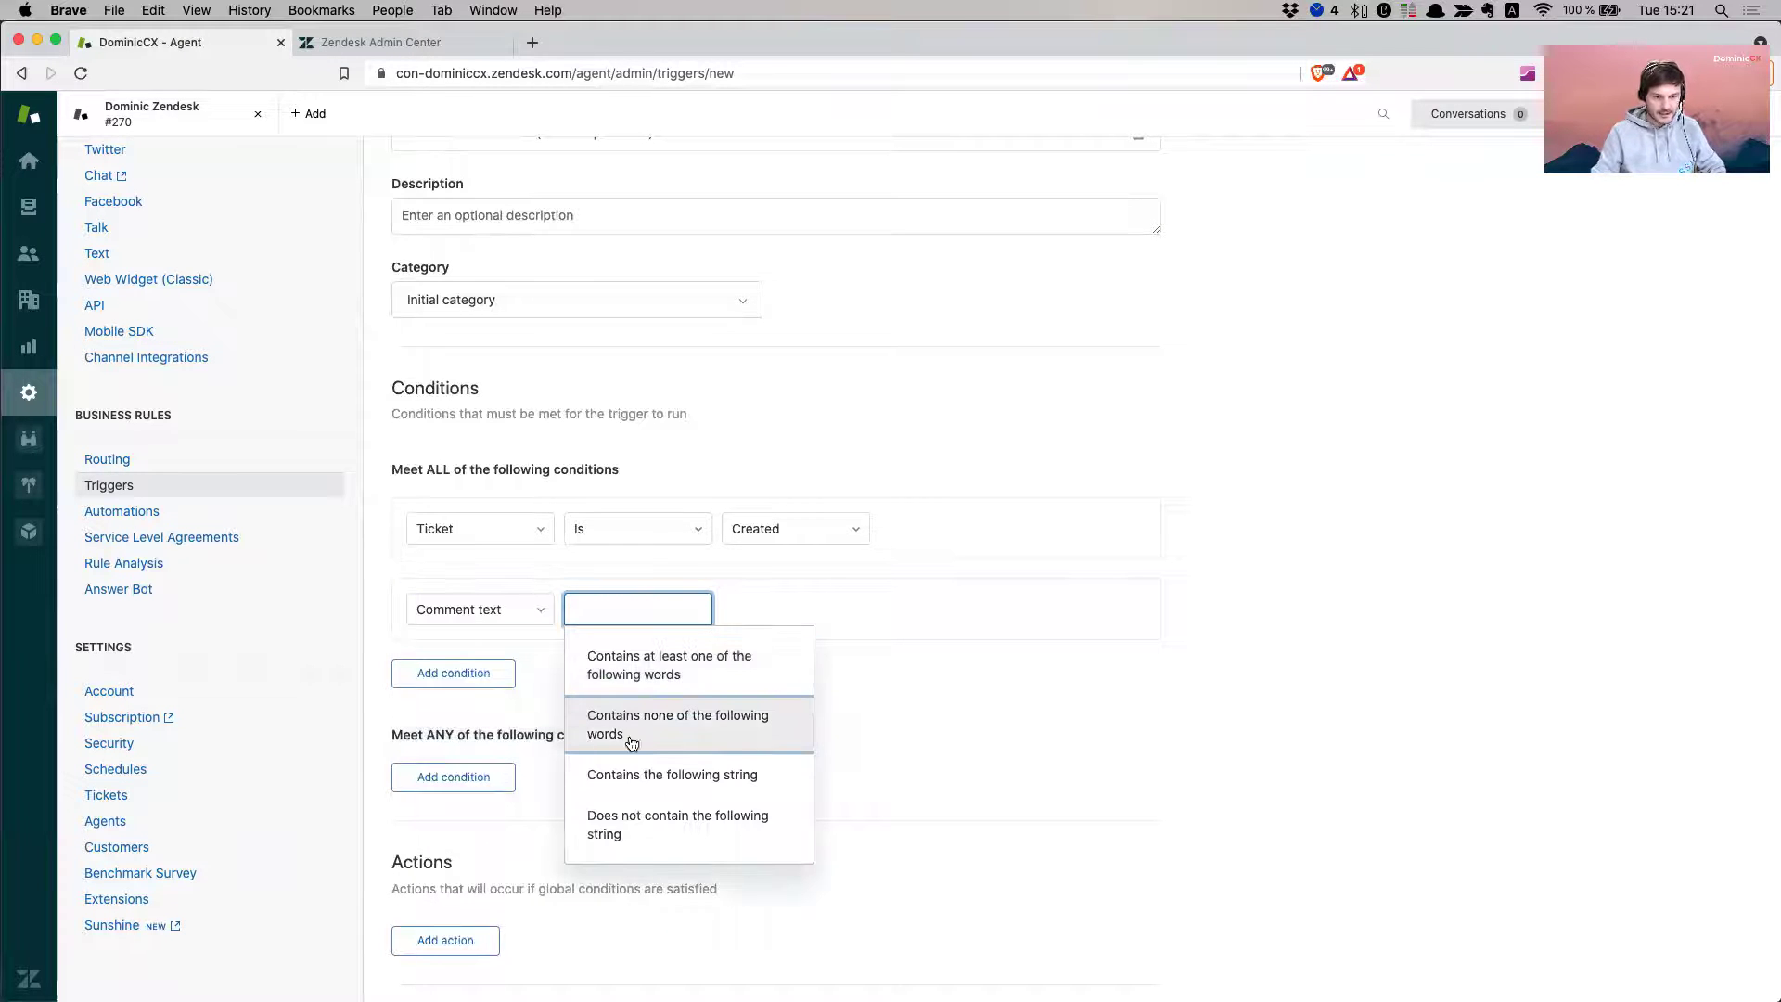
pyautogui.click(742, 680)
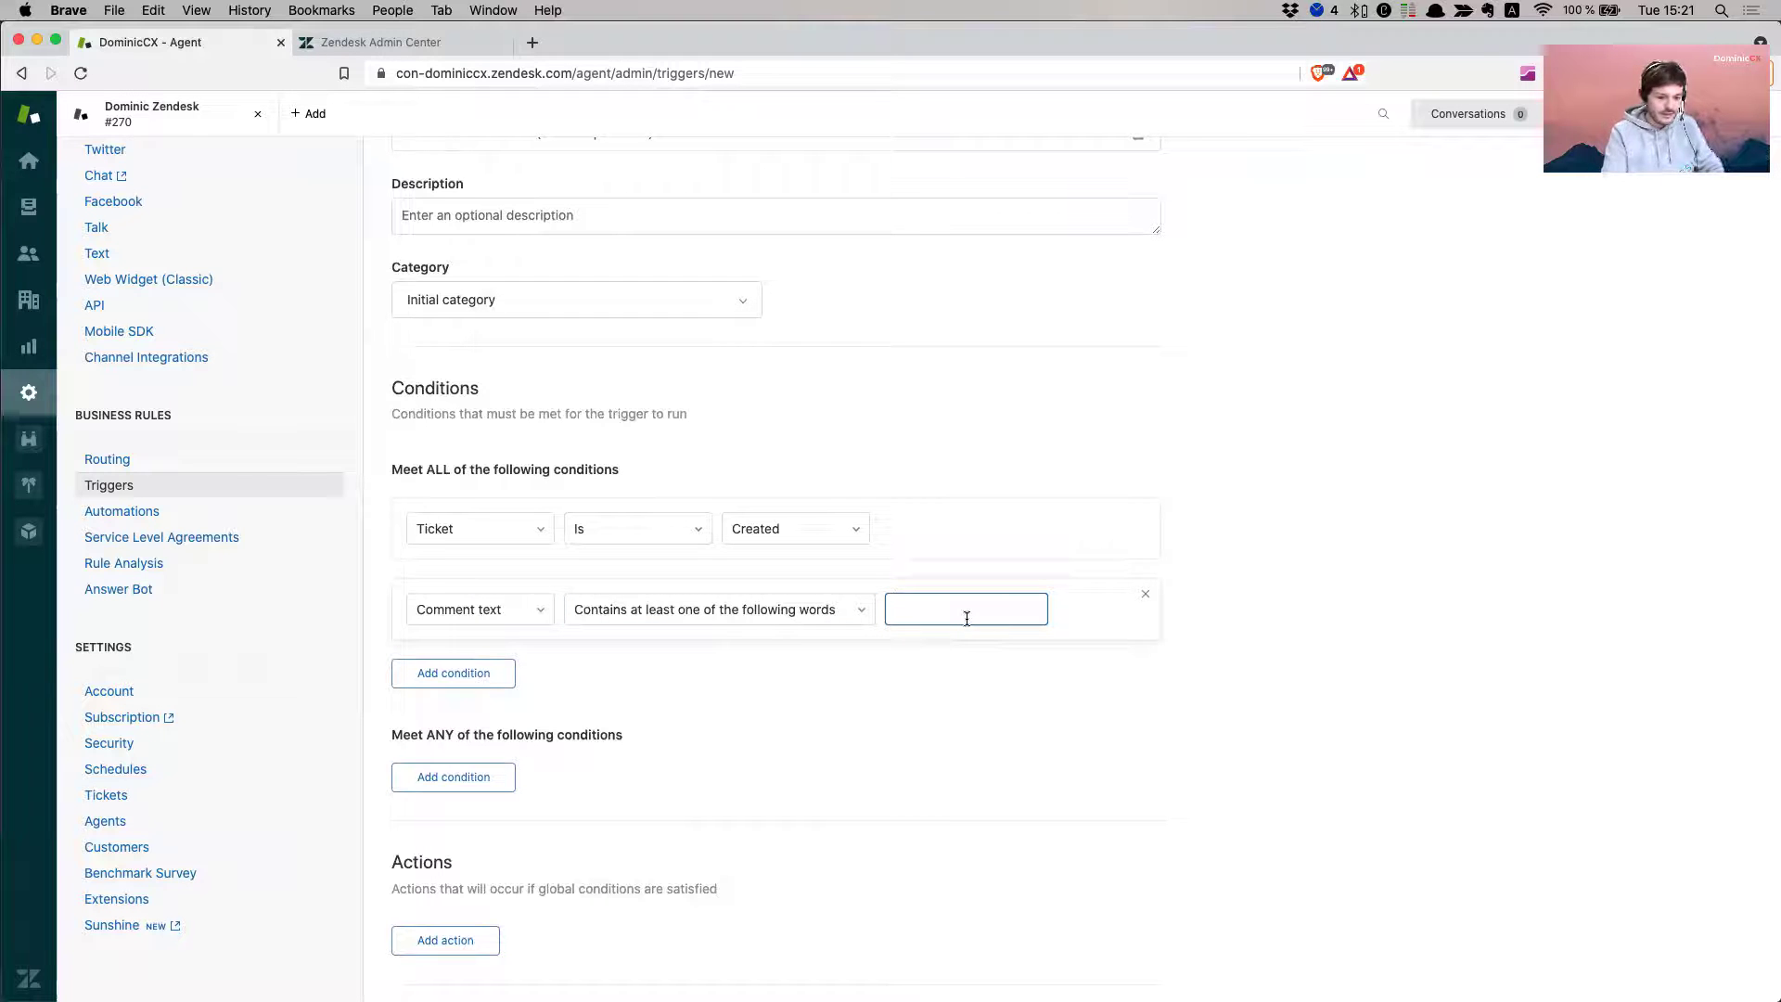
pyautogui.write('control')
pyautogui.click(1401, 666)
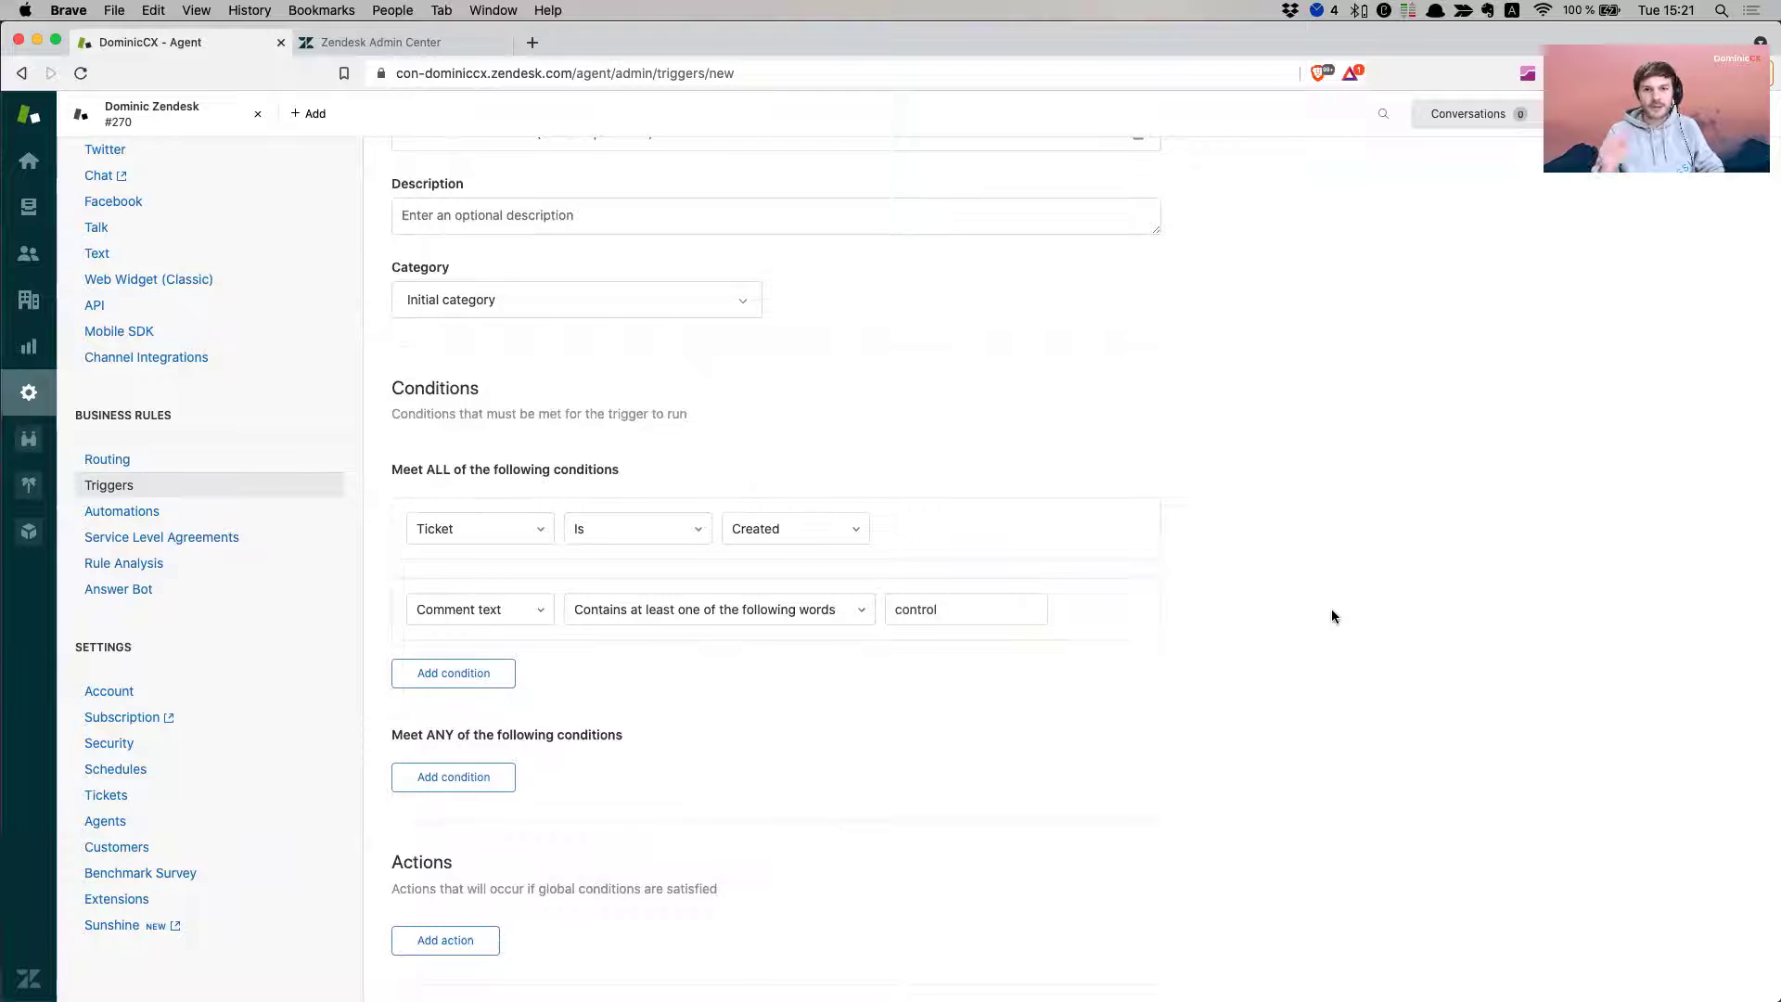
# - Add a Notify target action pointing at the forward-emails target
pyautogui.scroll(-2, 1120, 720)
pyautogui.click(443, 852)
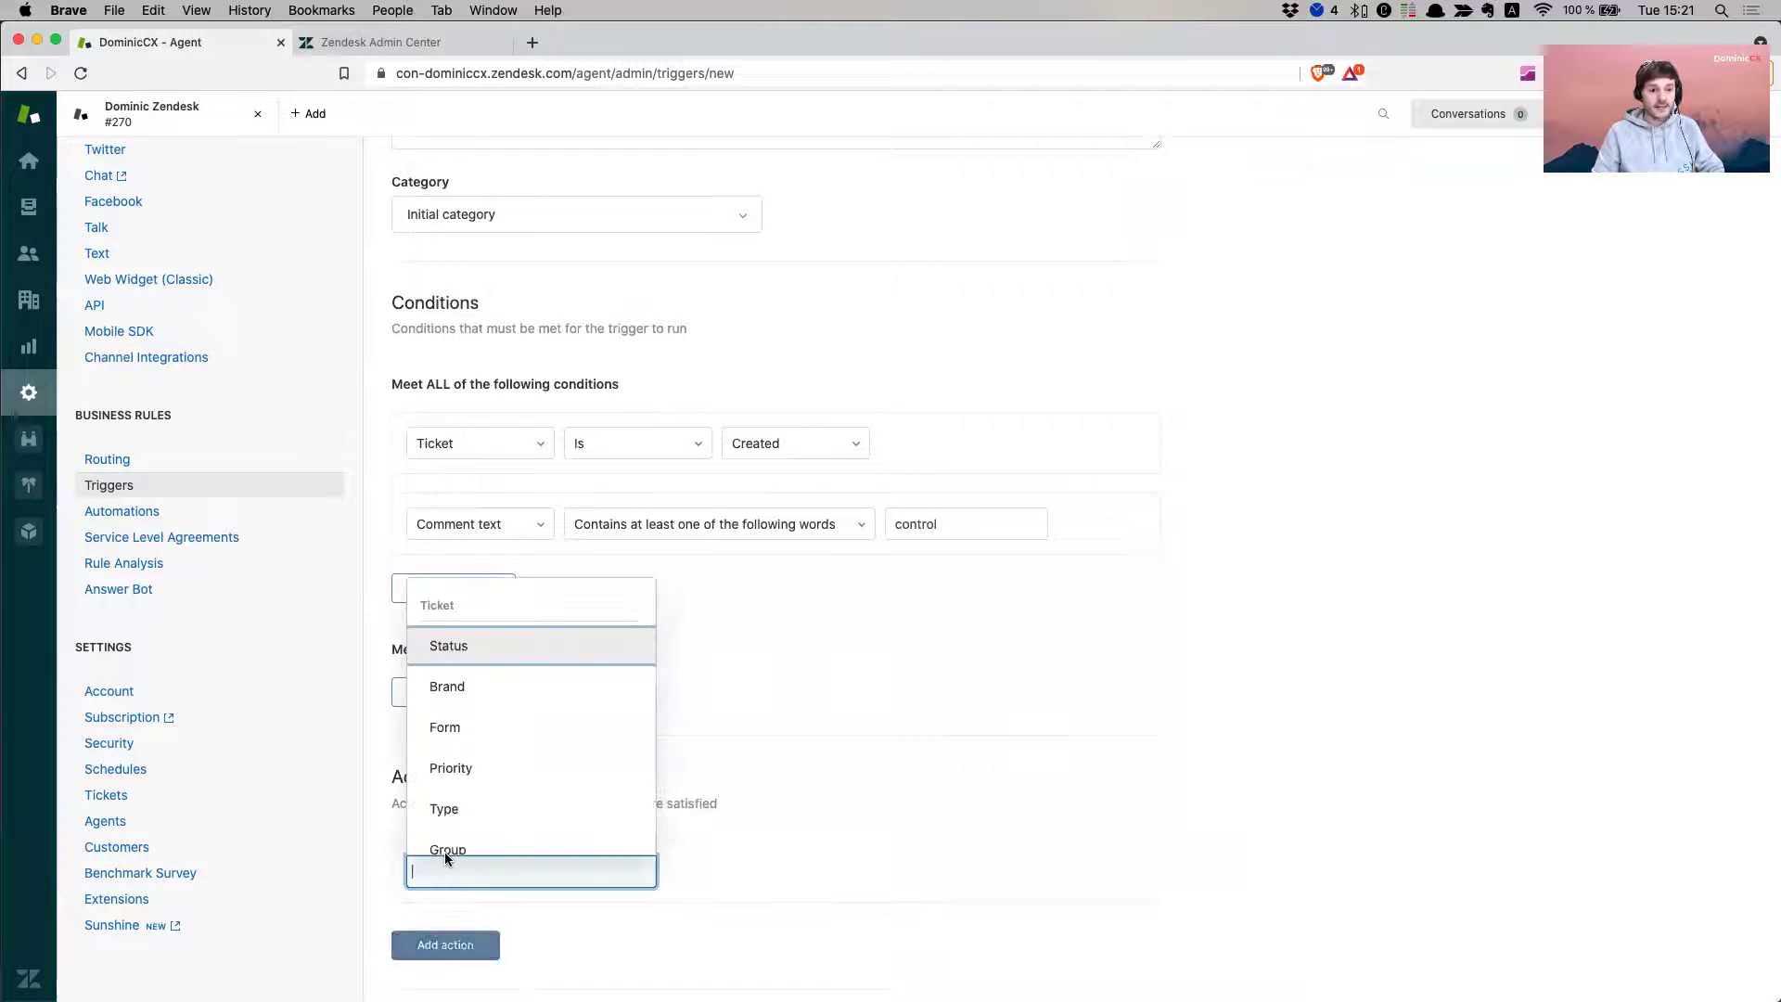
pyautogui.scroll(-10, 513, 809)
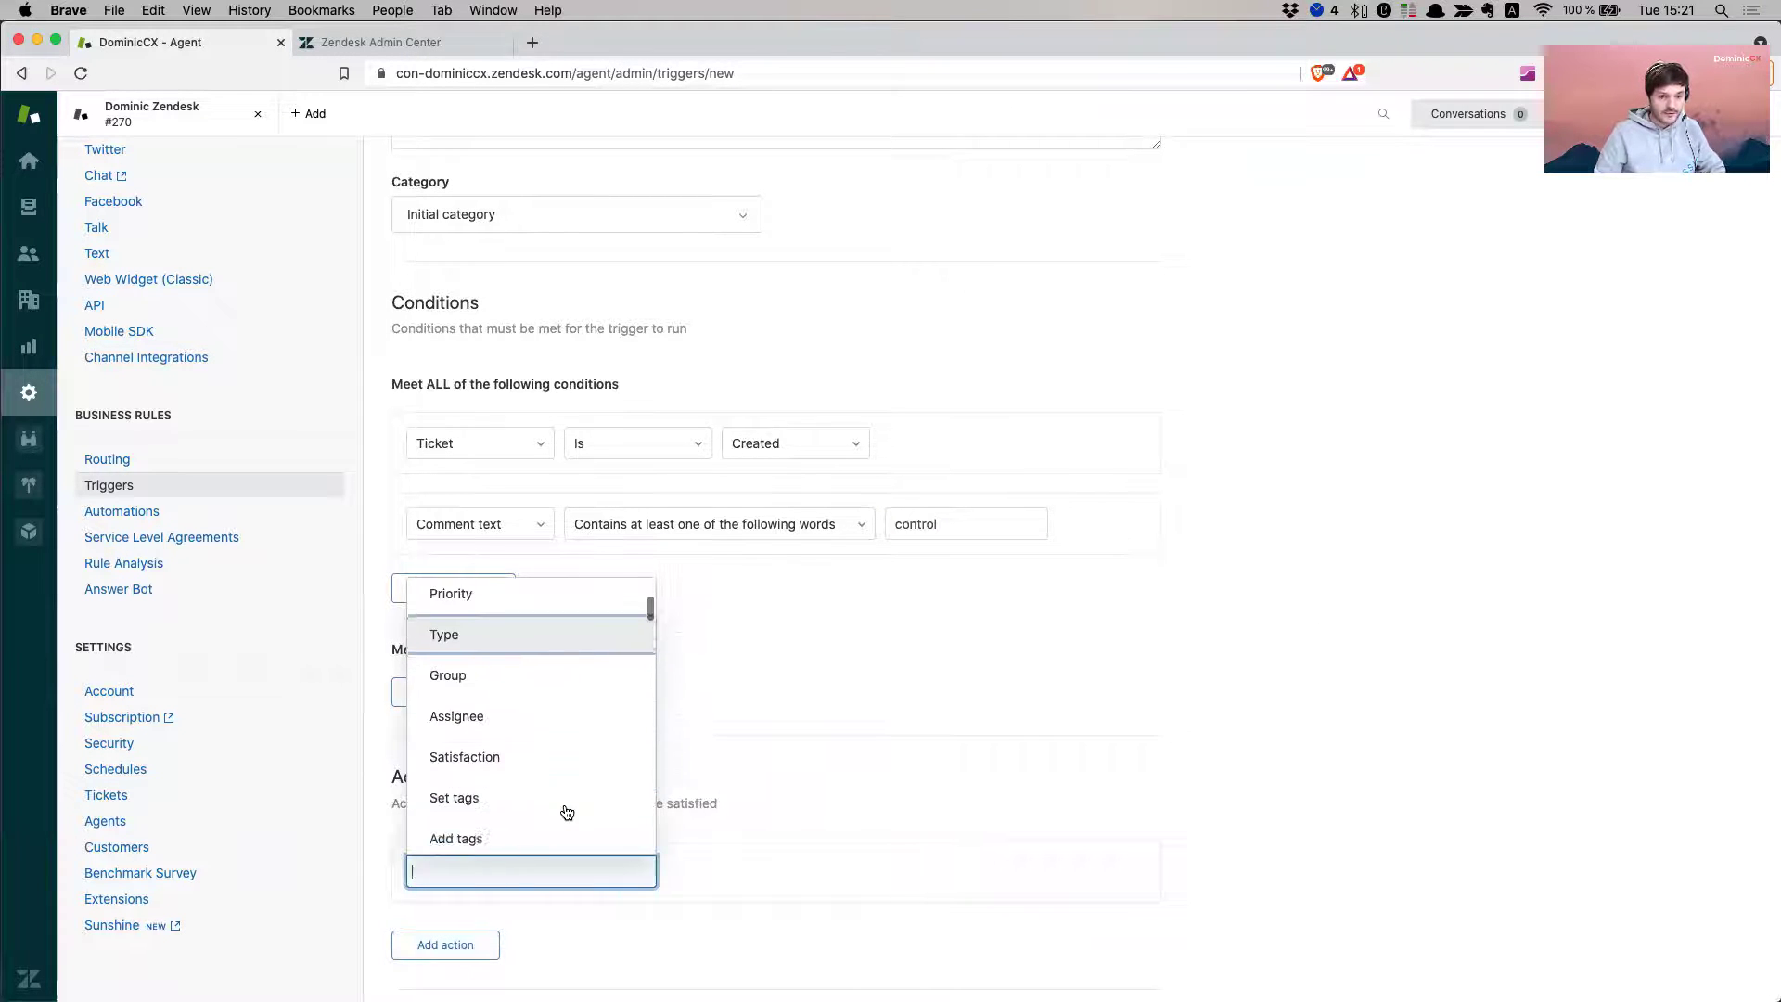
pyautogui.scroll(-15, 574, 809)
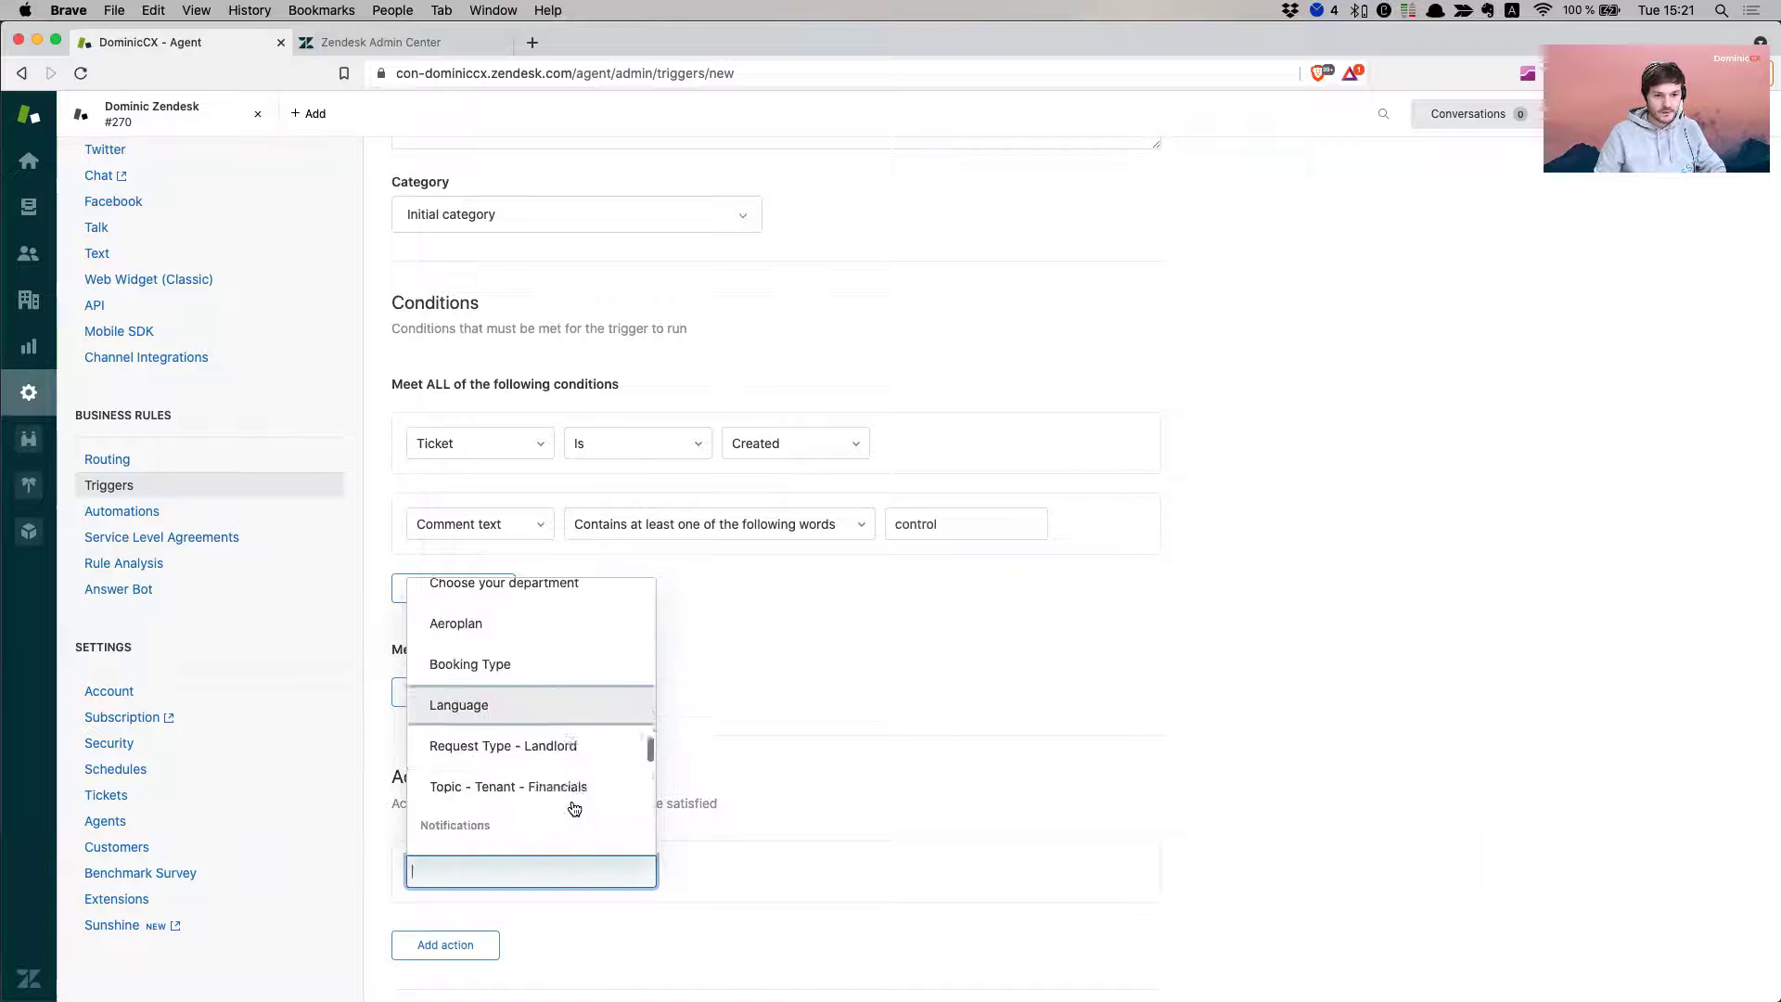
pyautogui.scroll(-1, 574, 809)
pyautogui.scroll(2, 574, 807)
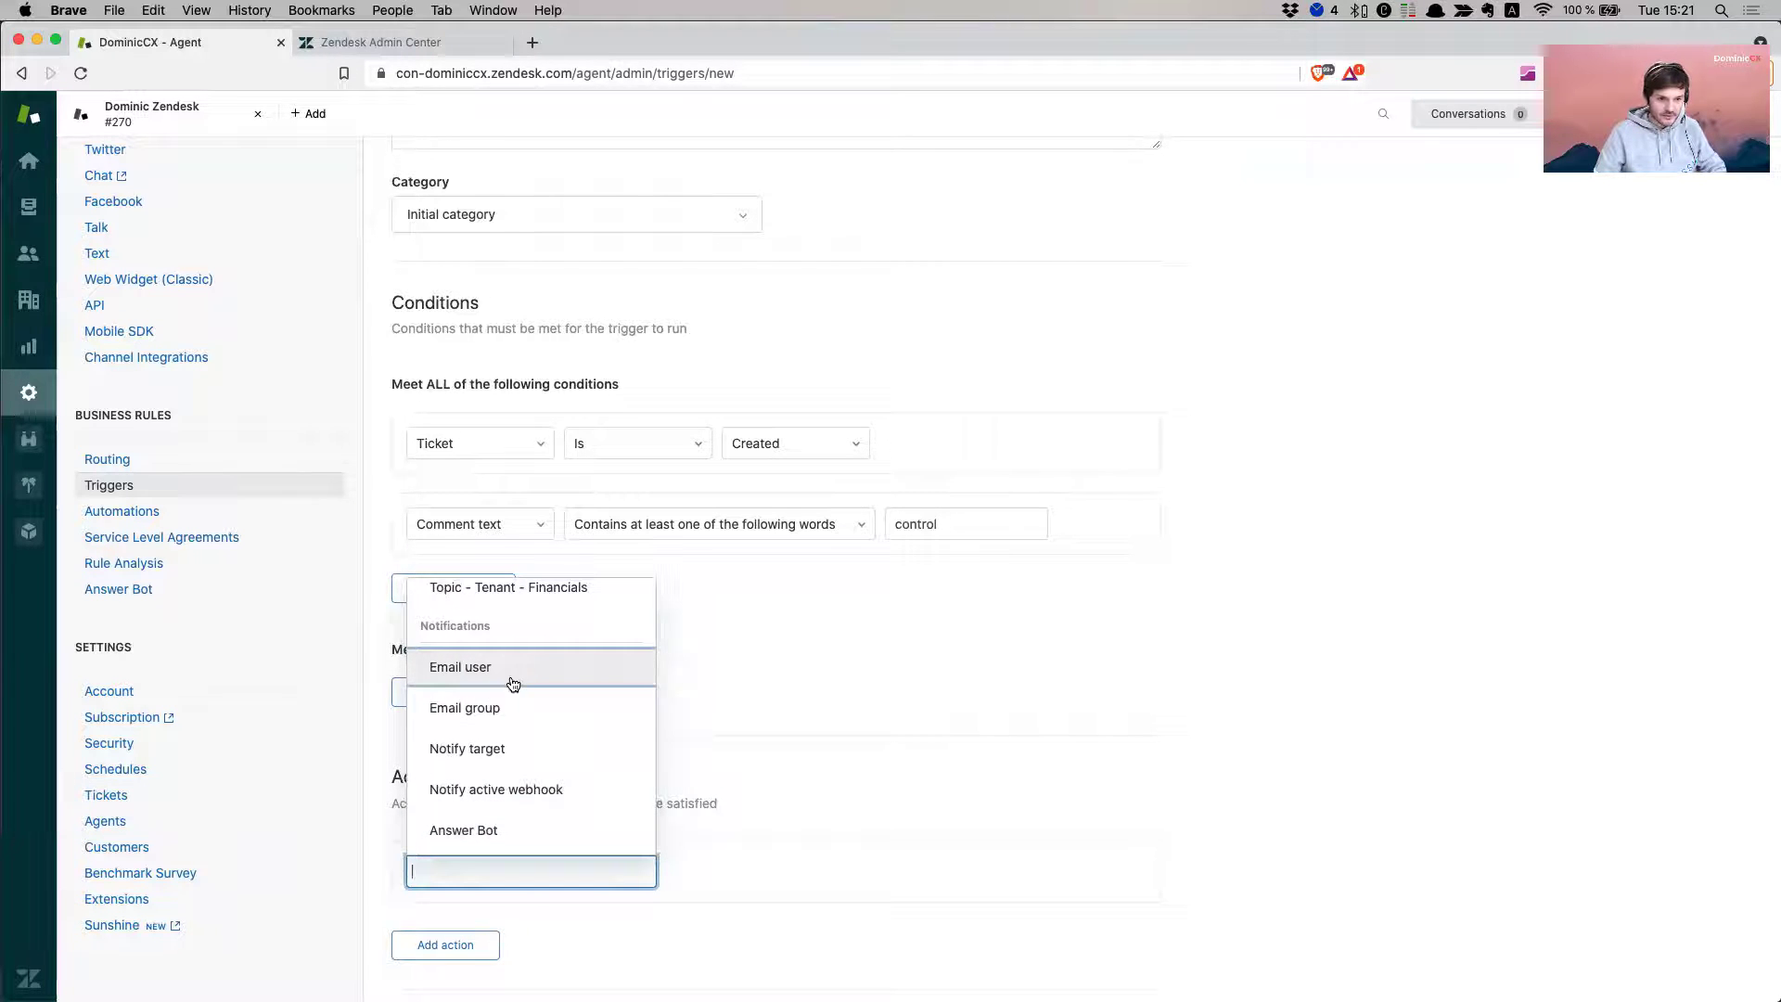
pyautogui.click(543, 751)
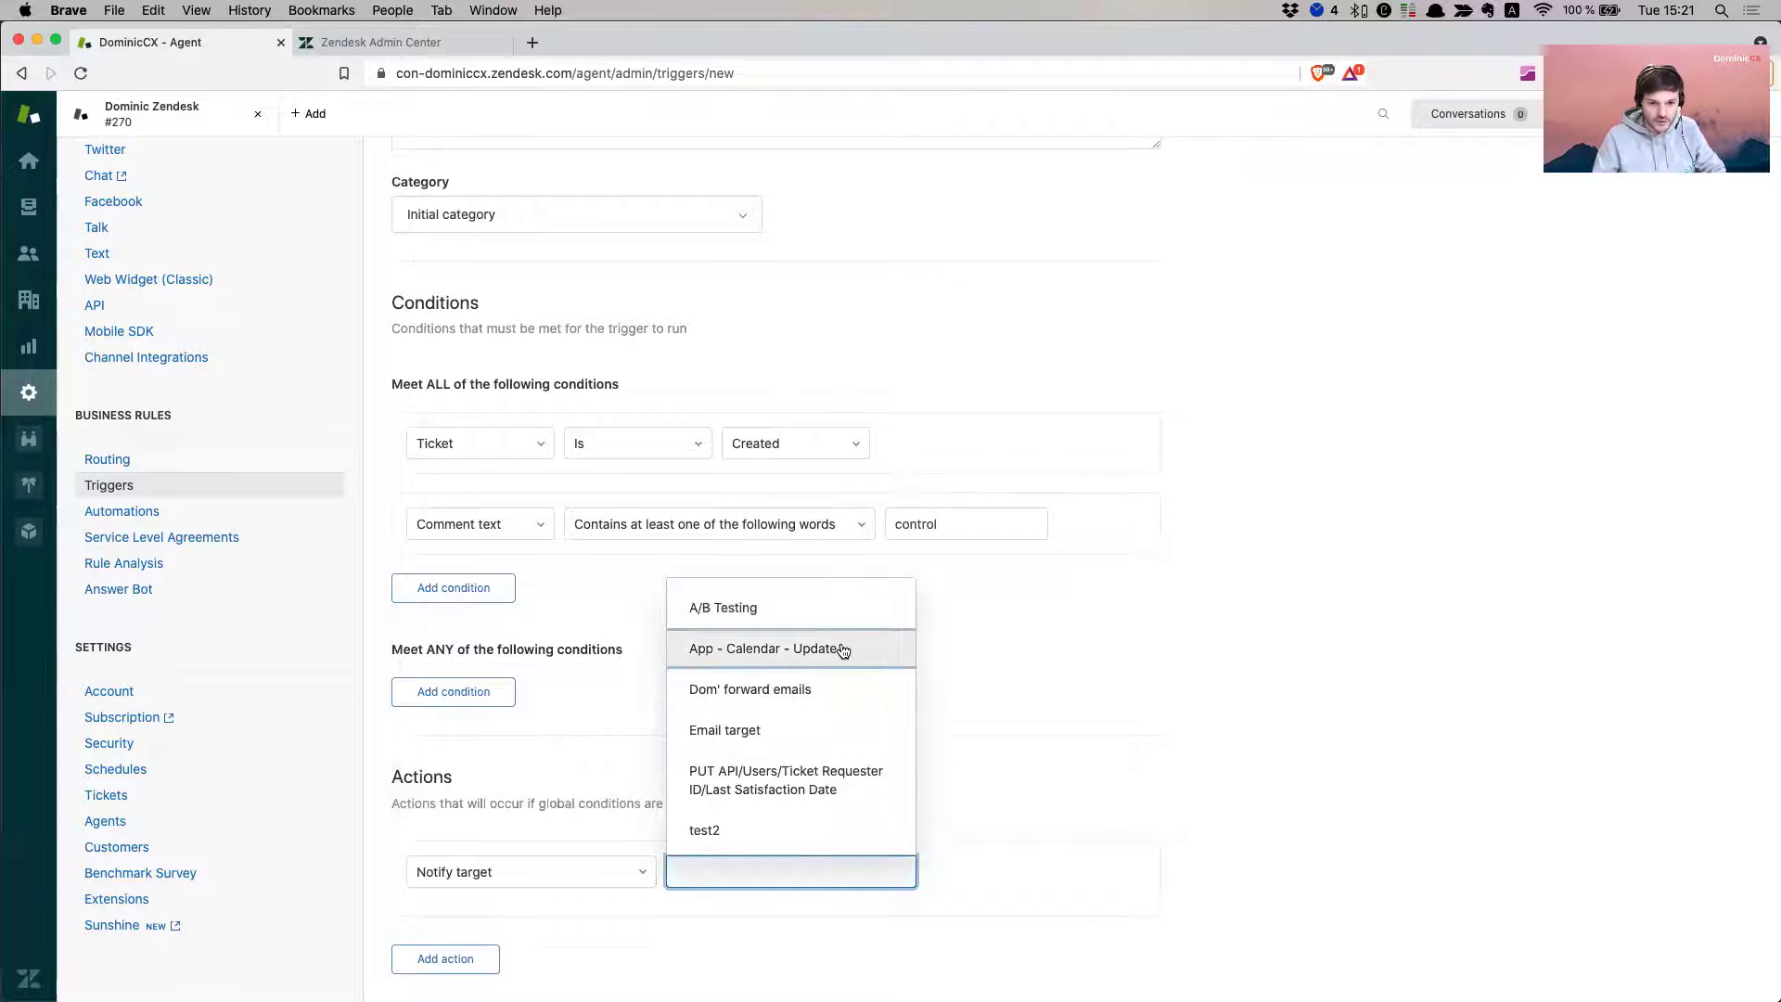
pyautogui.scroll(-2, 840, 644)
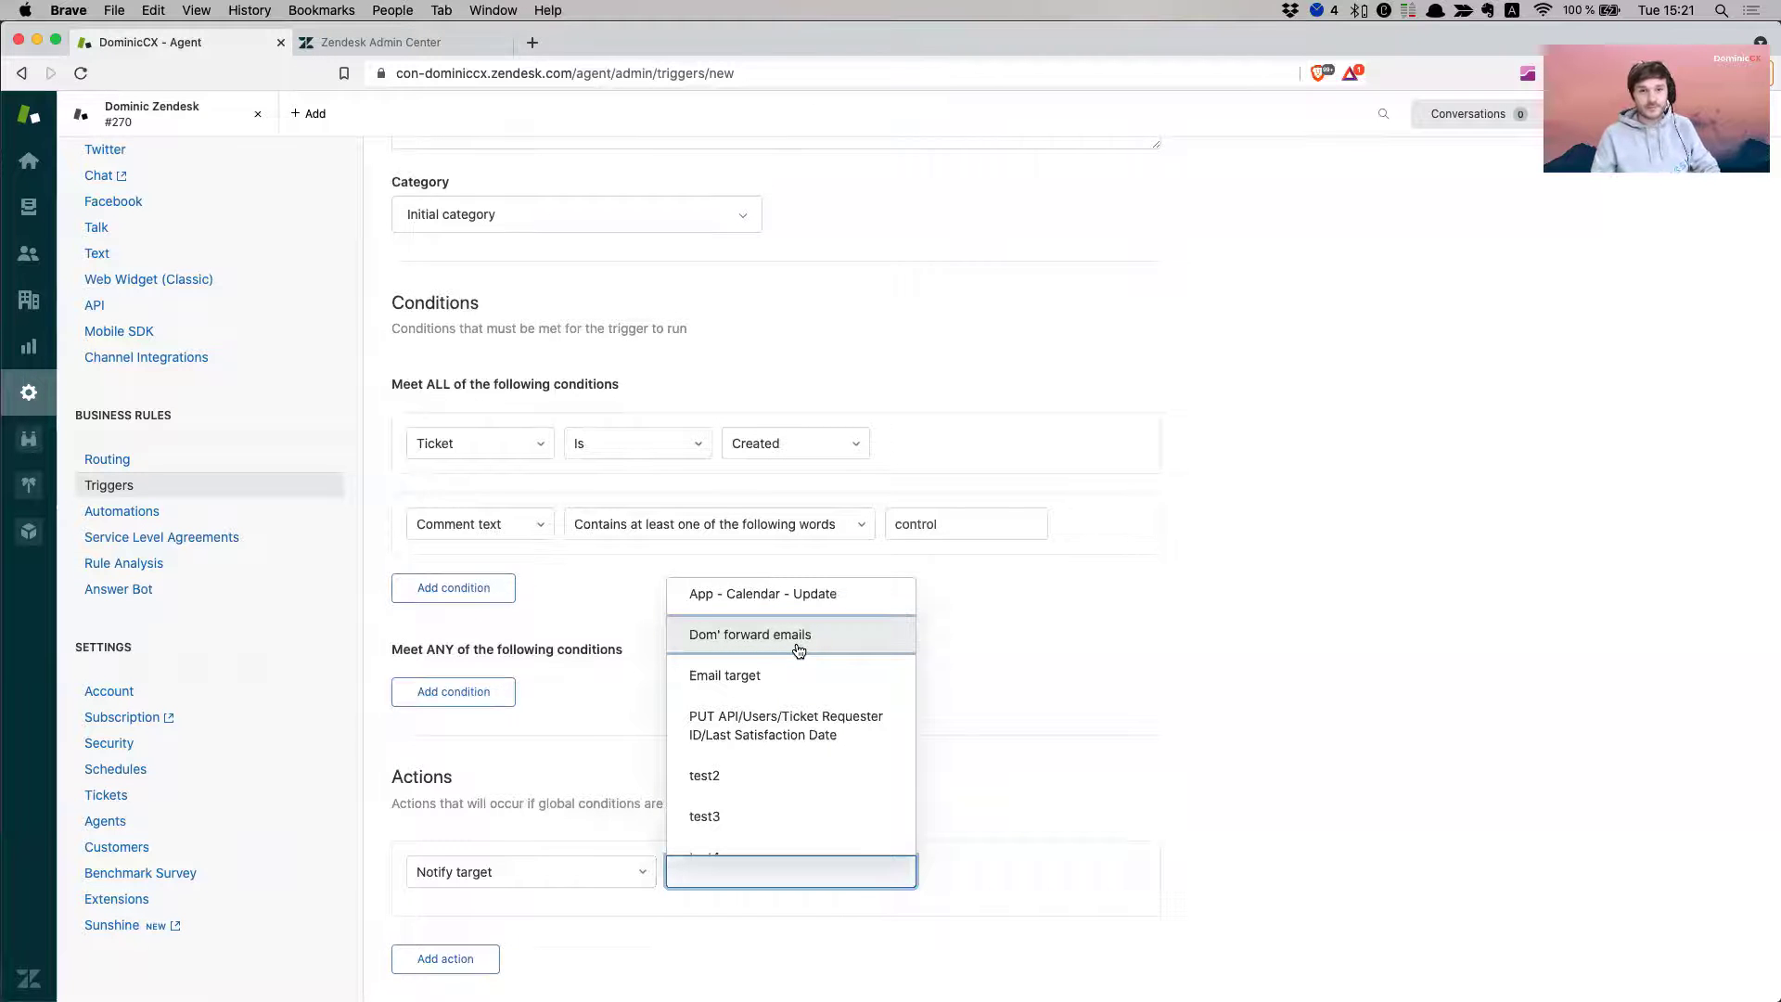
pyautogui.click(797, 649)
# - Write a short lead-handover message asking the sales contact to review, and create the trigger
pyautogui.scroll(-5, 1311, 767)
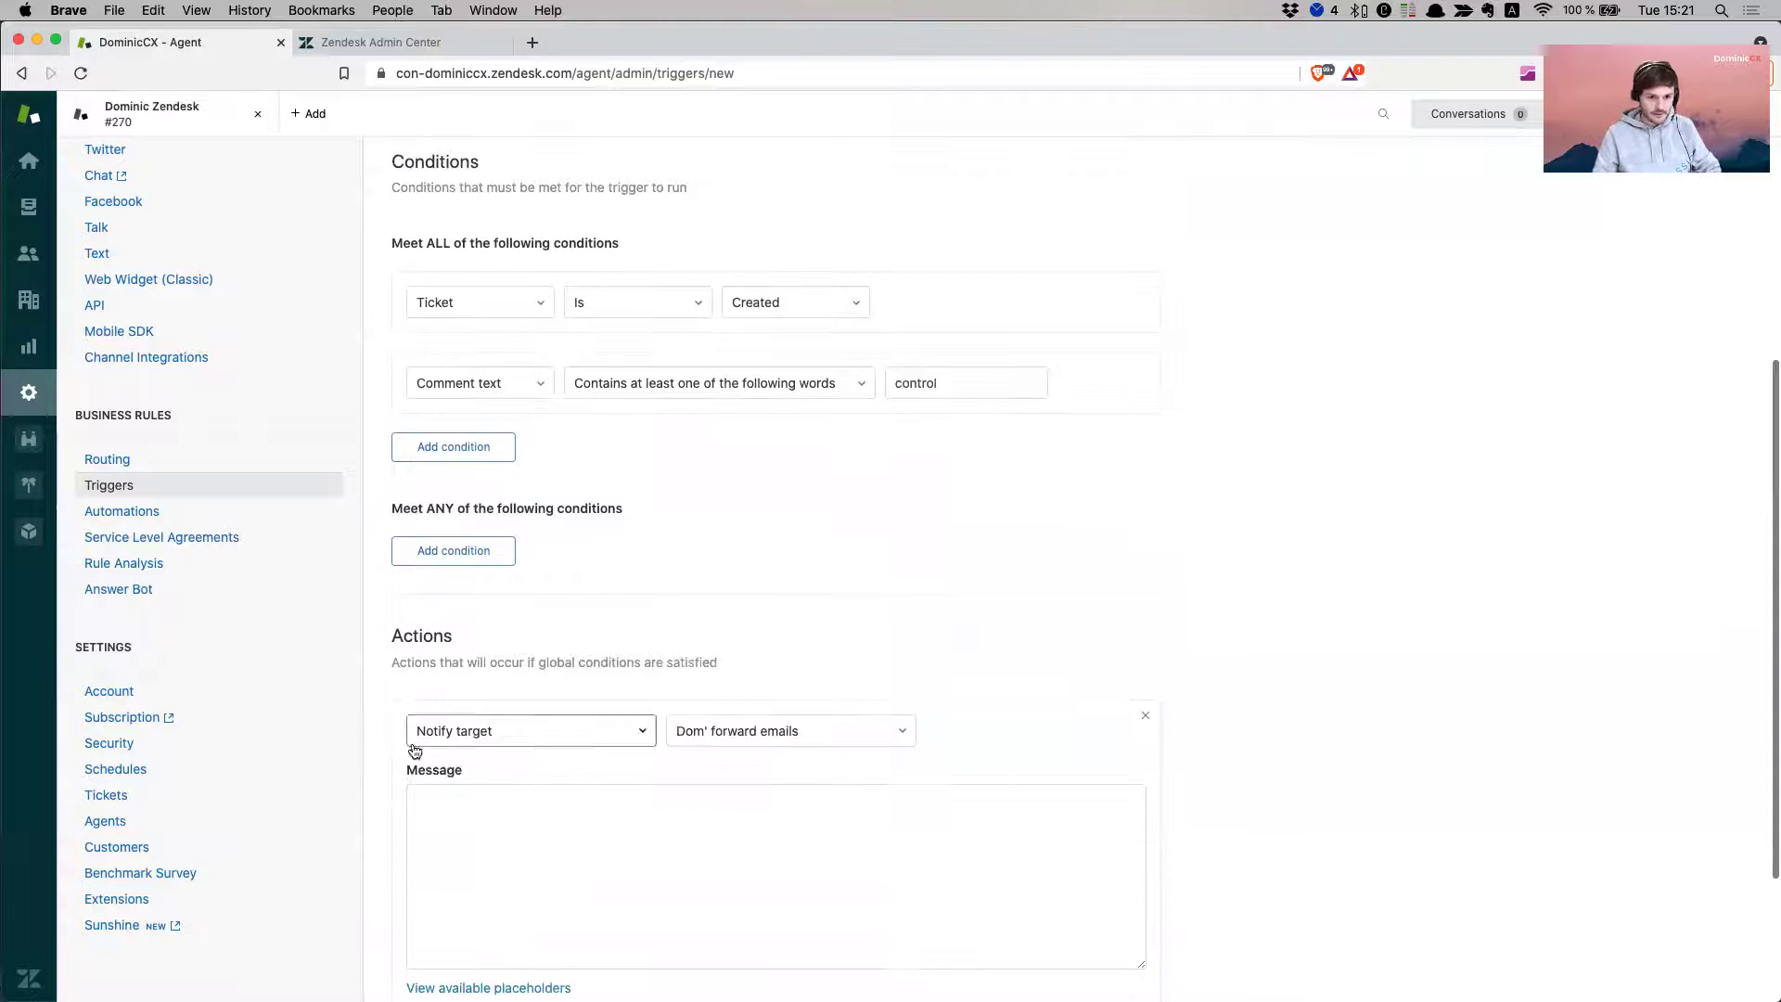
pyautogui.scroll(-1, 509, 707)
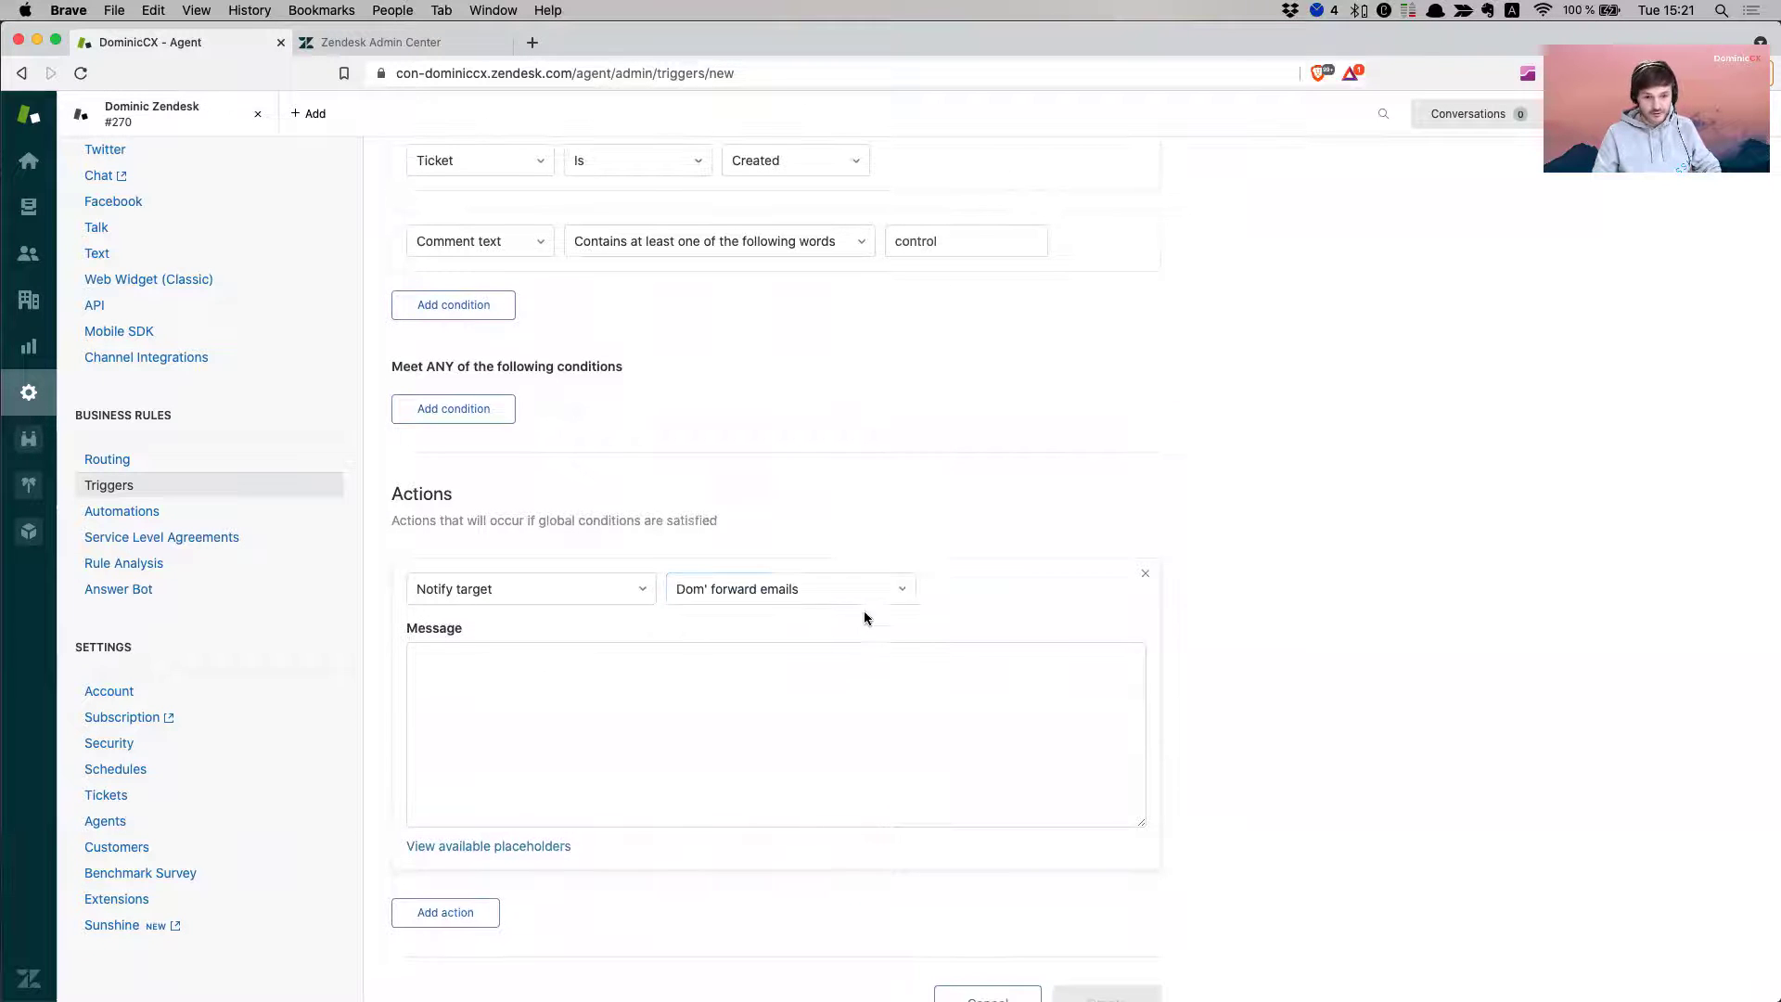
pyautogui.click(770, 707)
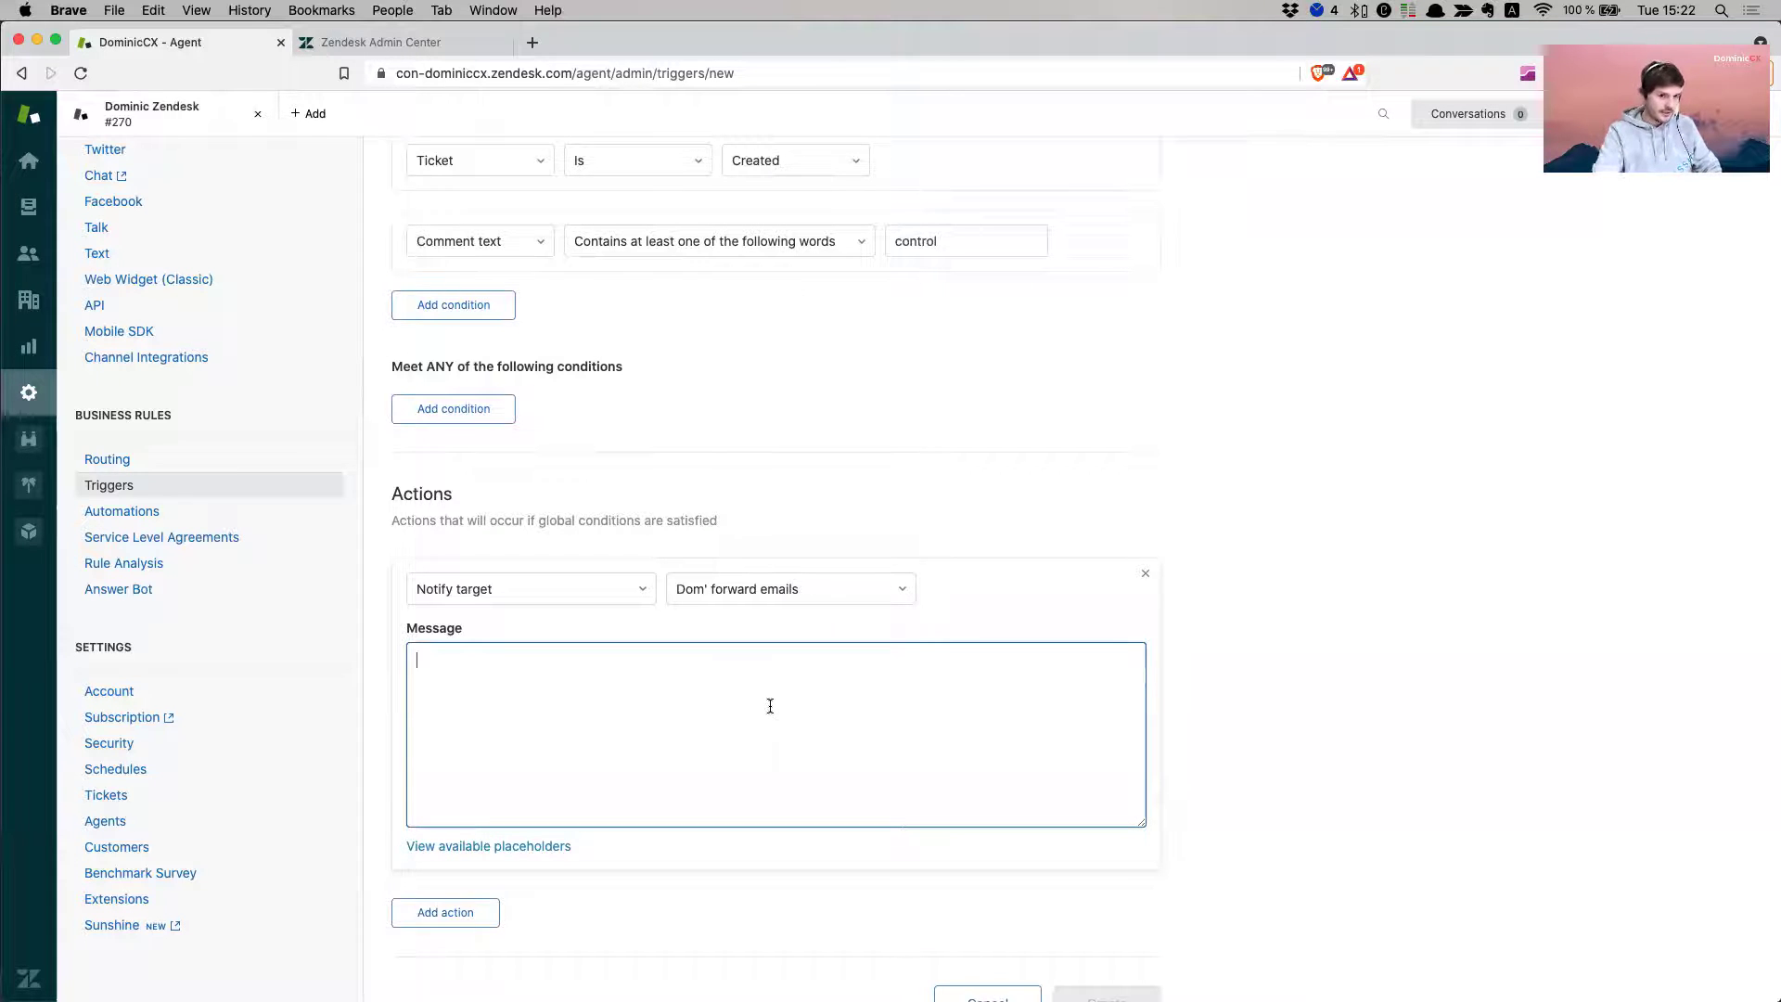
pyautogui.write('H')
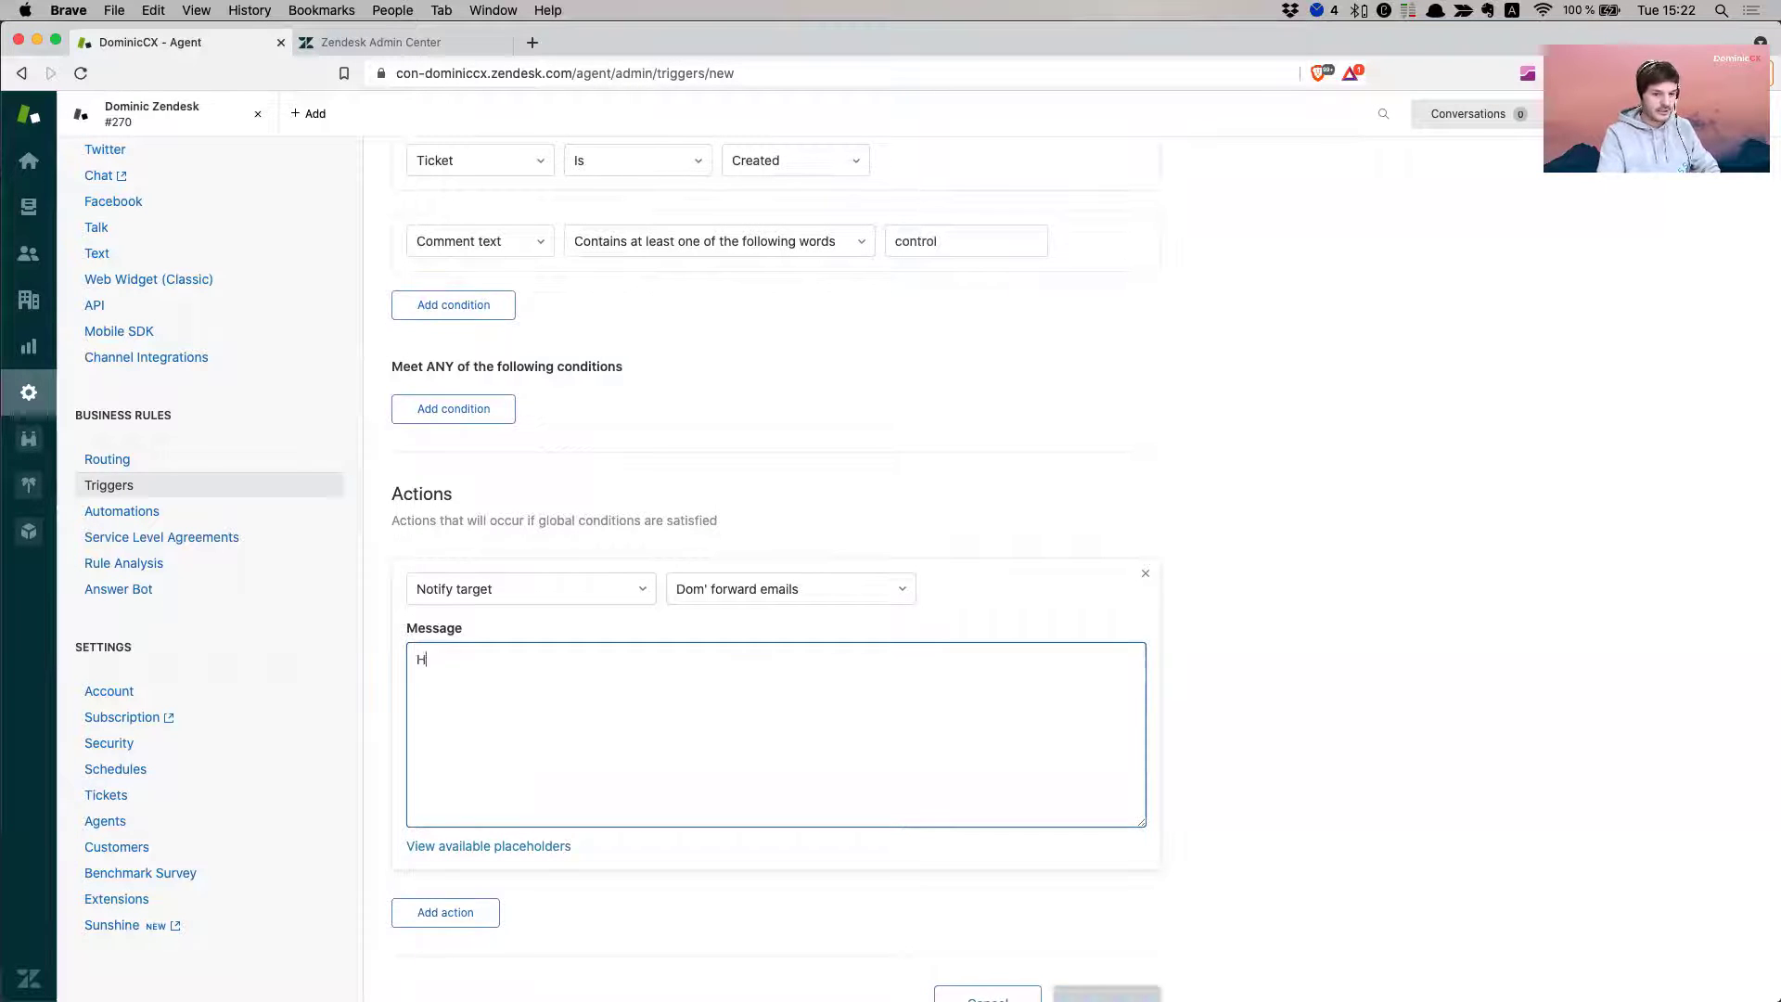
pyautogui.write('i Dom,')
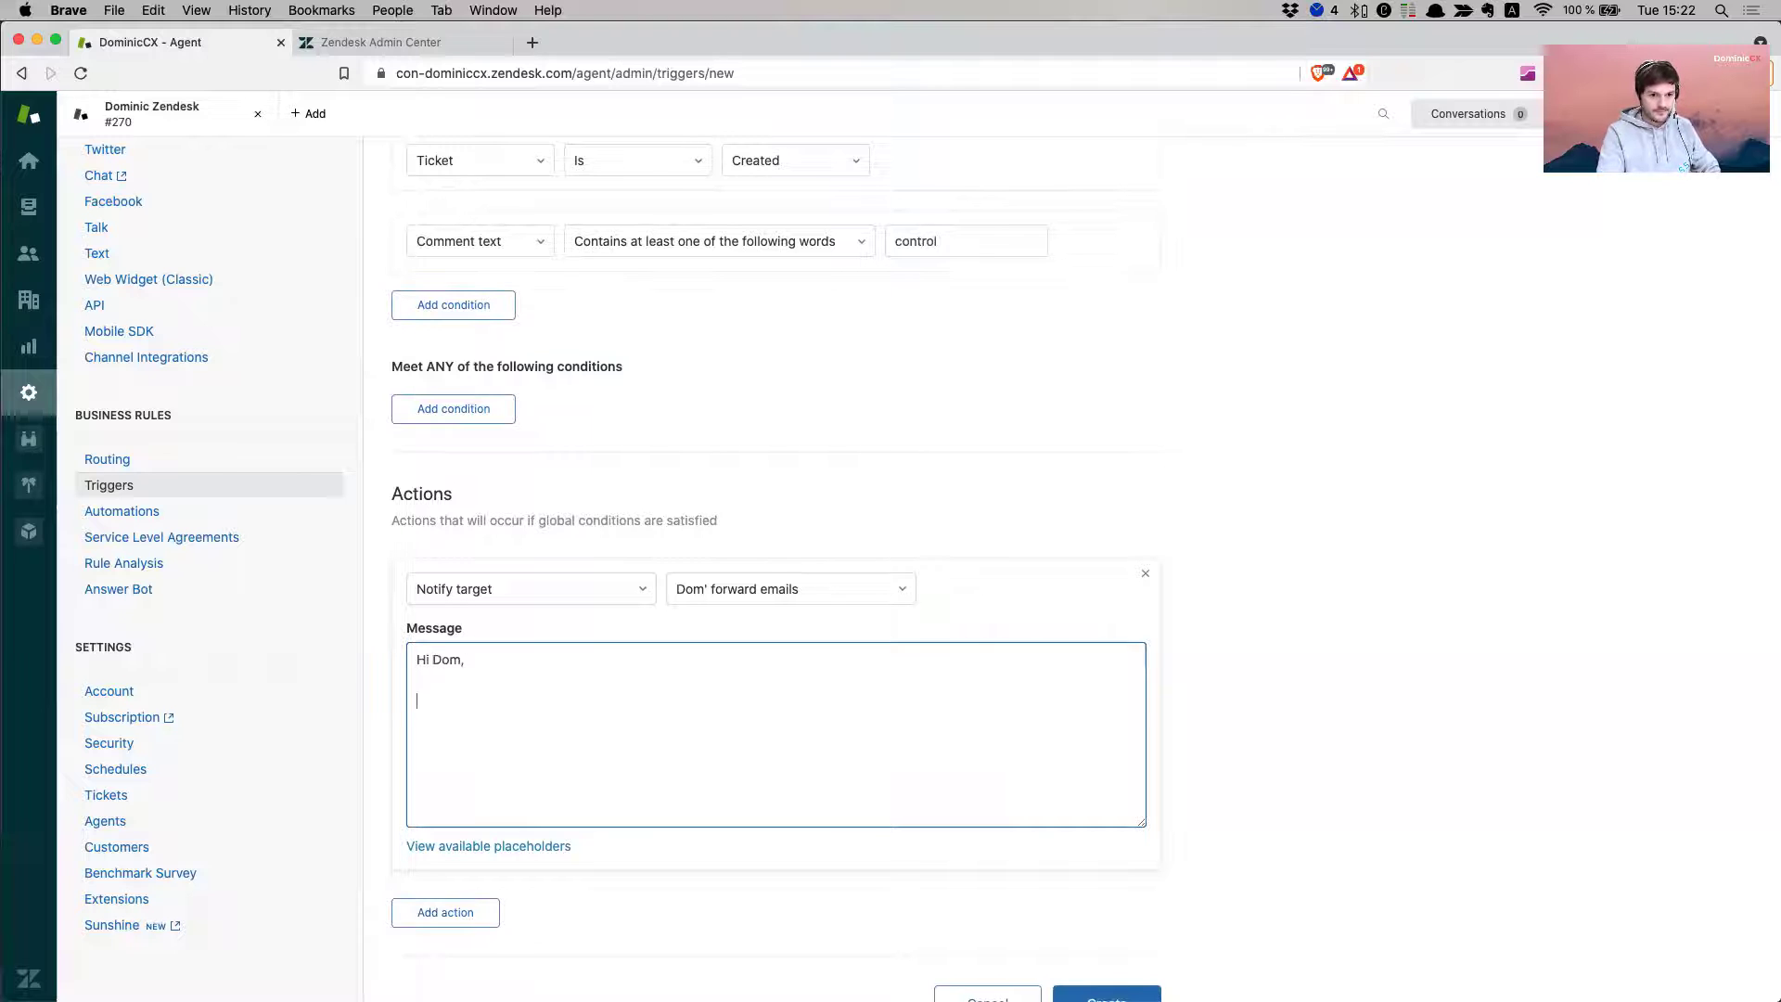
pyautogui.write('This is a lead for you')
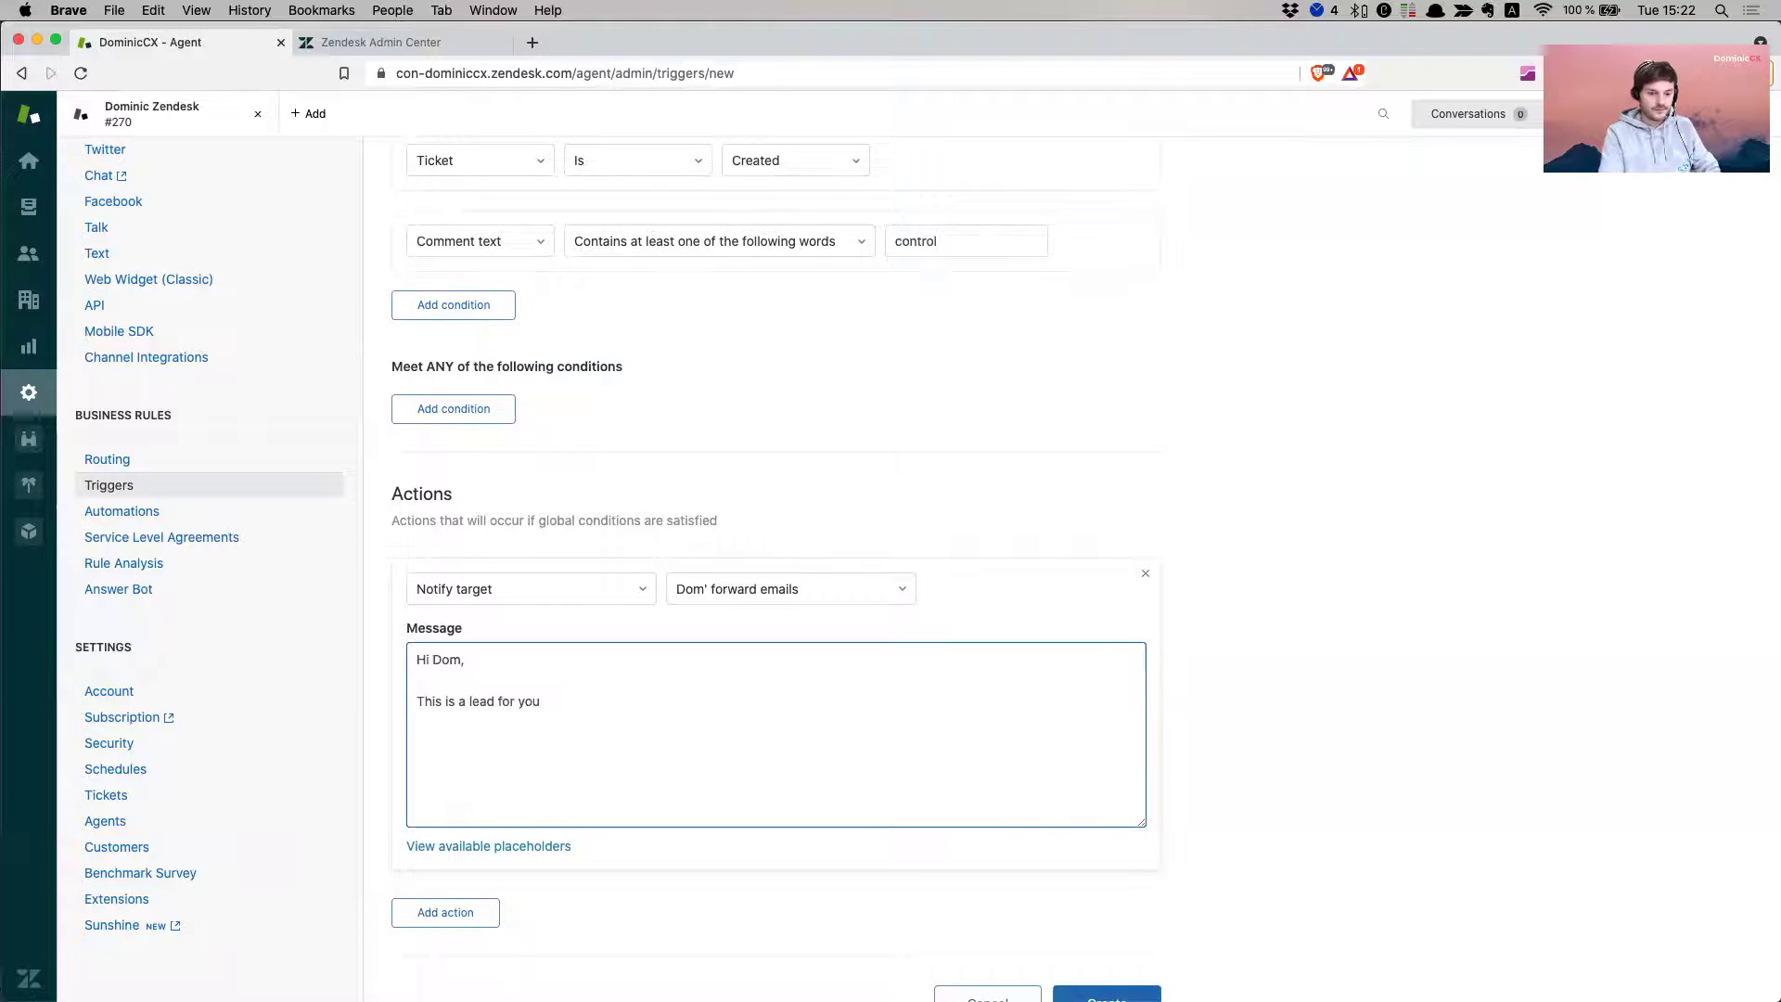
pyautogui.write(' to take ca')
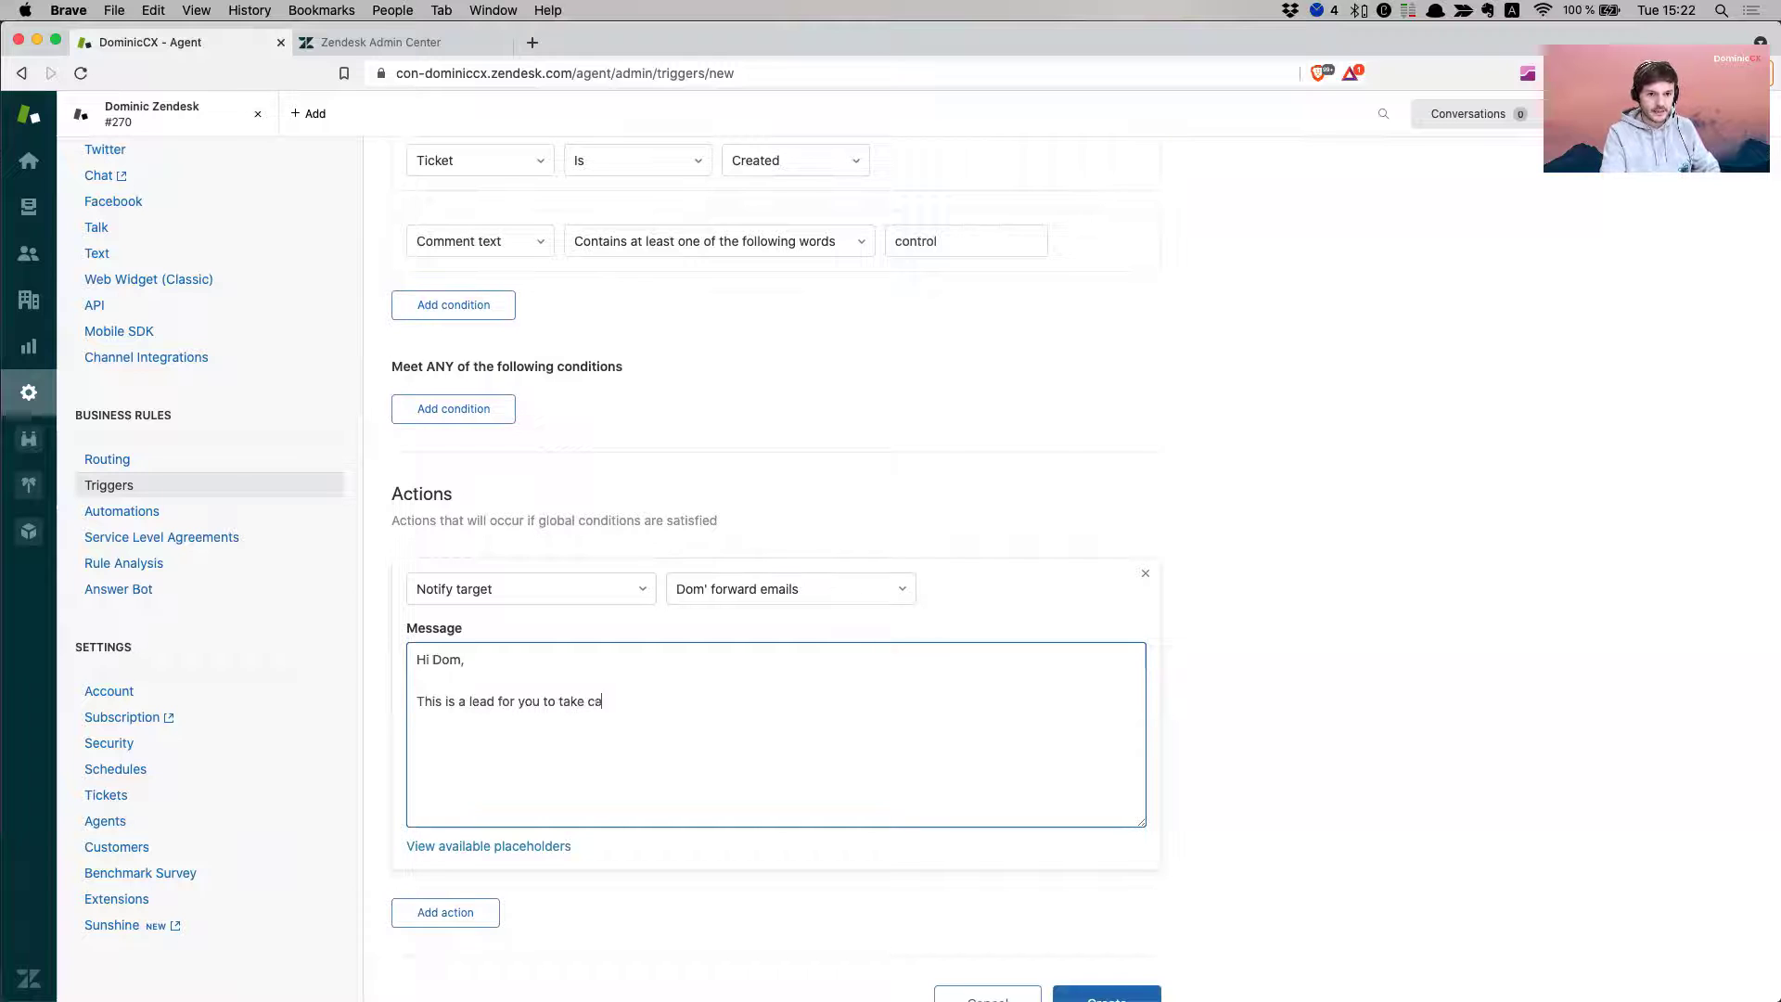
pyautogui.write('te ore of.')
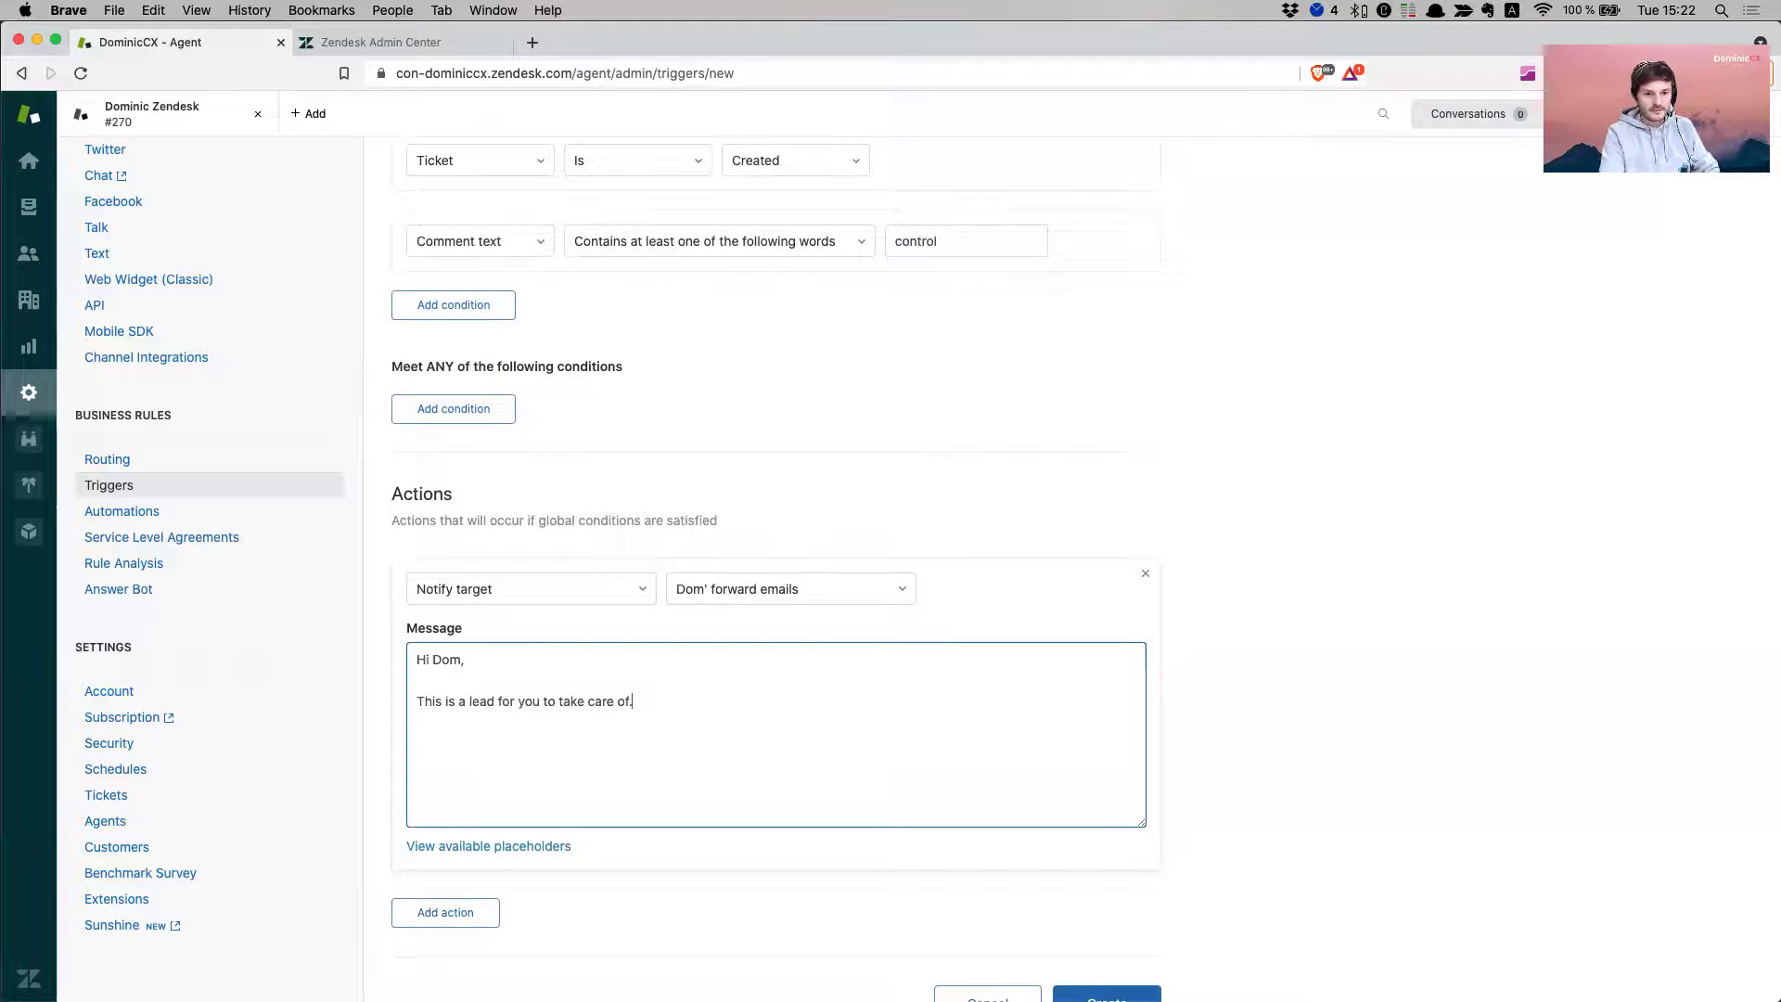
pyautogui.write(' Please r')
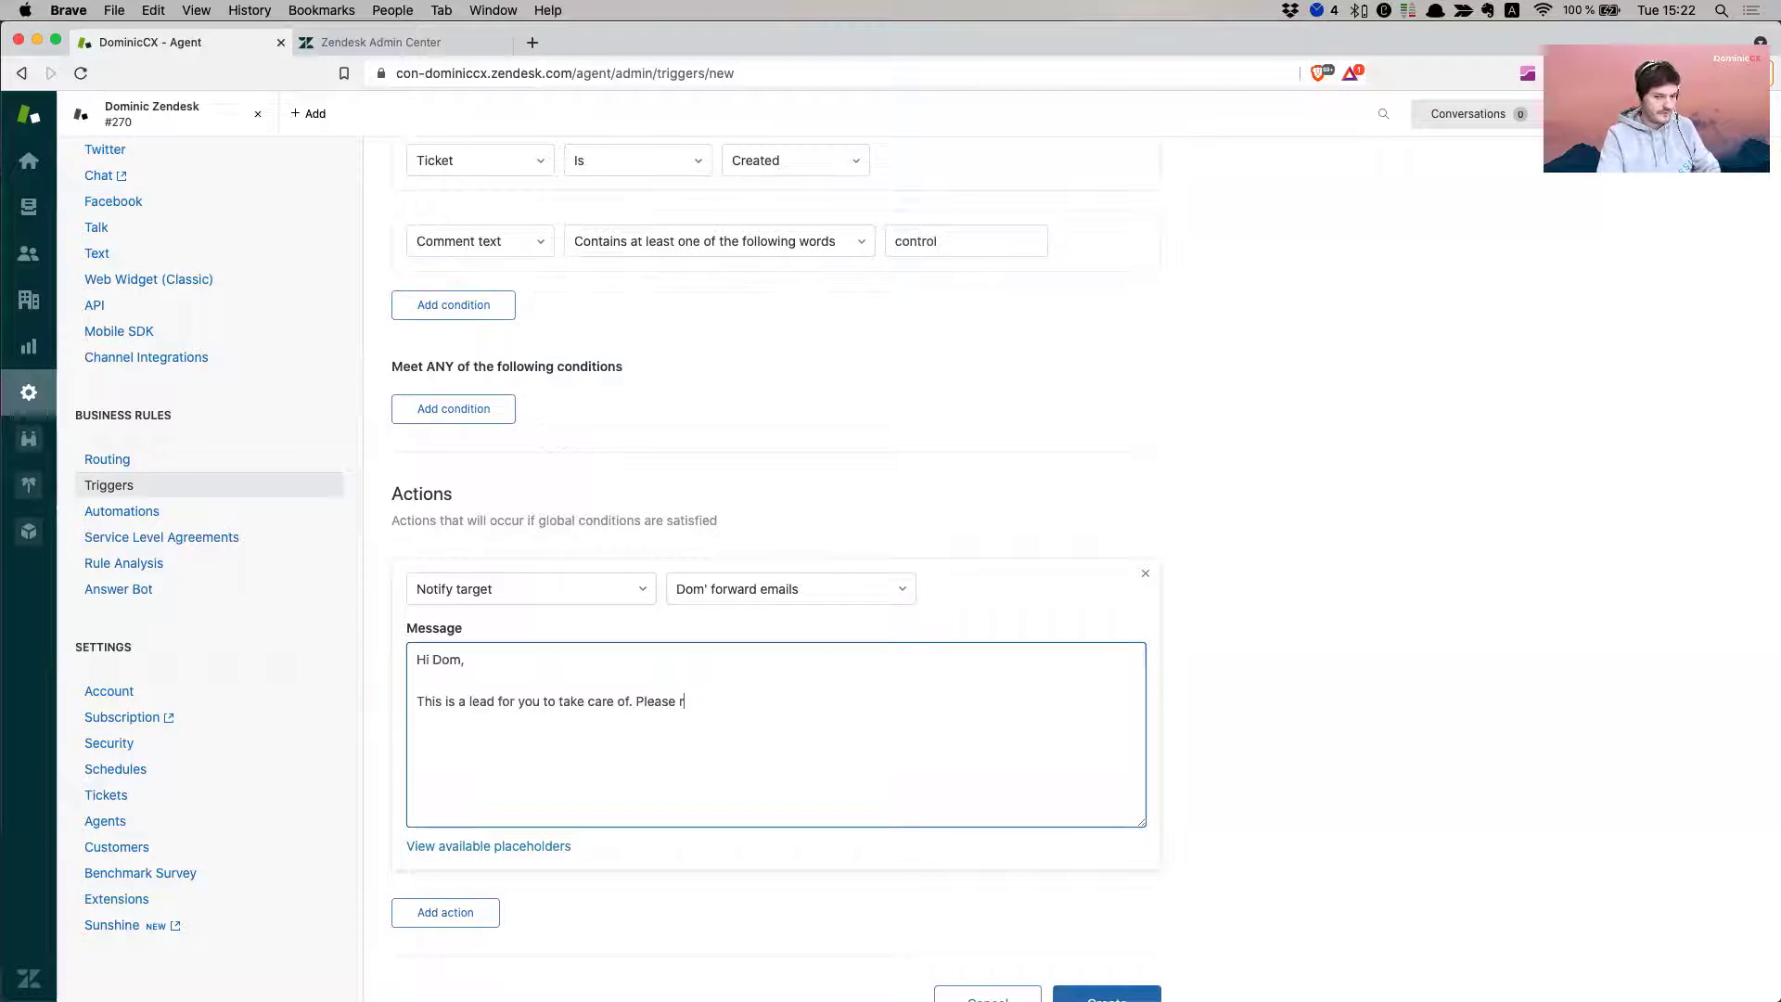
pyautogui.write('eview')
pyautogui.write('Rha')
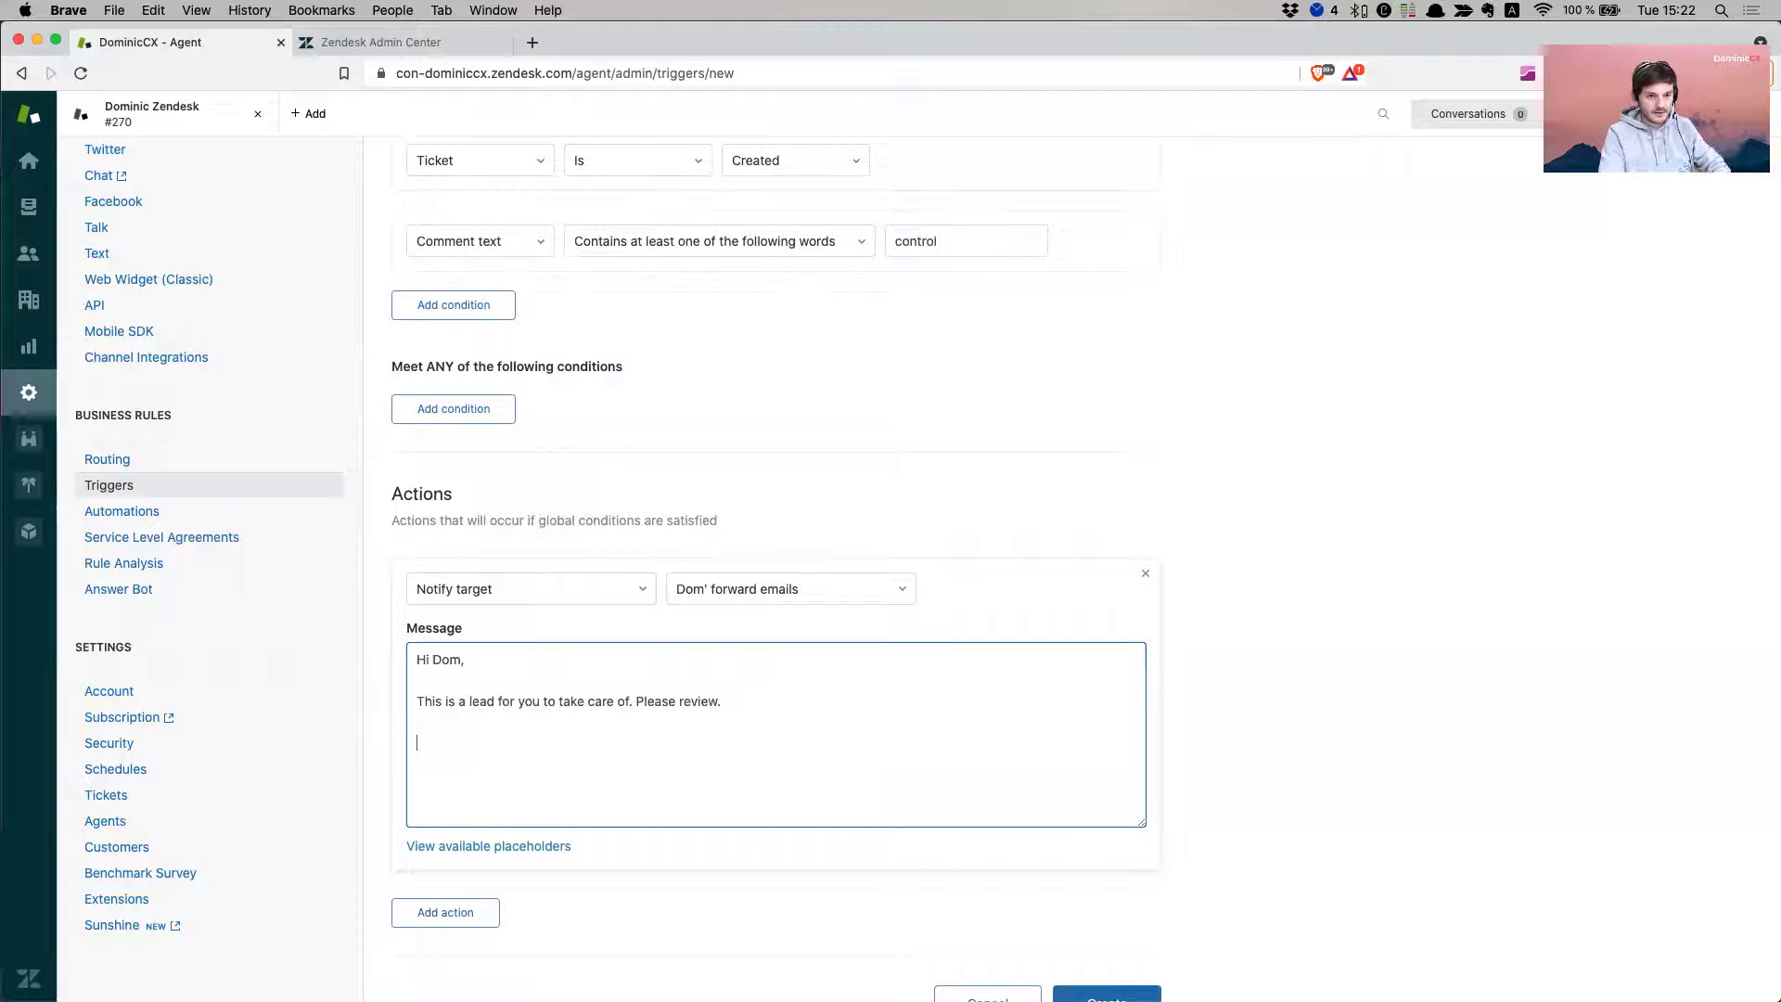
pyautogui.press('BackSpace')
pyautogui.write('Ta')
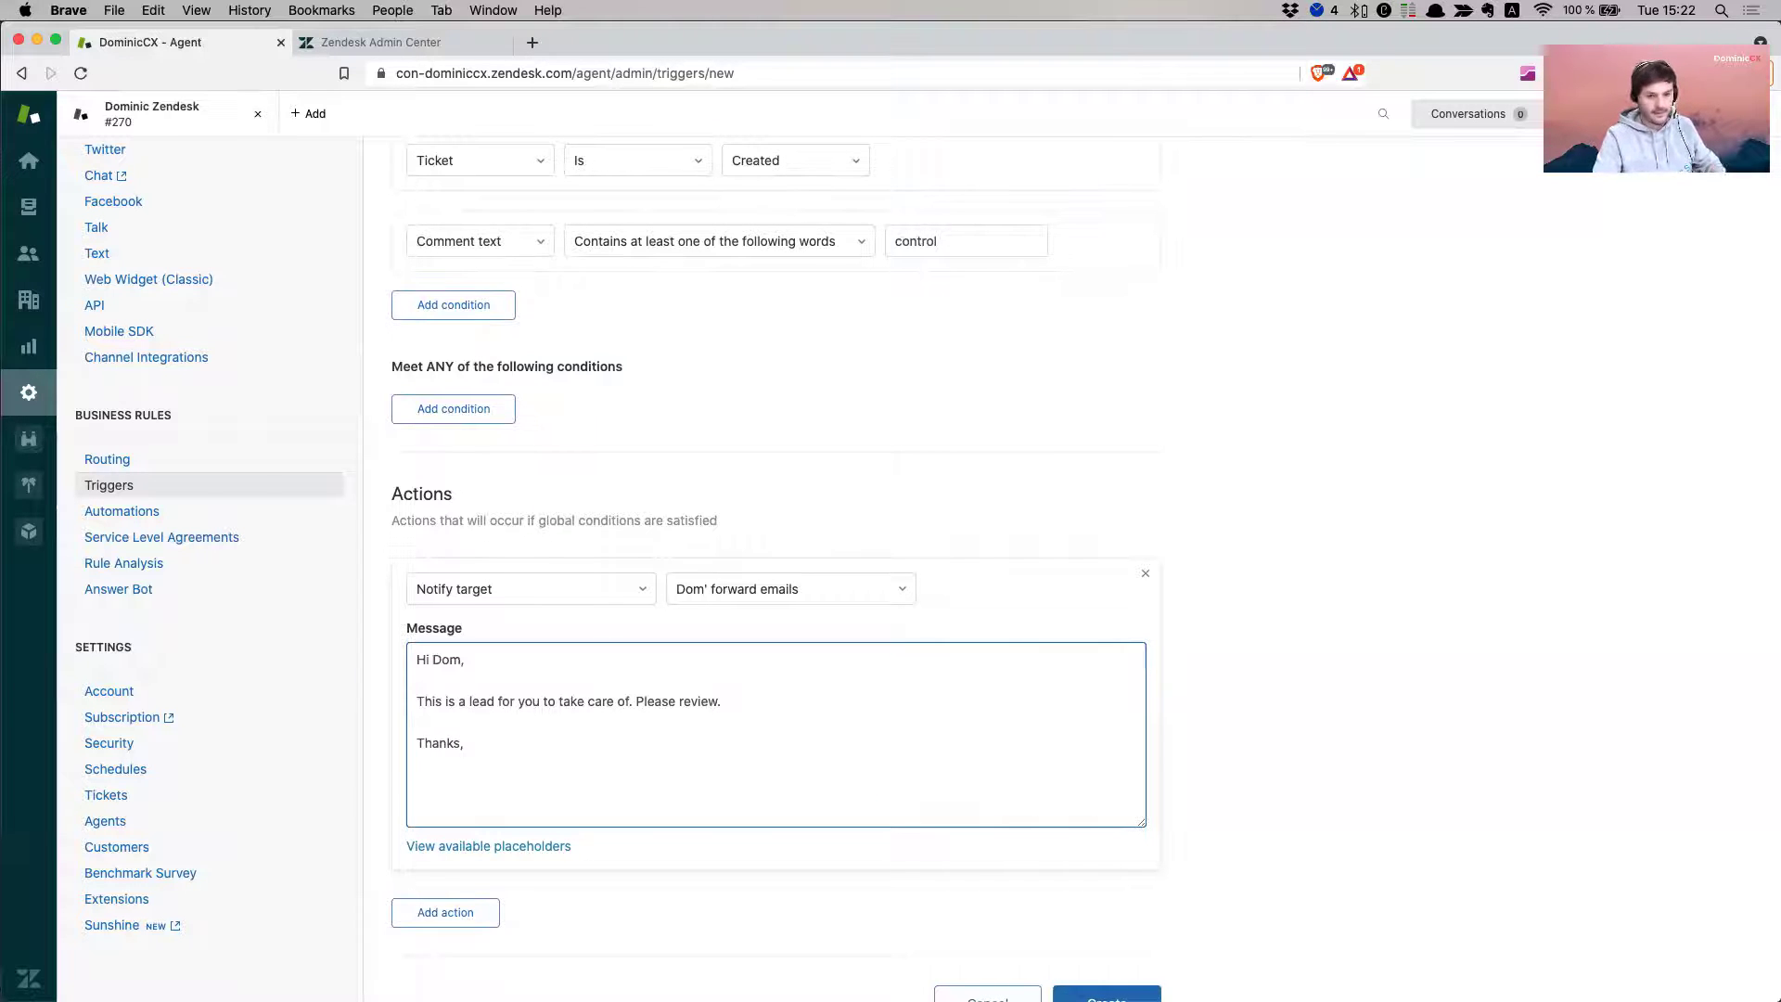
pyautogui.scroll(-1, 1289, 679)
pyautogui.click(1106, 996)
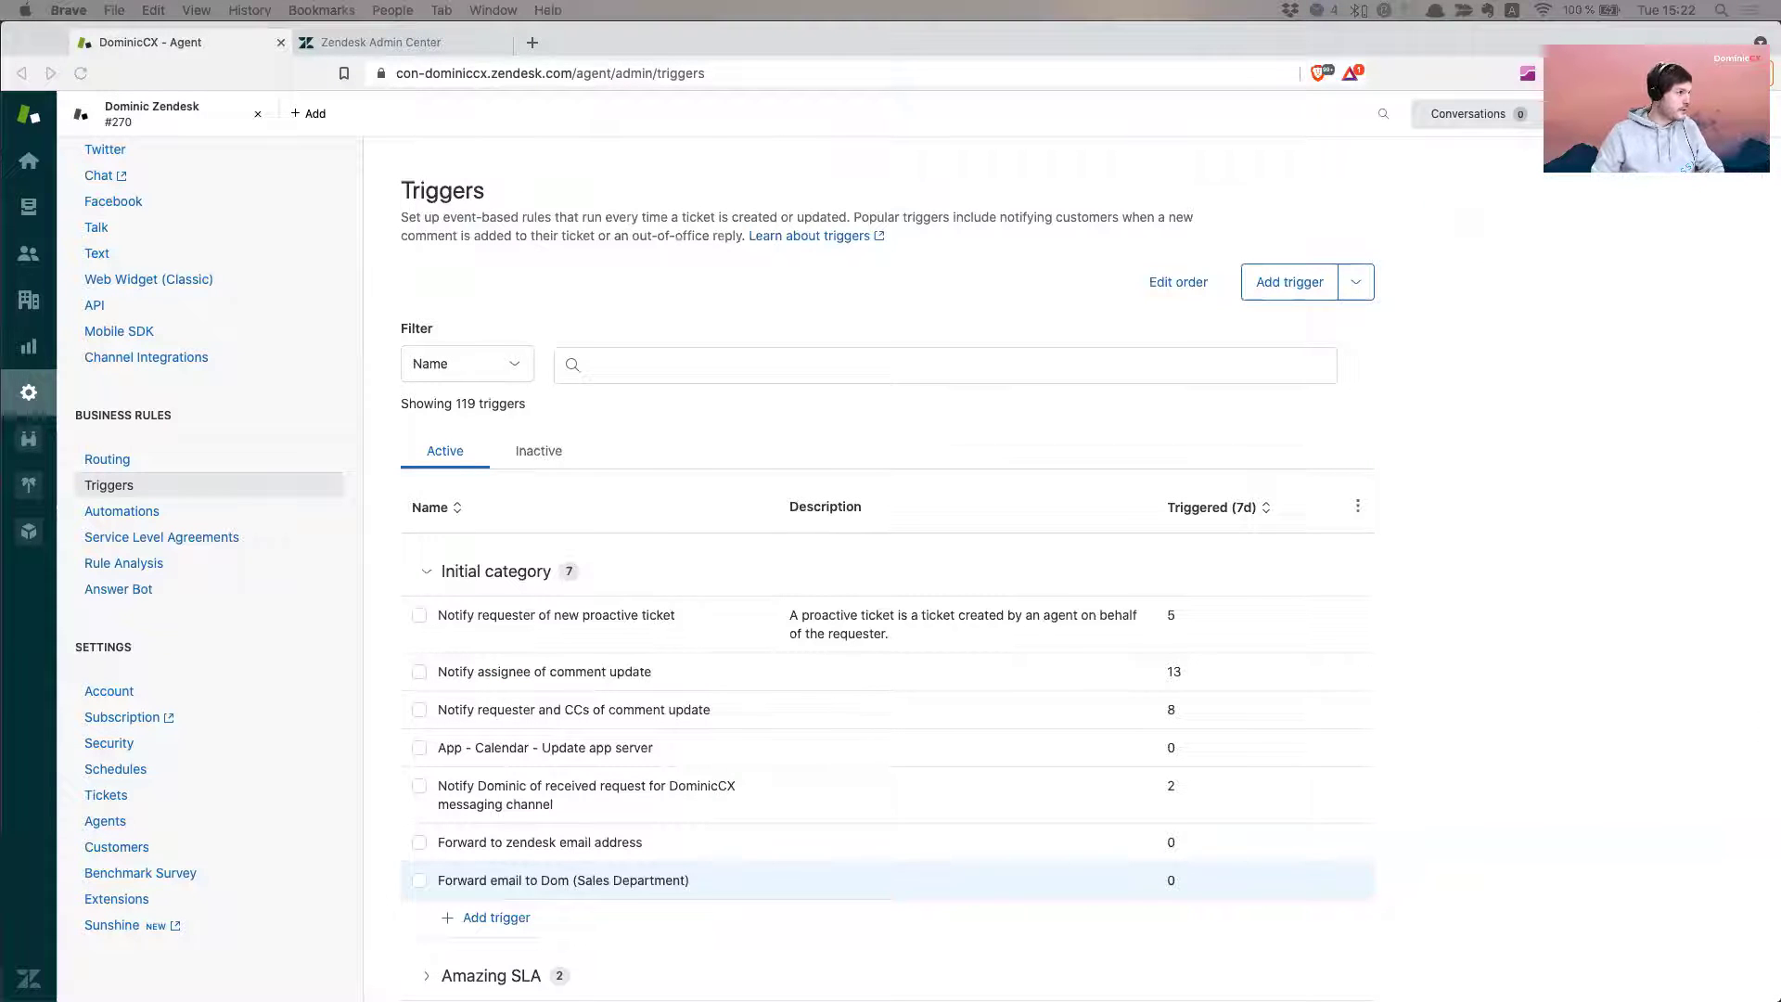
# - Open Channels > Email and select the first brand's default support address
pyautogui.press('super+n')
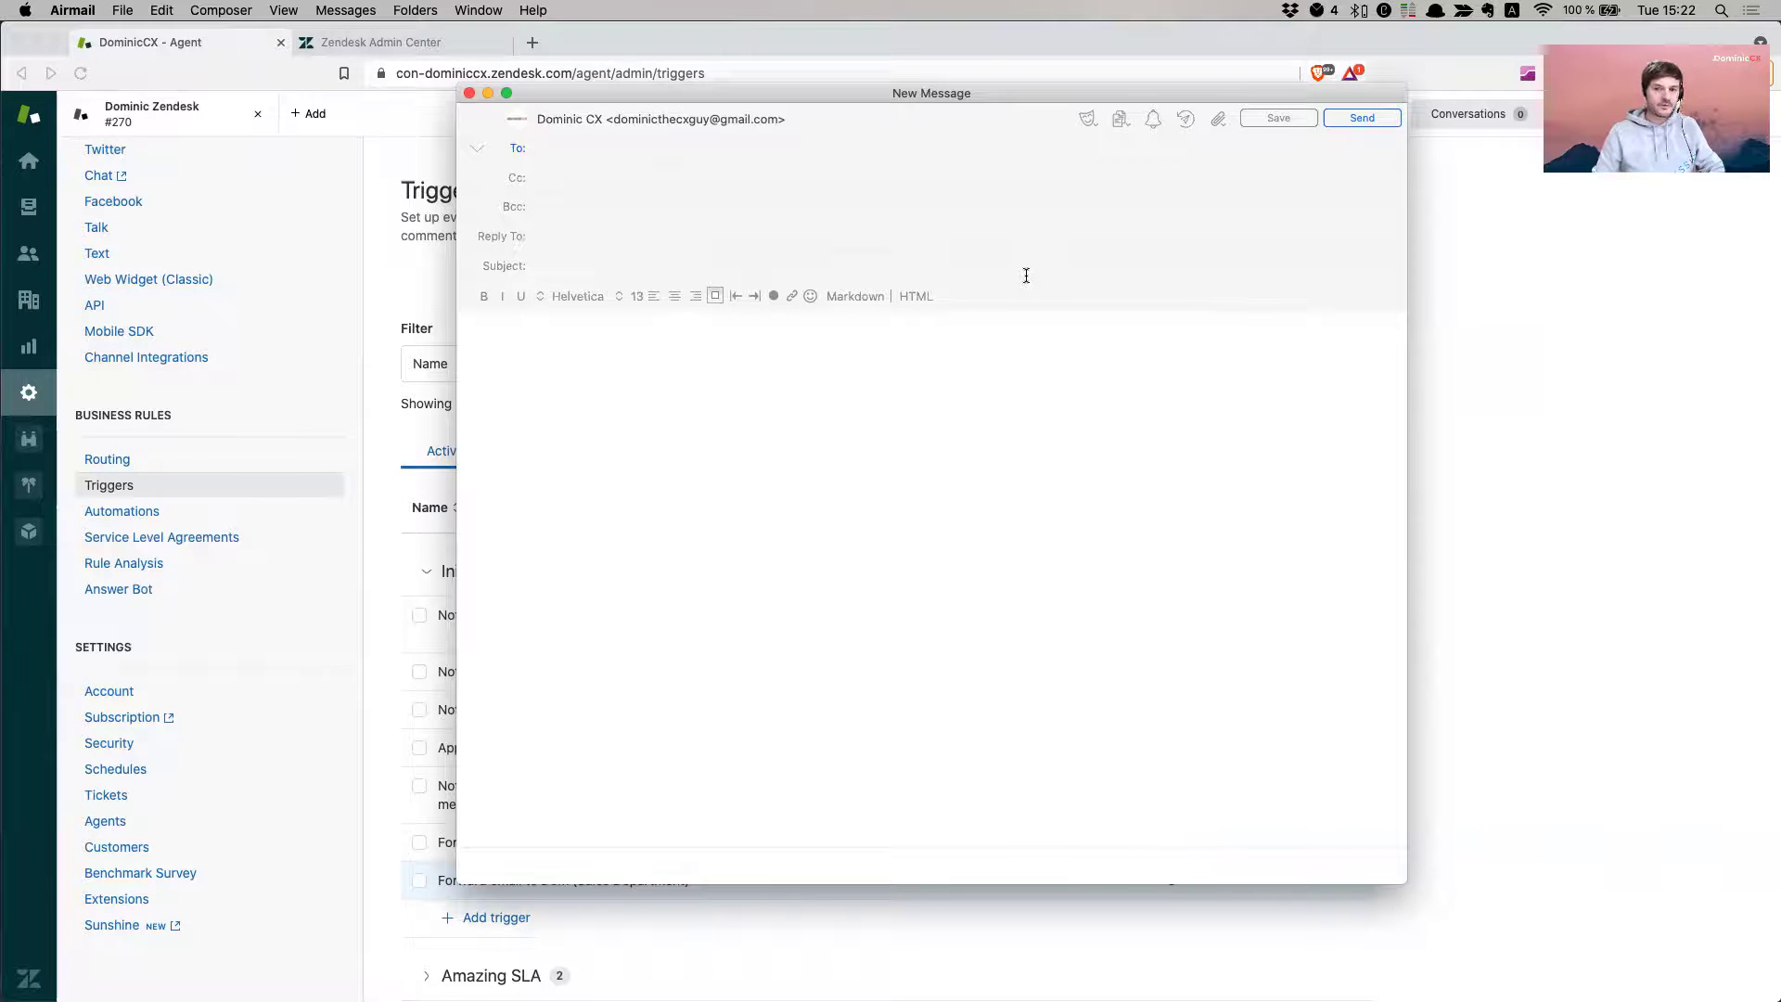
pyautogui.click(1503, 473)
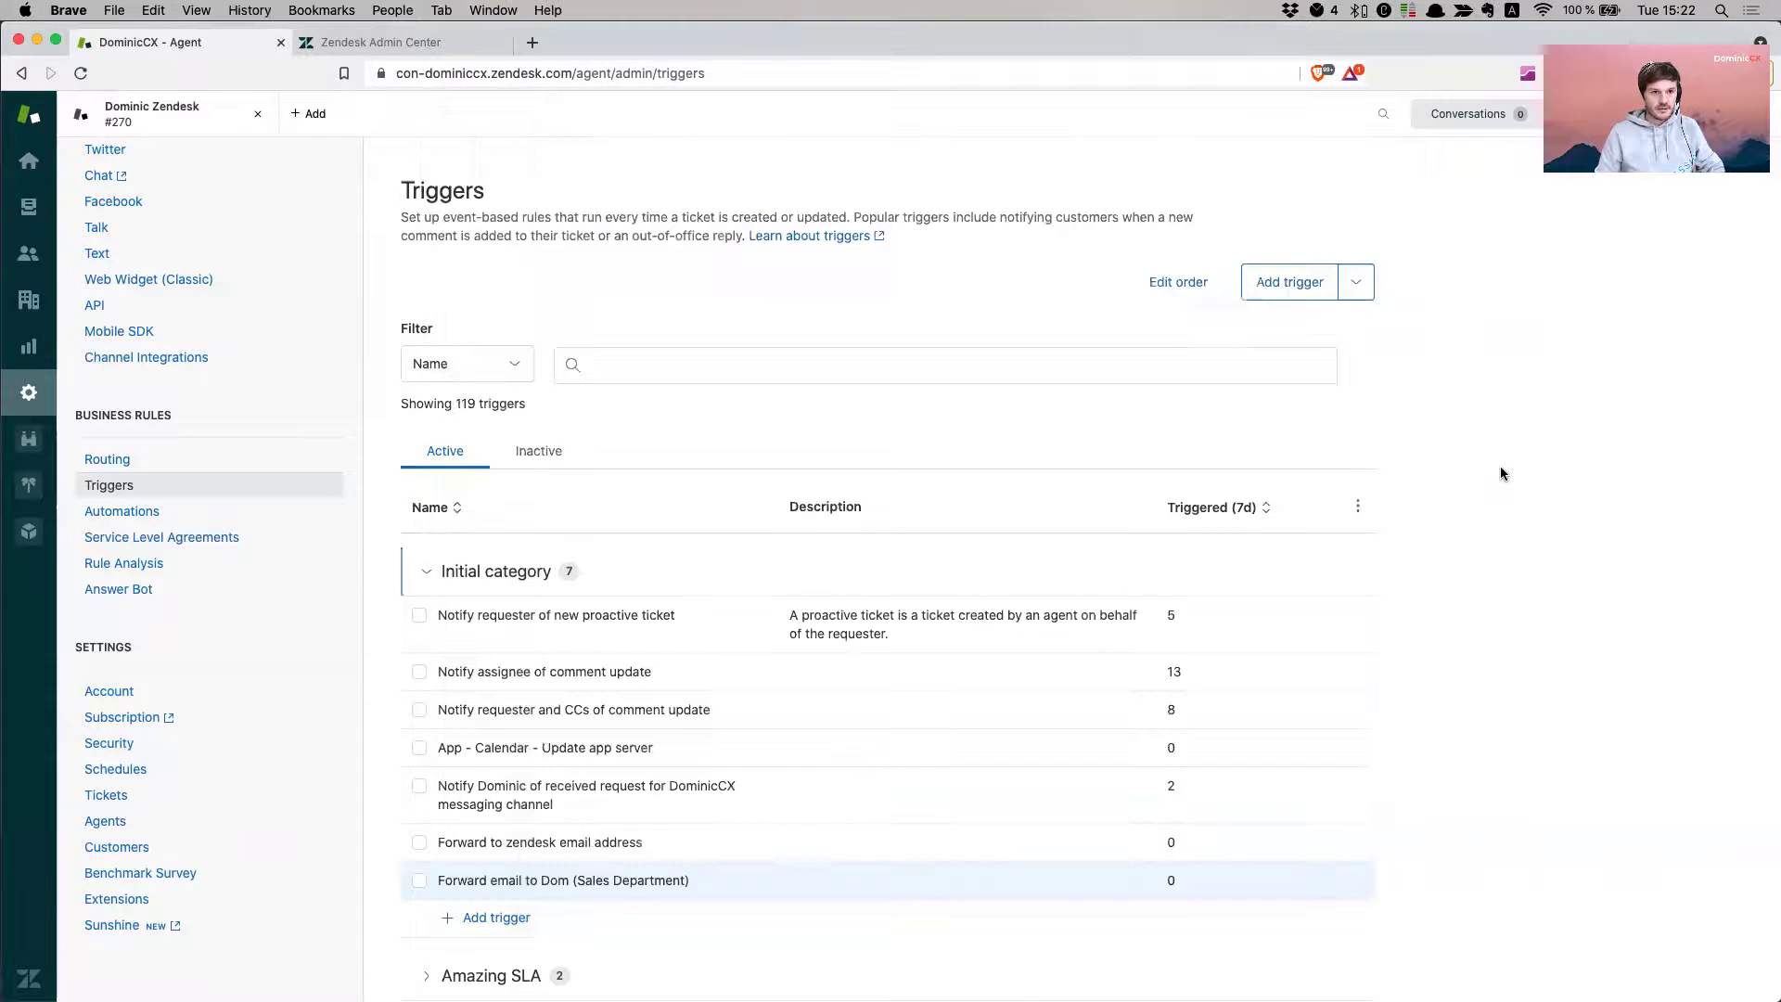
pyautogui.scroll(5, 211, 509)
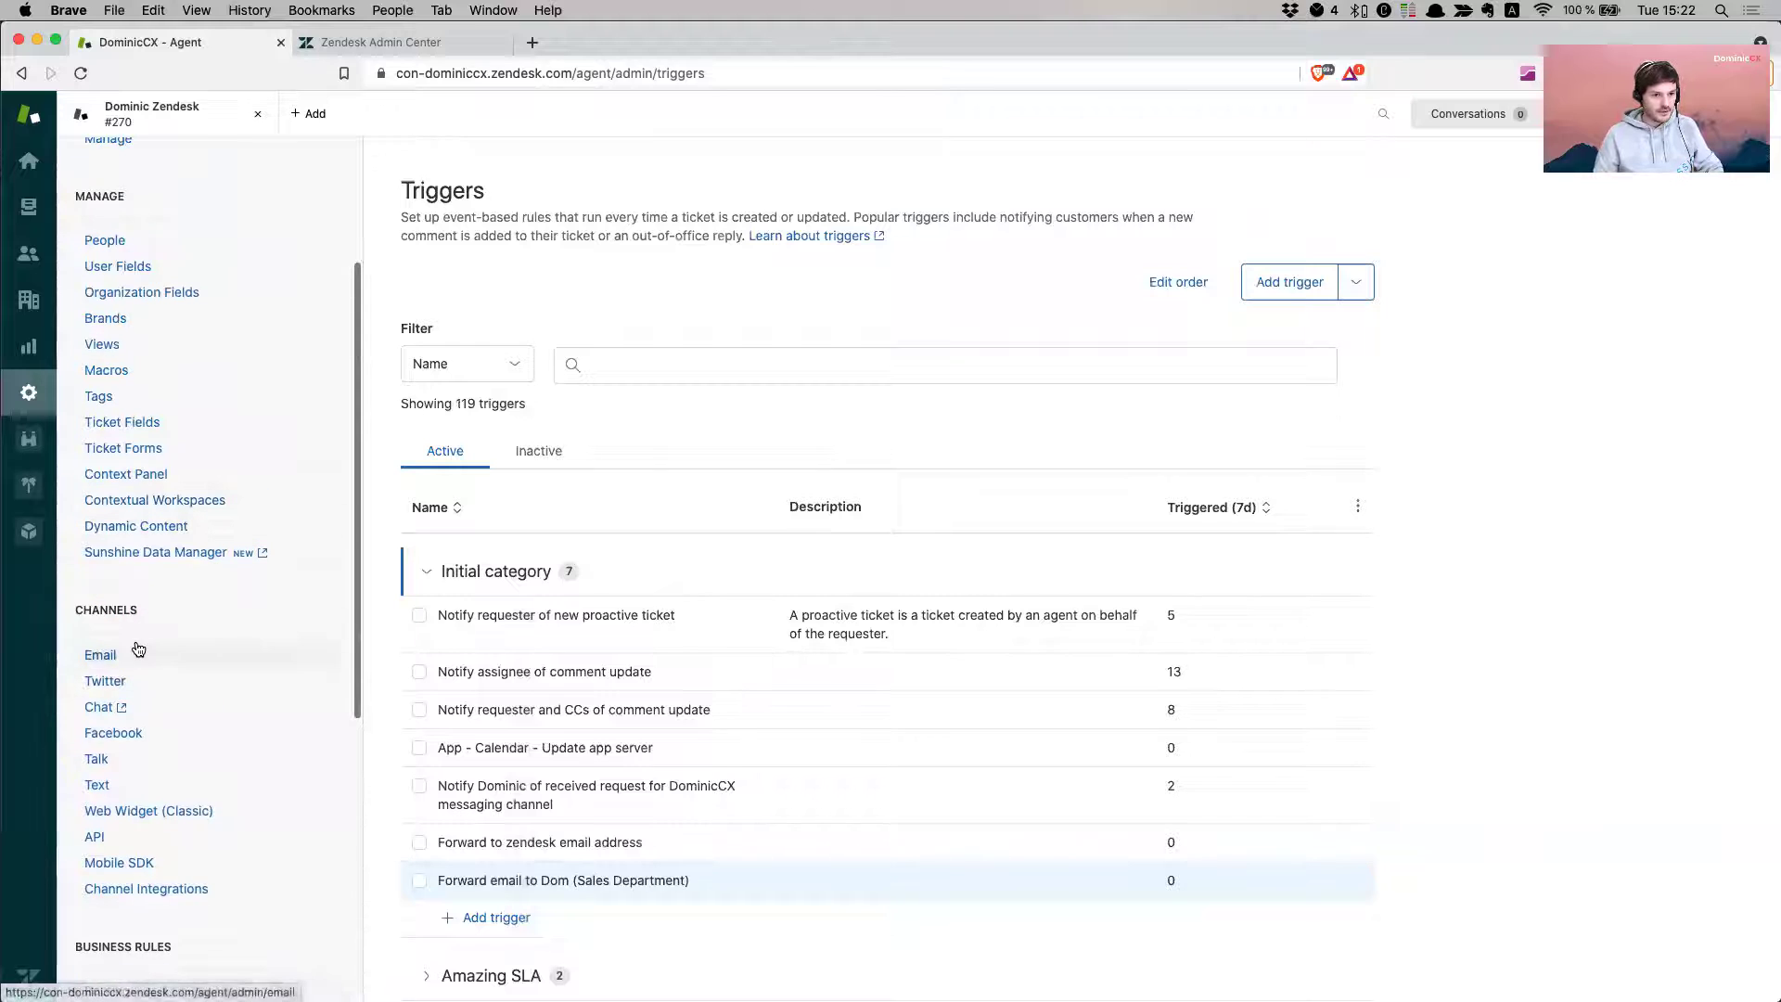
pyautogui.click(136, 651)
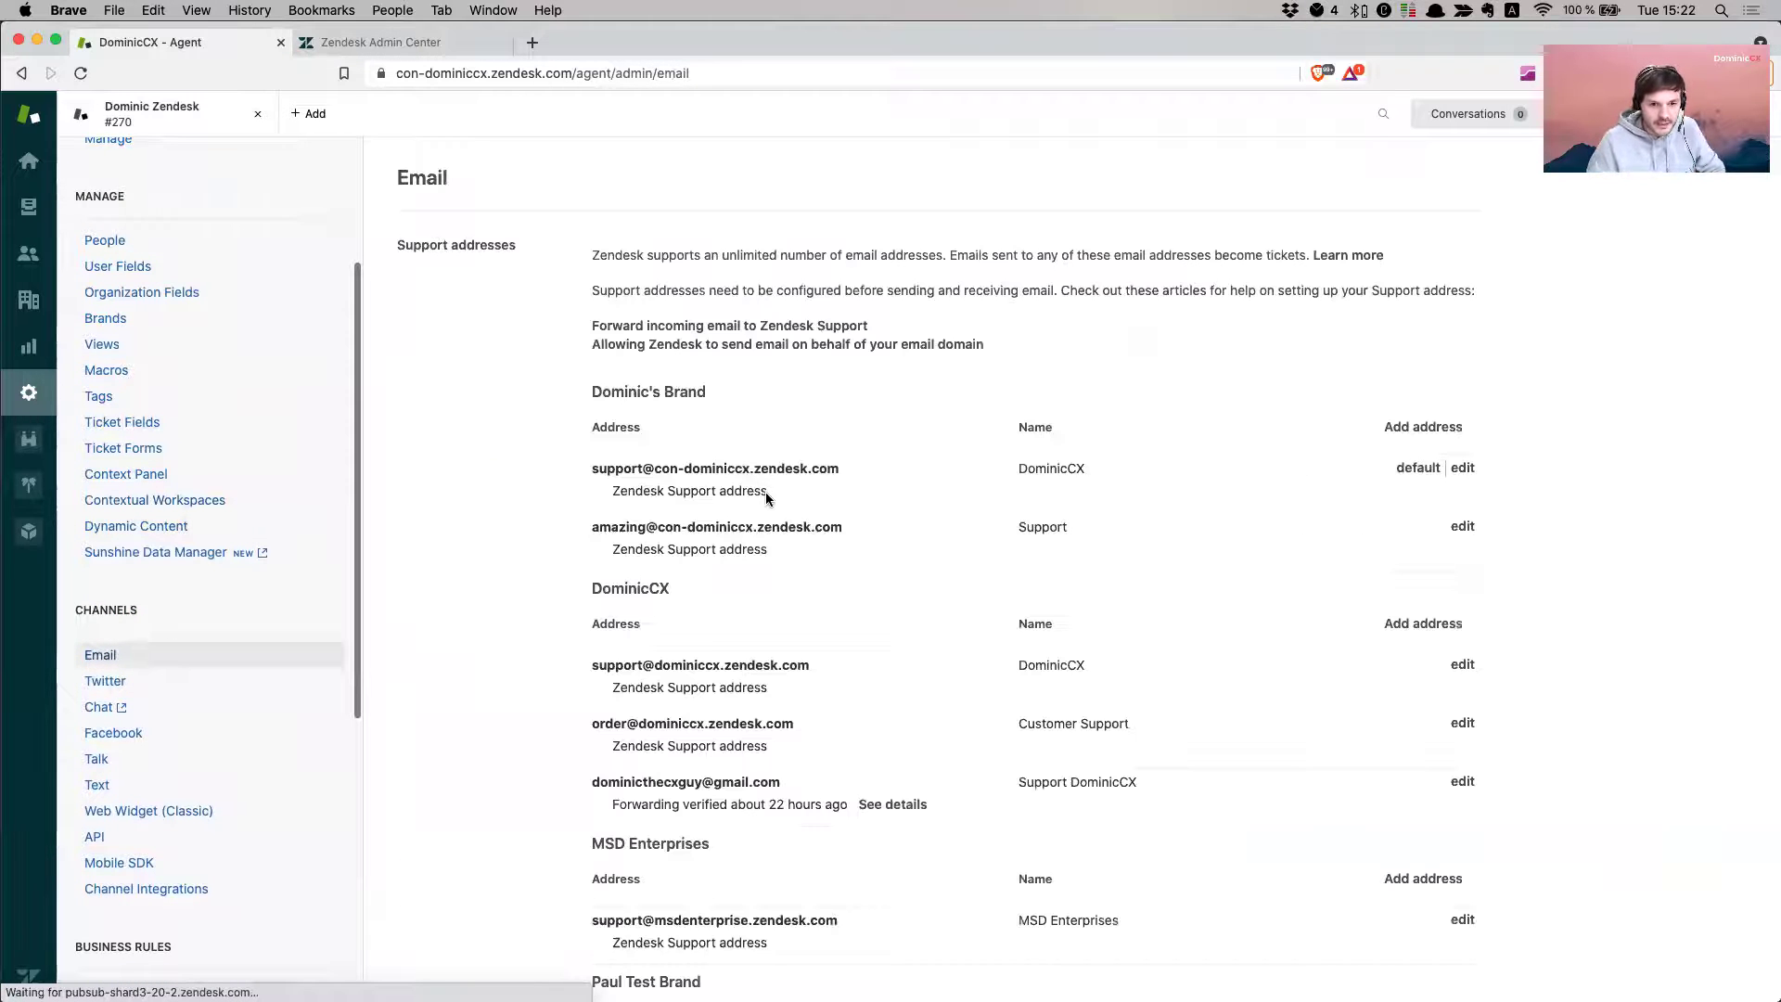
pyautogui.moveTo(592, 471); pyautogui.dragTo(836, 469)
pyautogui.press('super+c')
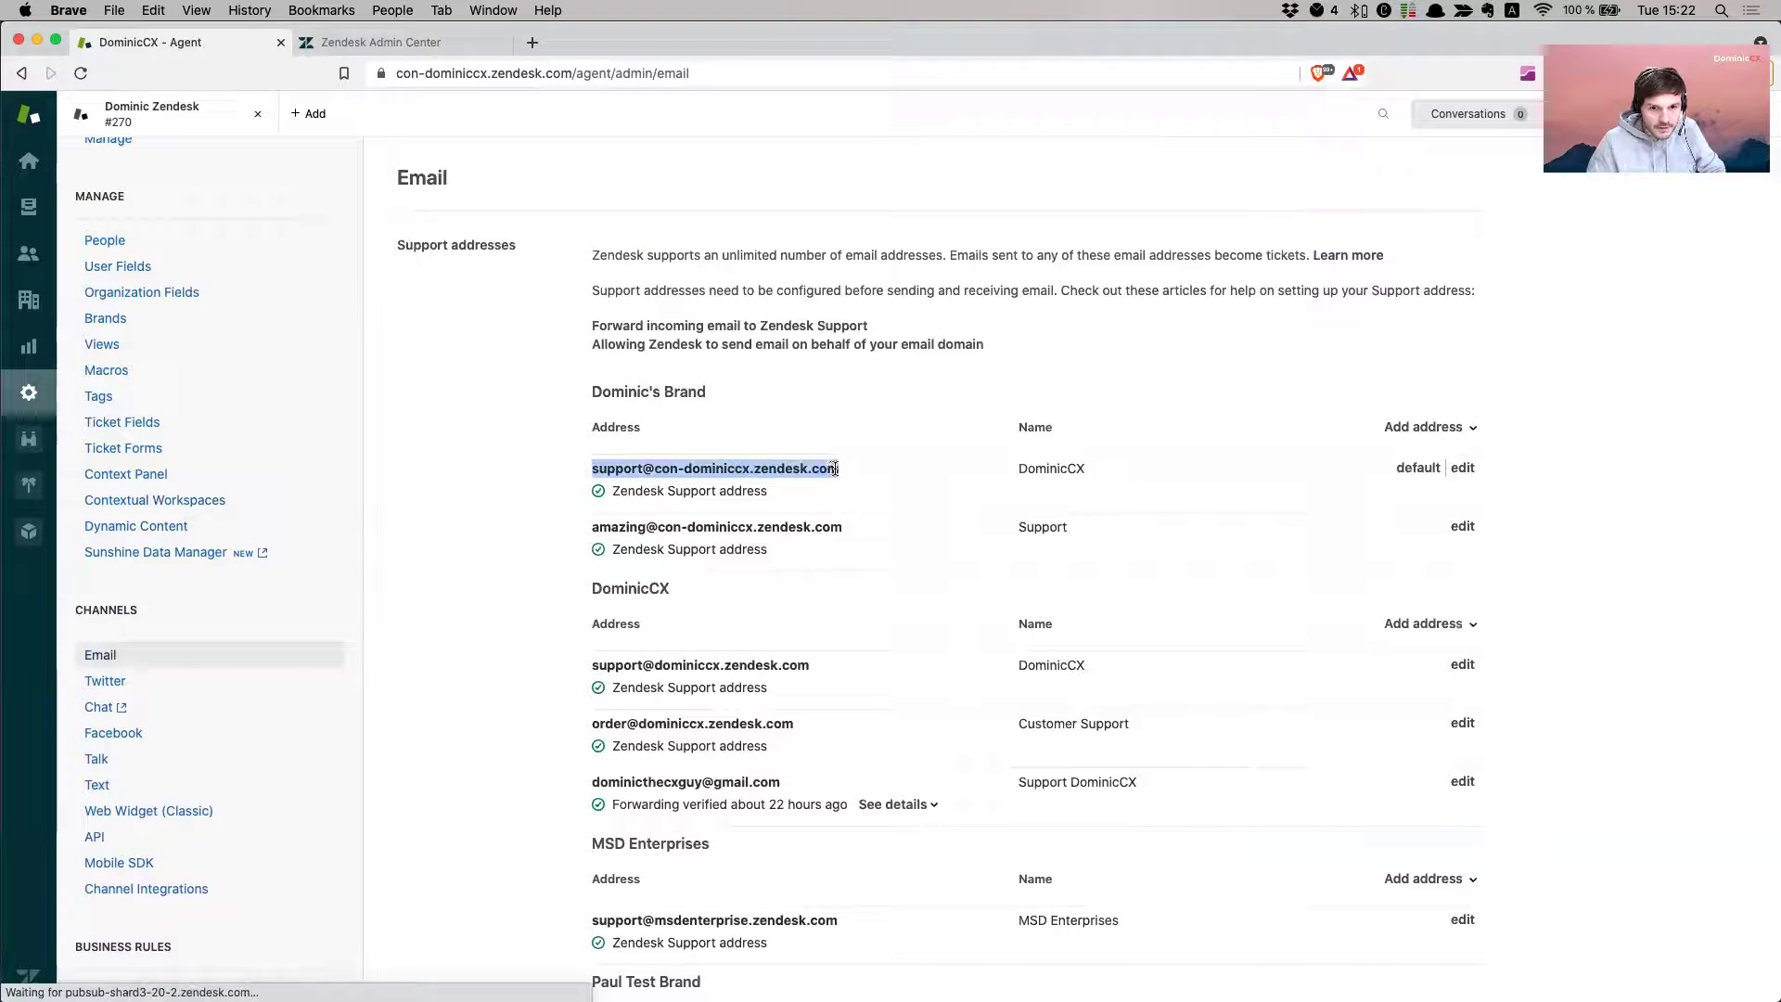
# - Start a new Airmail message to the pasted support address with a forwarding-test subject
pyautogui.hotkey('ctrl', 'alt', 'n')
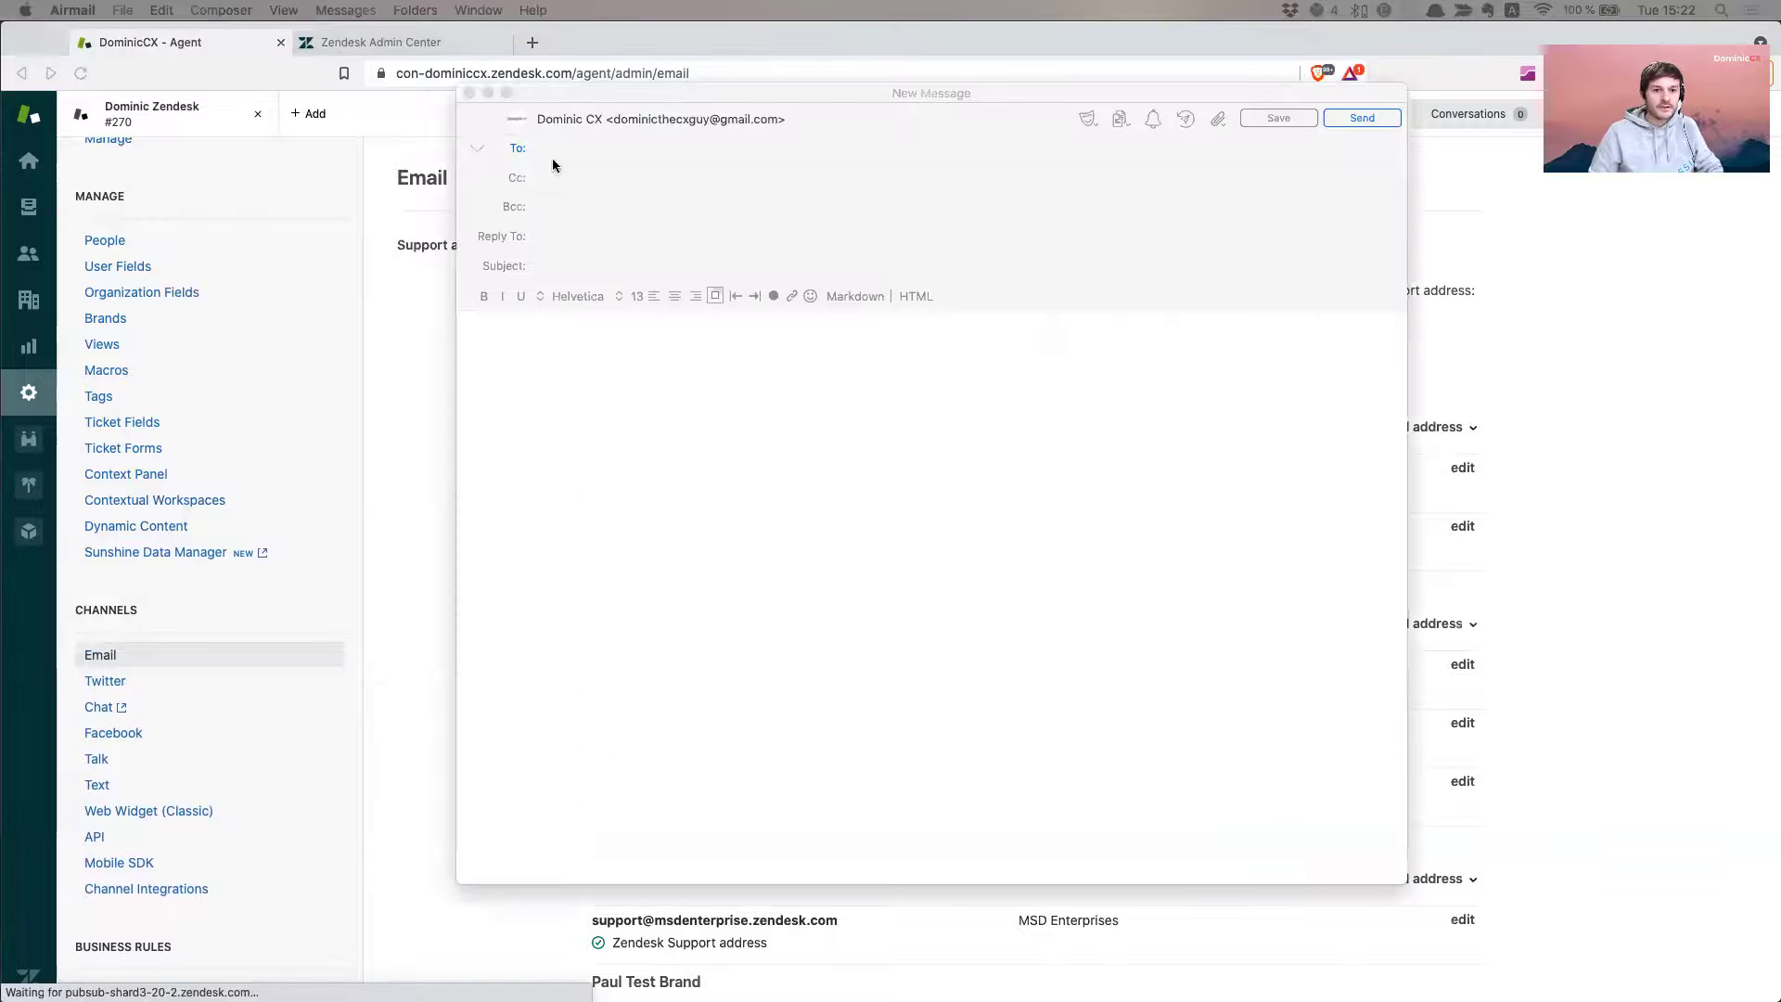
pyautogui.press('super+v')
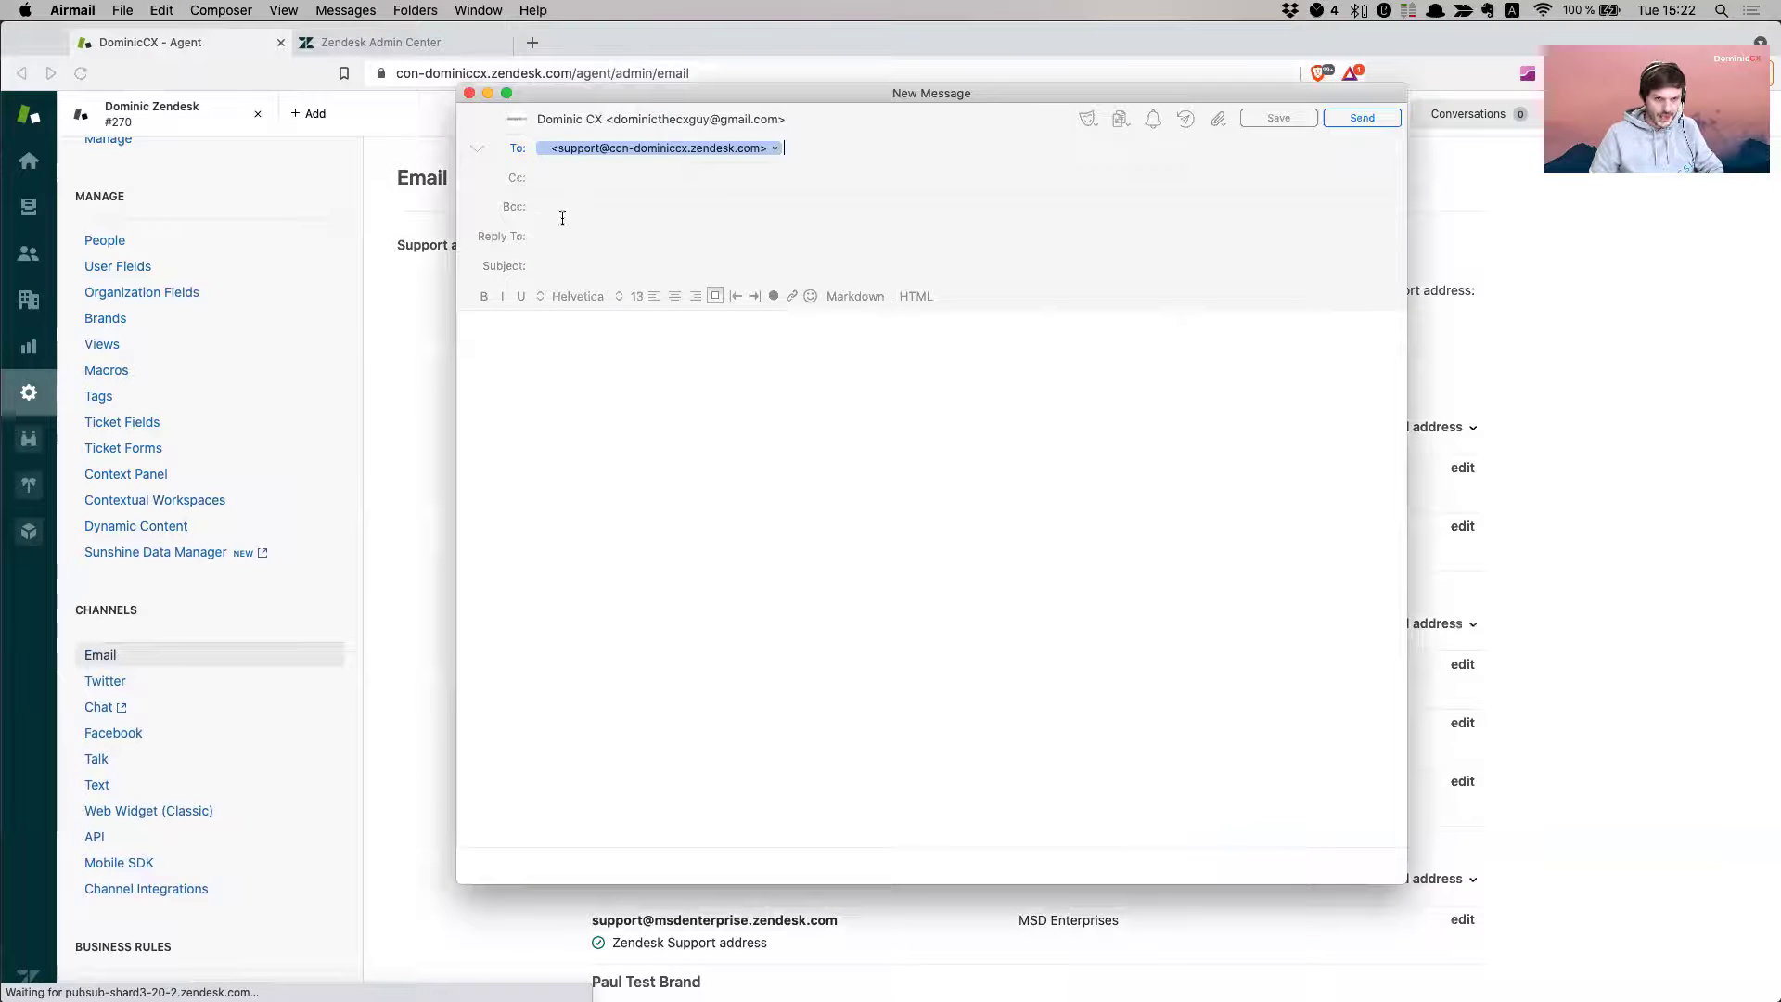
pyautogui.press('Tab')
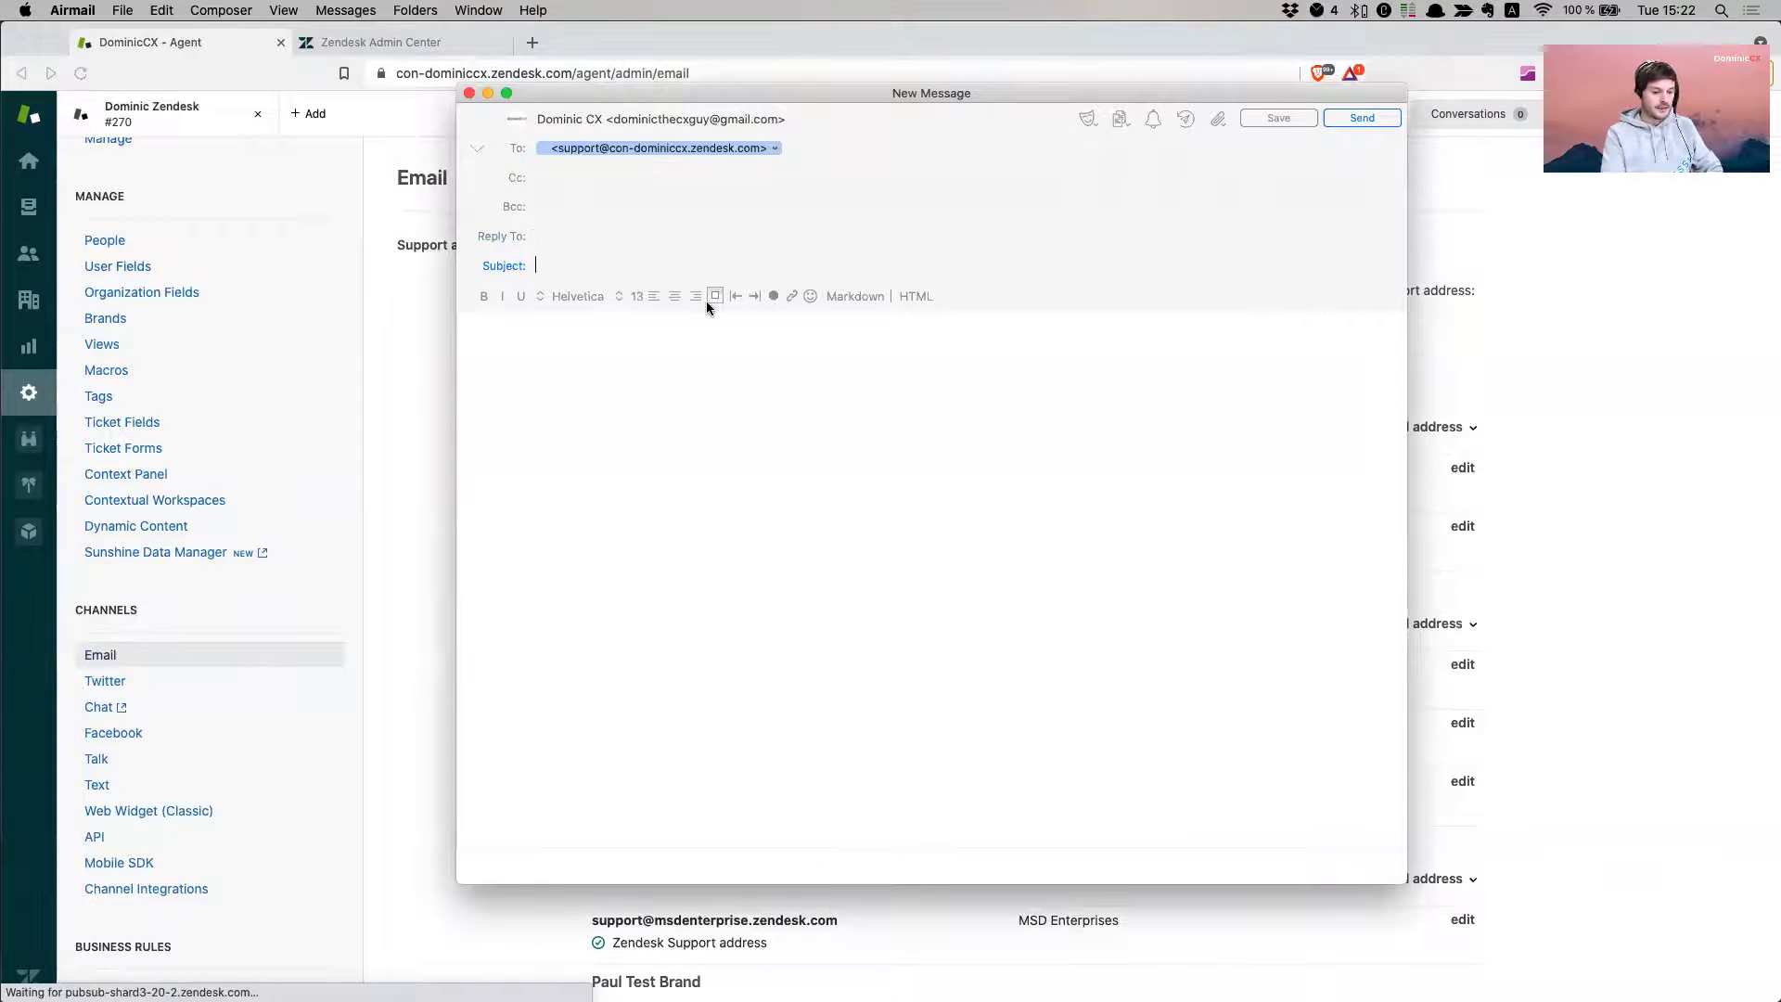
pyautogui.write('Test to see if this ')
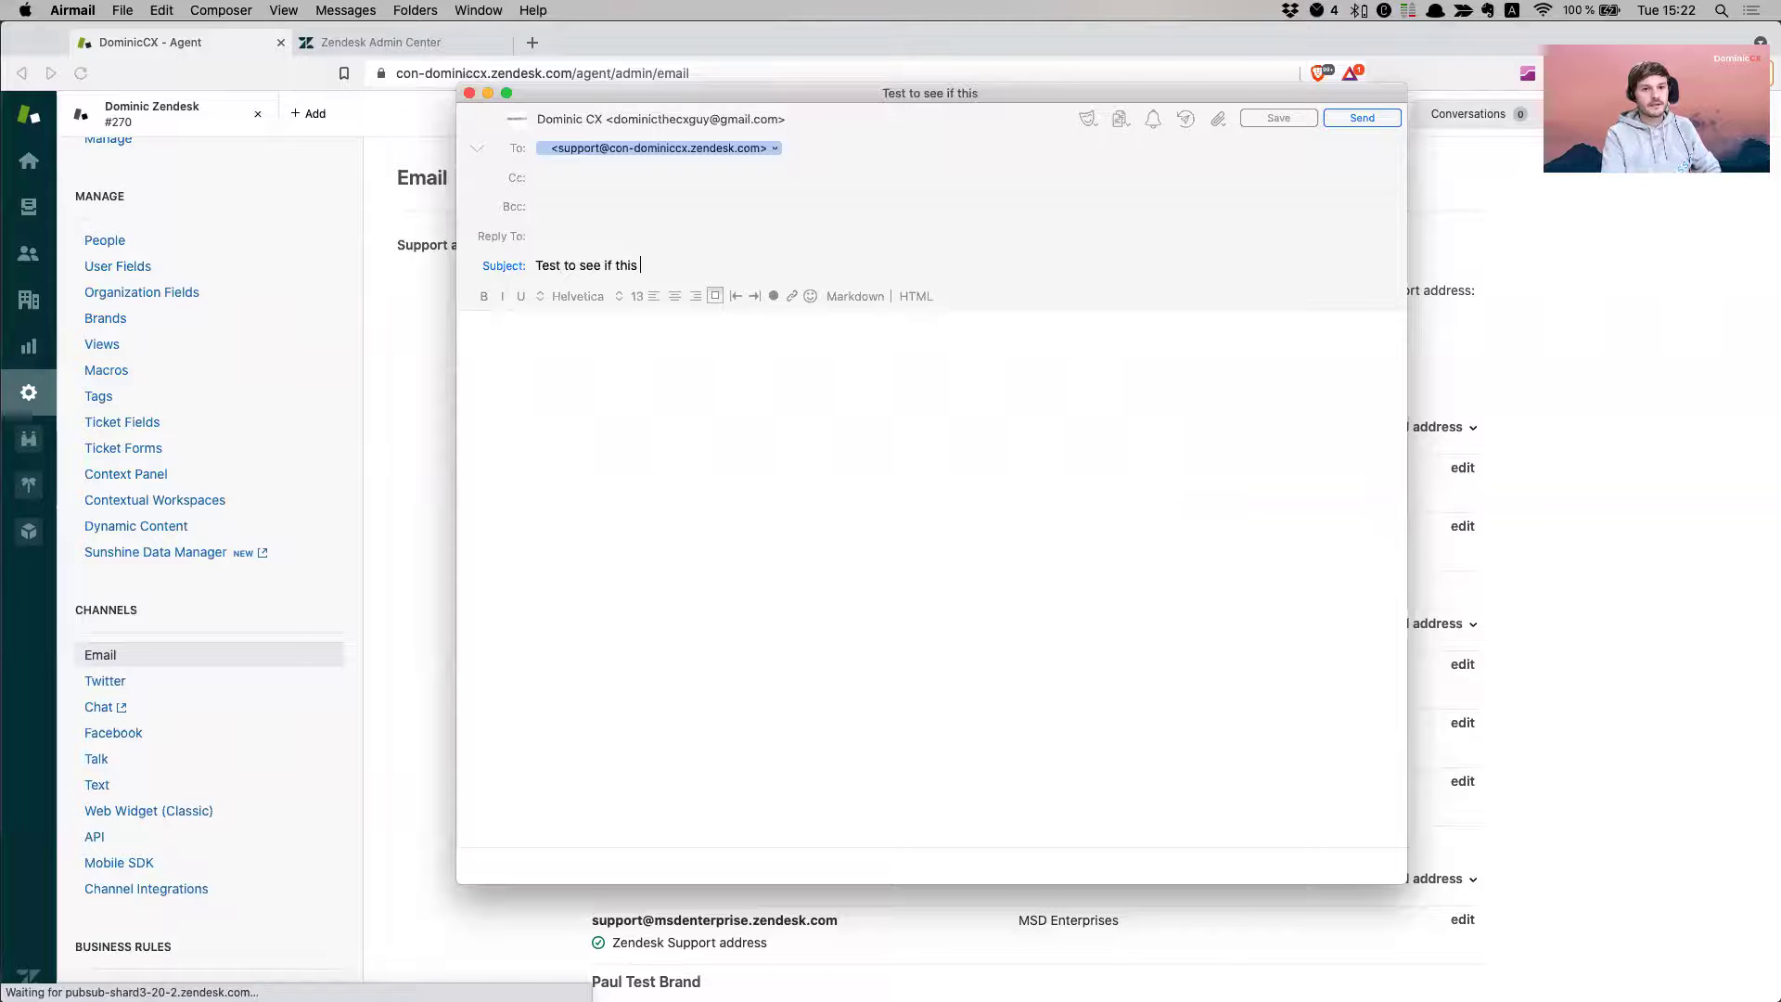
pyautogui.write('is fo')
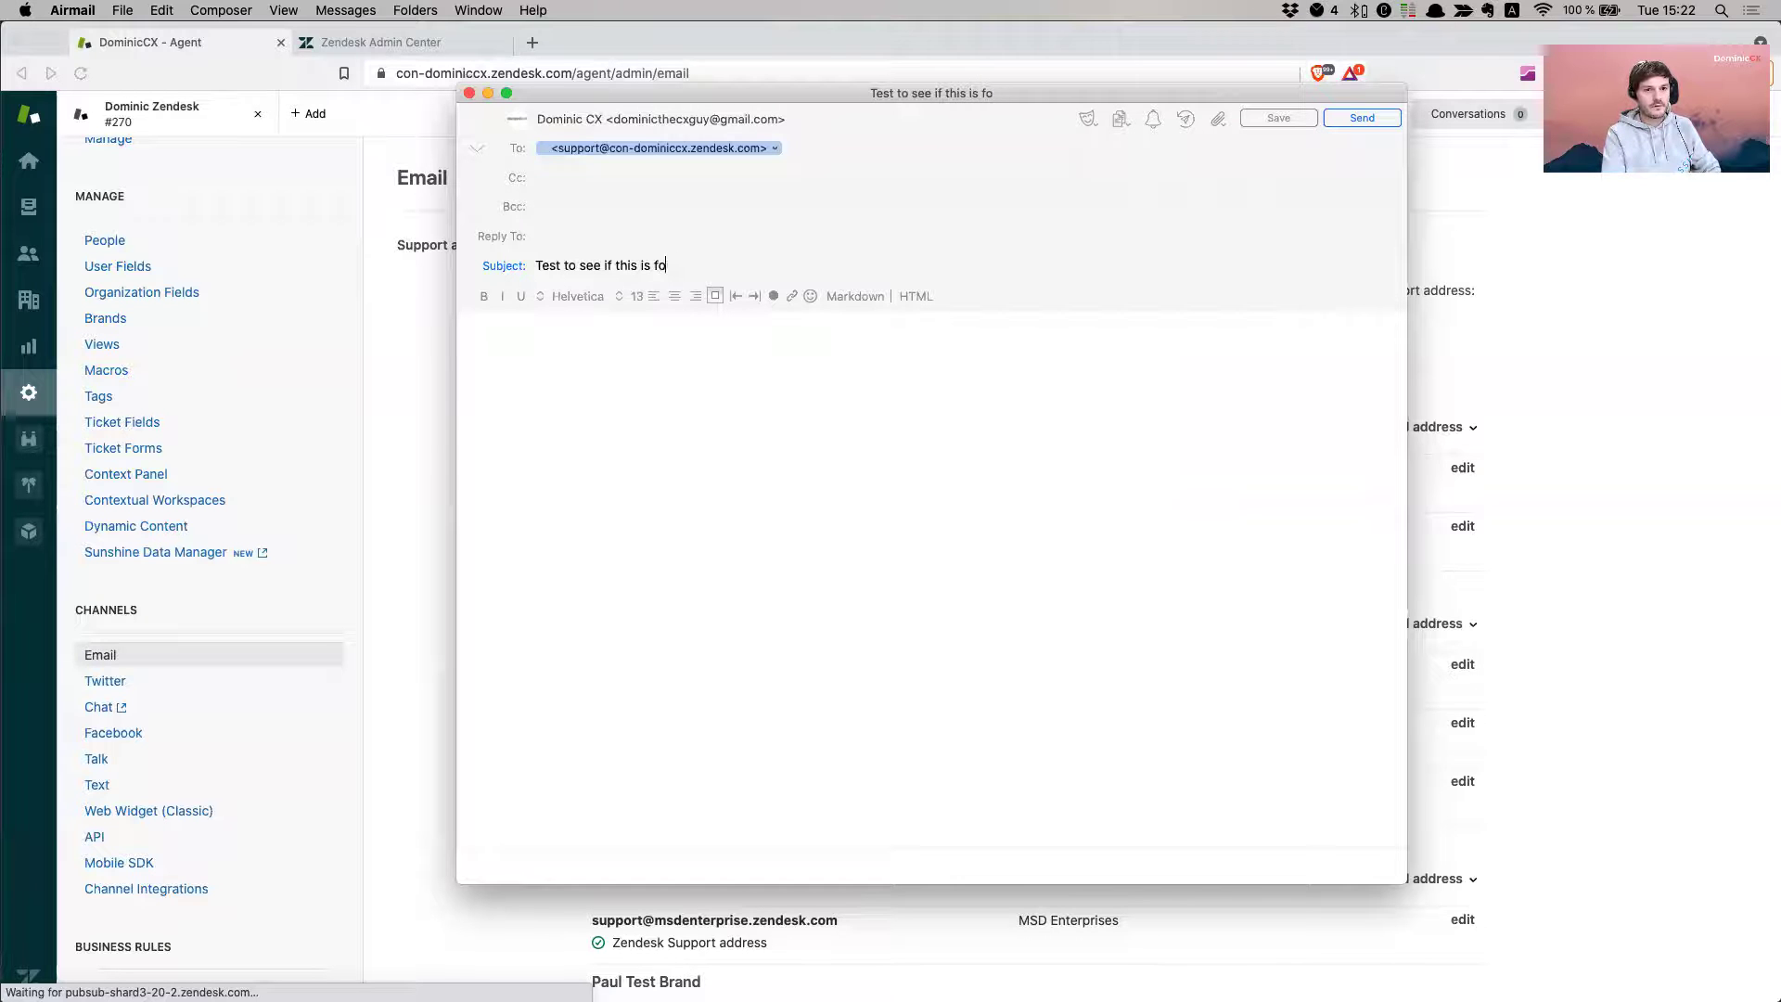
pyautogui.write('rwarded to ')
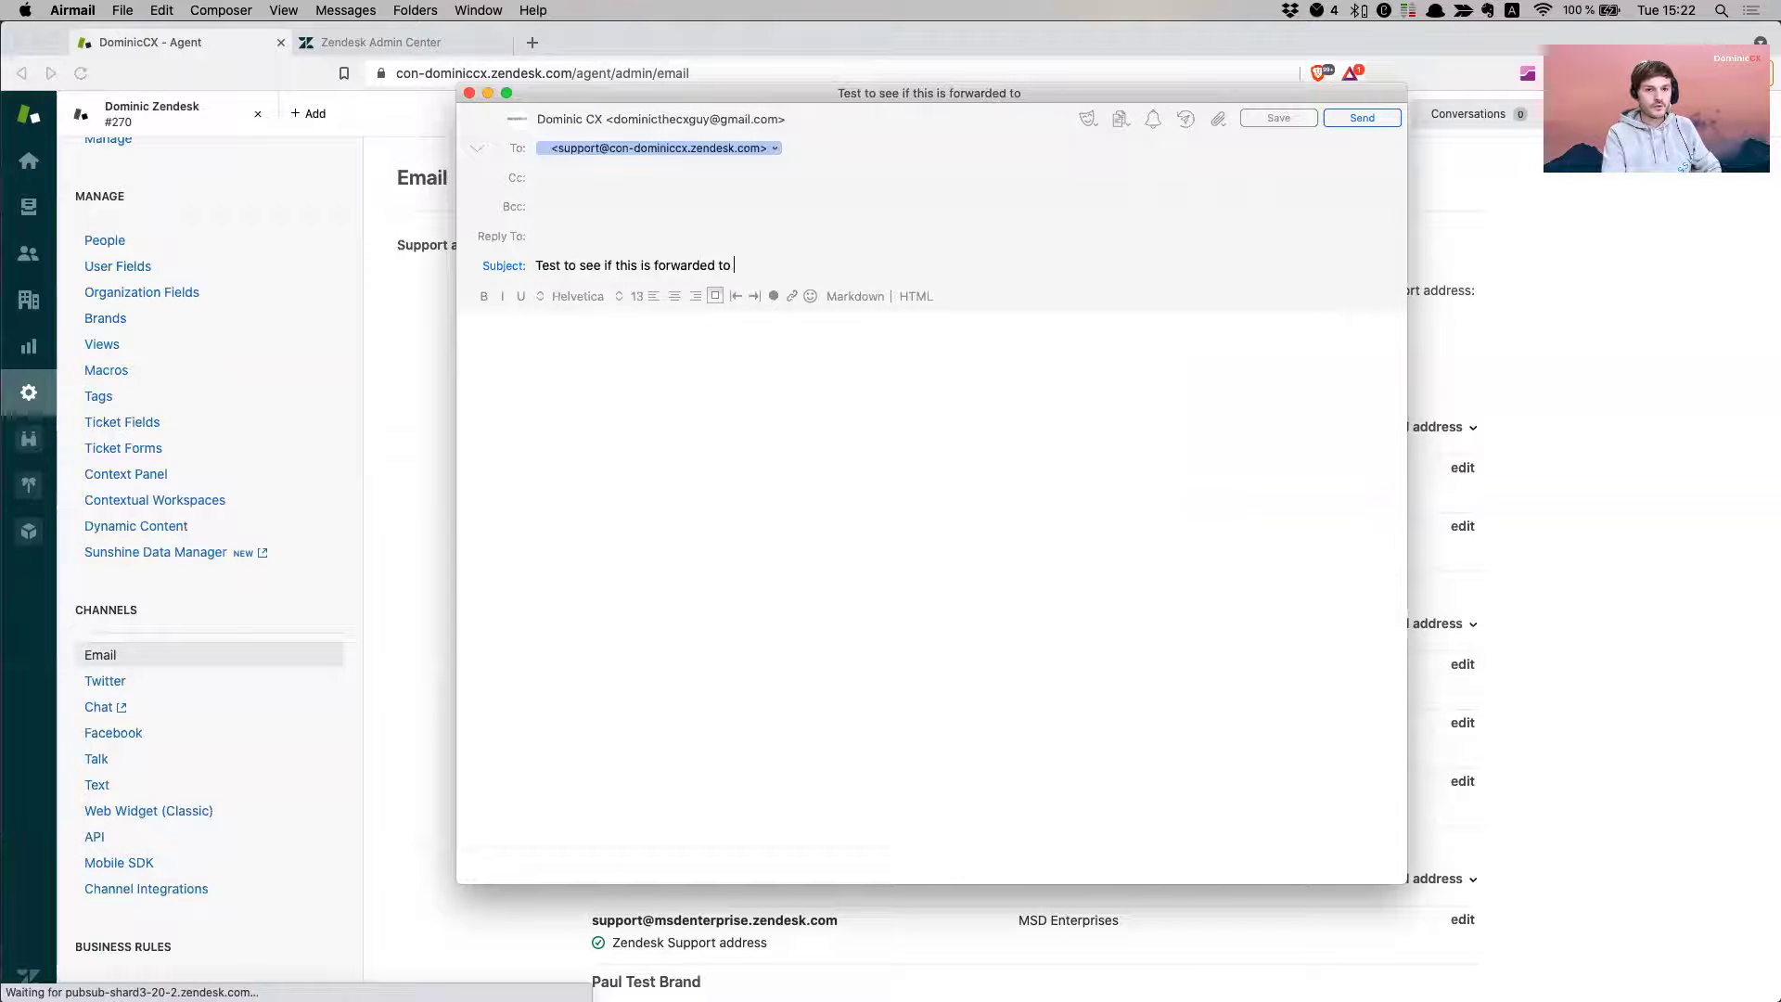
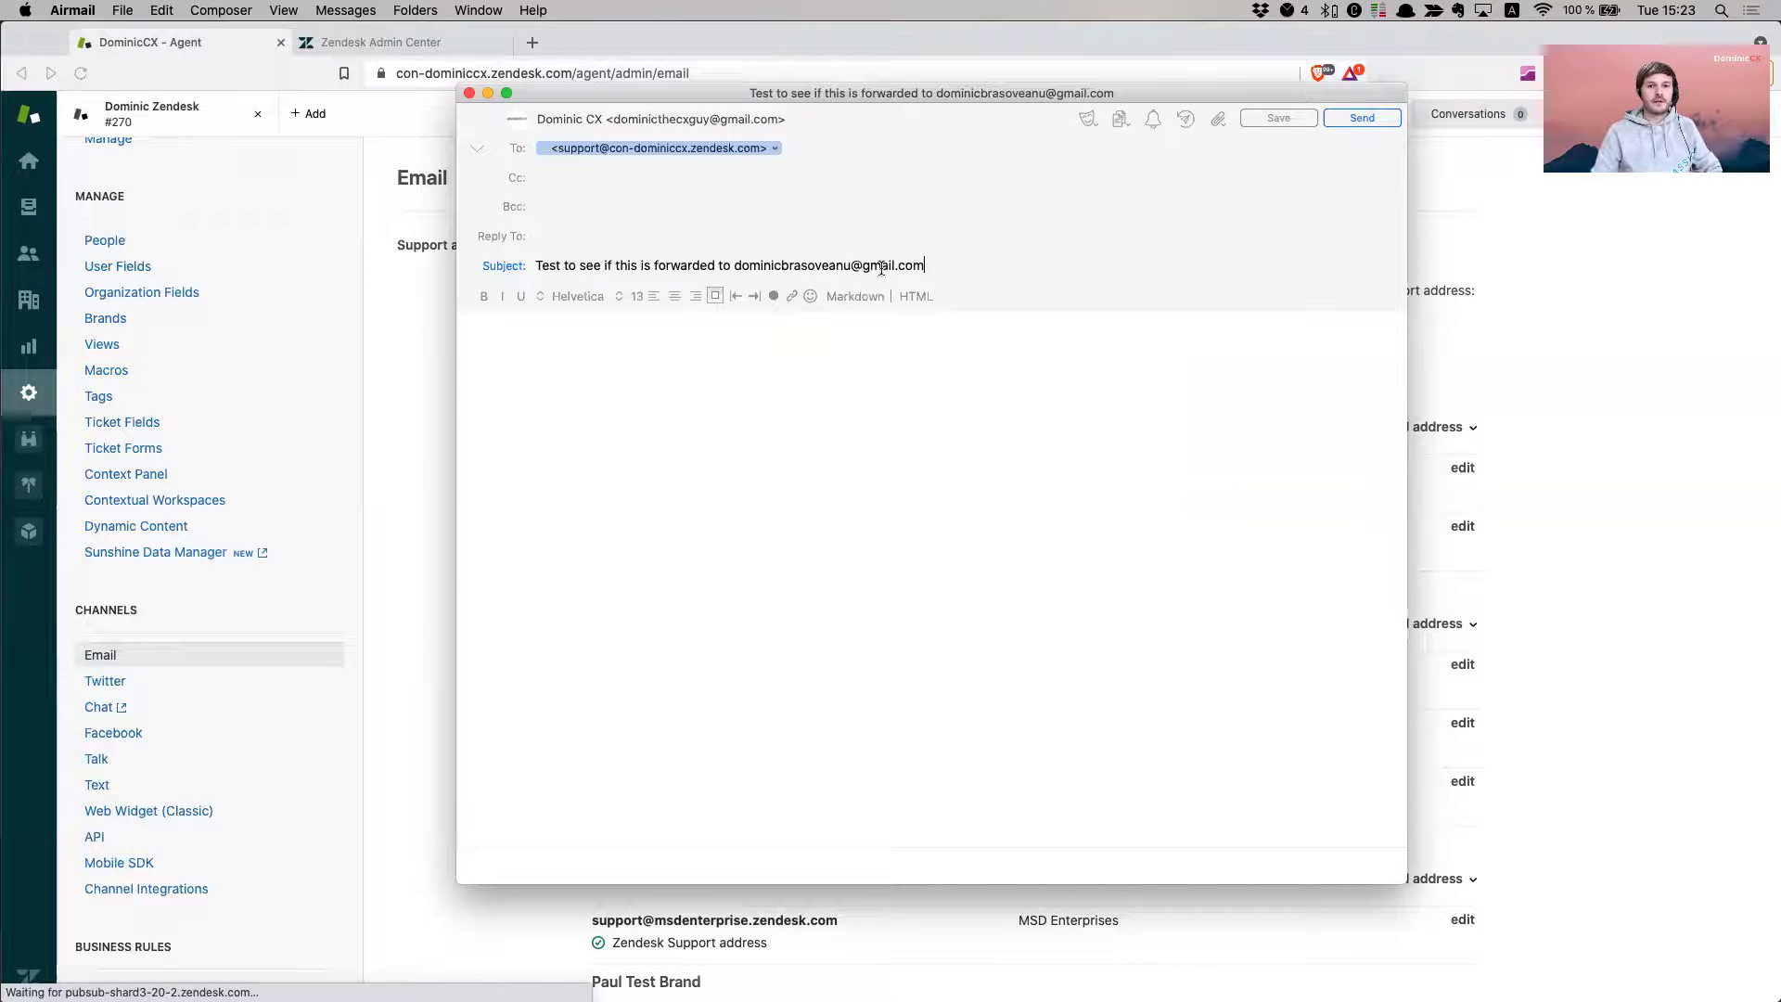
# - Type 'Control' in the body and send the test email
pyautogui.click(856, 383)
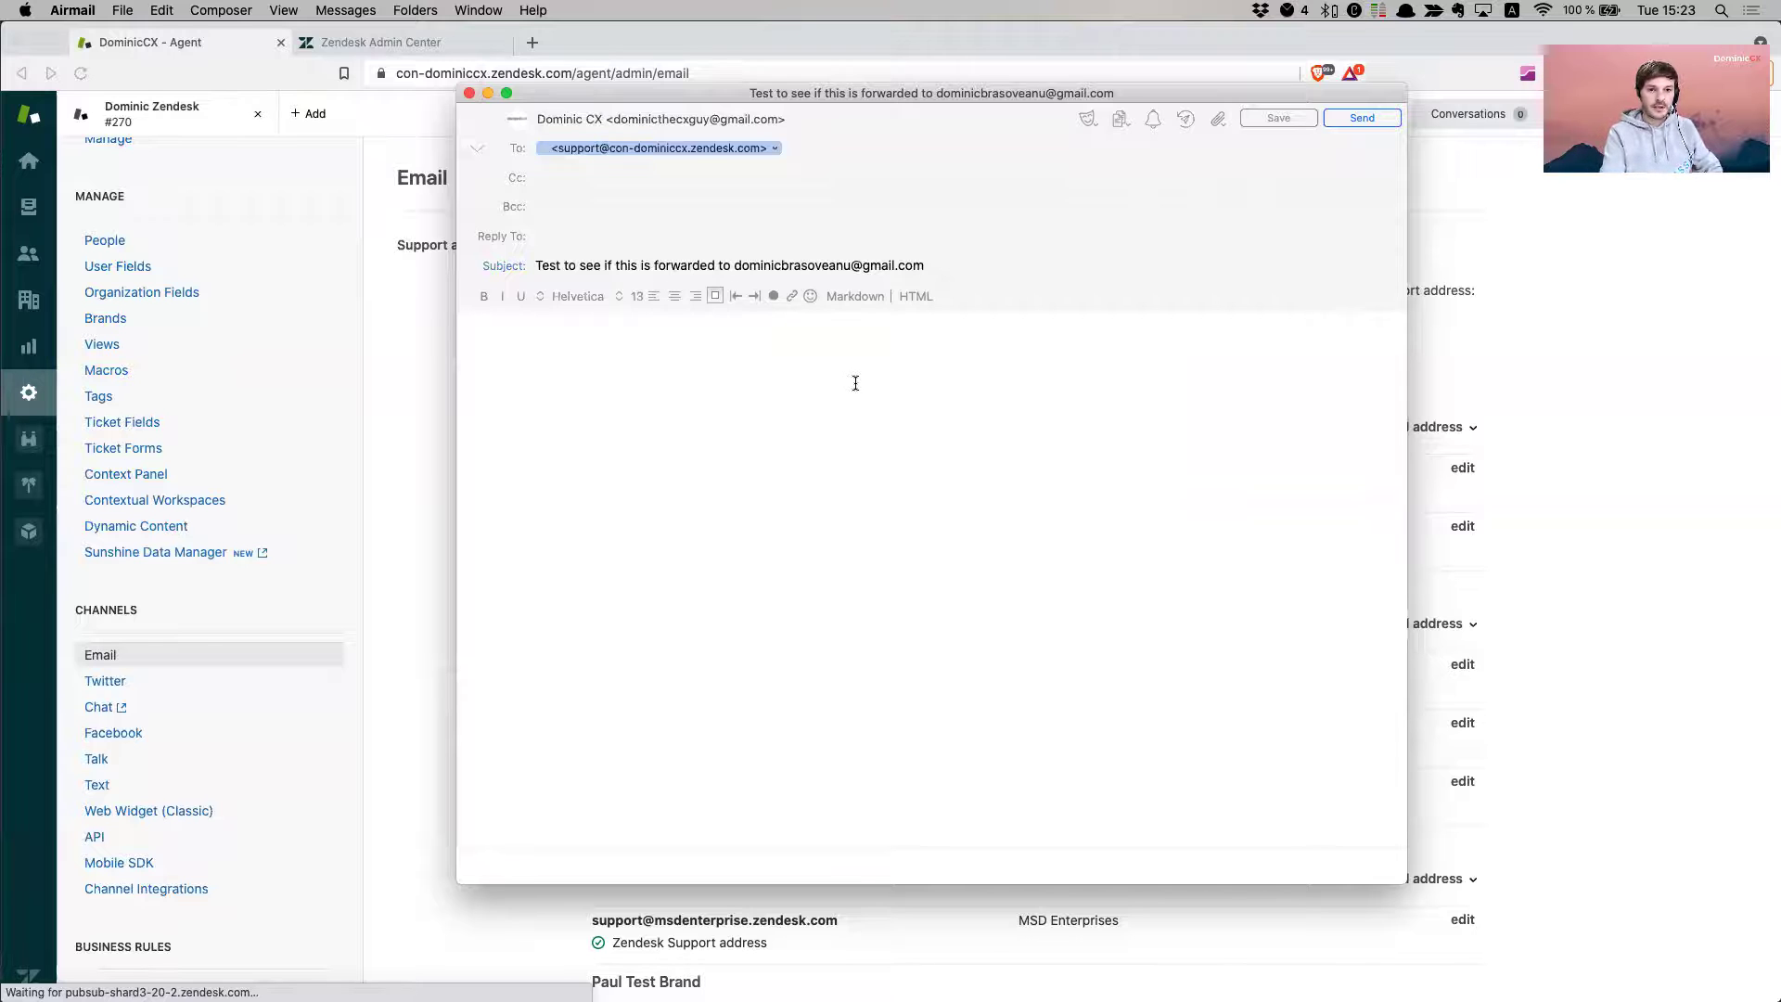
pyautogui.write('Con')
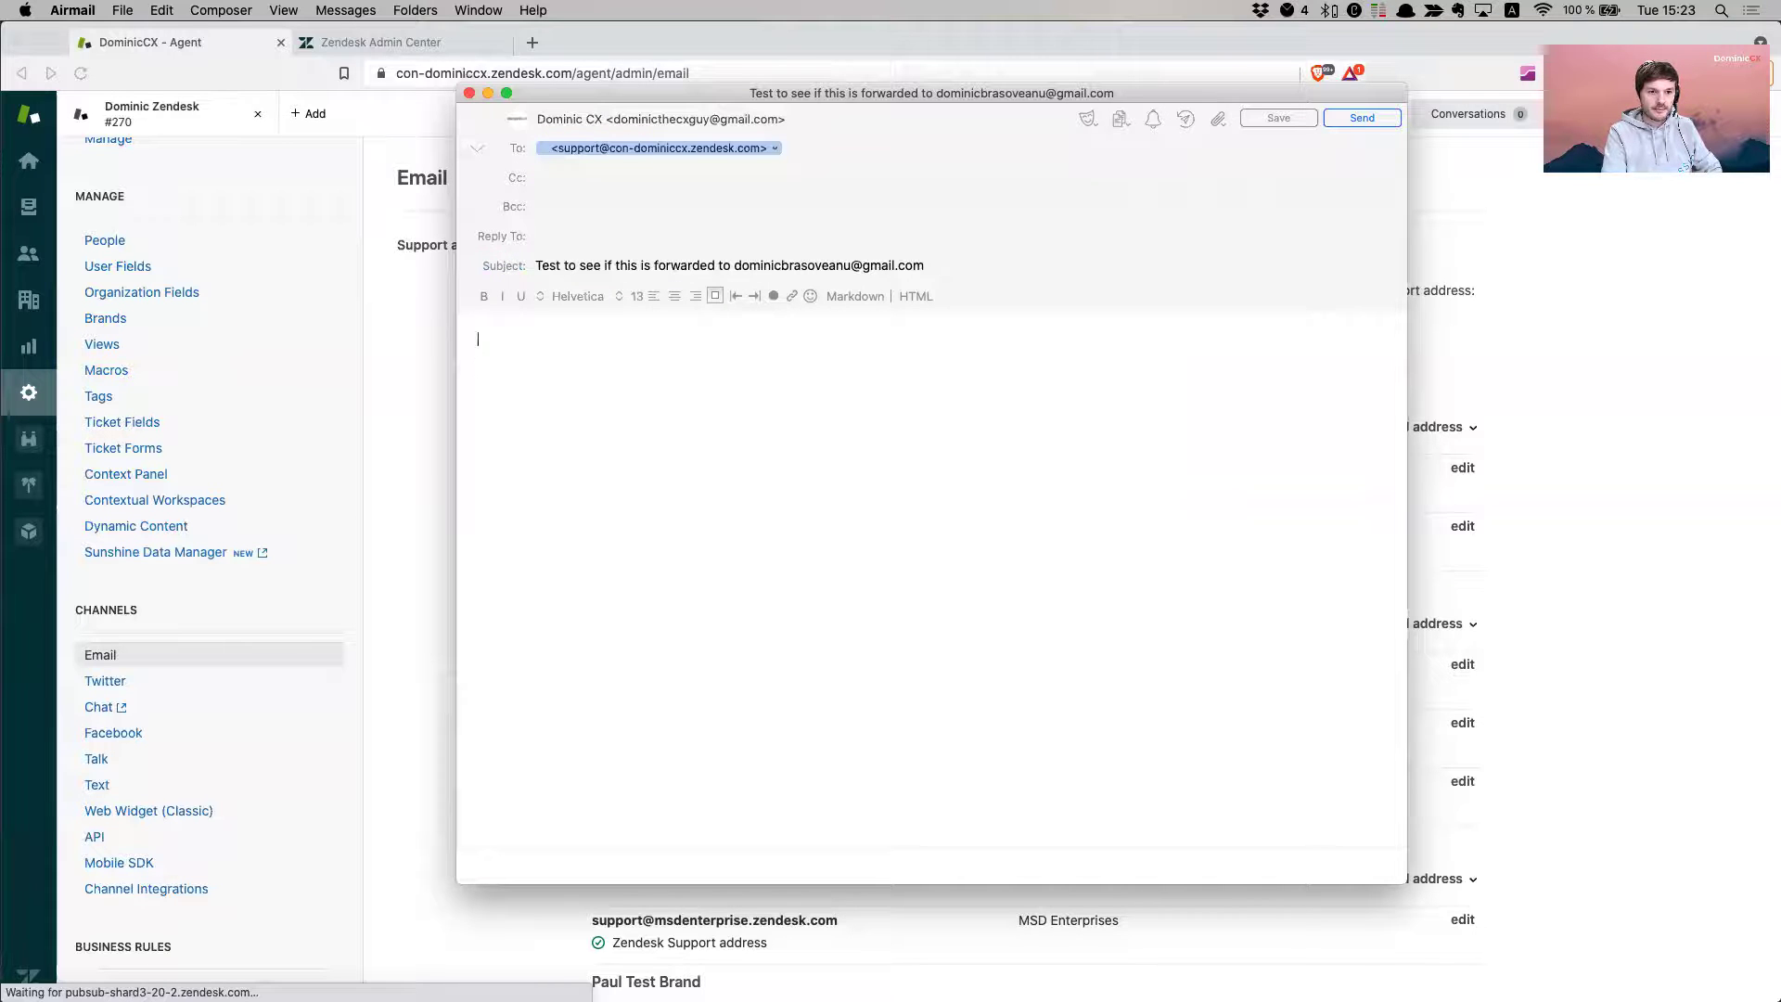
pyautogui.write('trol')
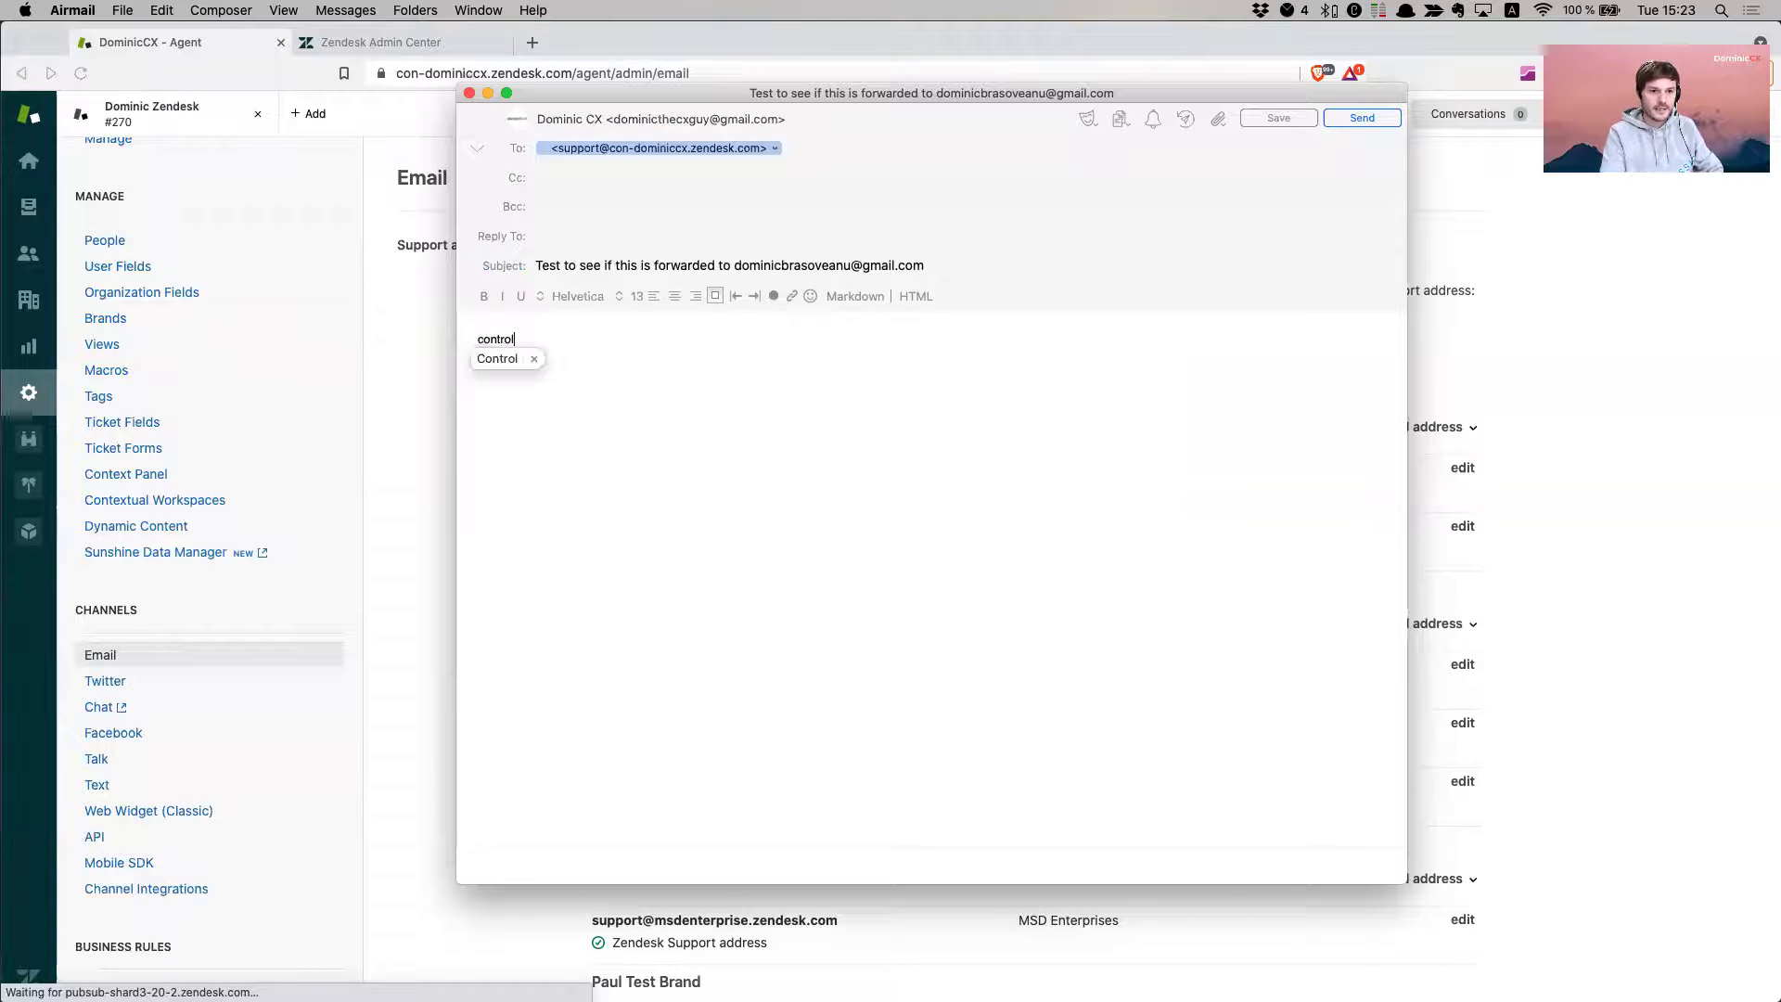
pyautogui.press('BackSpace')
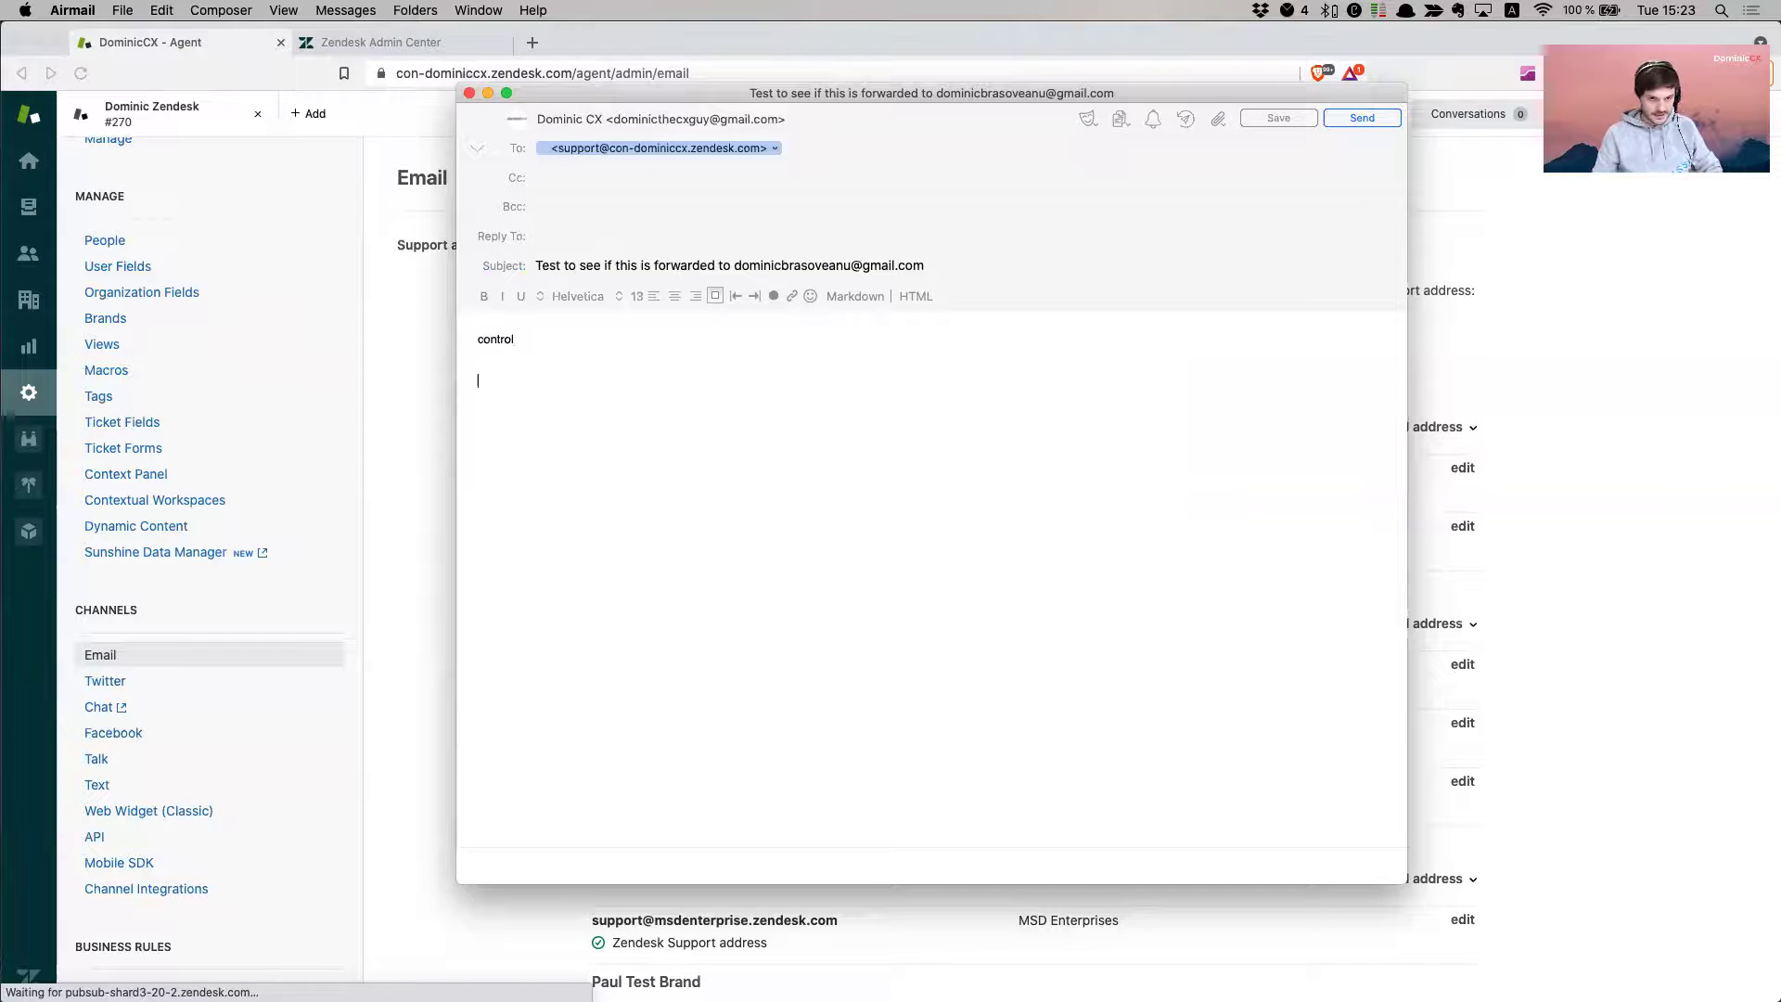
pyautogui.press('super+shift+d')
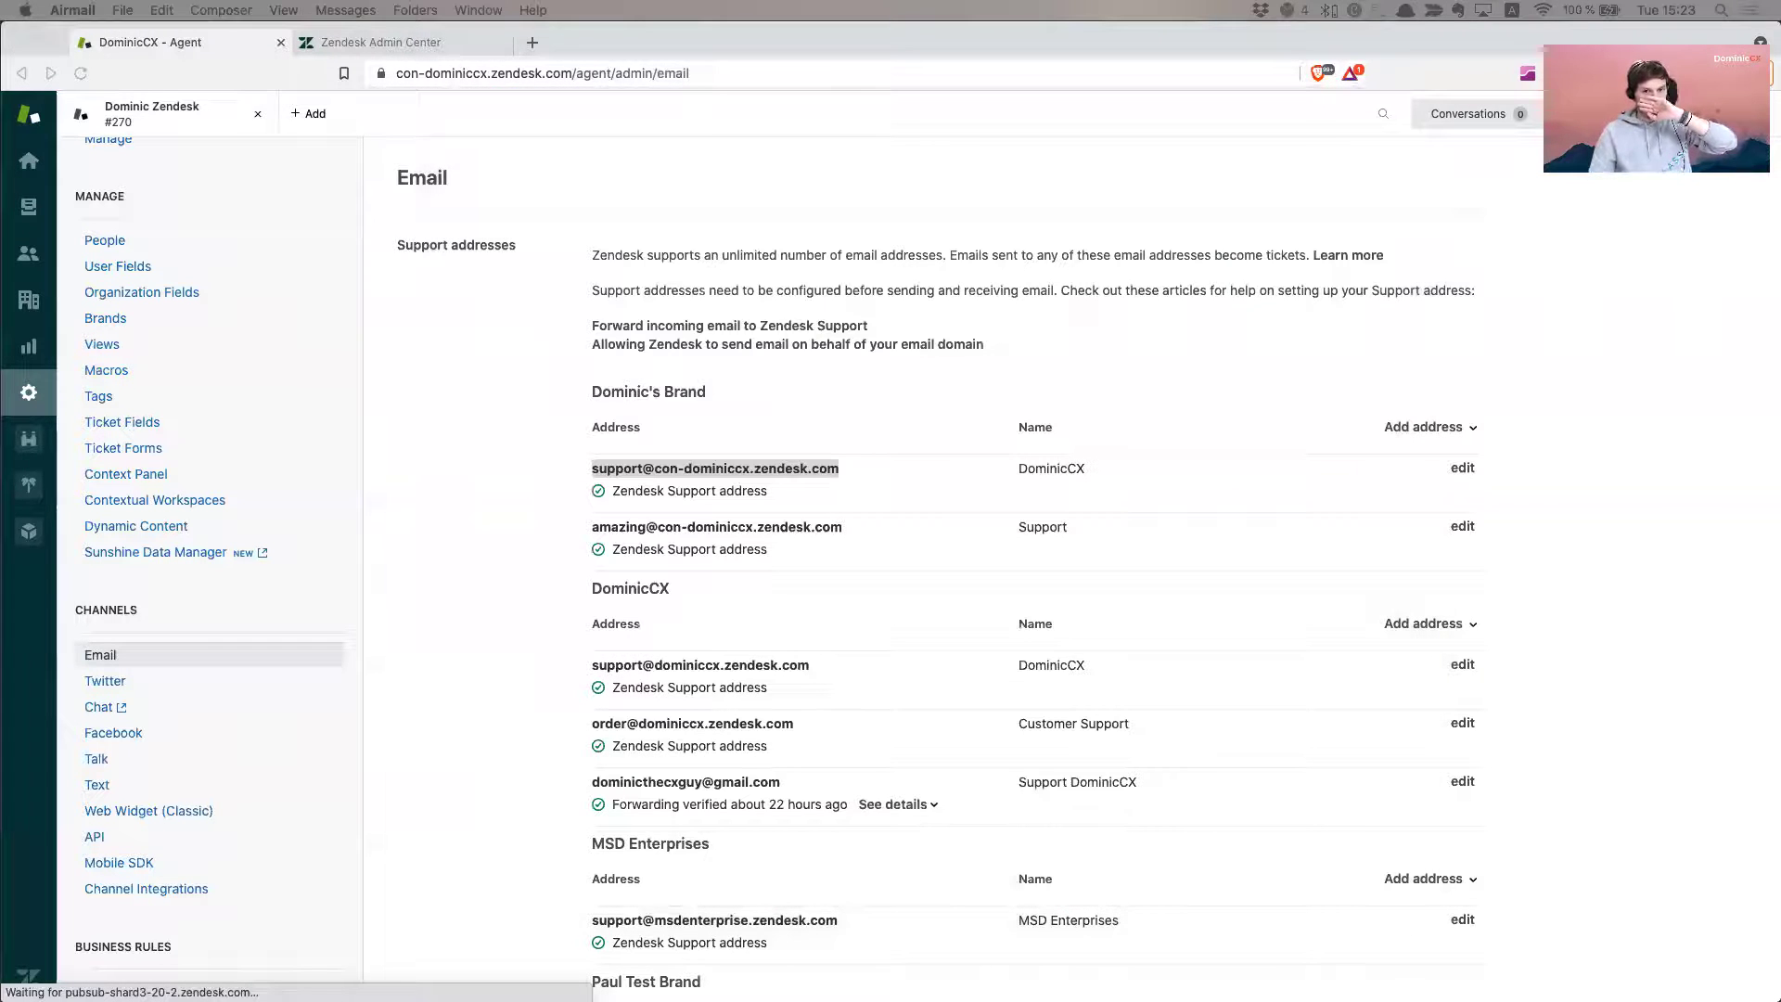
# - Open the My Tickets and Unassigned tickets views to look for the test ticket
pyautogui.click(521, 516)
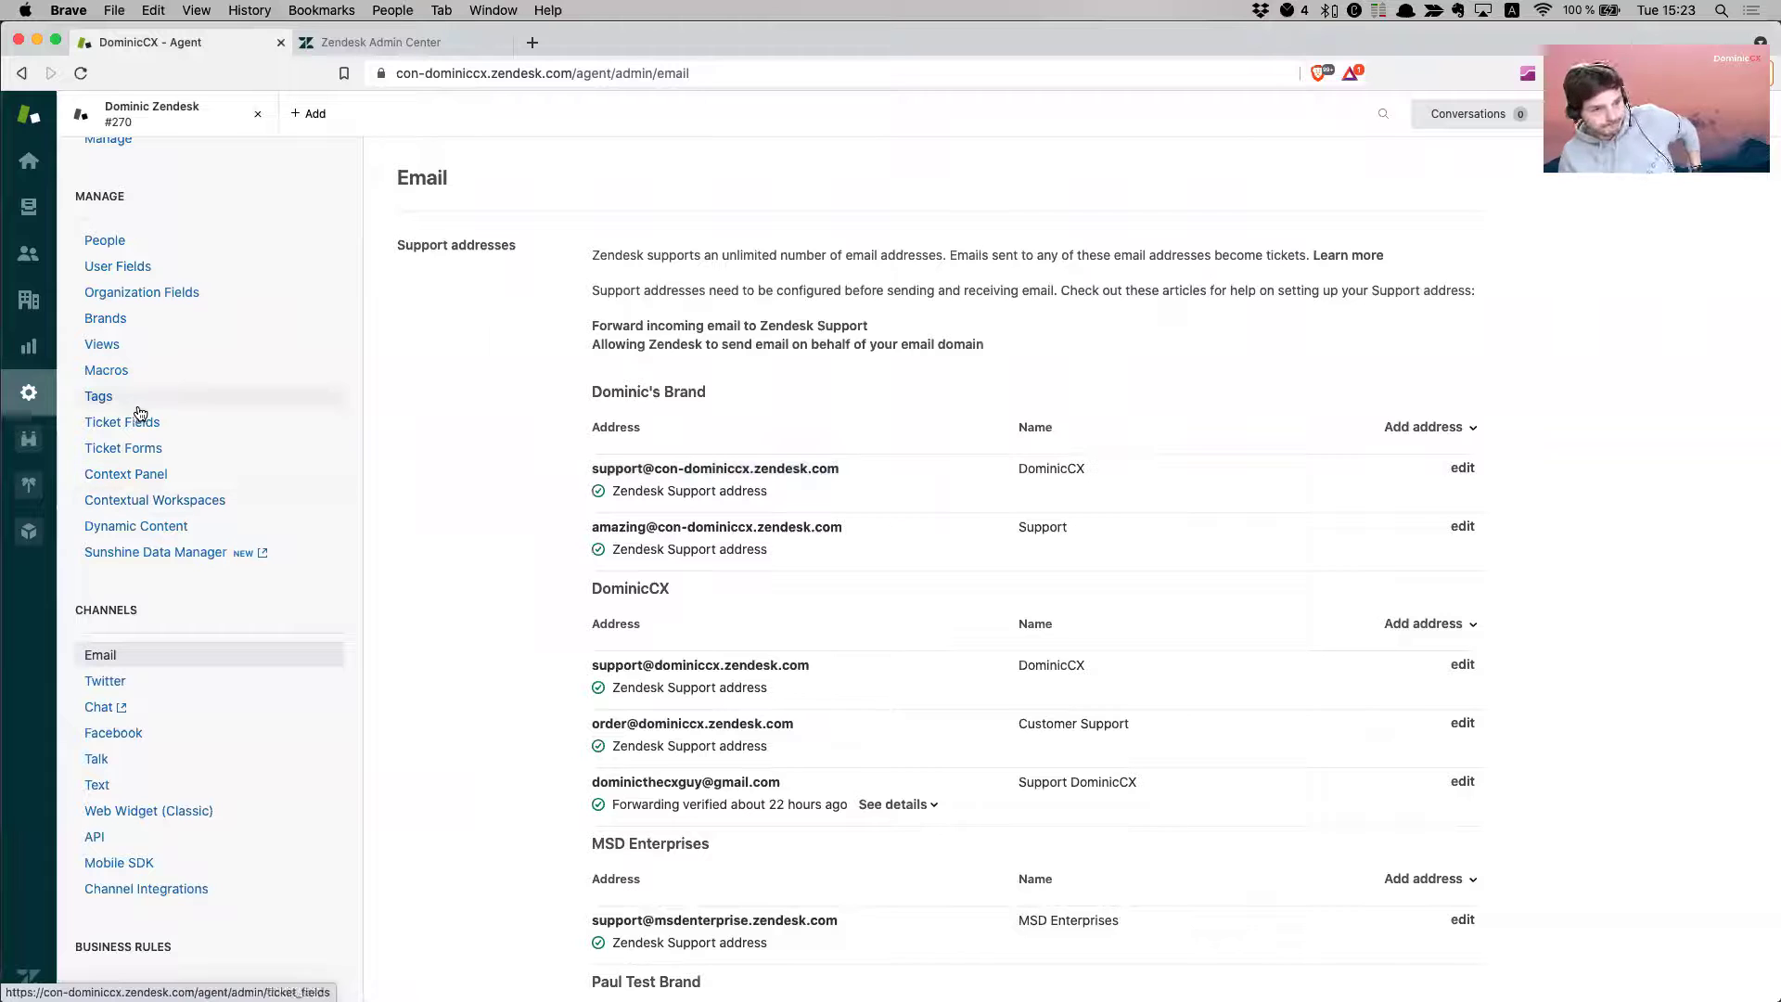
pyautogui.click(31, 211)
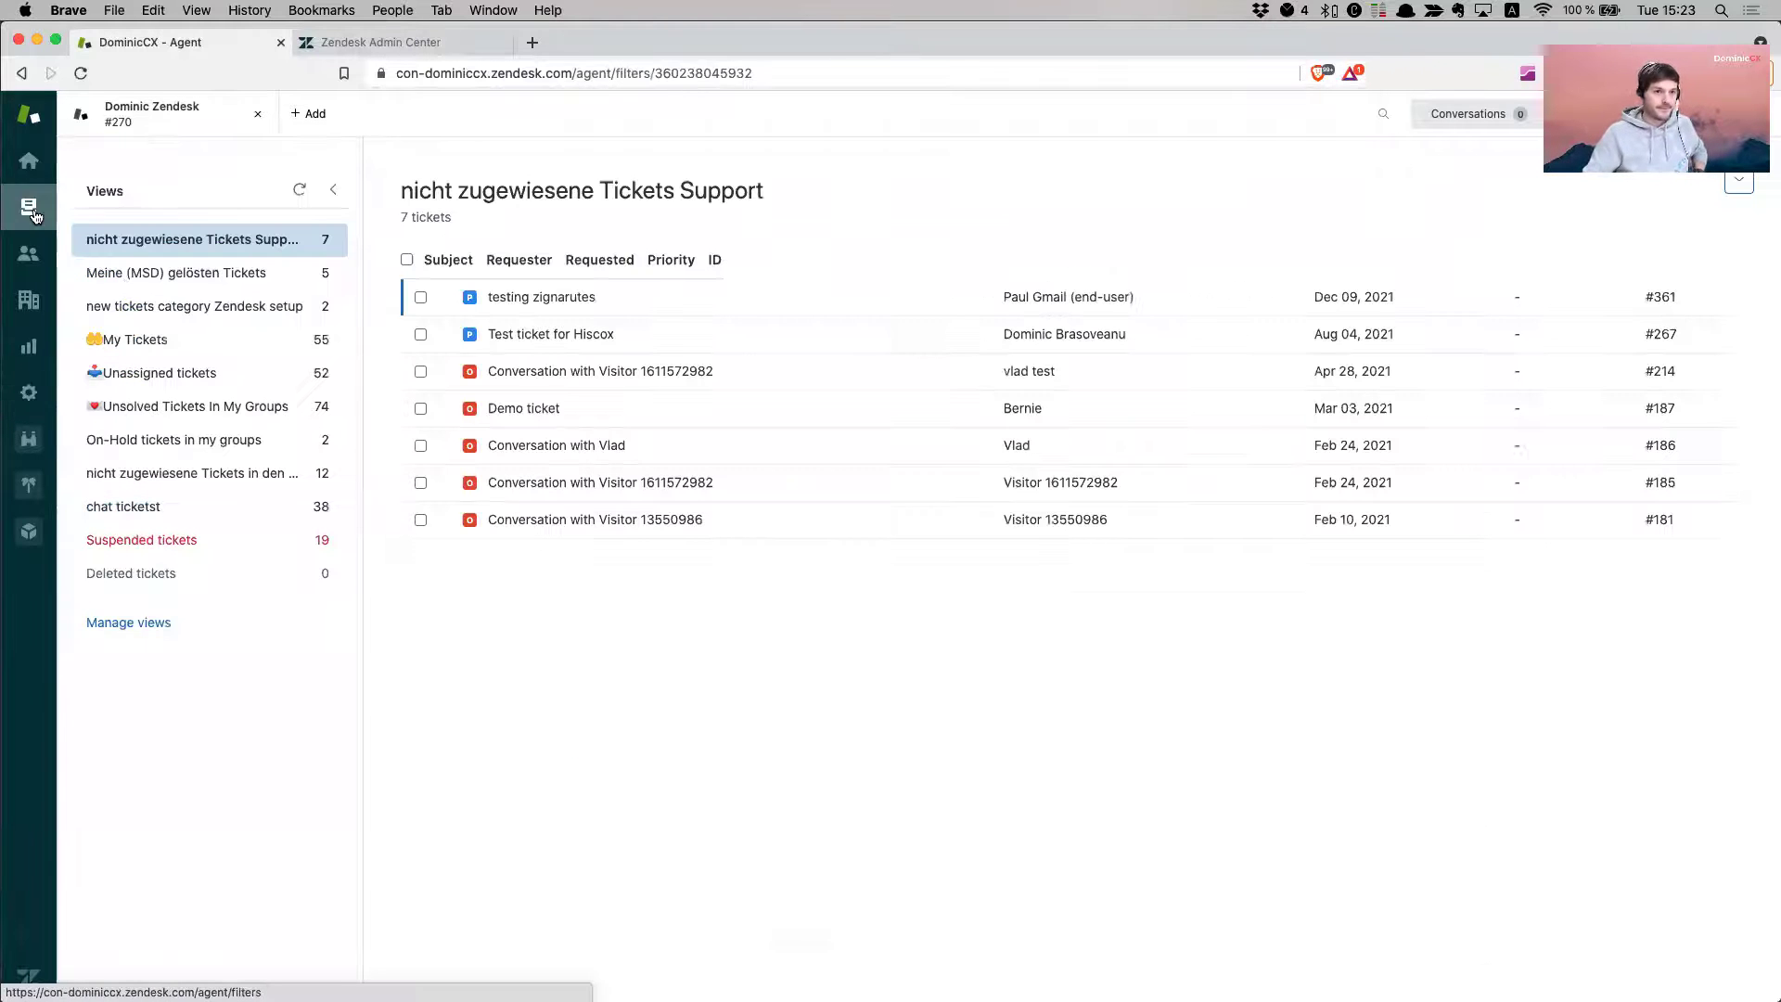
pyautogui.click(226, 348)
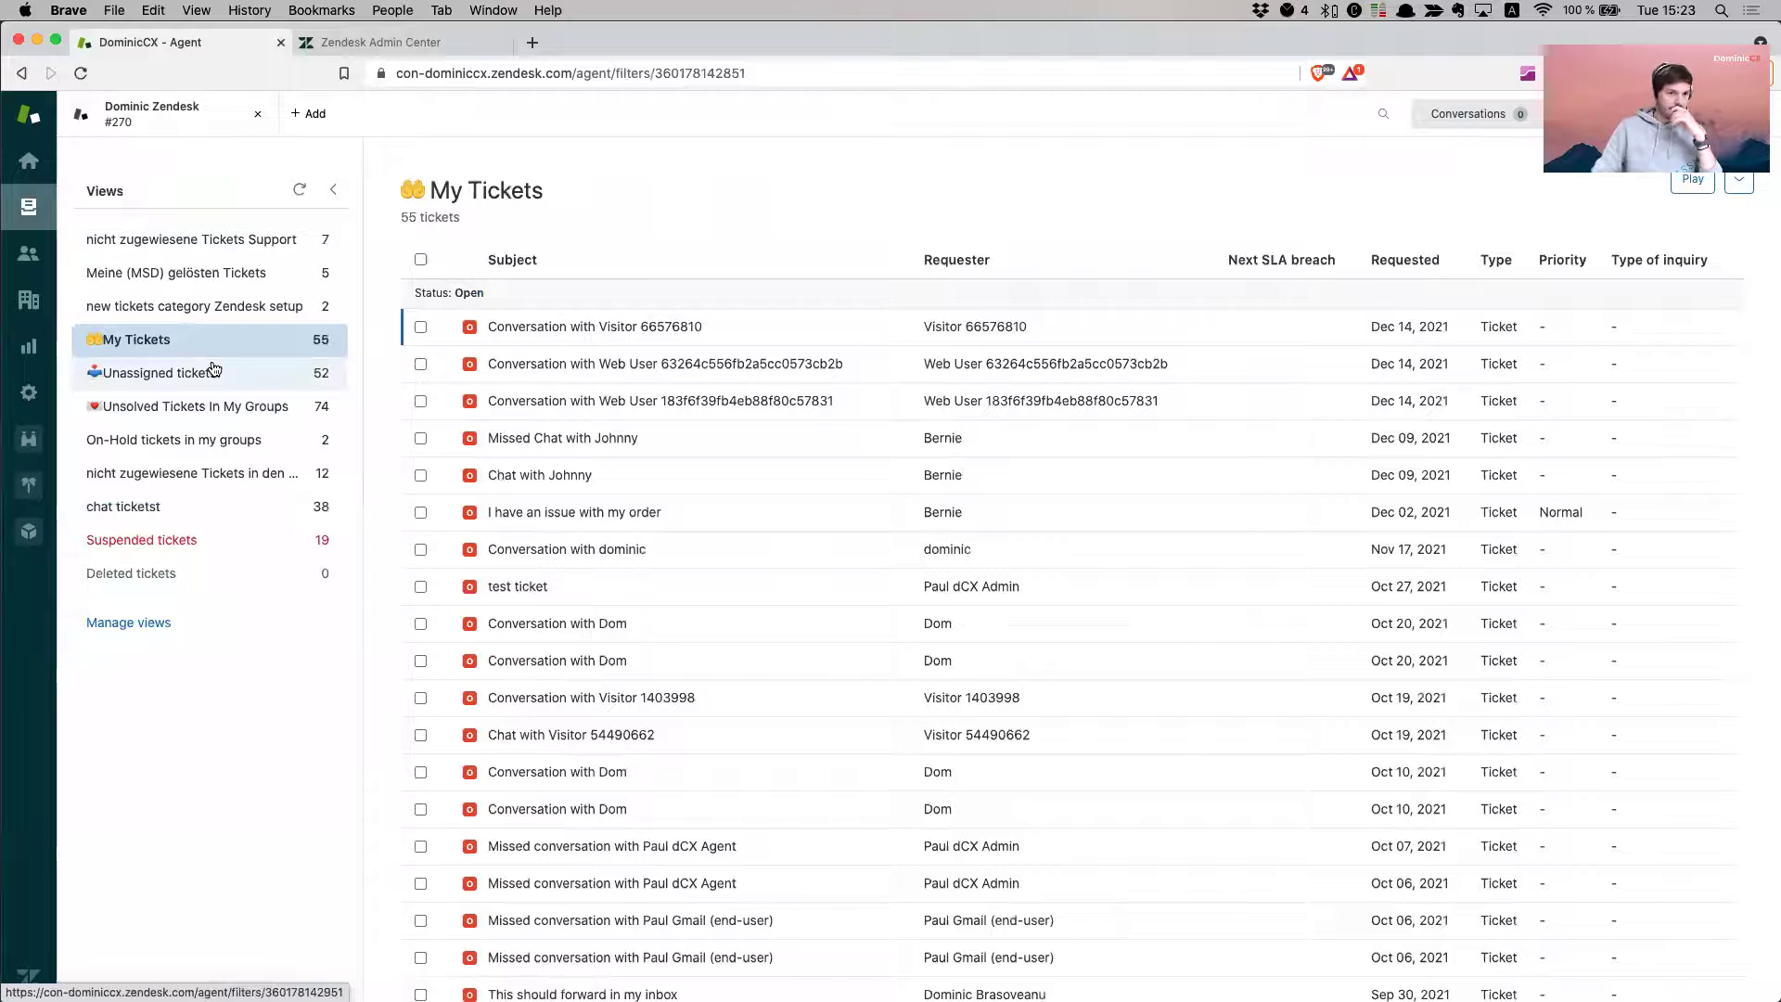
pyautogui.click(208, 369)
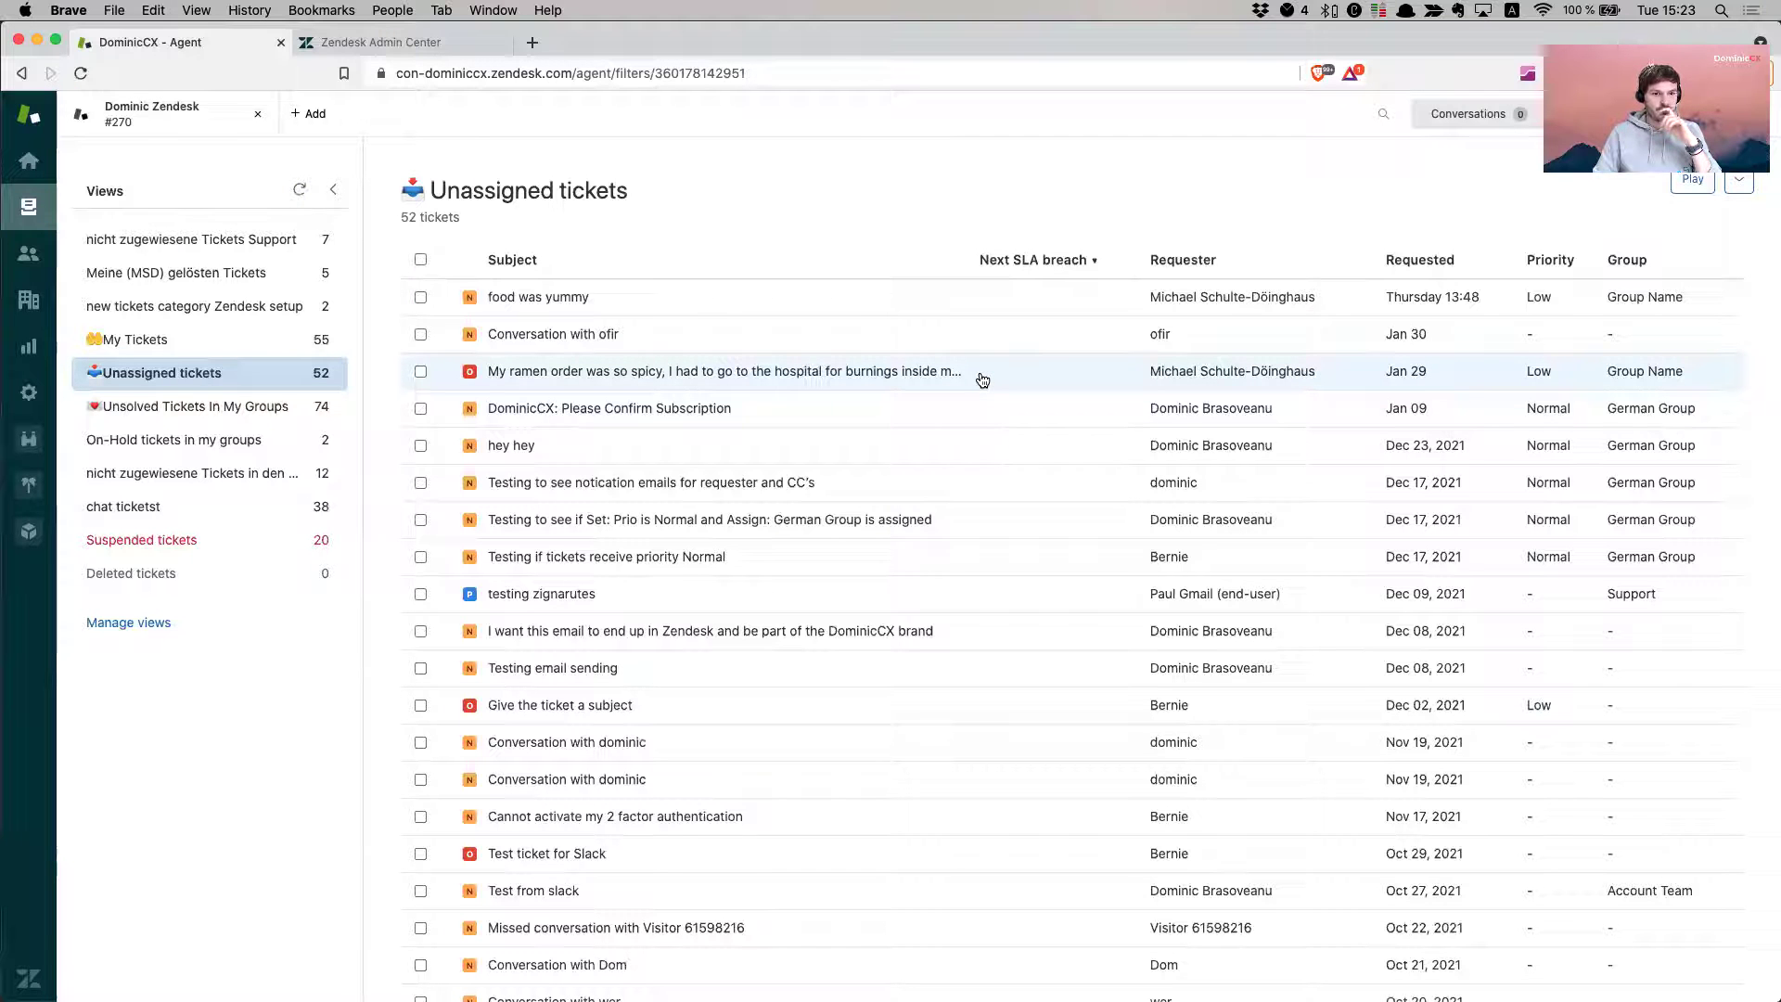
pyautogui.click(269, 339)
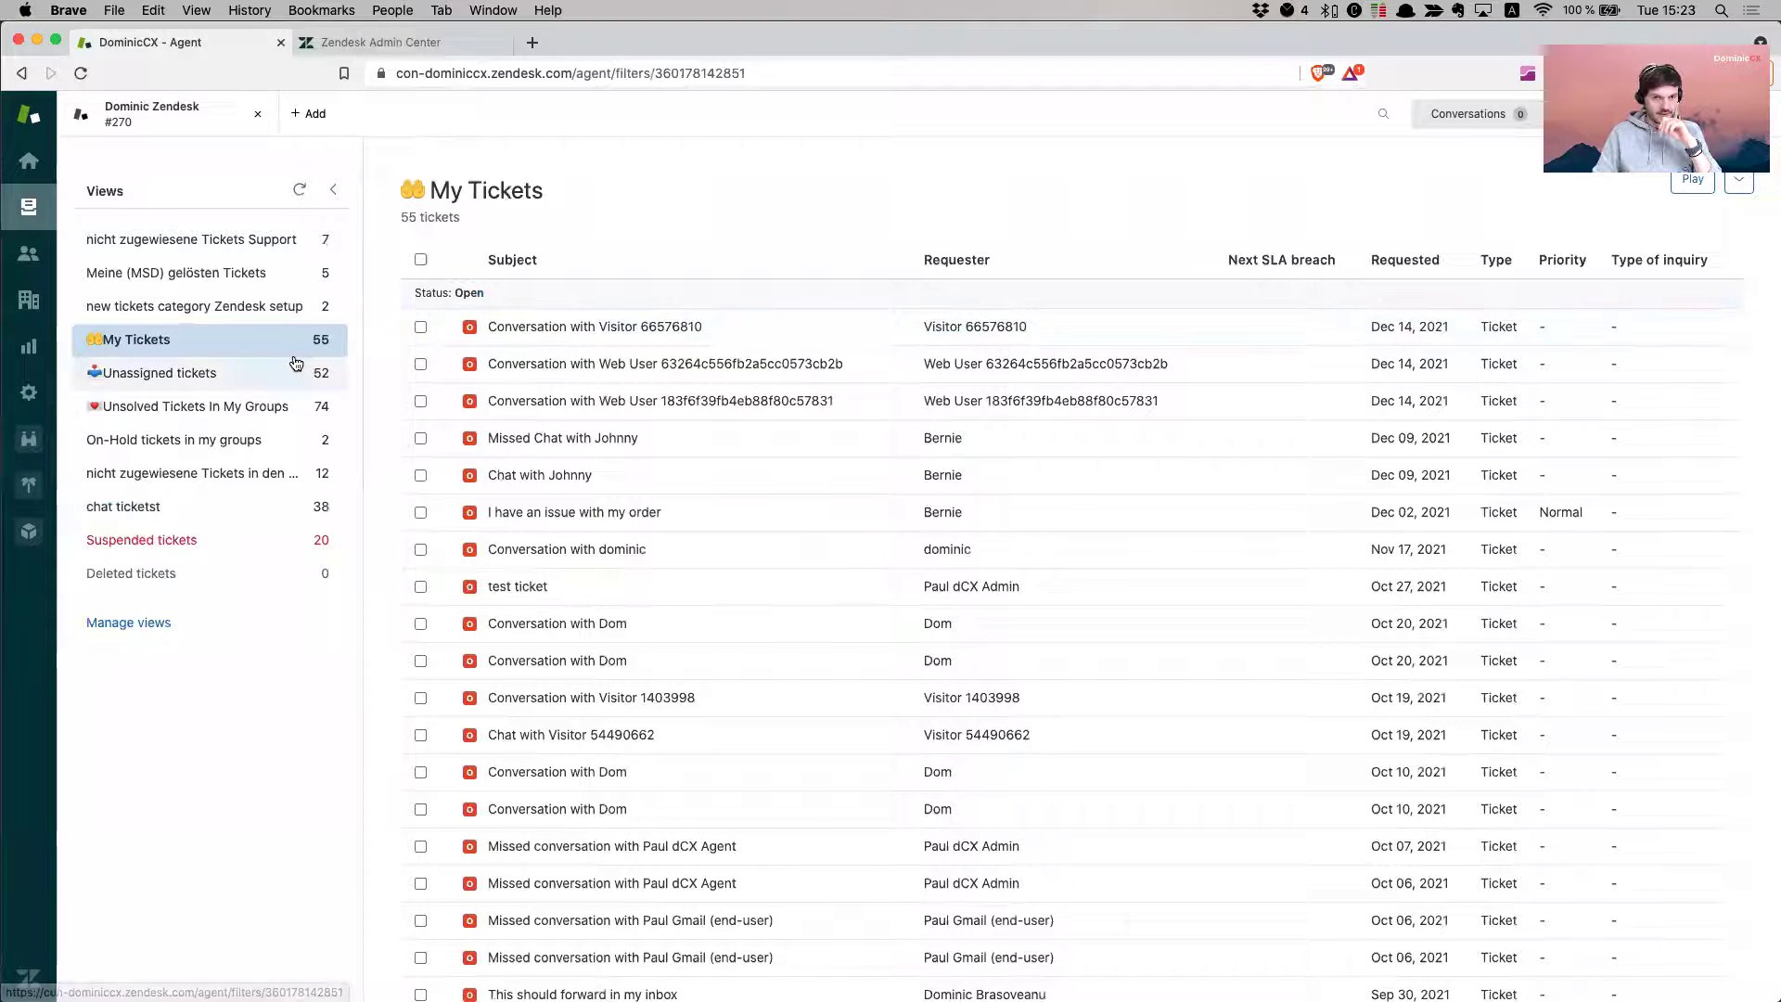
# - Sort both views by Requested, newest first, and return to My Tickets
pyautogui.click(1421, 262)
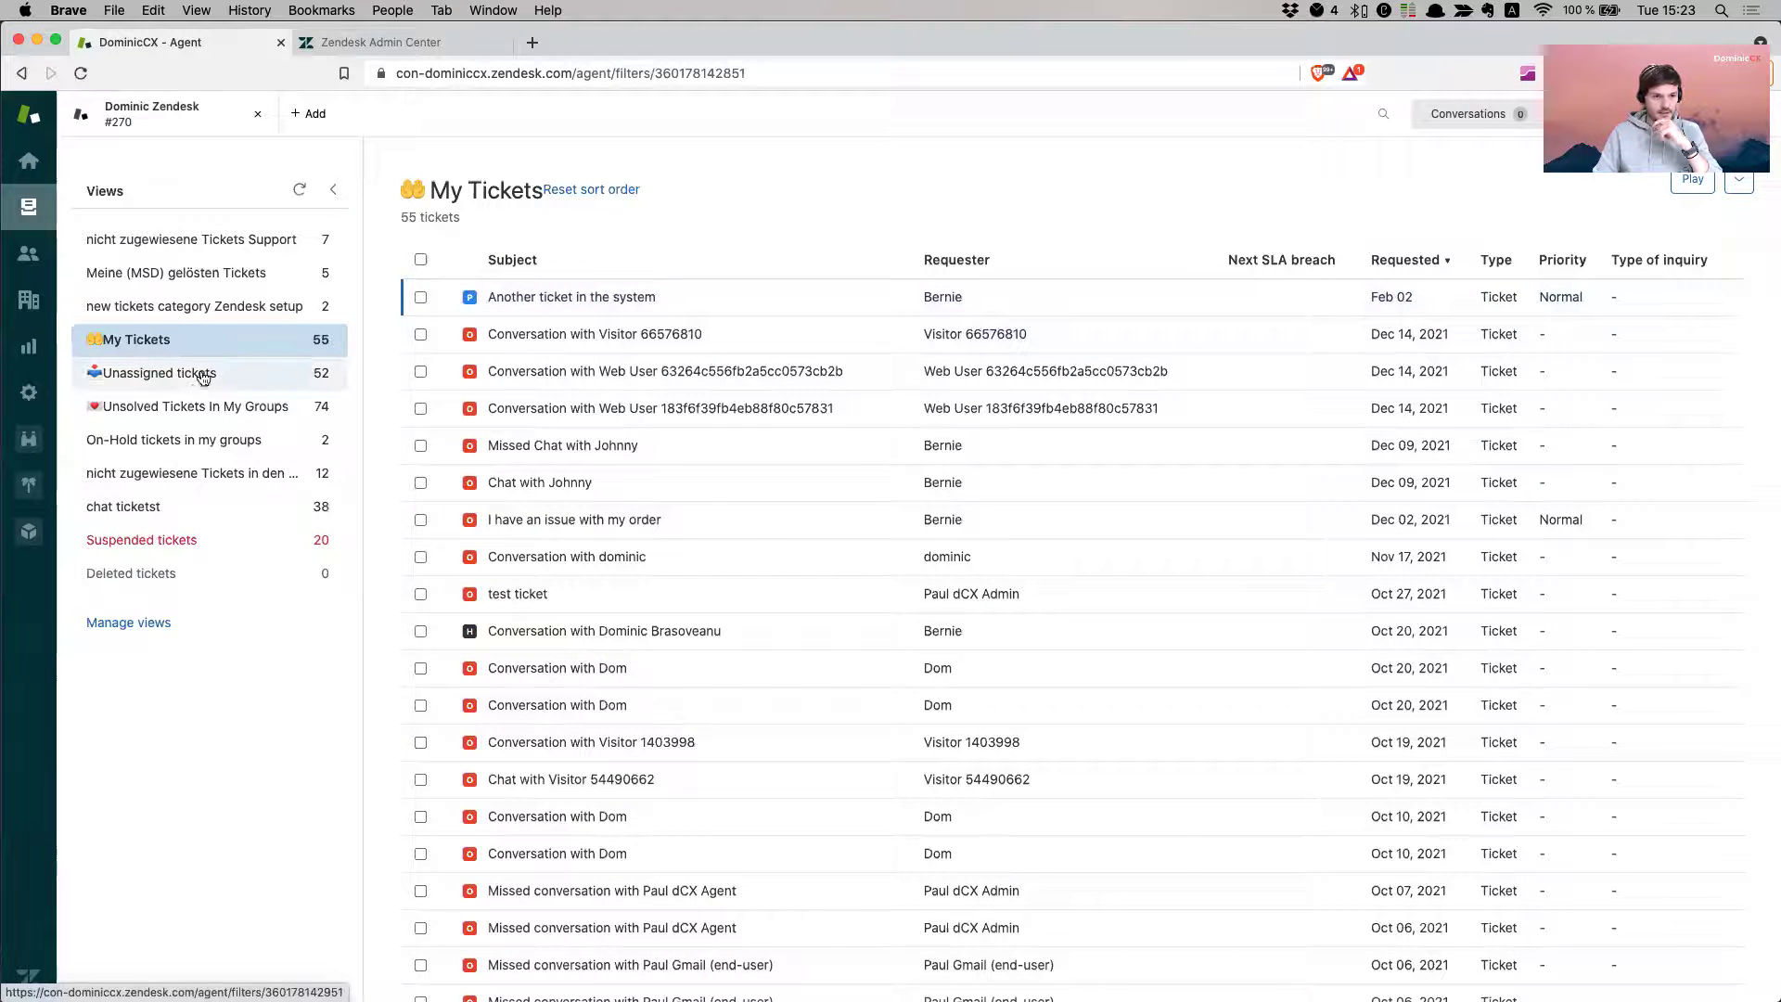
pyautogui.click(199, 374)
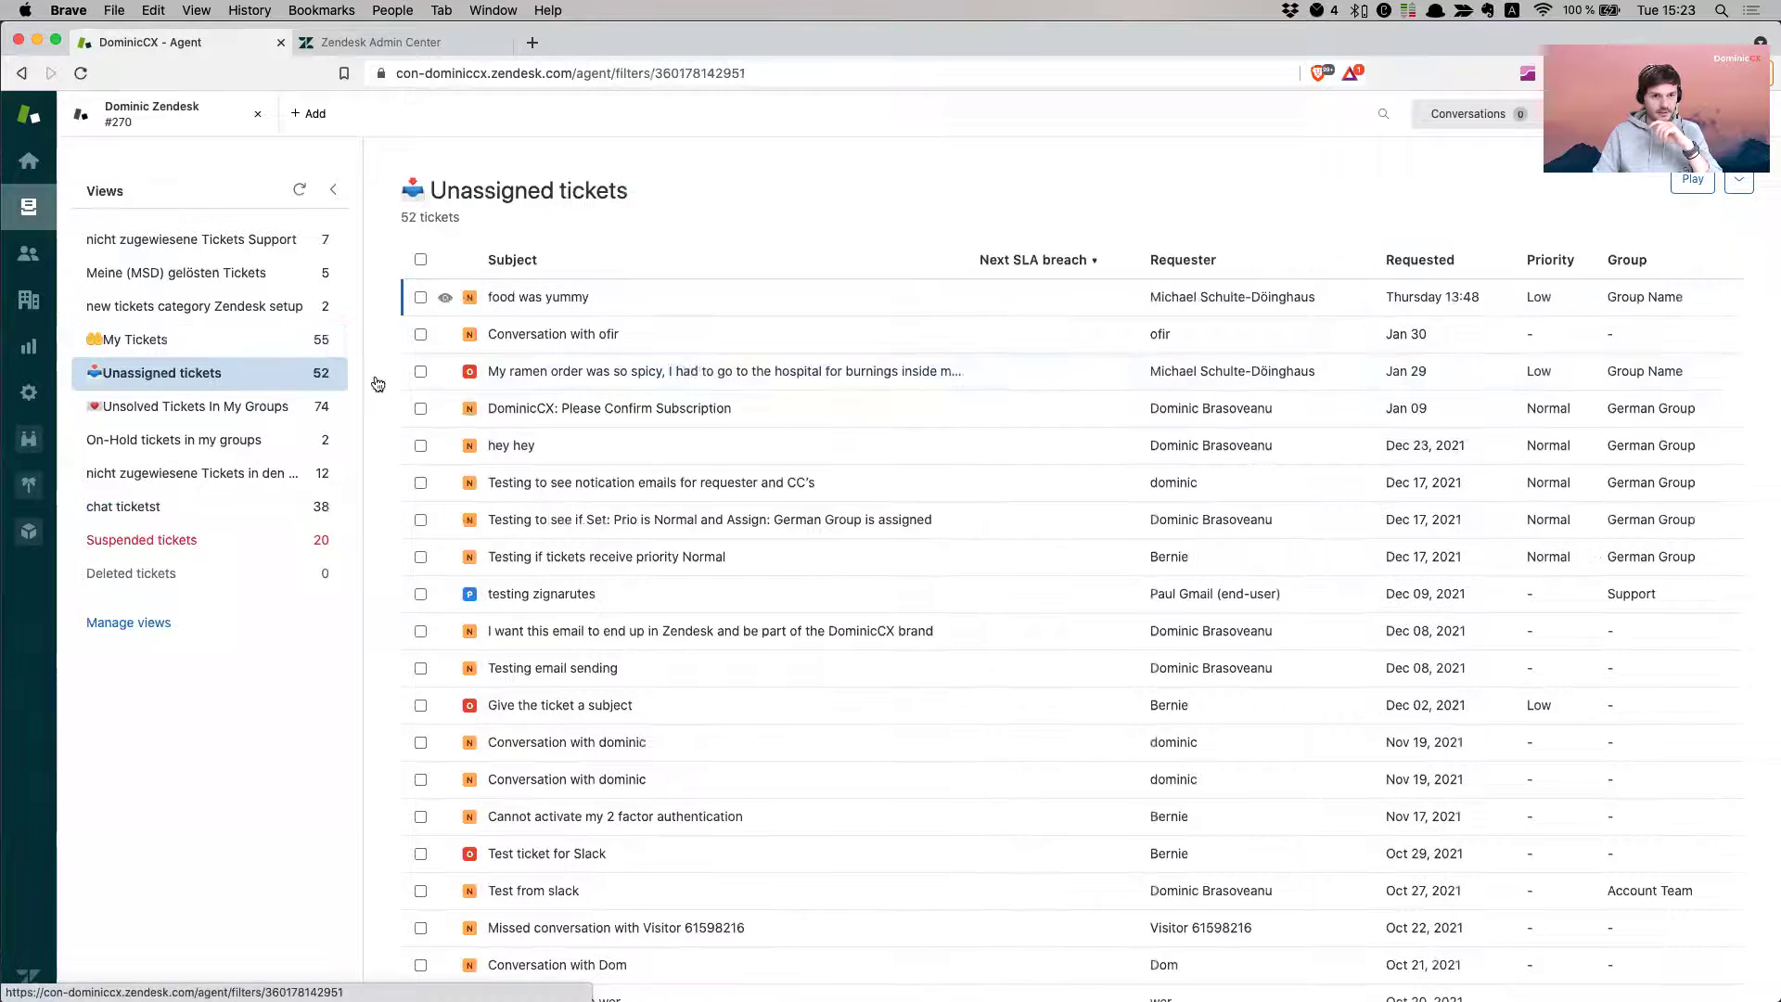
pyautogui.click(1417, 261)
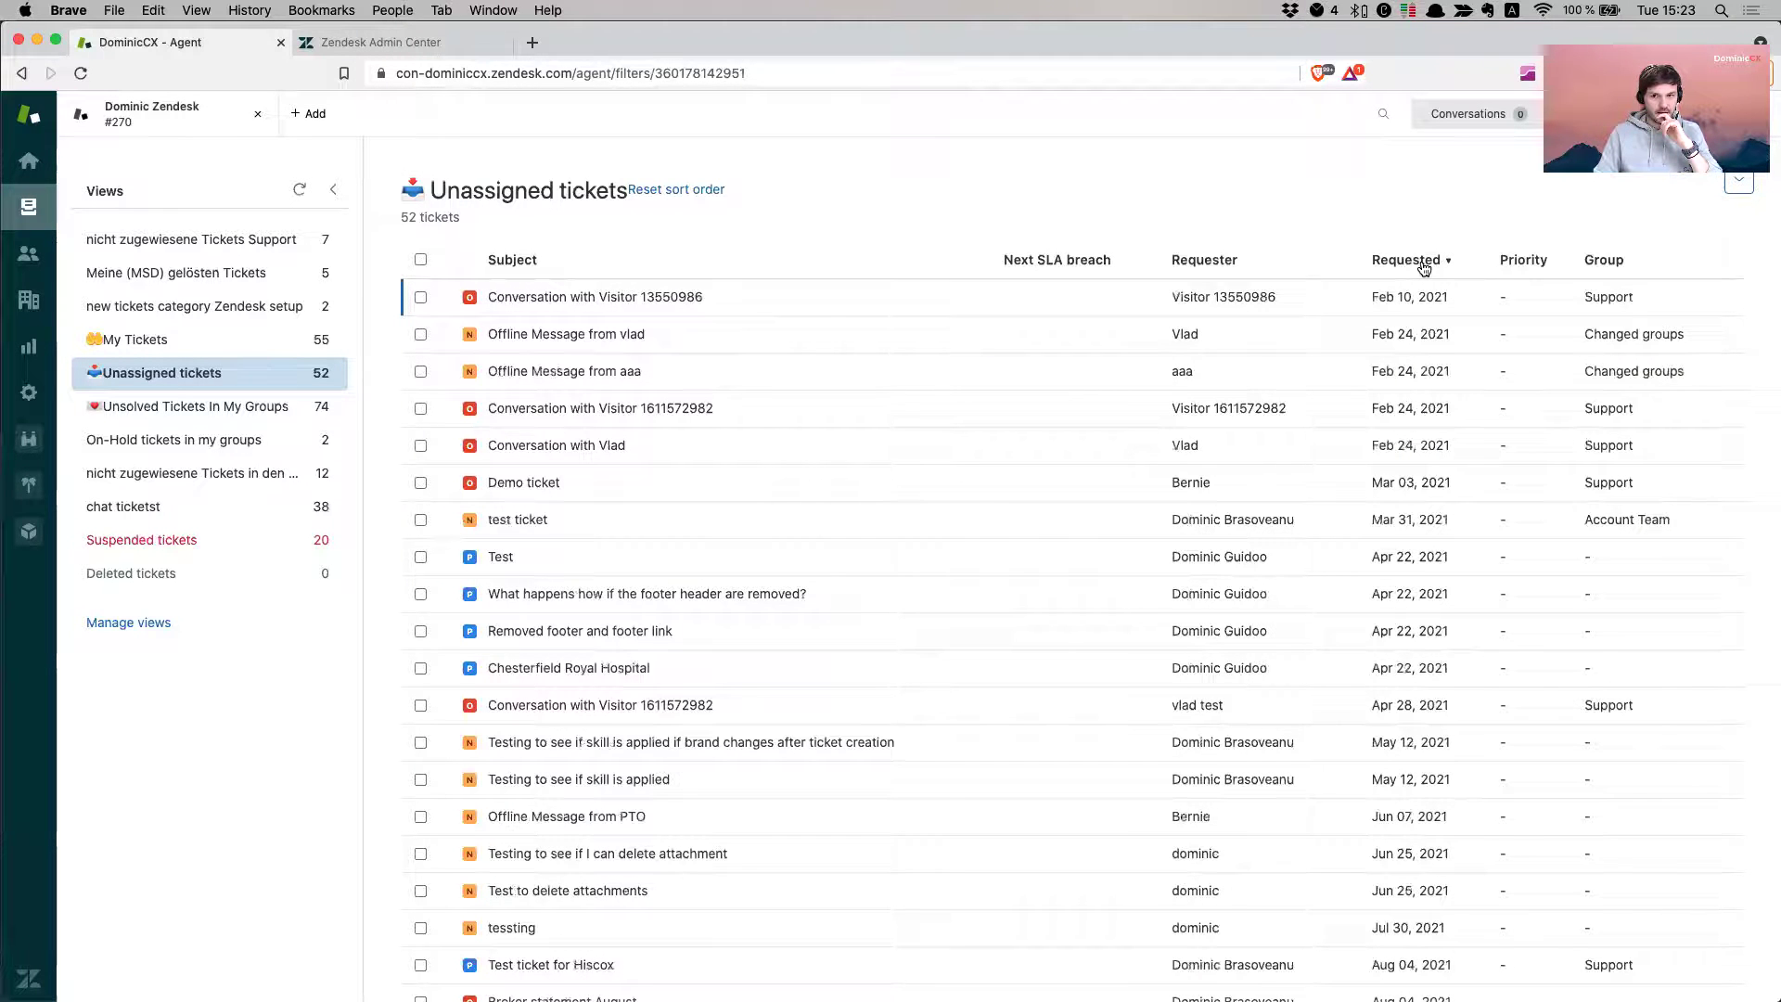
pyautogui.click(1420, 261)
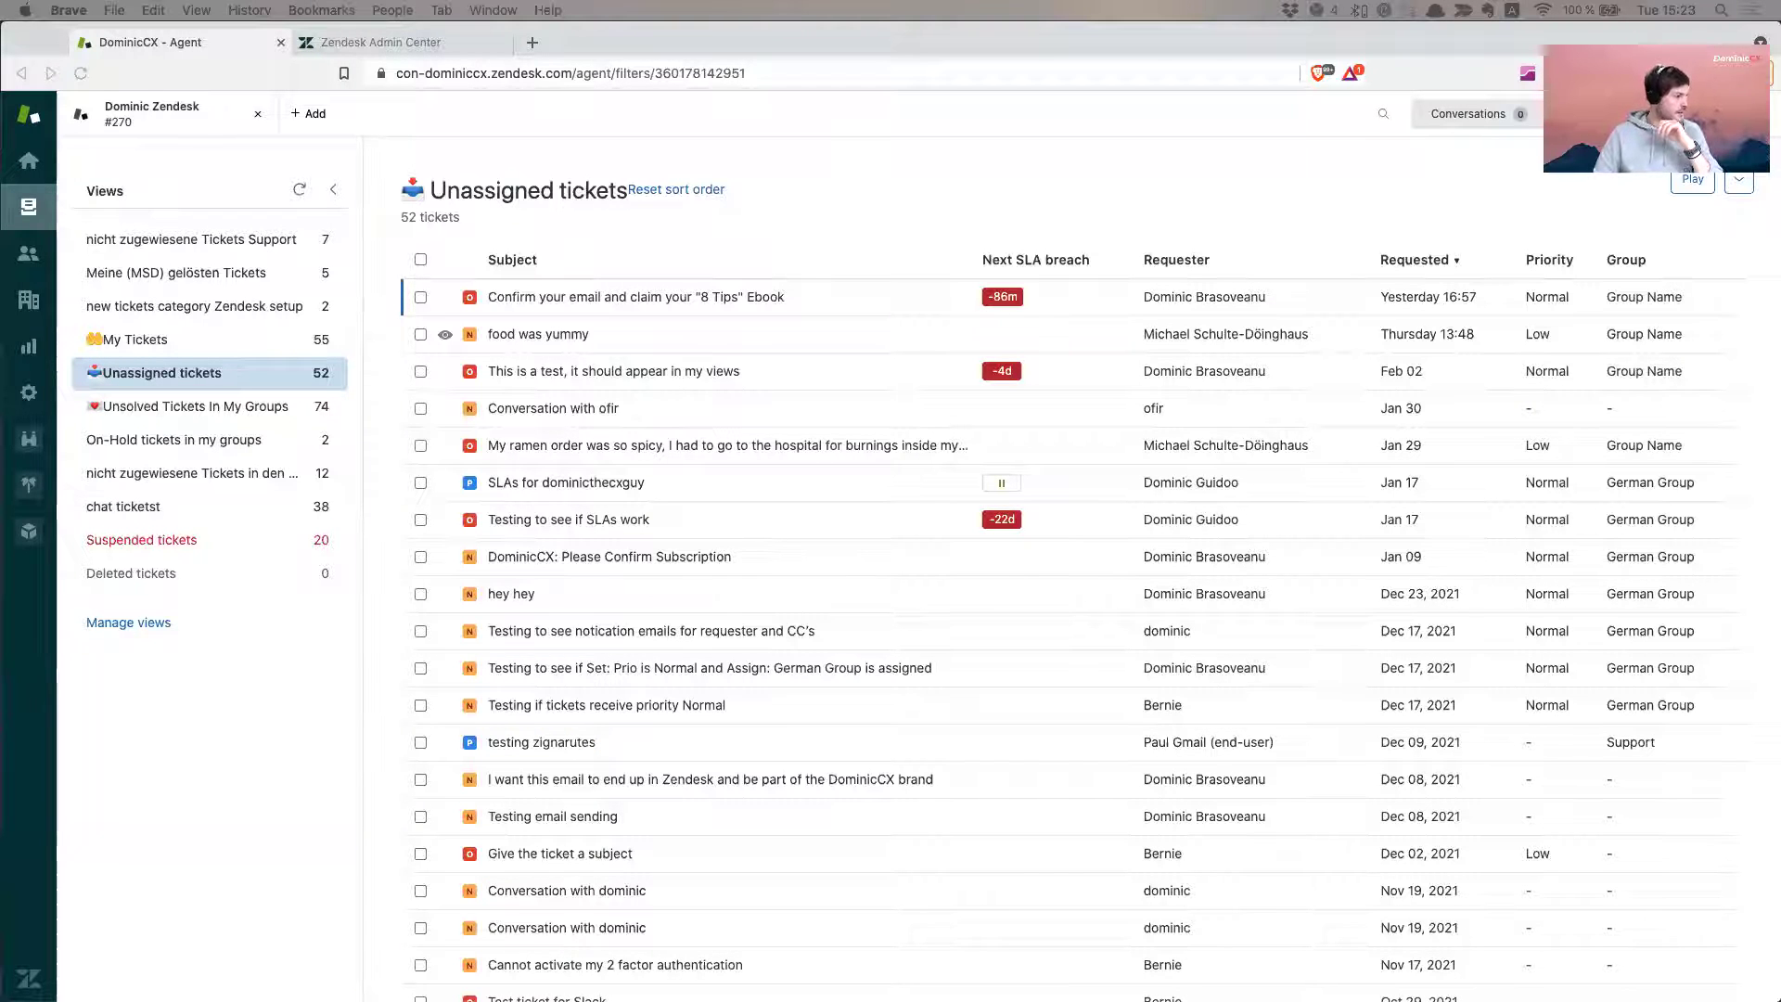
pyautogui.click(204, 752)
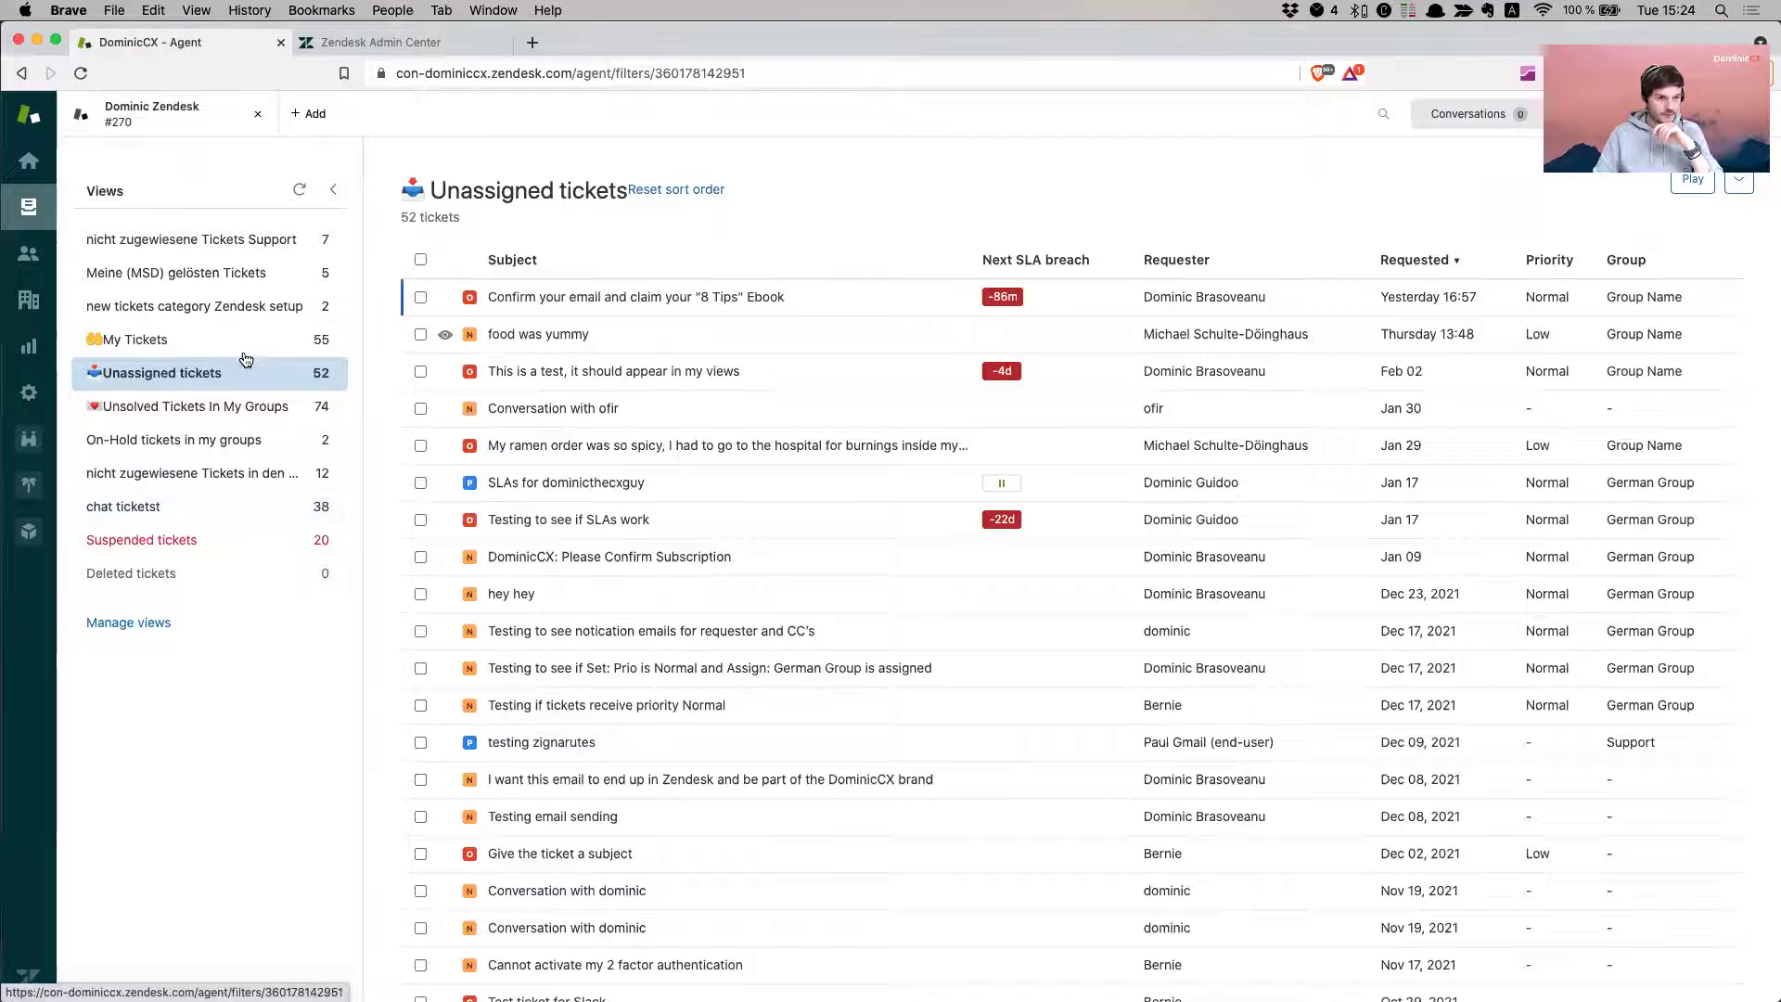
pyautogui.click(246, 354)
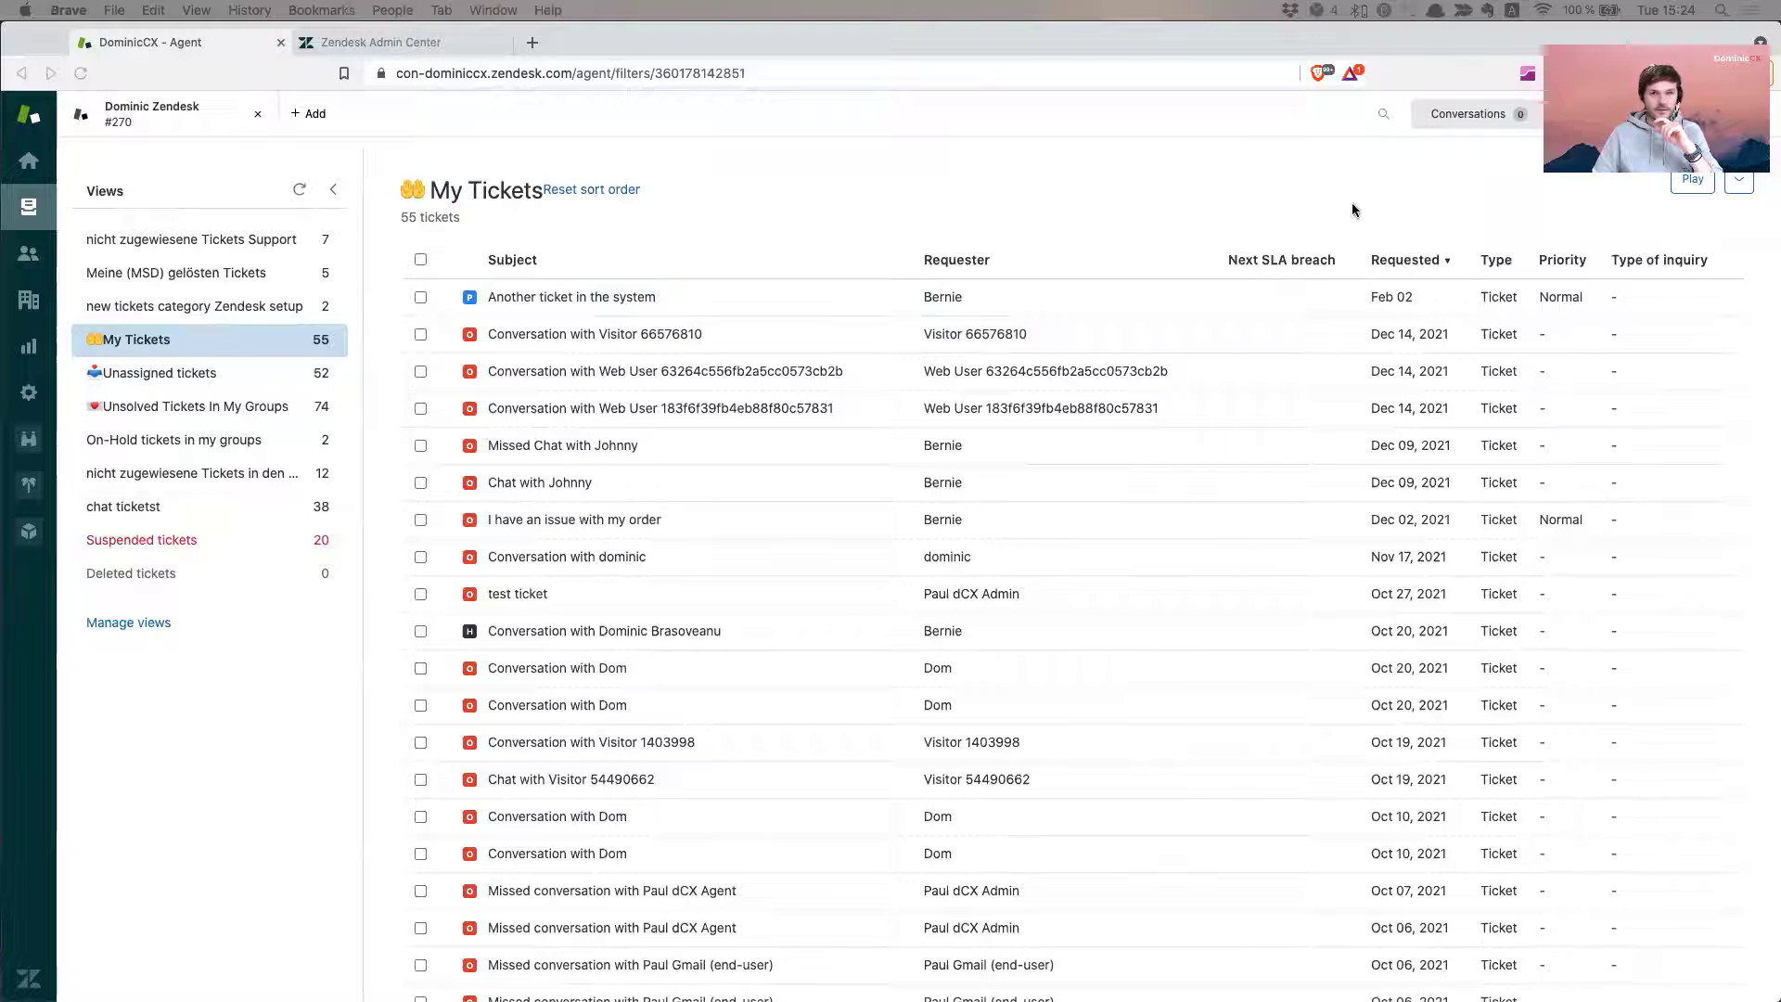
# - Search Zendesk tickets for the forwarding Gmail address
pyautogui.click(1407, 164)
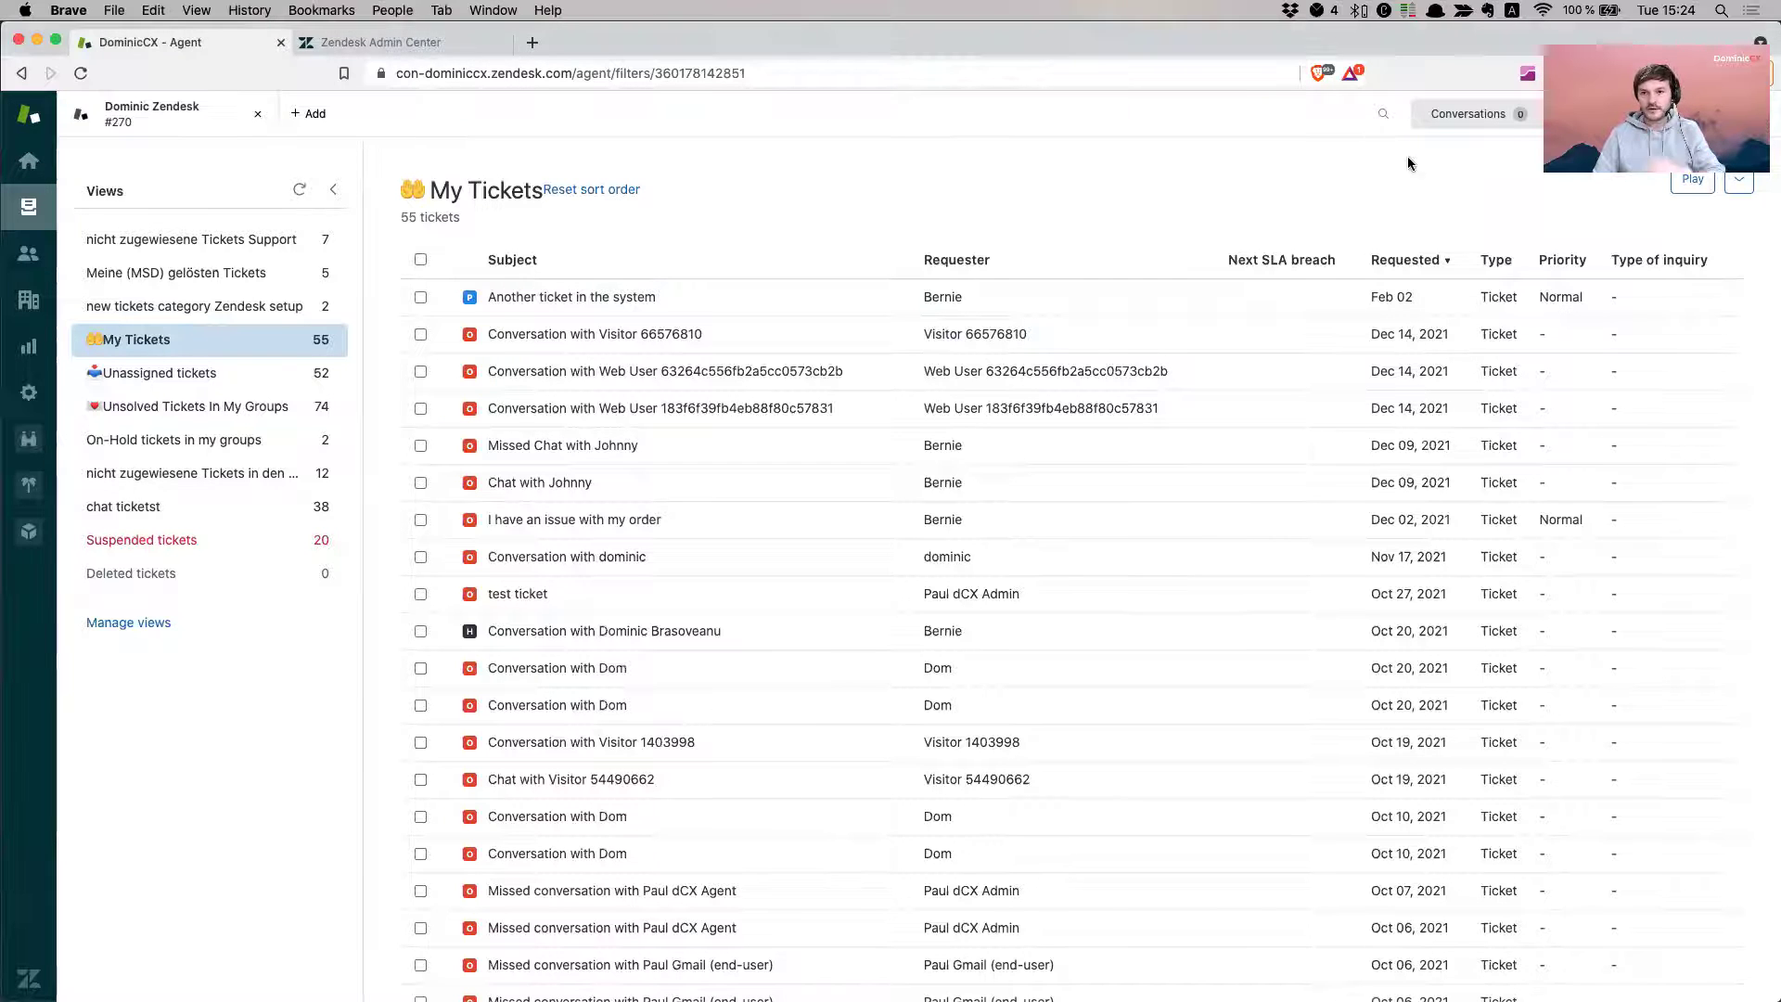
pyautogui.click(1383, 115)
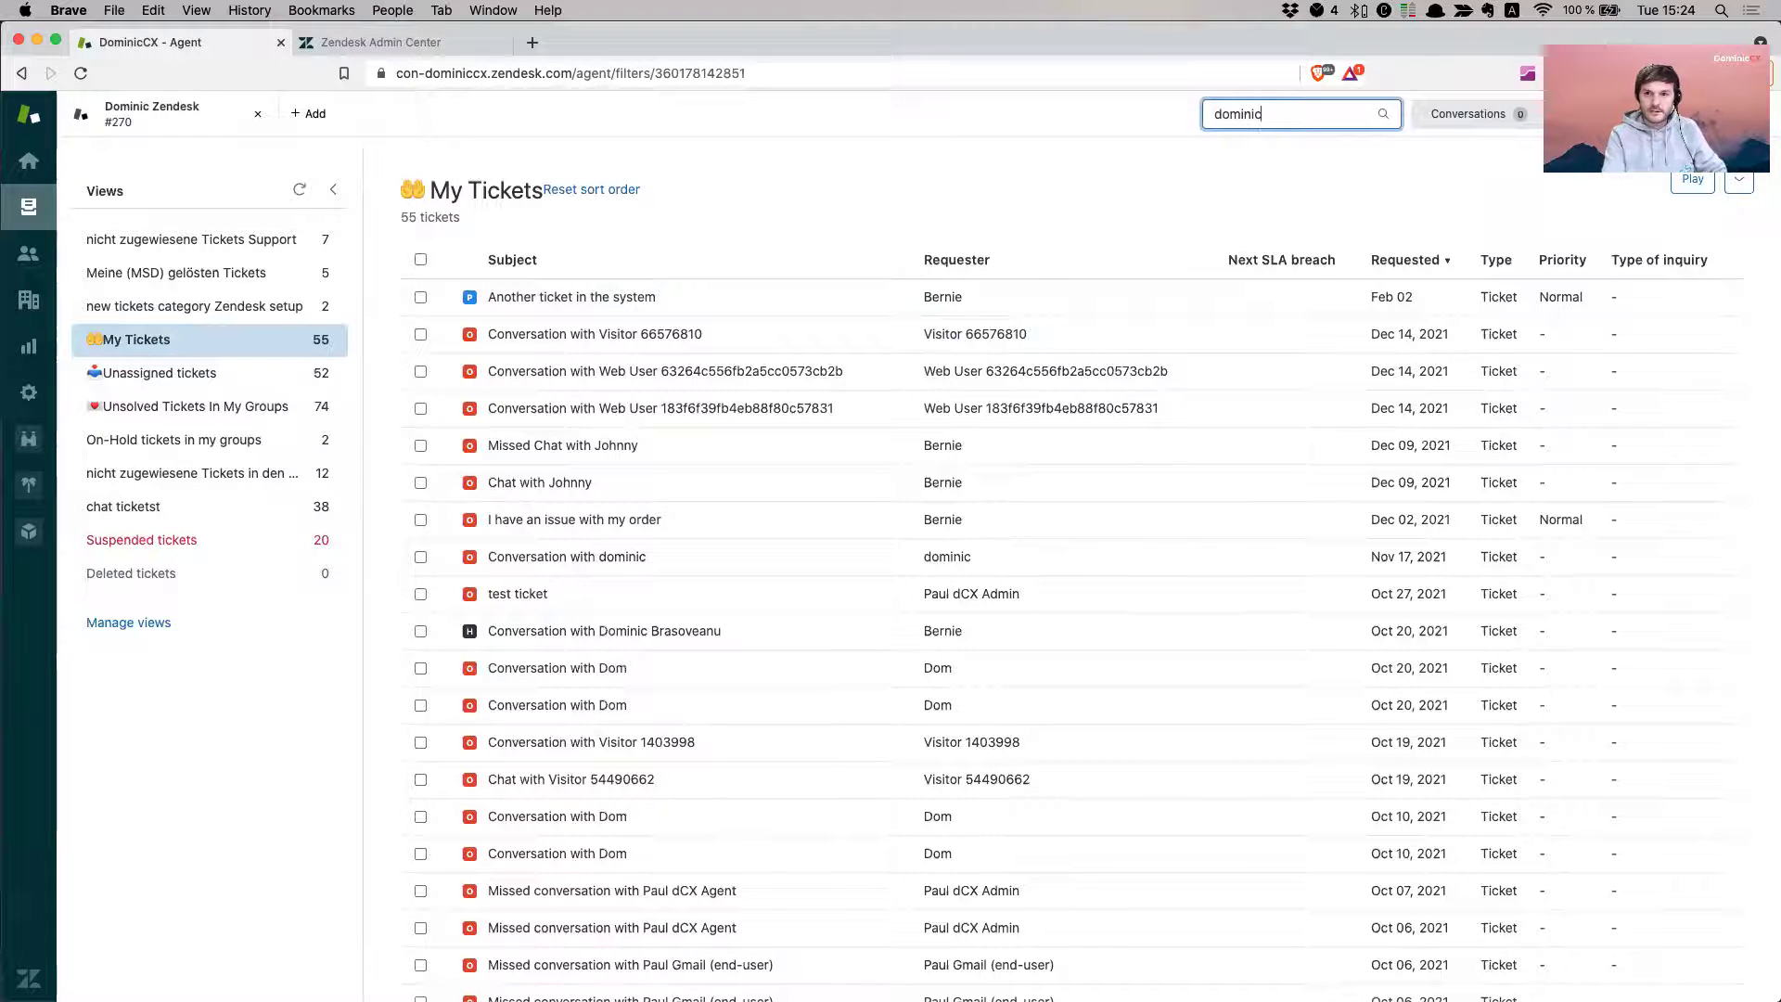
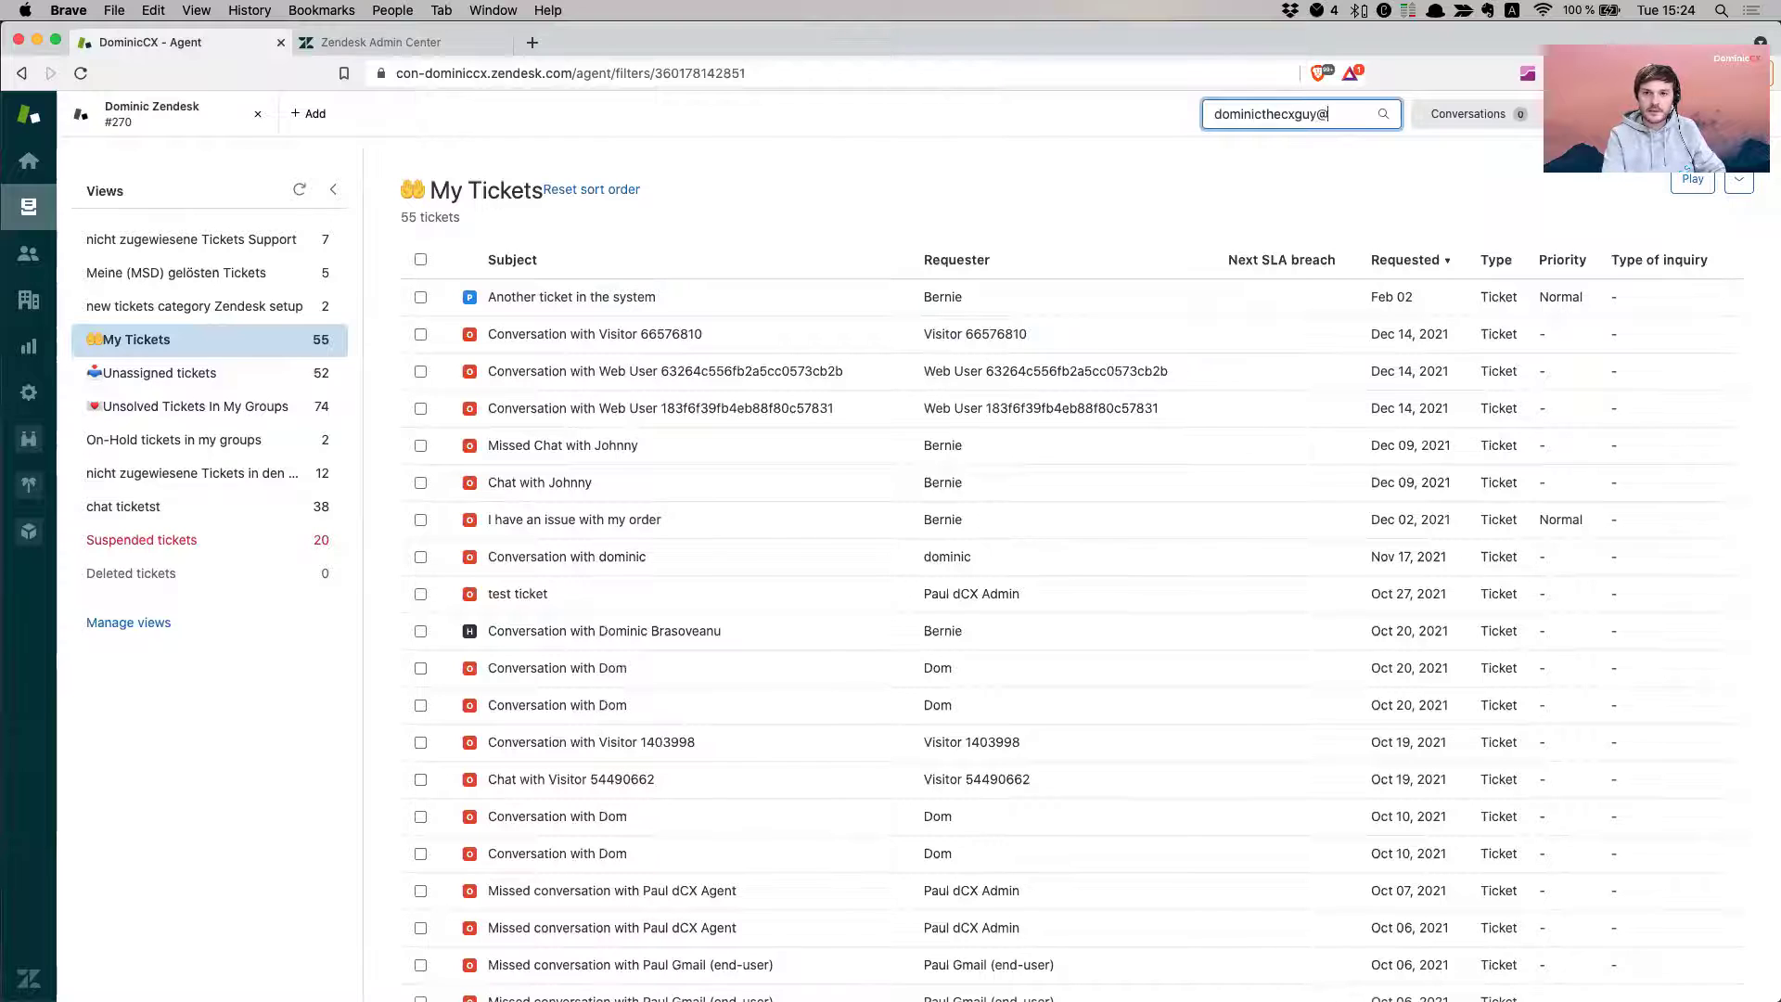
pyautogui.press('Return')
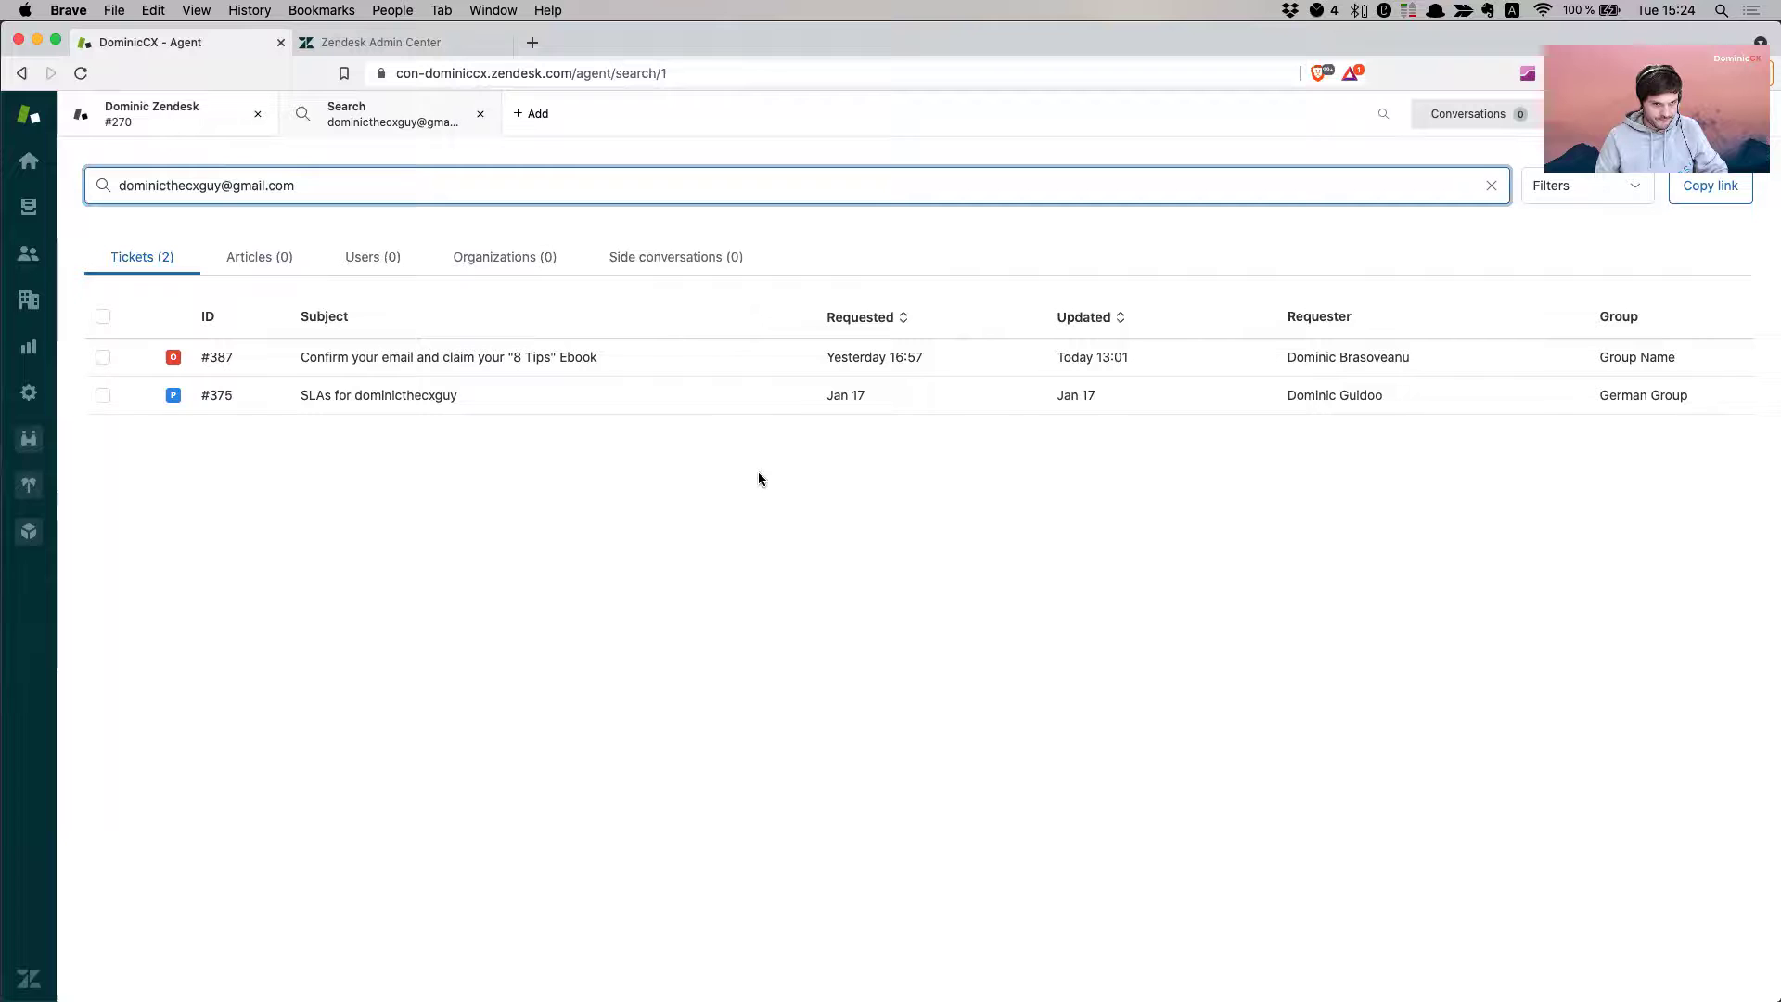
# - Browse the other ticket views, ending on Unsolved Tickets In My Groups
pyautogui.click(29, 208)
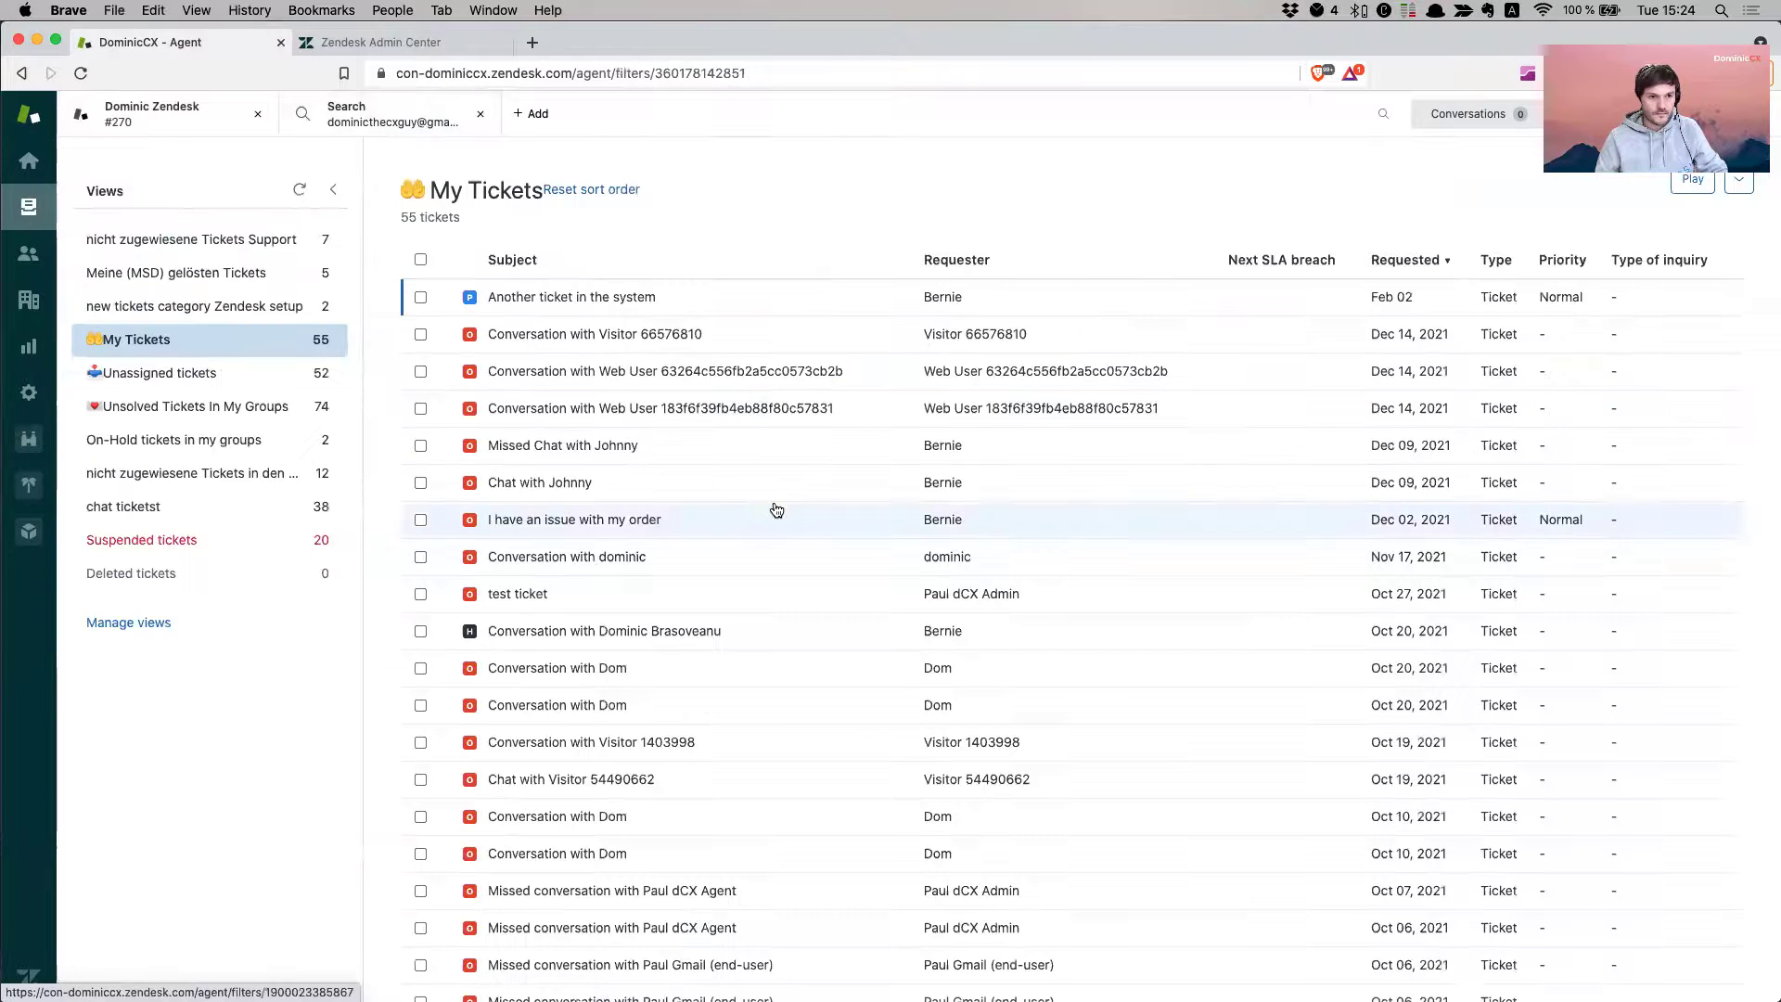
pyautogui.click(320, 307)
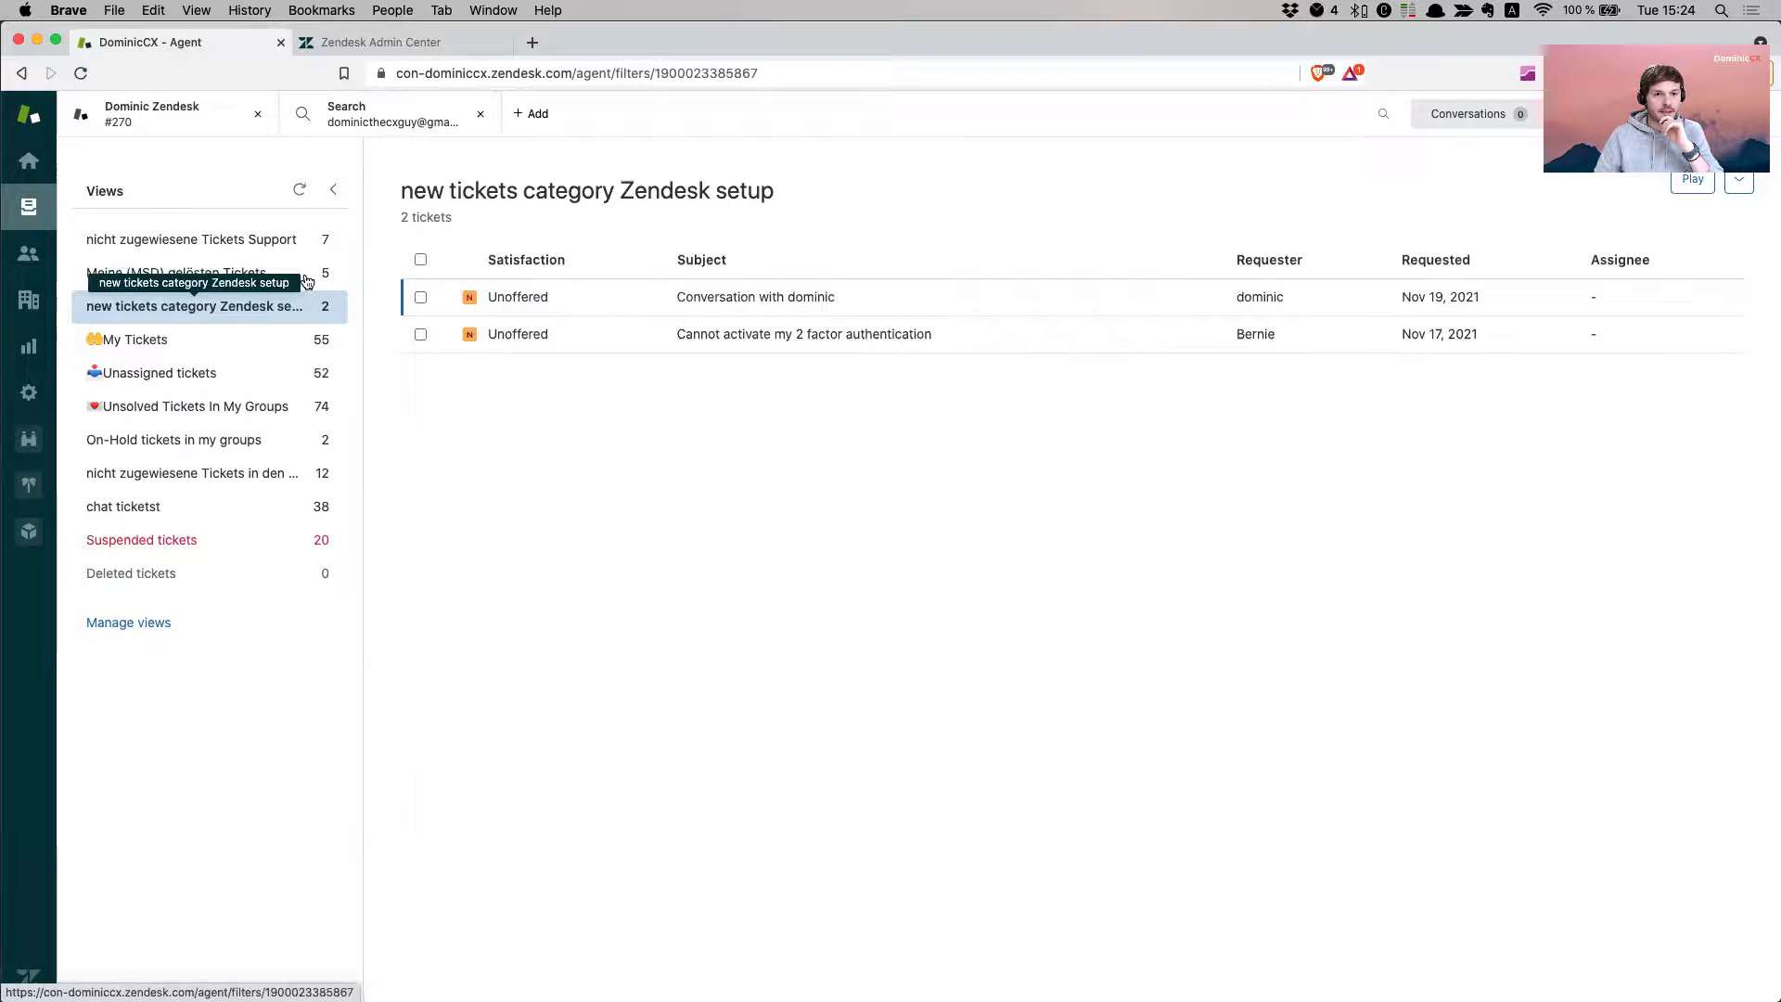
pyautogui.click(309, 275)
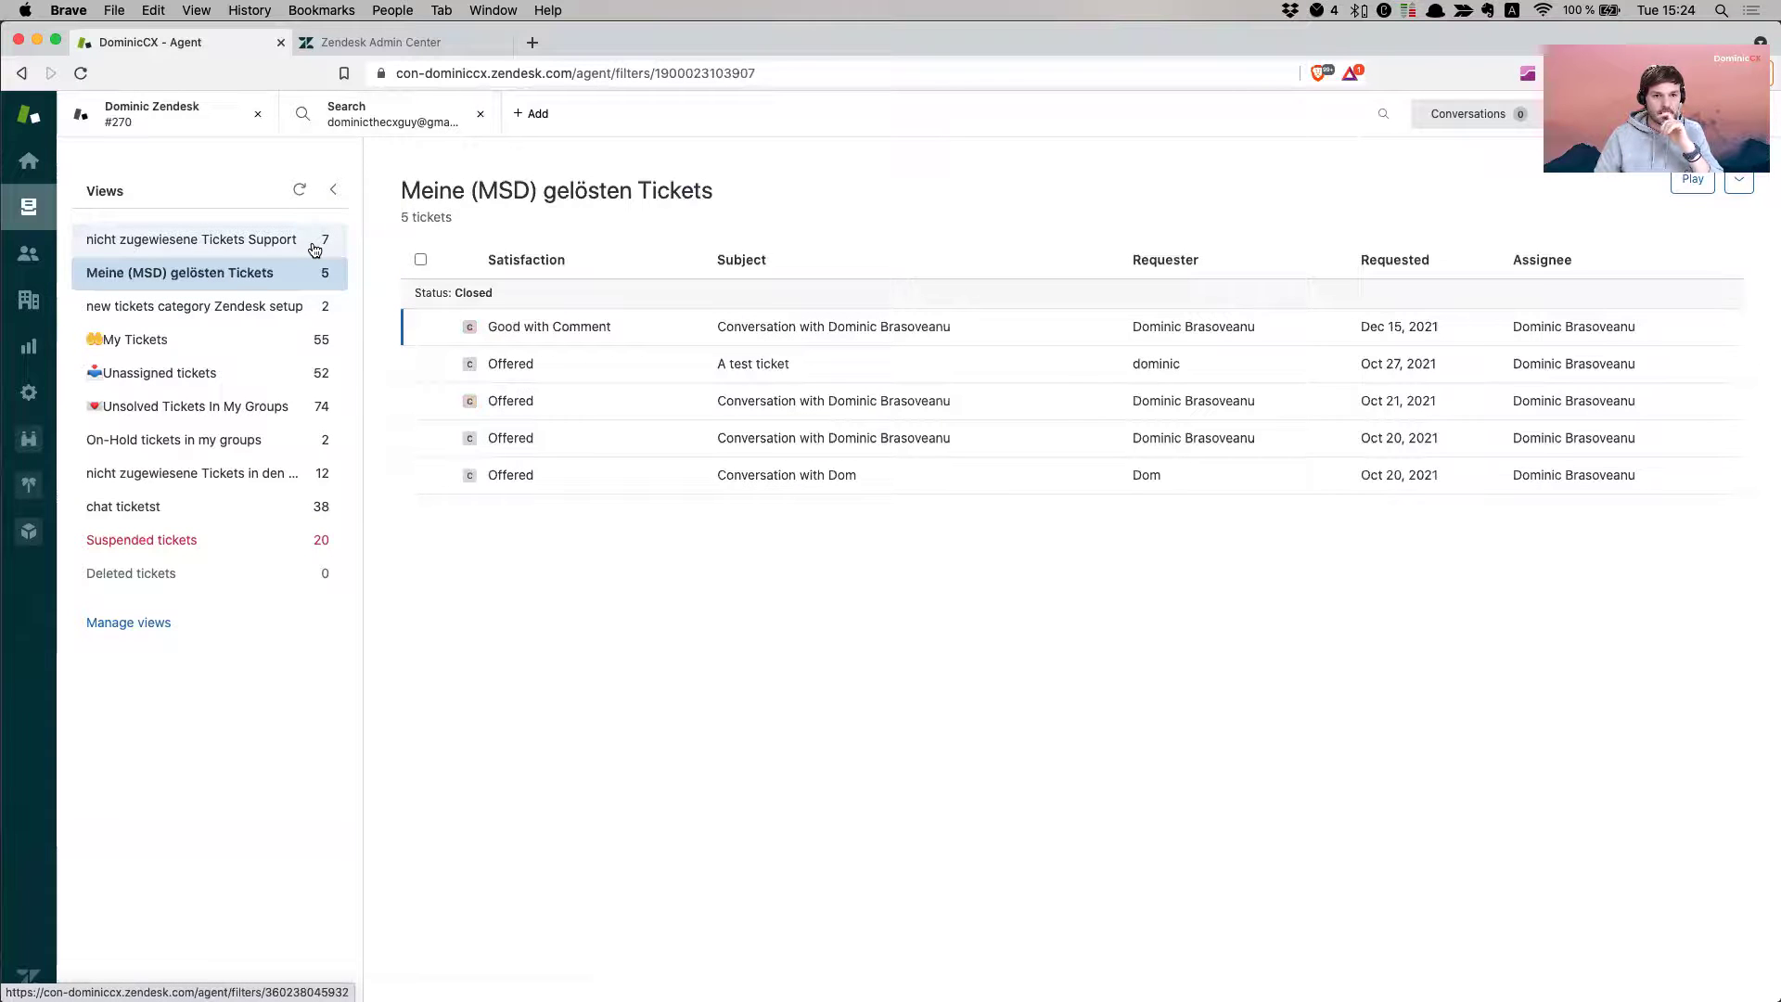
pyautogui.click(316, 244)
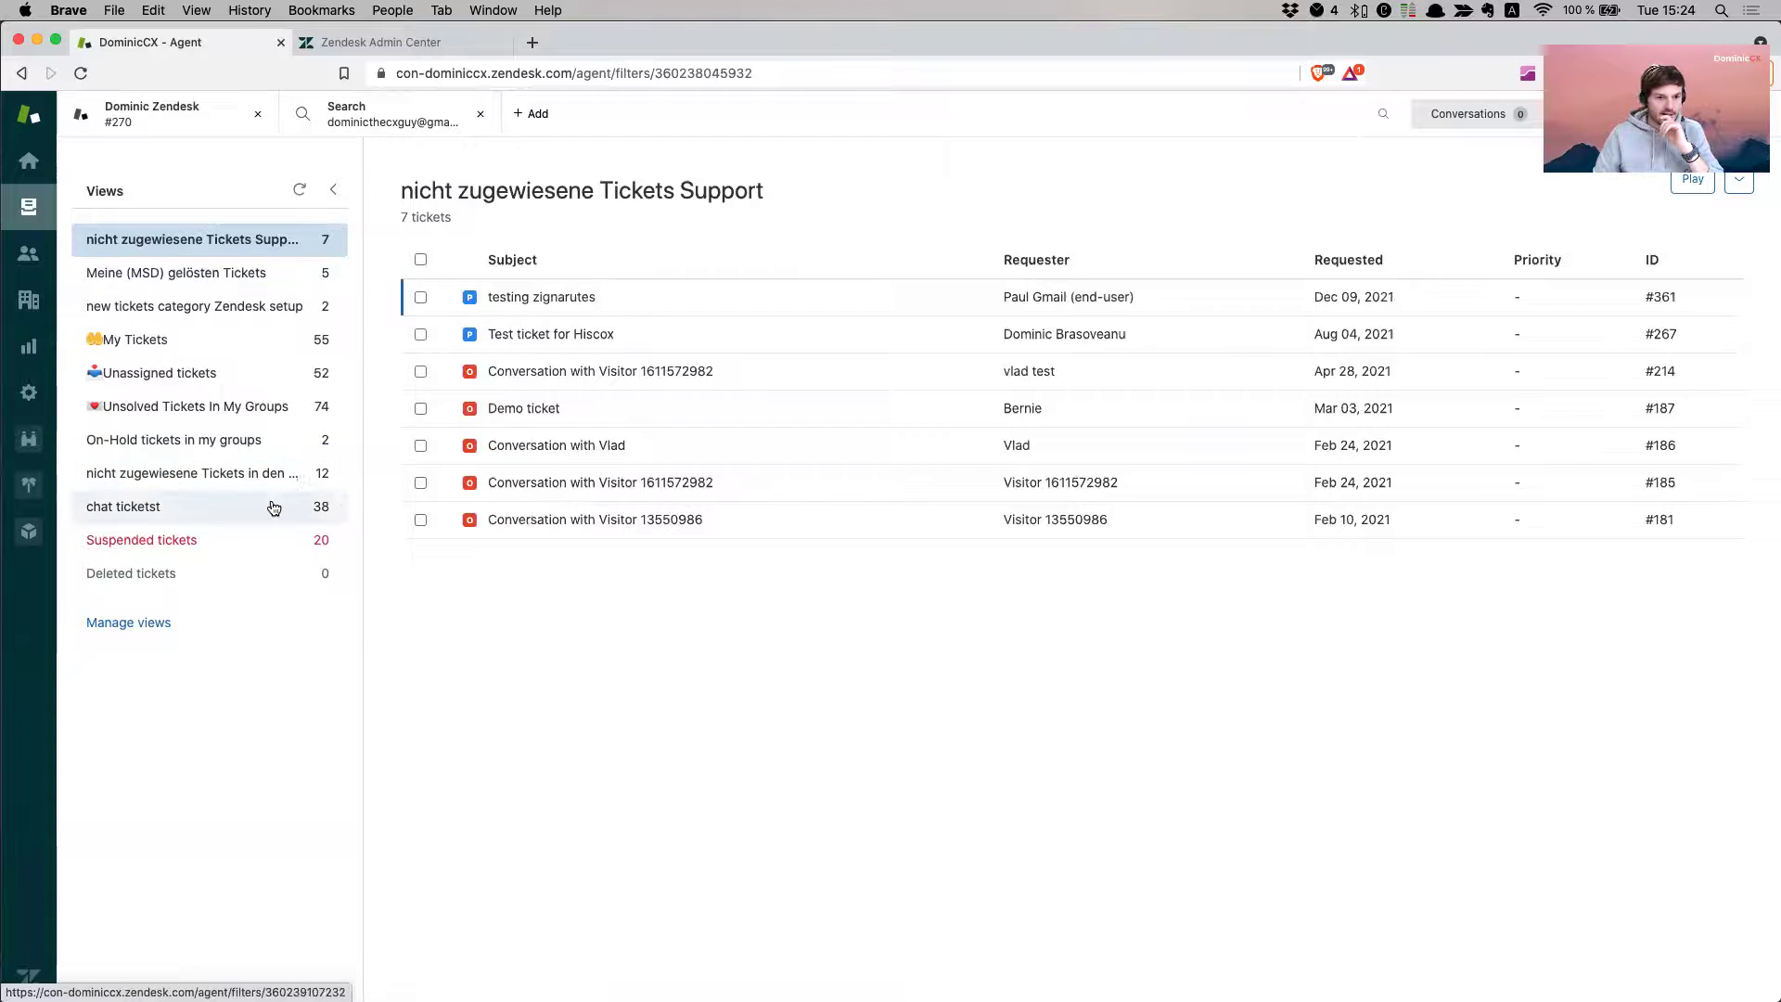
pyautogui.click(269, 407)
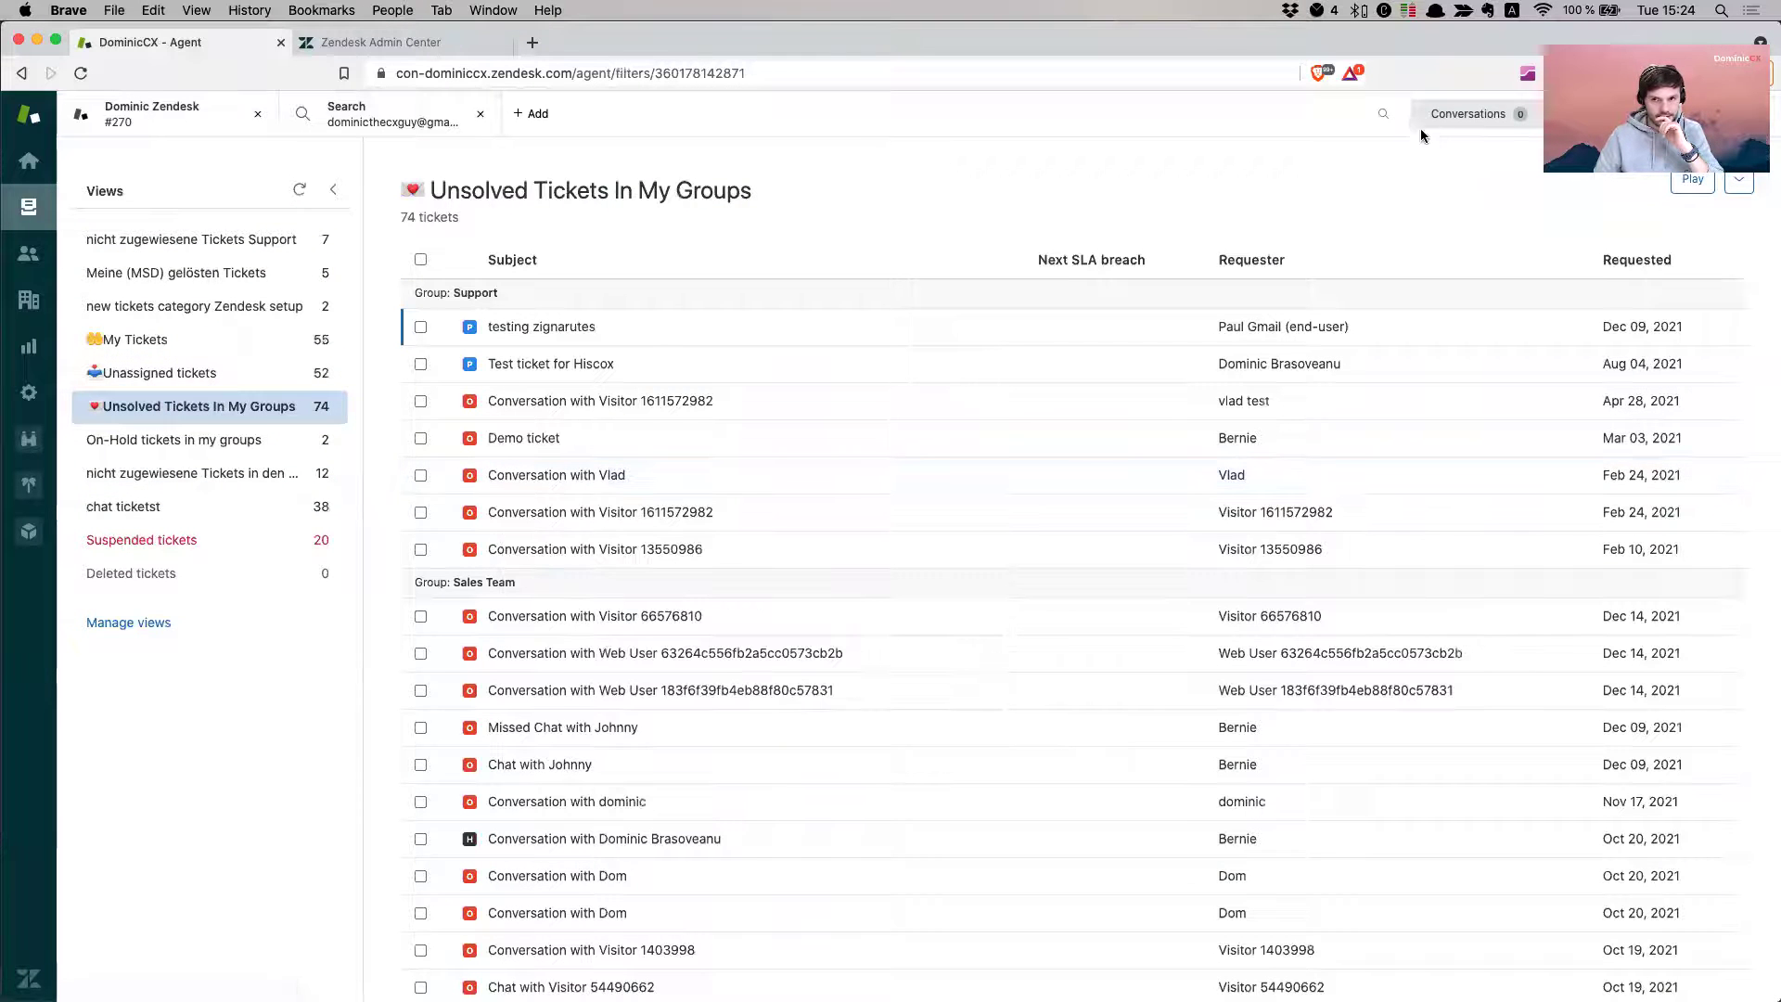
# - Search Zendesk for the pasted support address and review the seven matching tickets
pyautogui.click(1382, 117)
pyautogui.press('super+v')
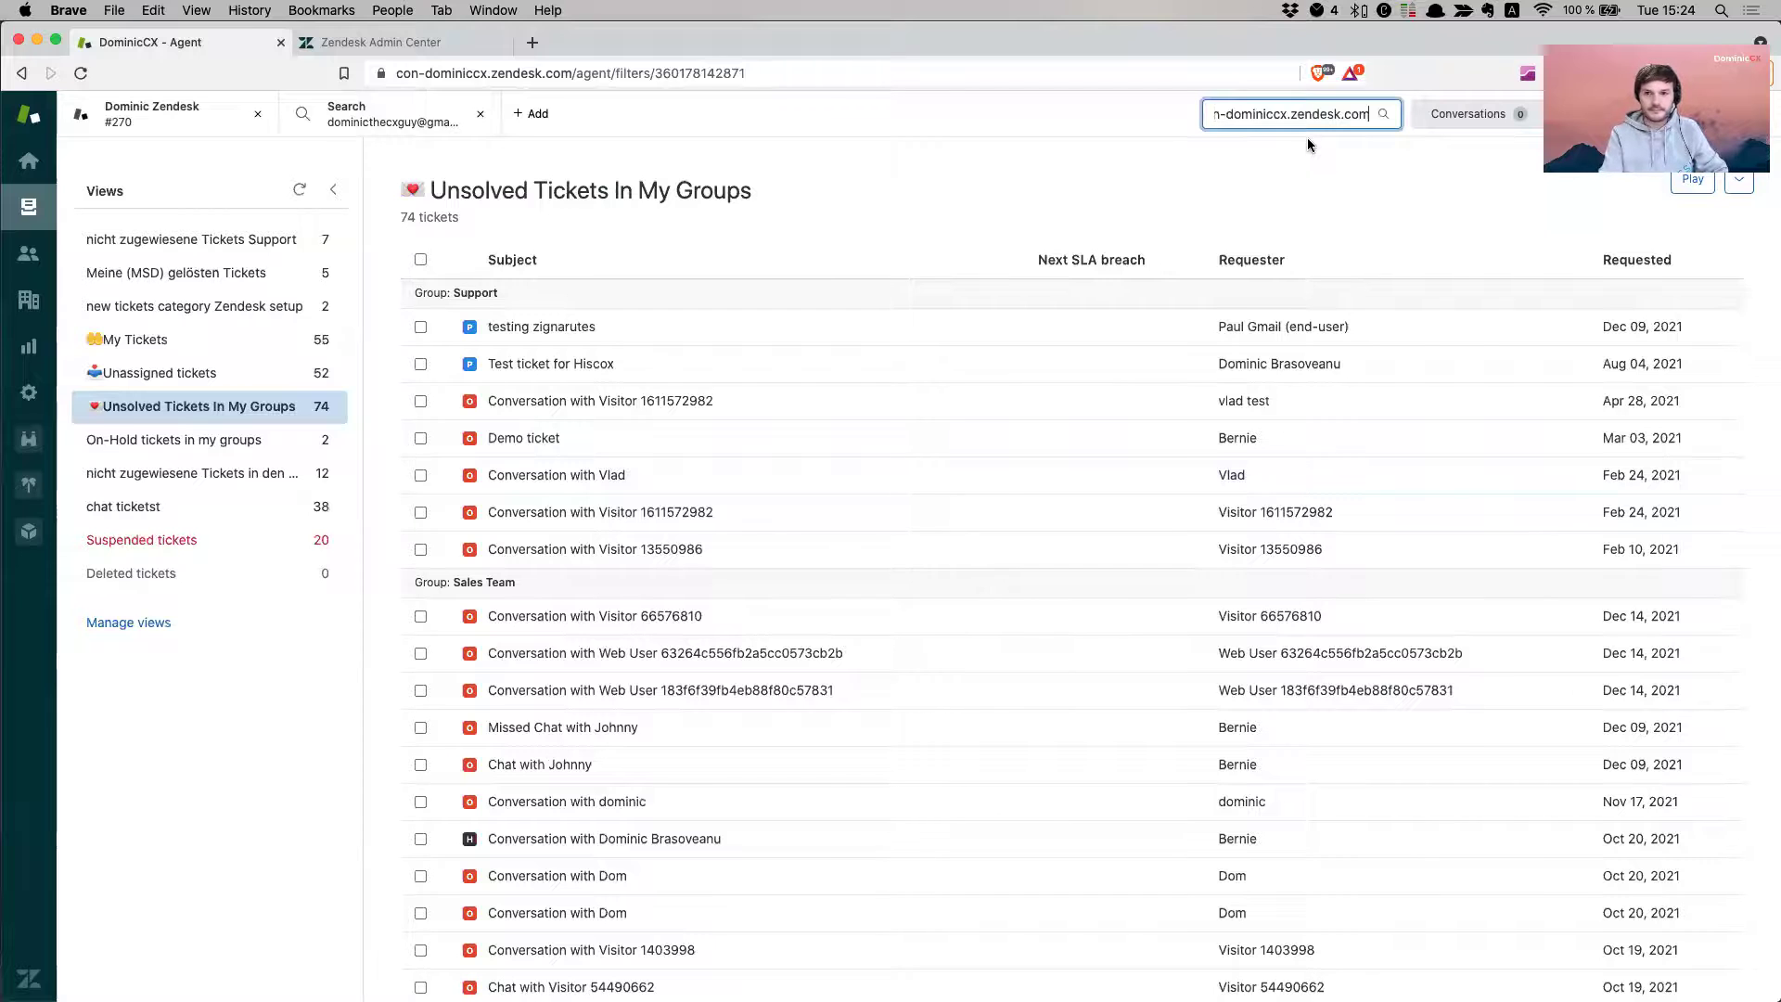
pyautogui.press('Return')
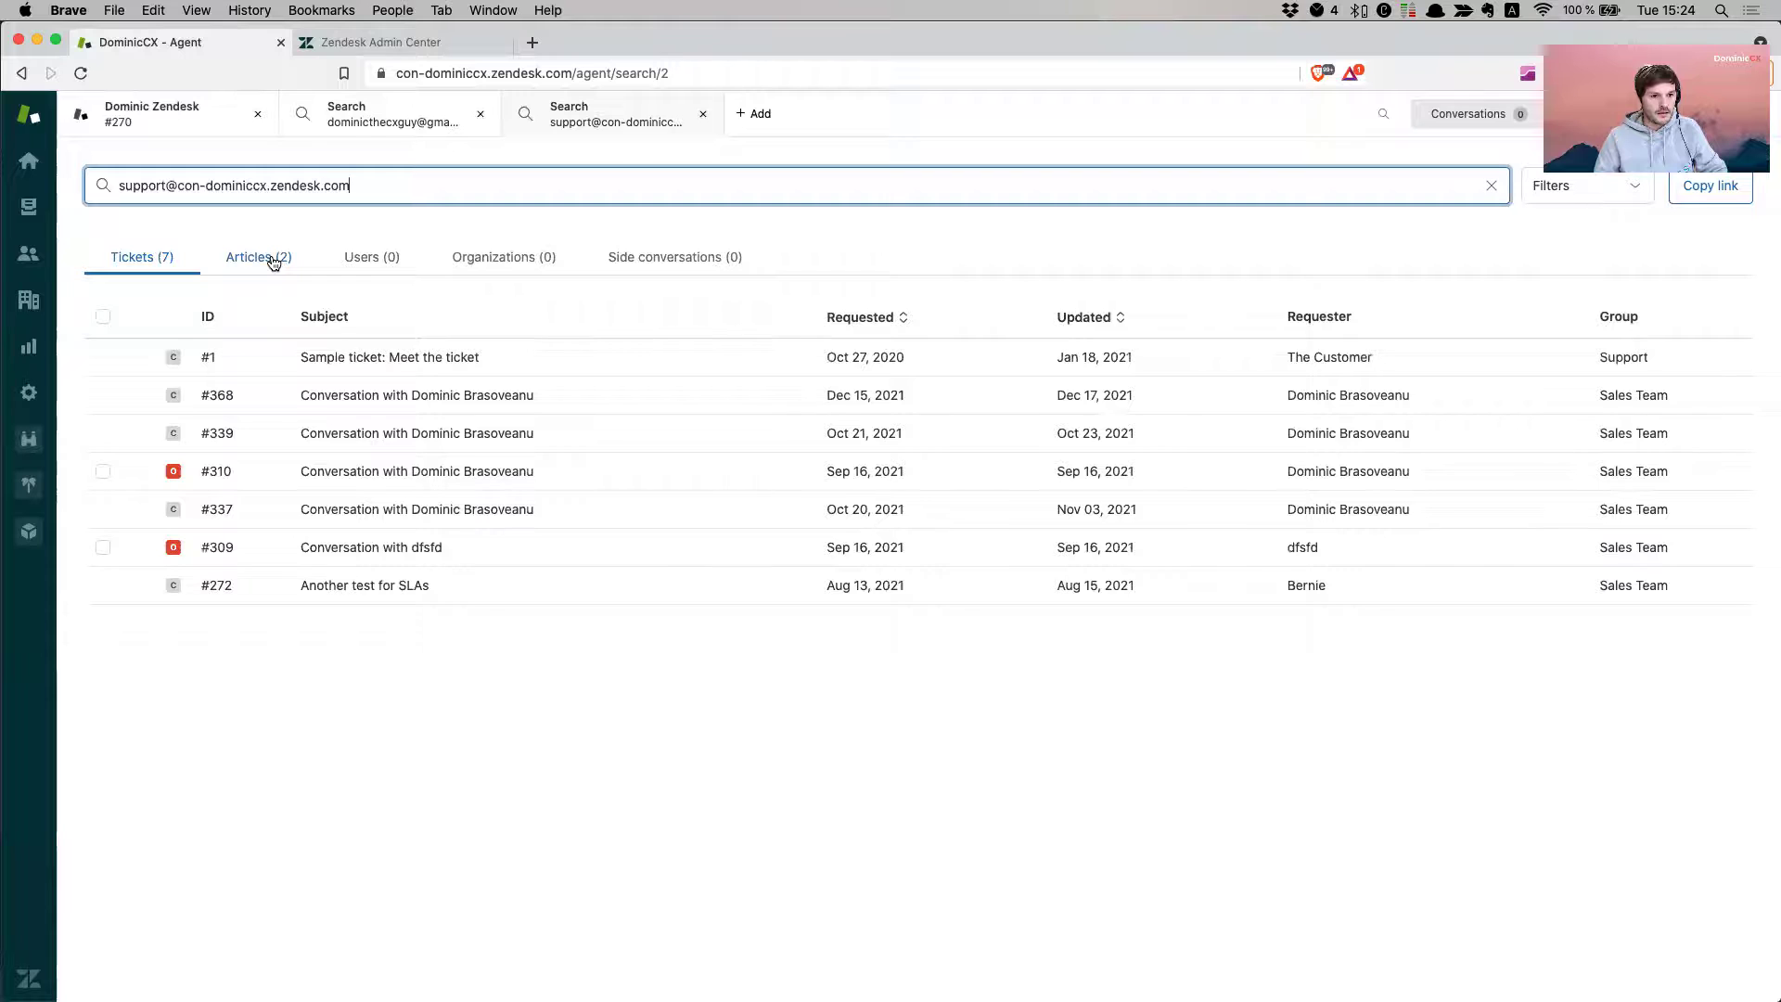
pyautogui.click(274, 263)
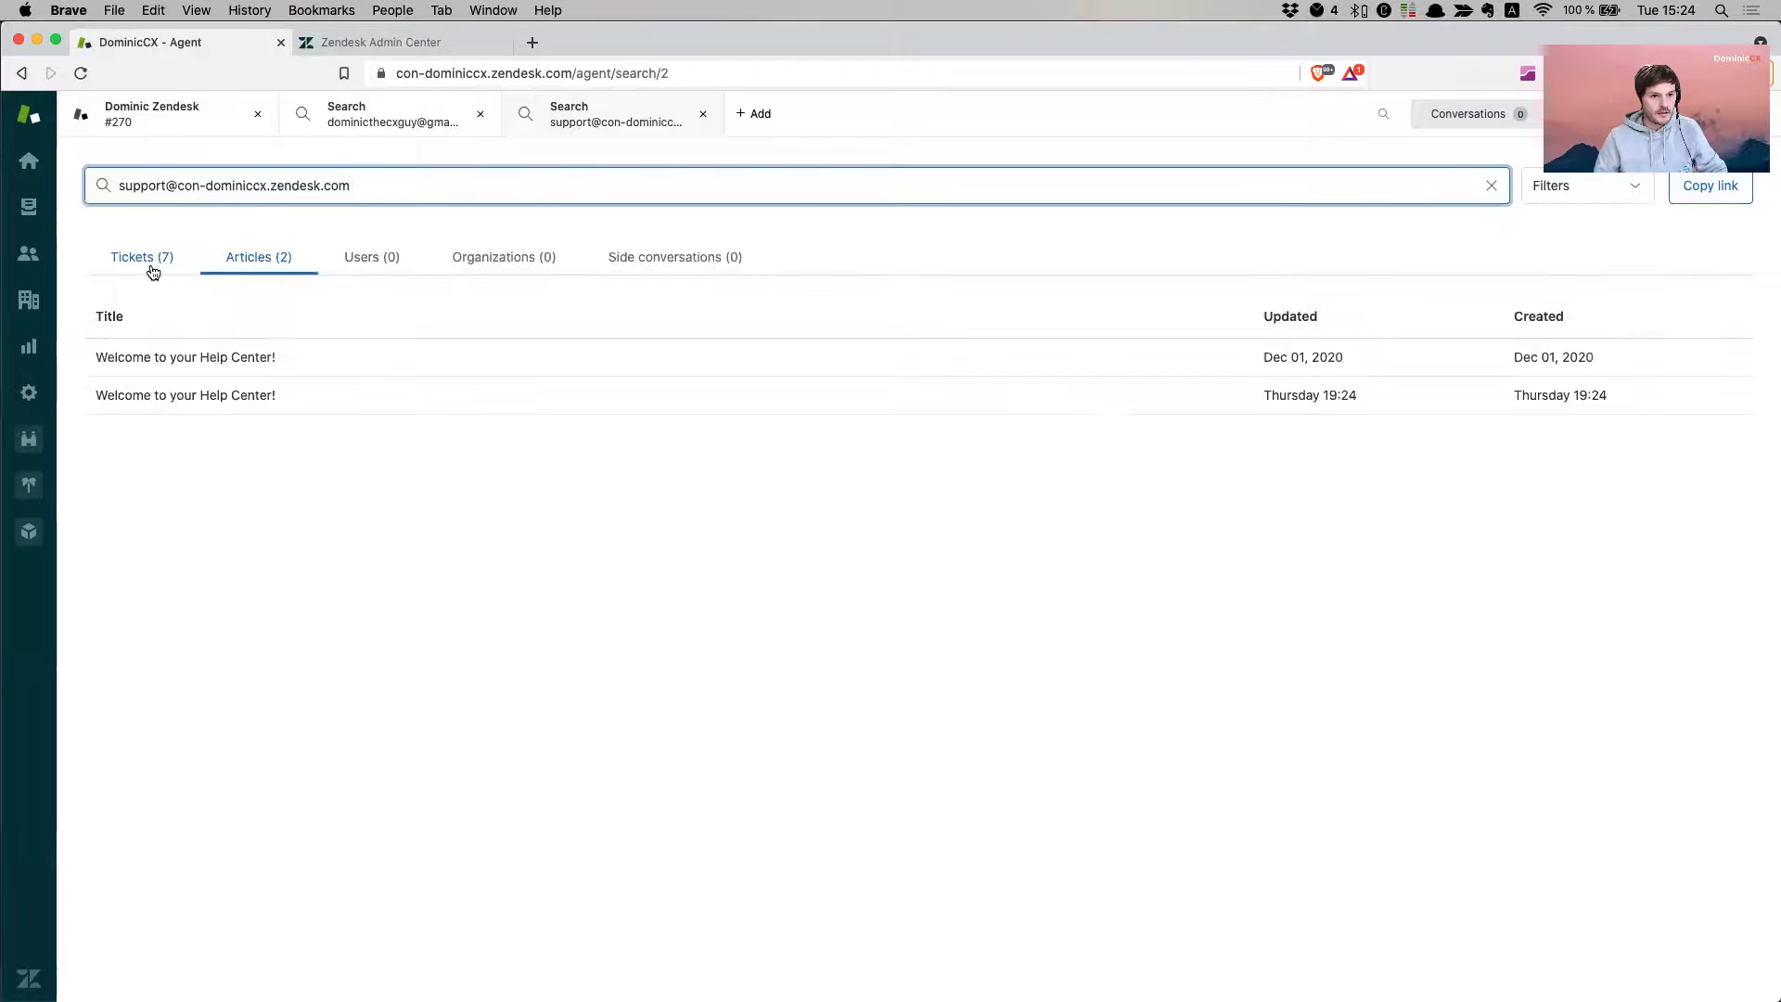
pyautogui.click(152, 267)
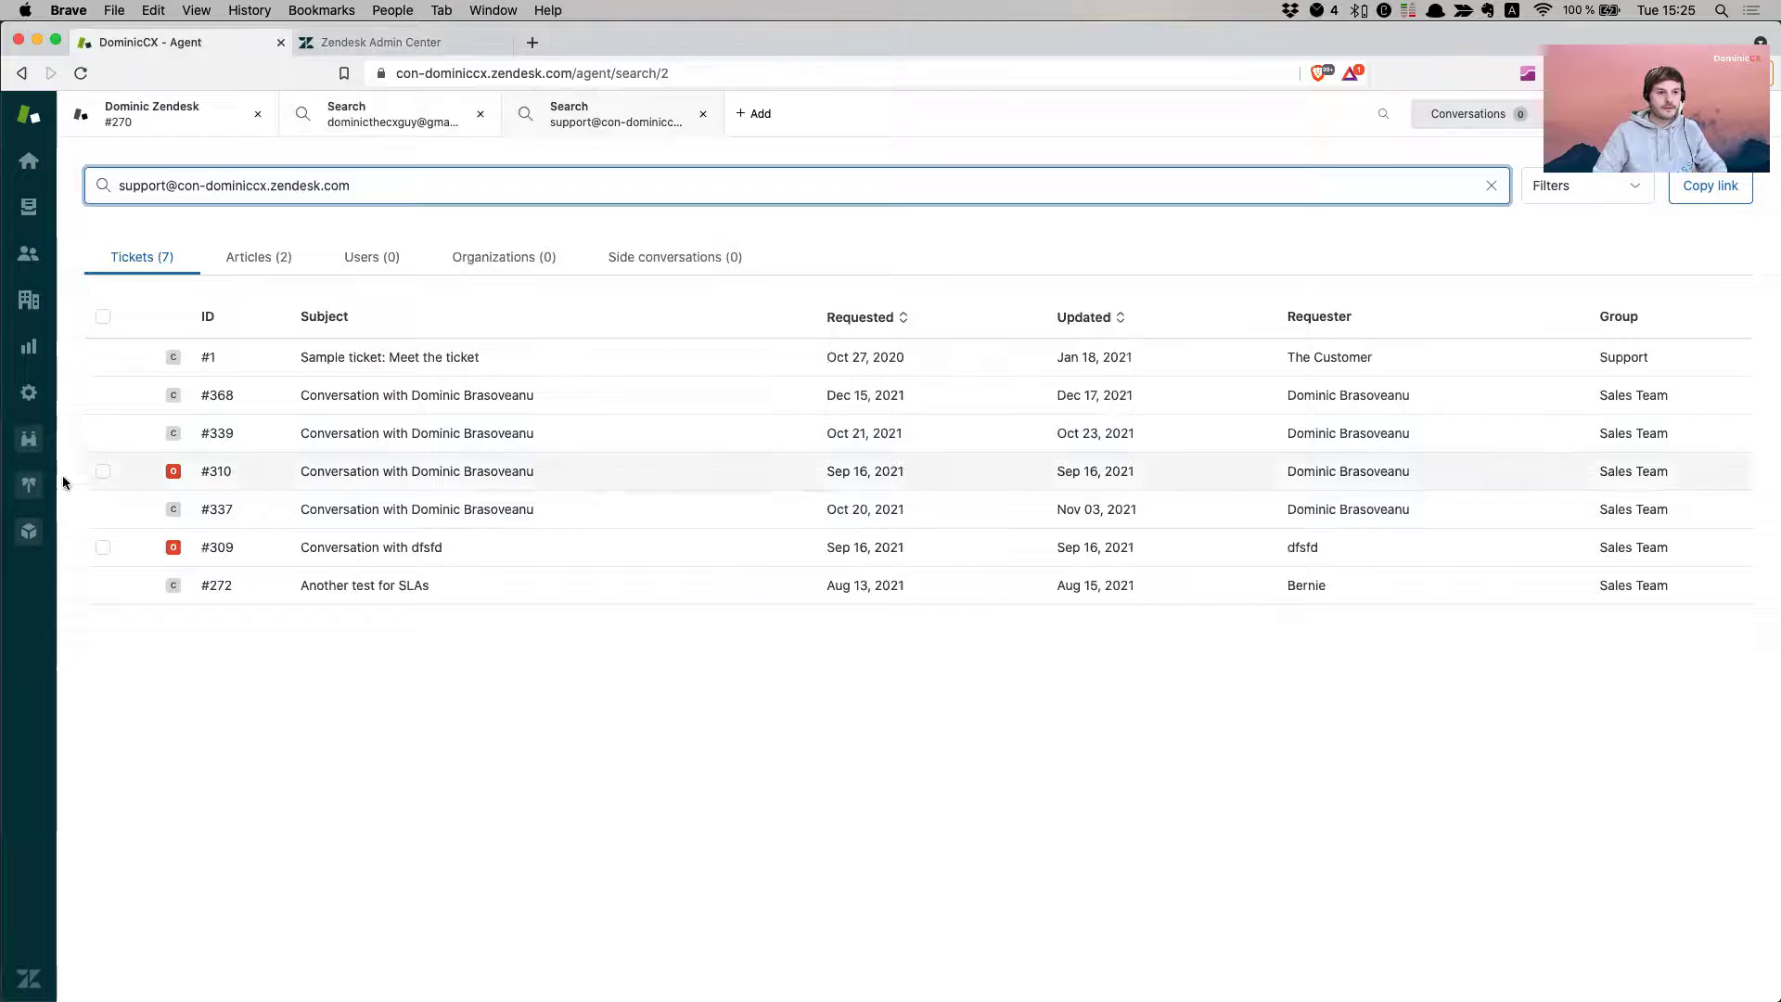
# - Open the admin Email channel settings and copy the brand's main support address
pyautogui.click(29, 392)
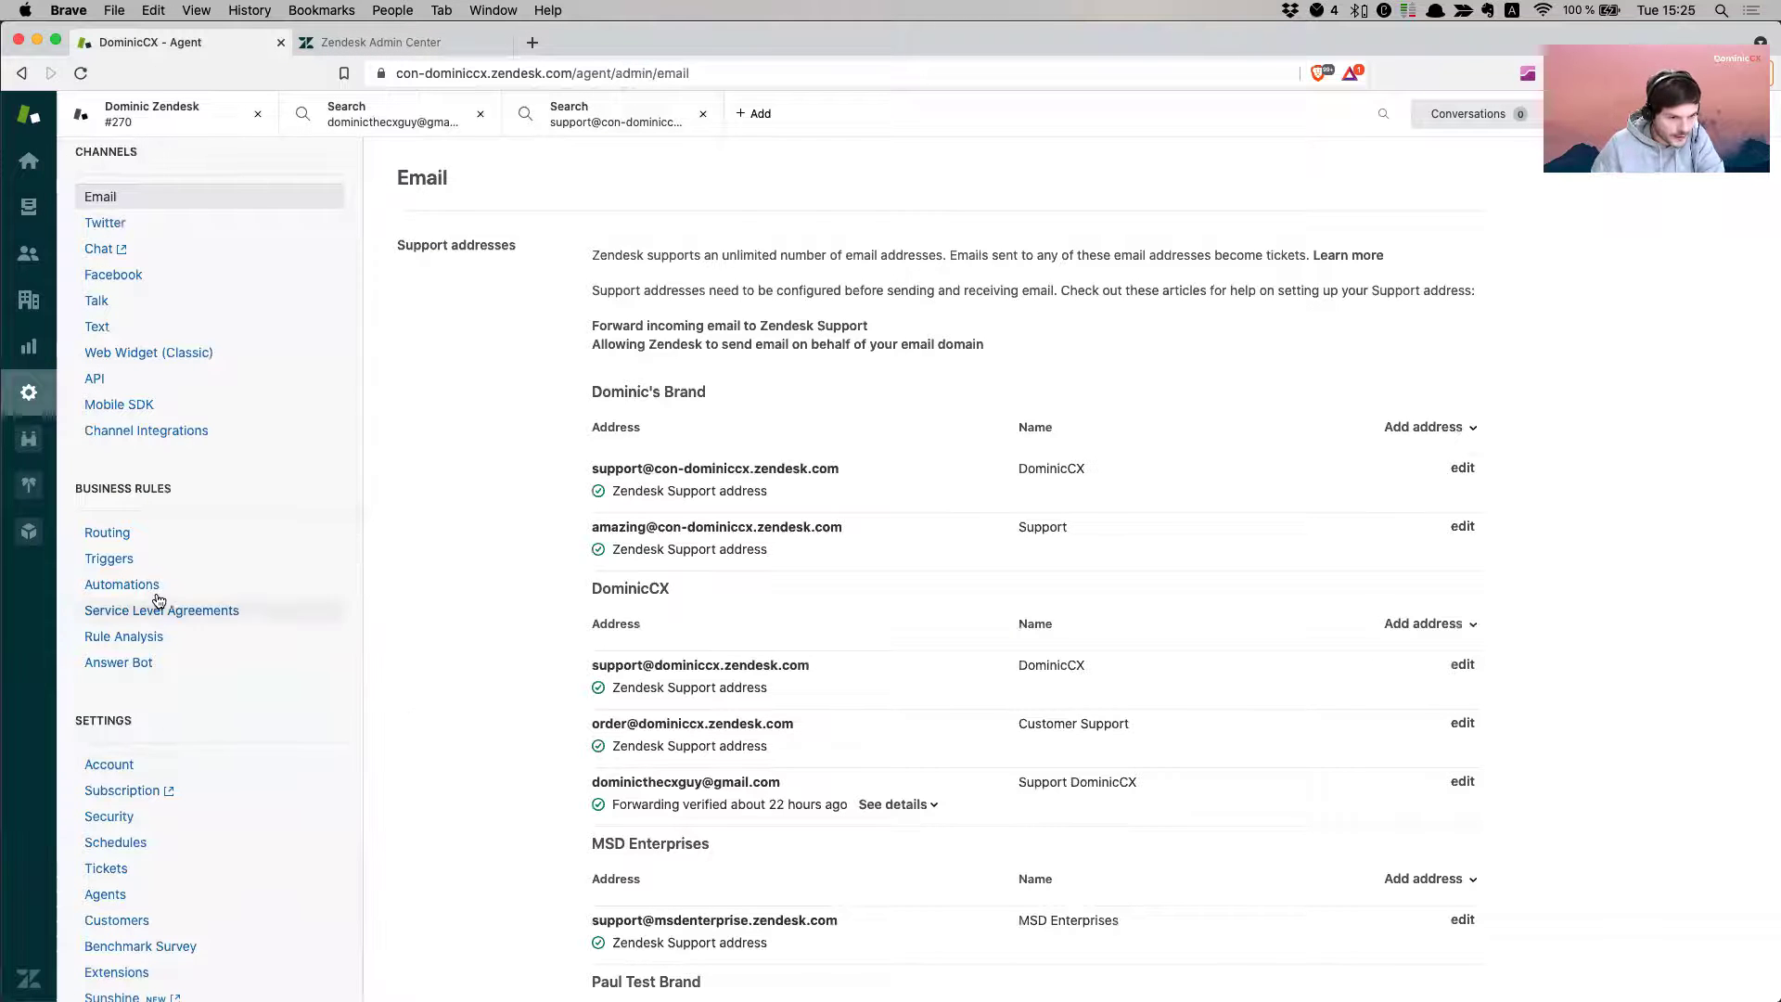
pyautogui.click(220, 562)
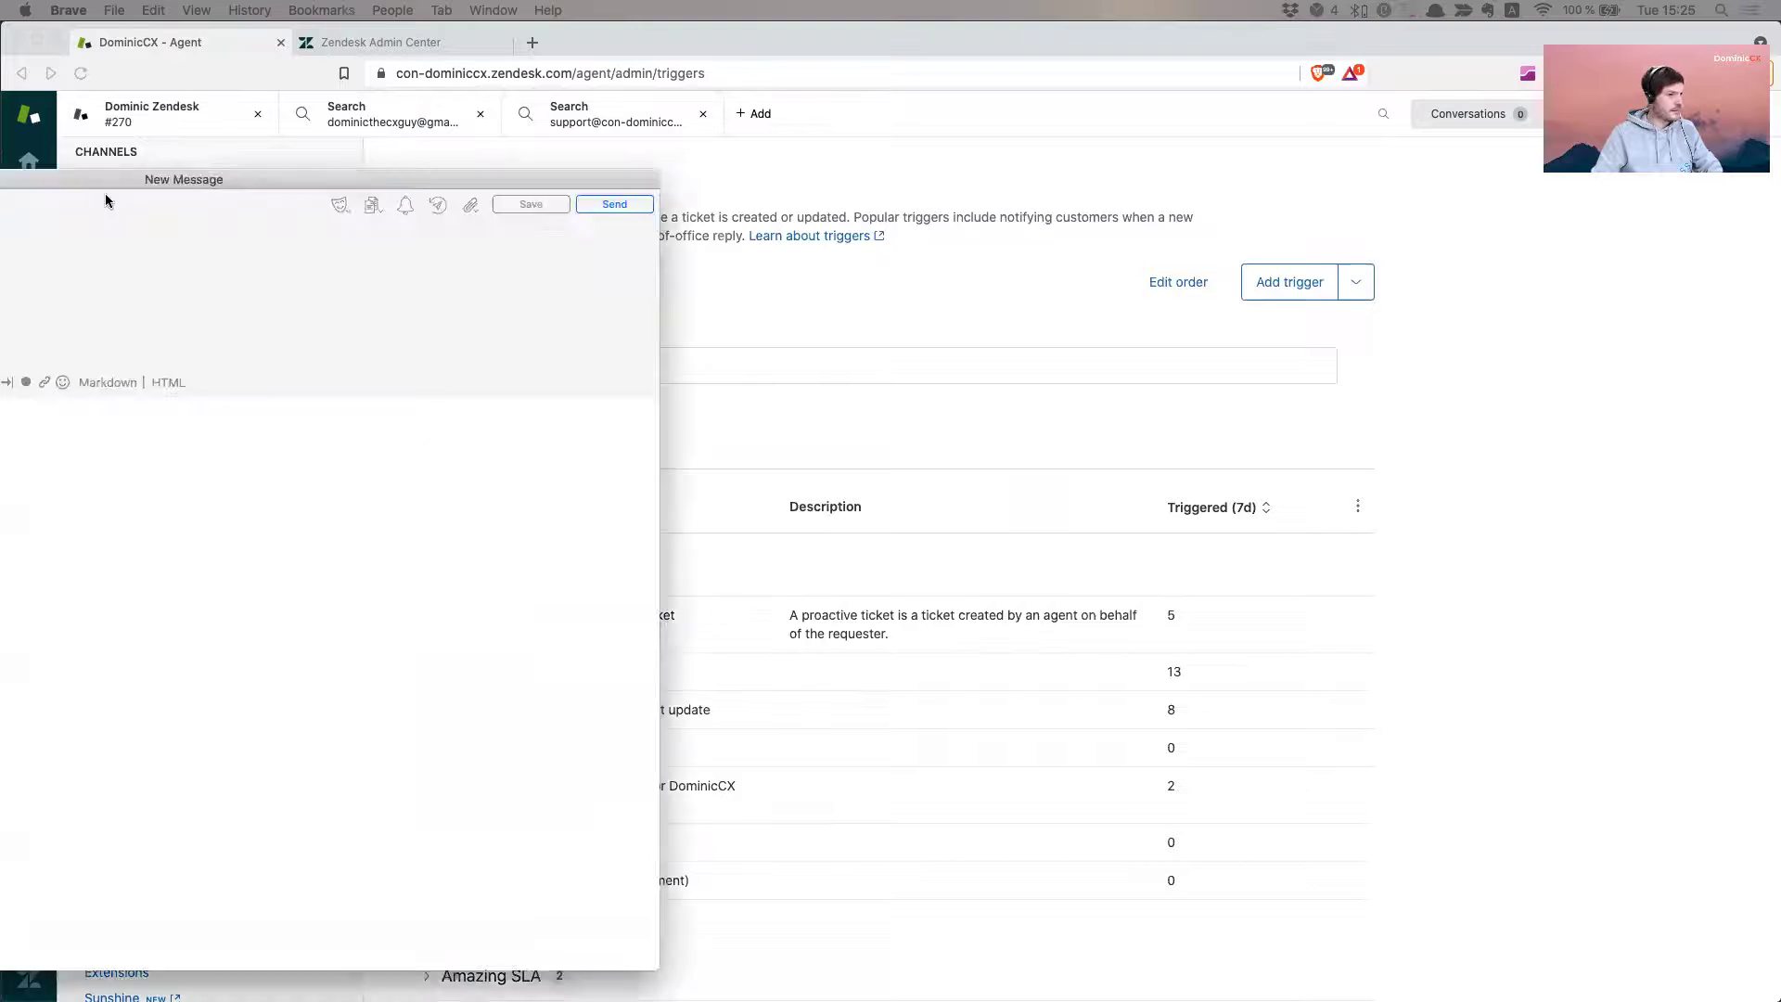
pyautogui.click(375, 443)
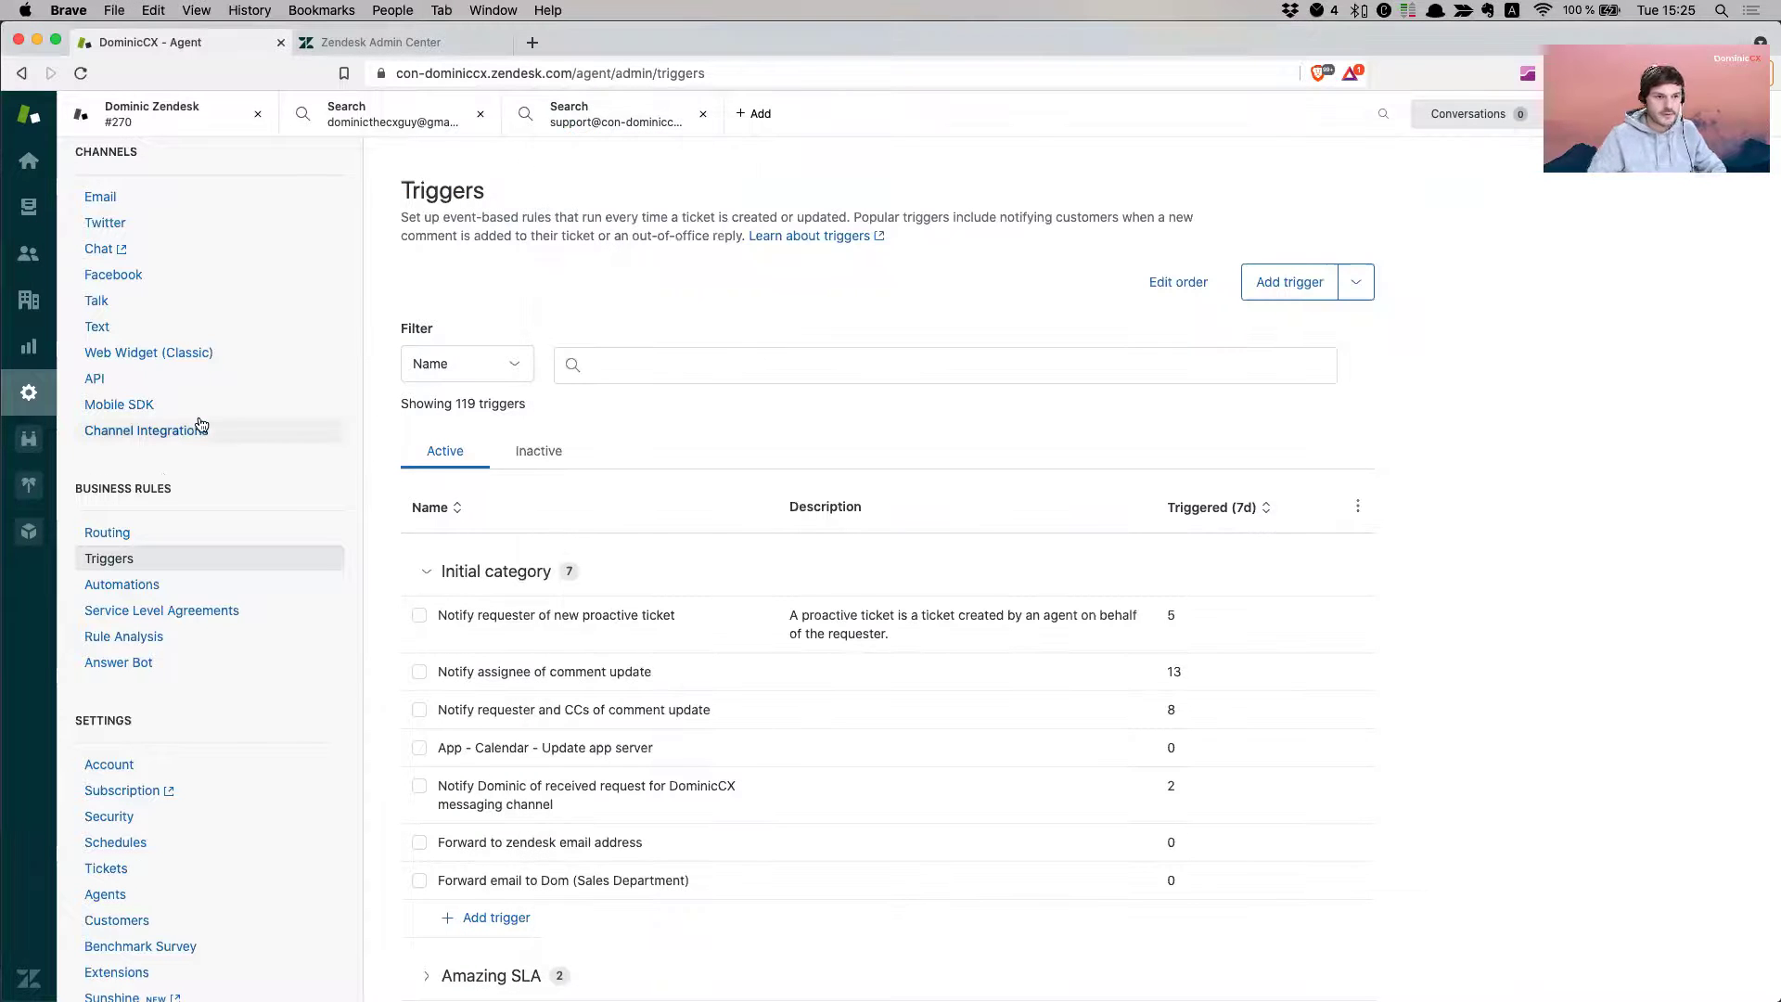
pyautogui.scroll(5, 190, 492)
pyautogui.click(125, 453)
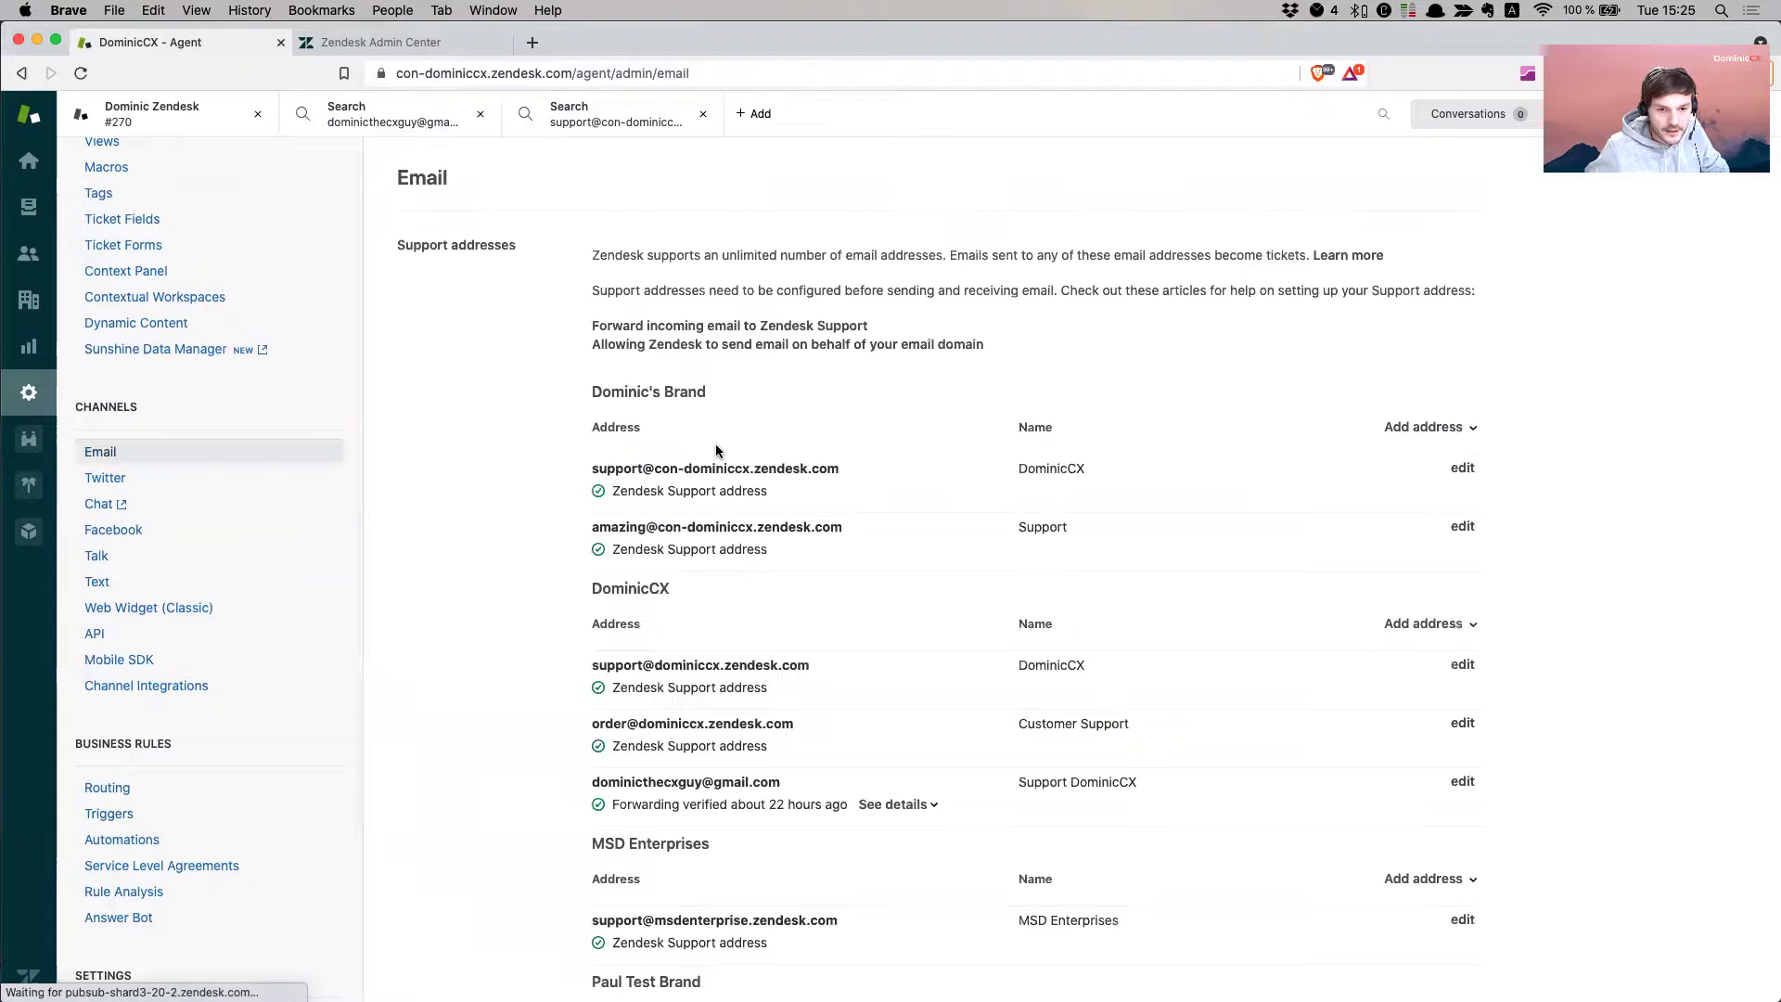
pyautogui.moveTo(840, 468); pyautogui.dragTo(588, 469)
pyautogui.click(649, 469)
# - Send a second test to the support address, subject 'Another test…' and body 'Control'
pyautogui.press('super+shift+n')
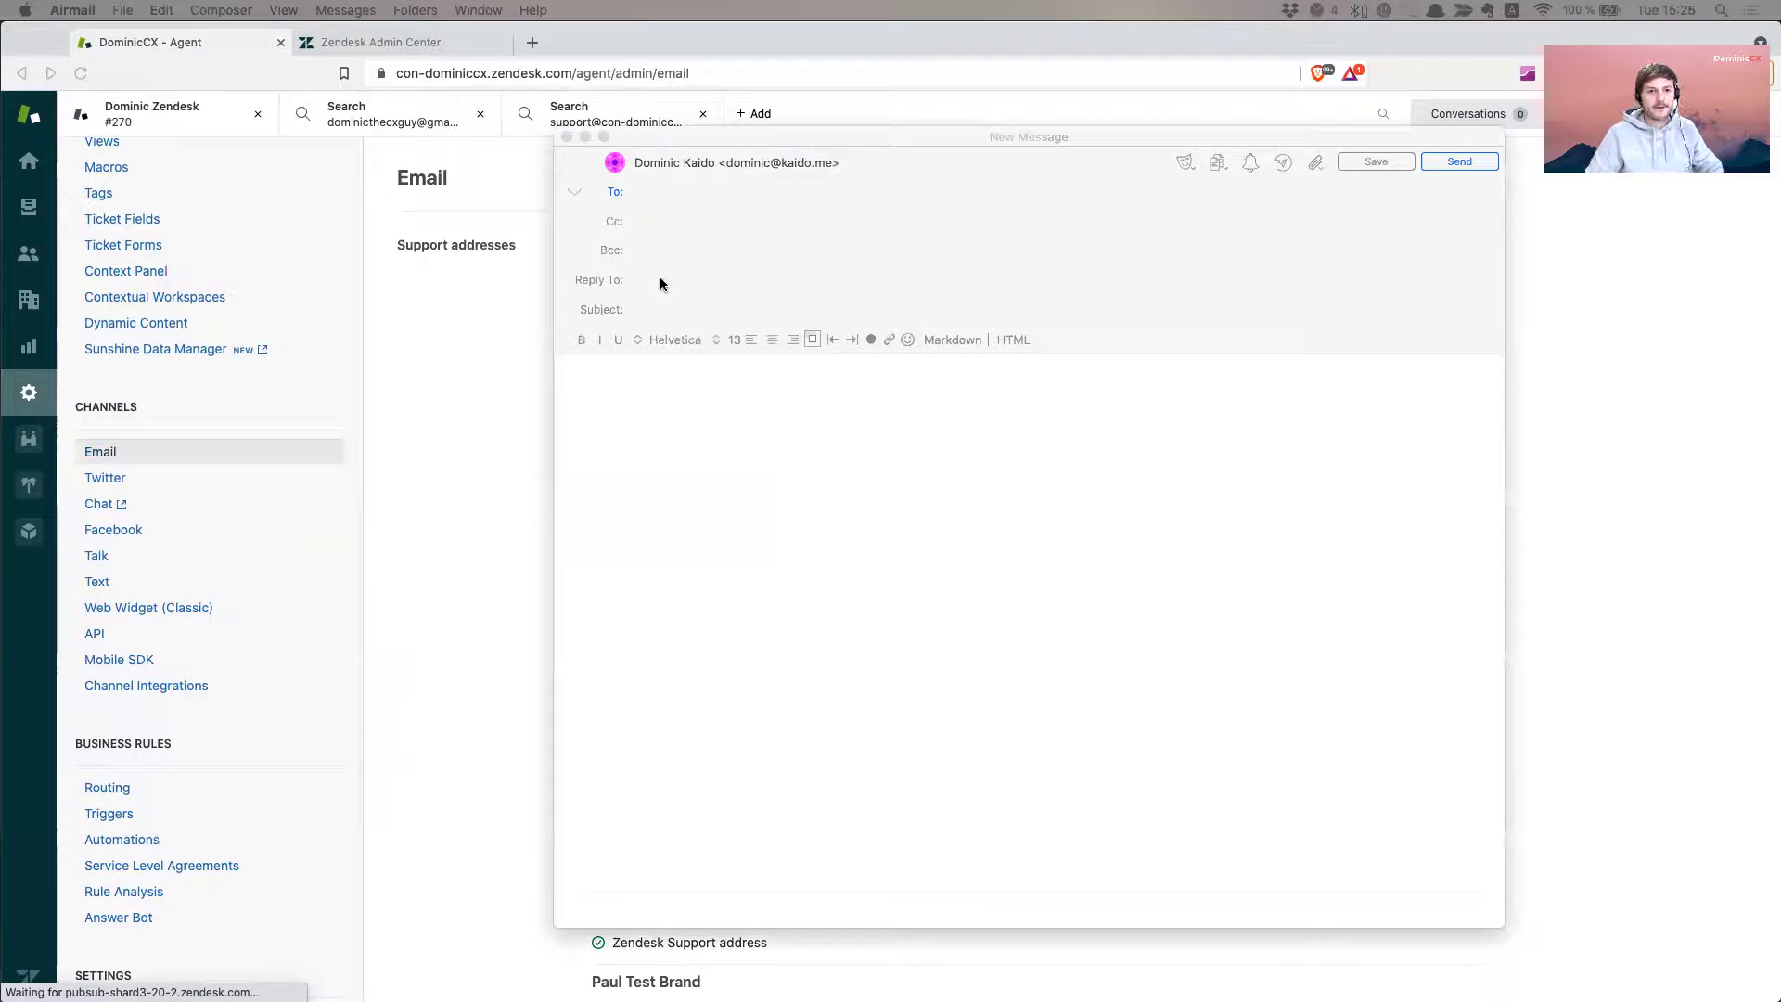
pyautogui.click(675, 314)
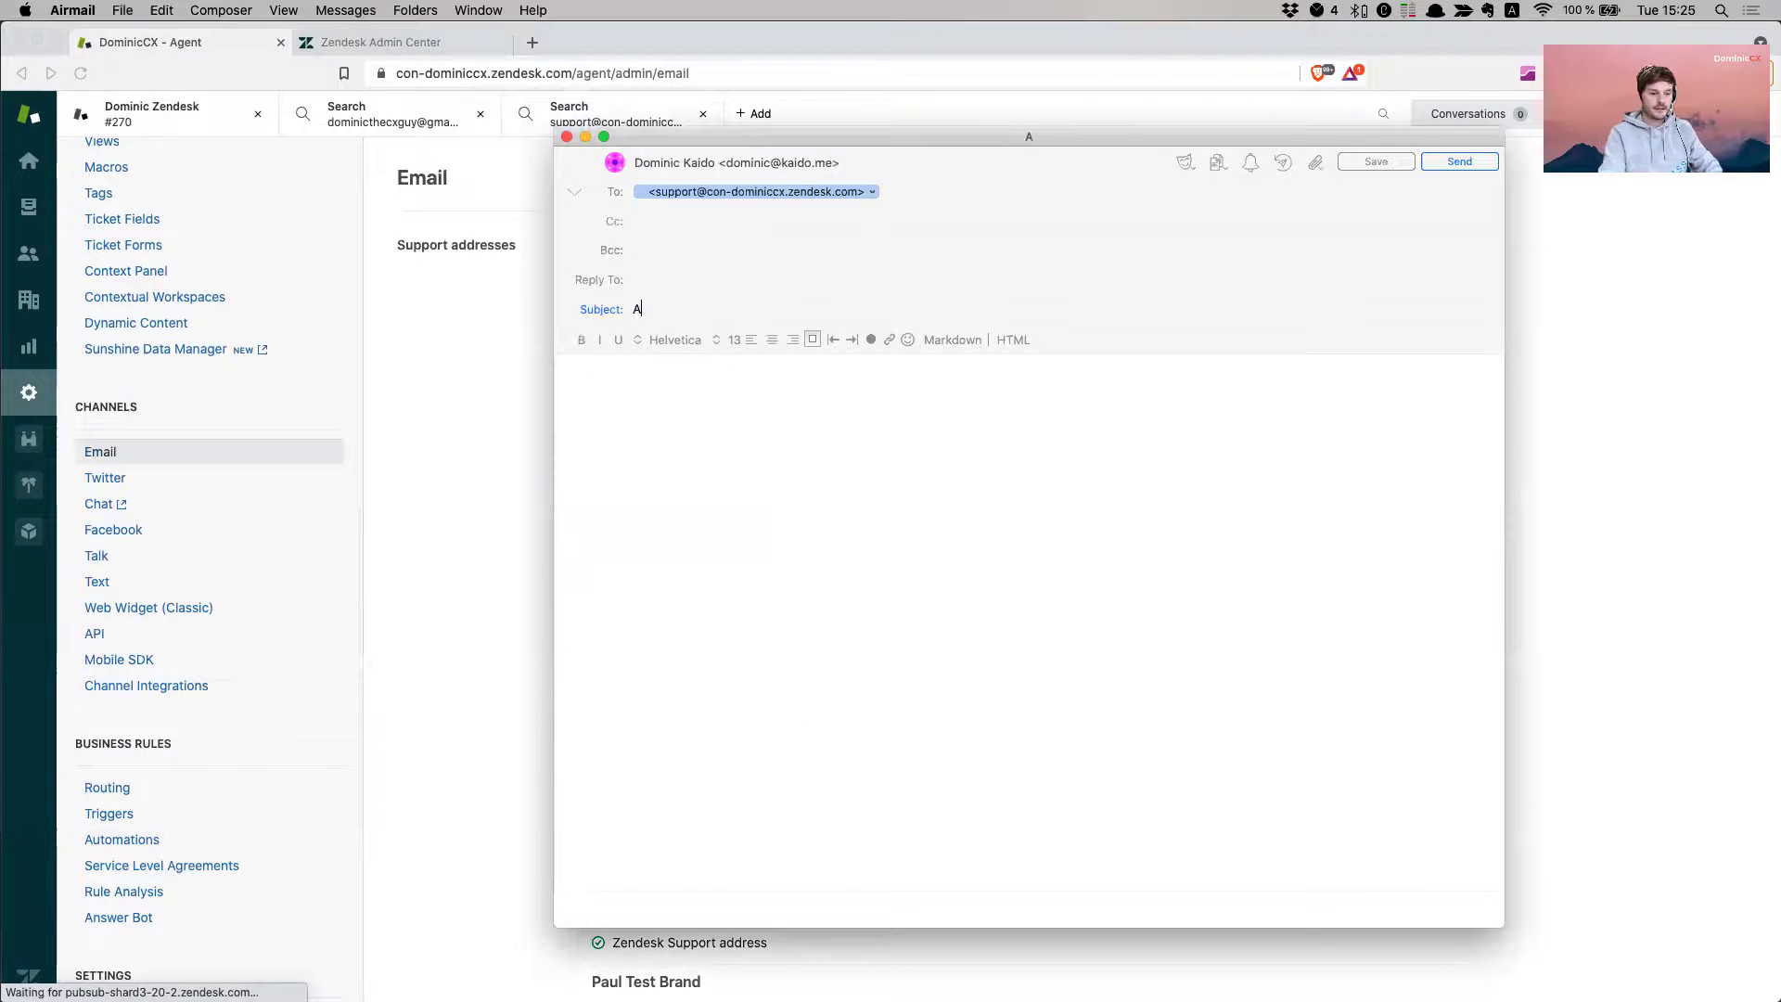
pyautogui.write('Another test to see ')
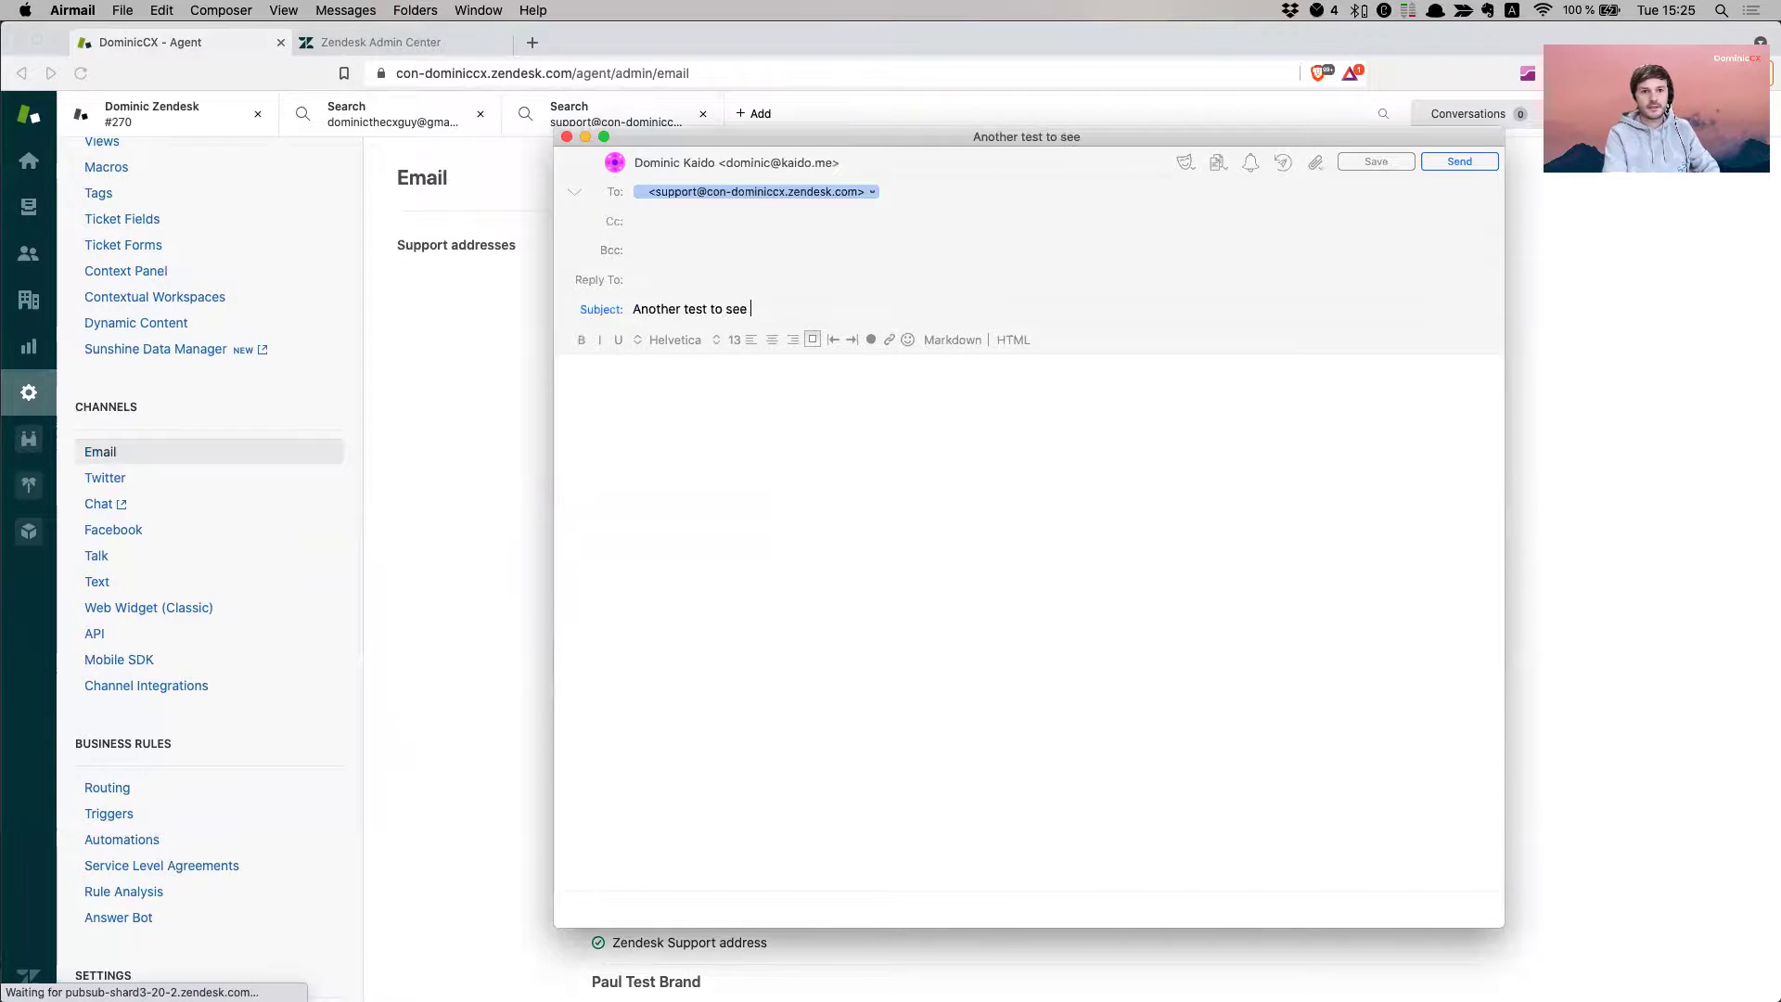
pyautogui.write('if ticket ')
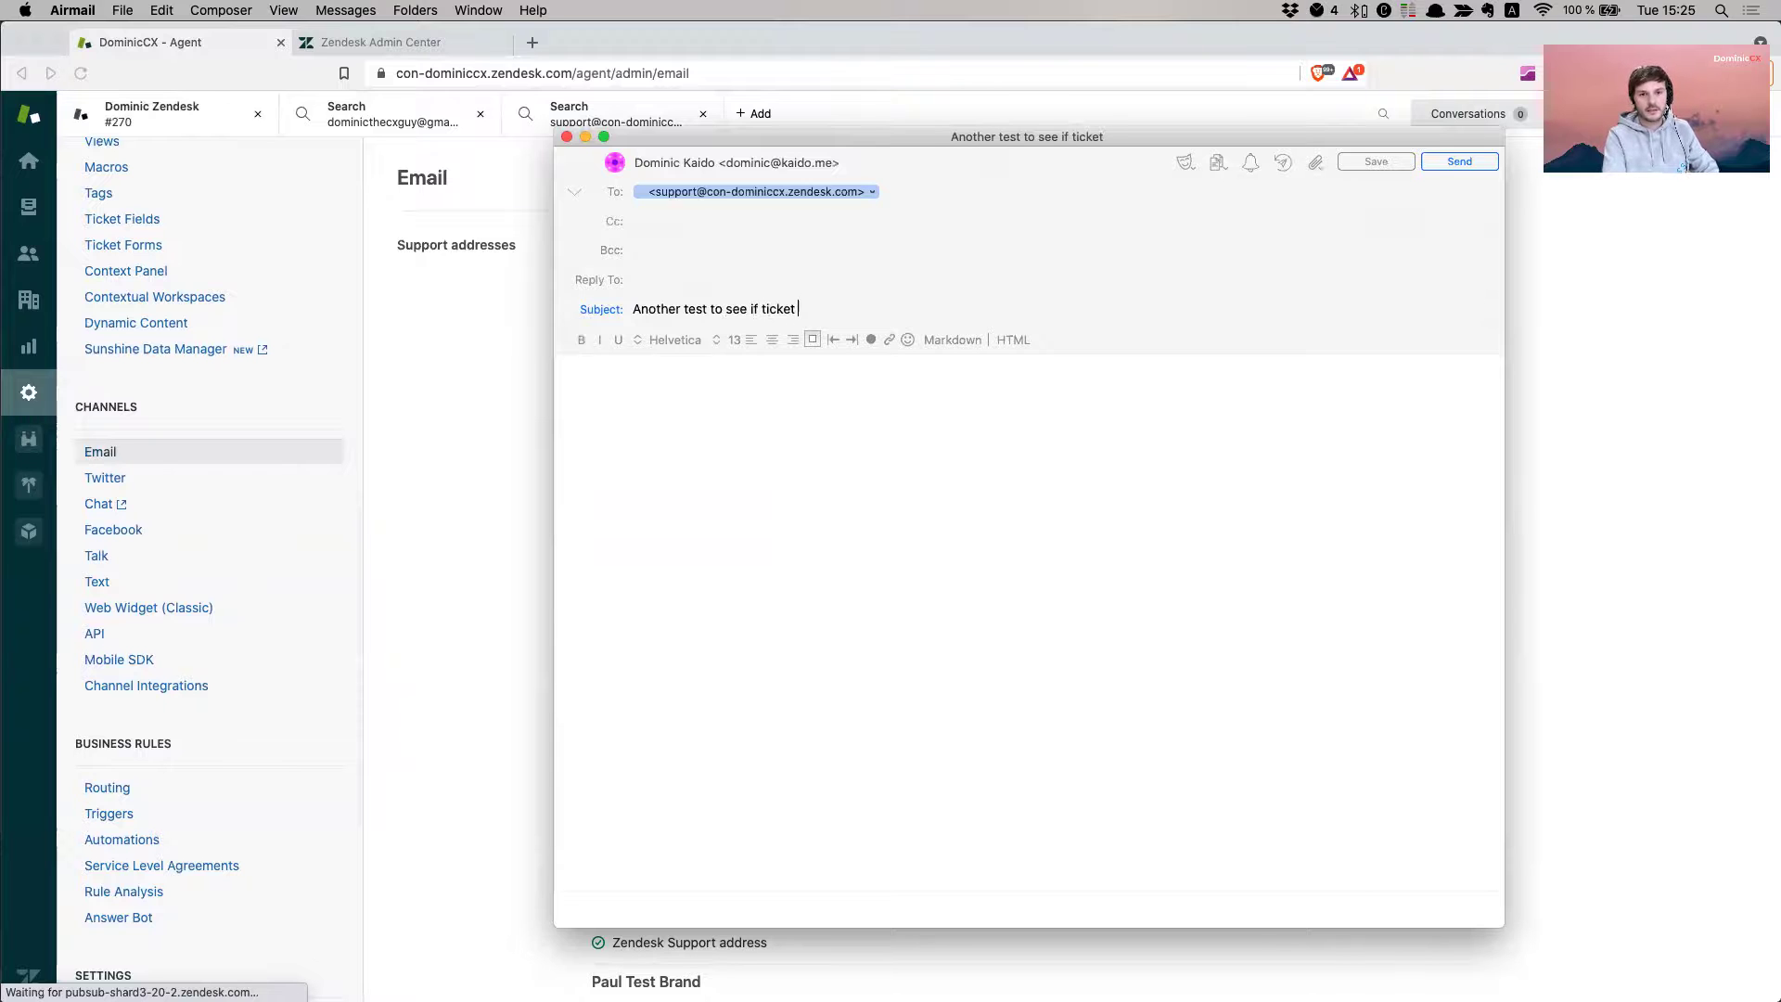
pyautogui.write('is being forward')
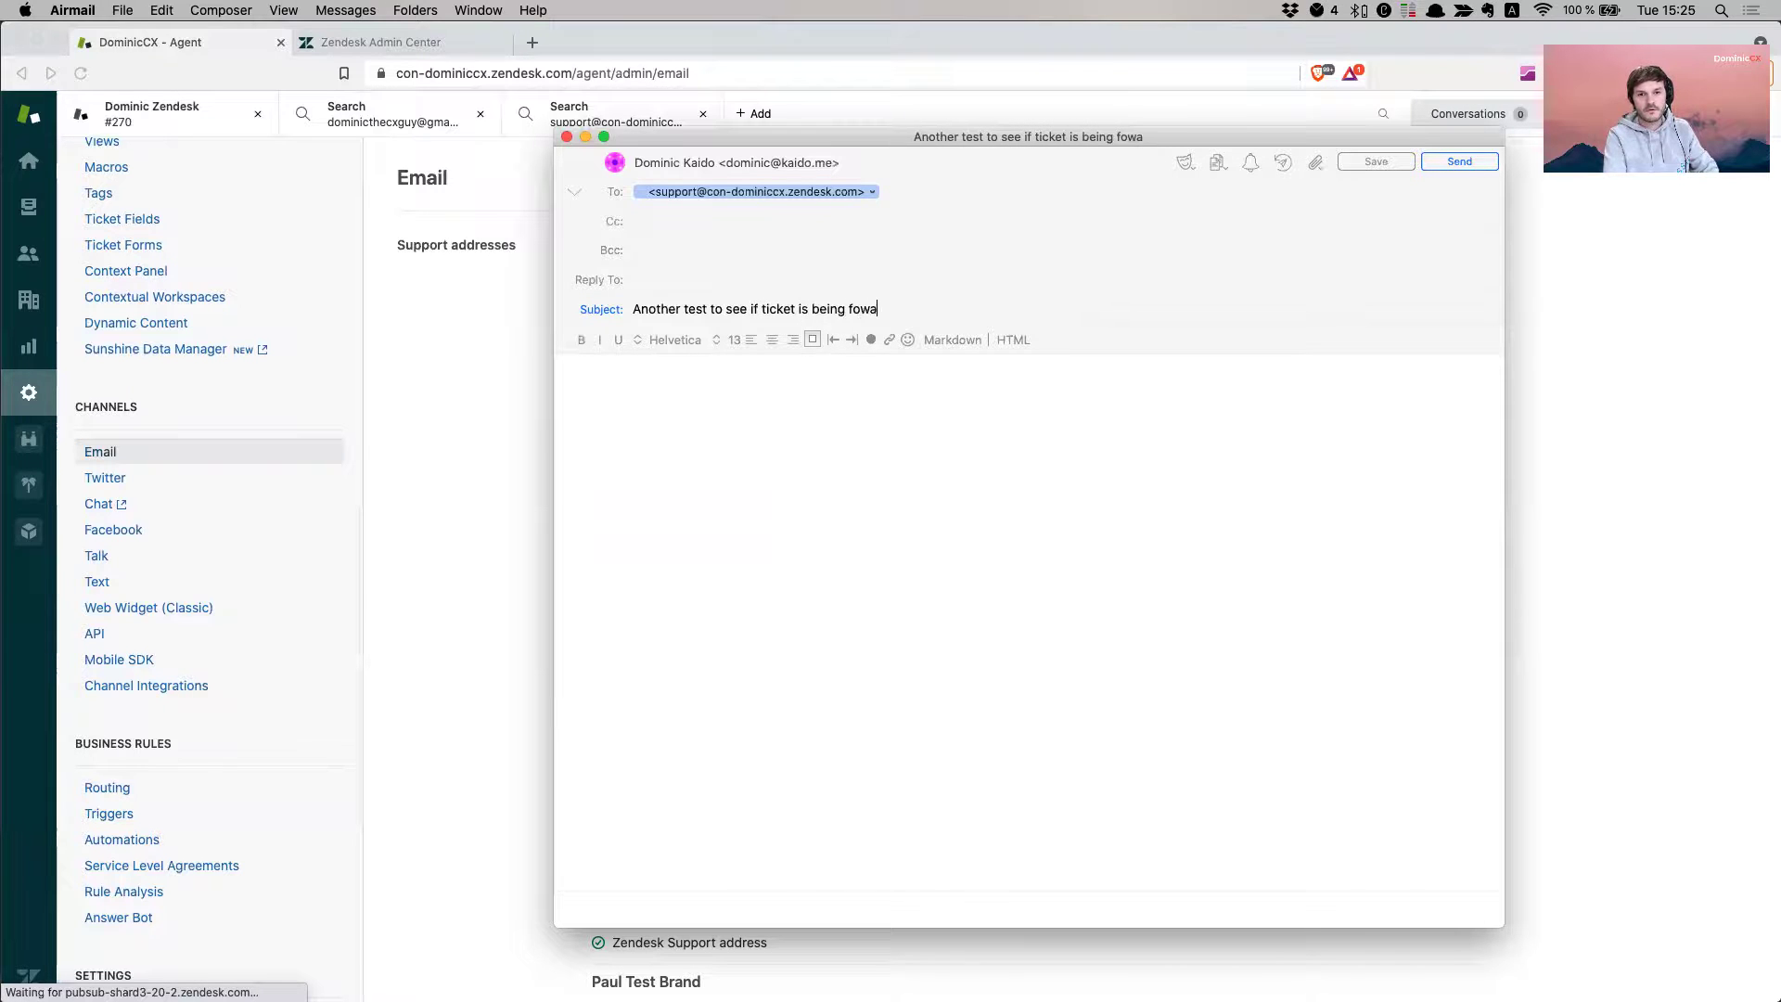
pyautogui.write('e')
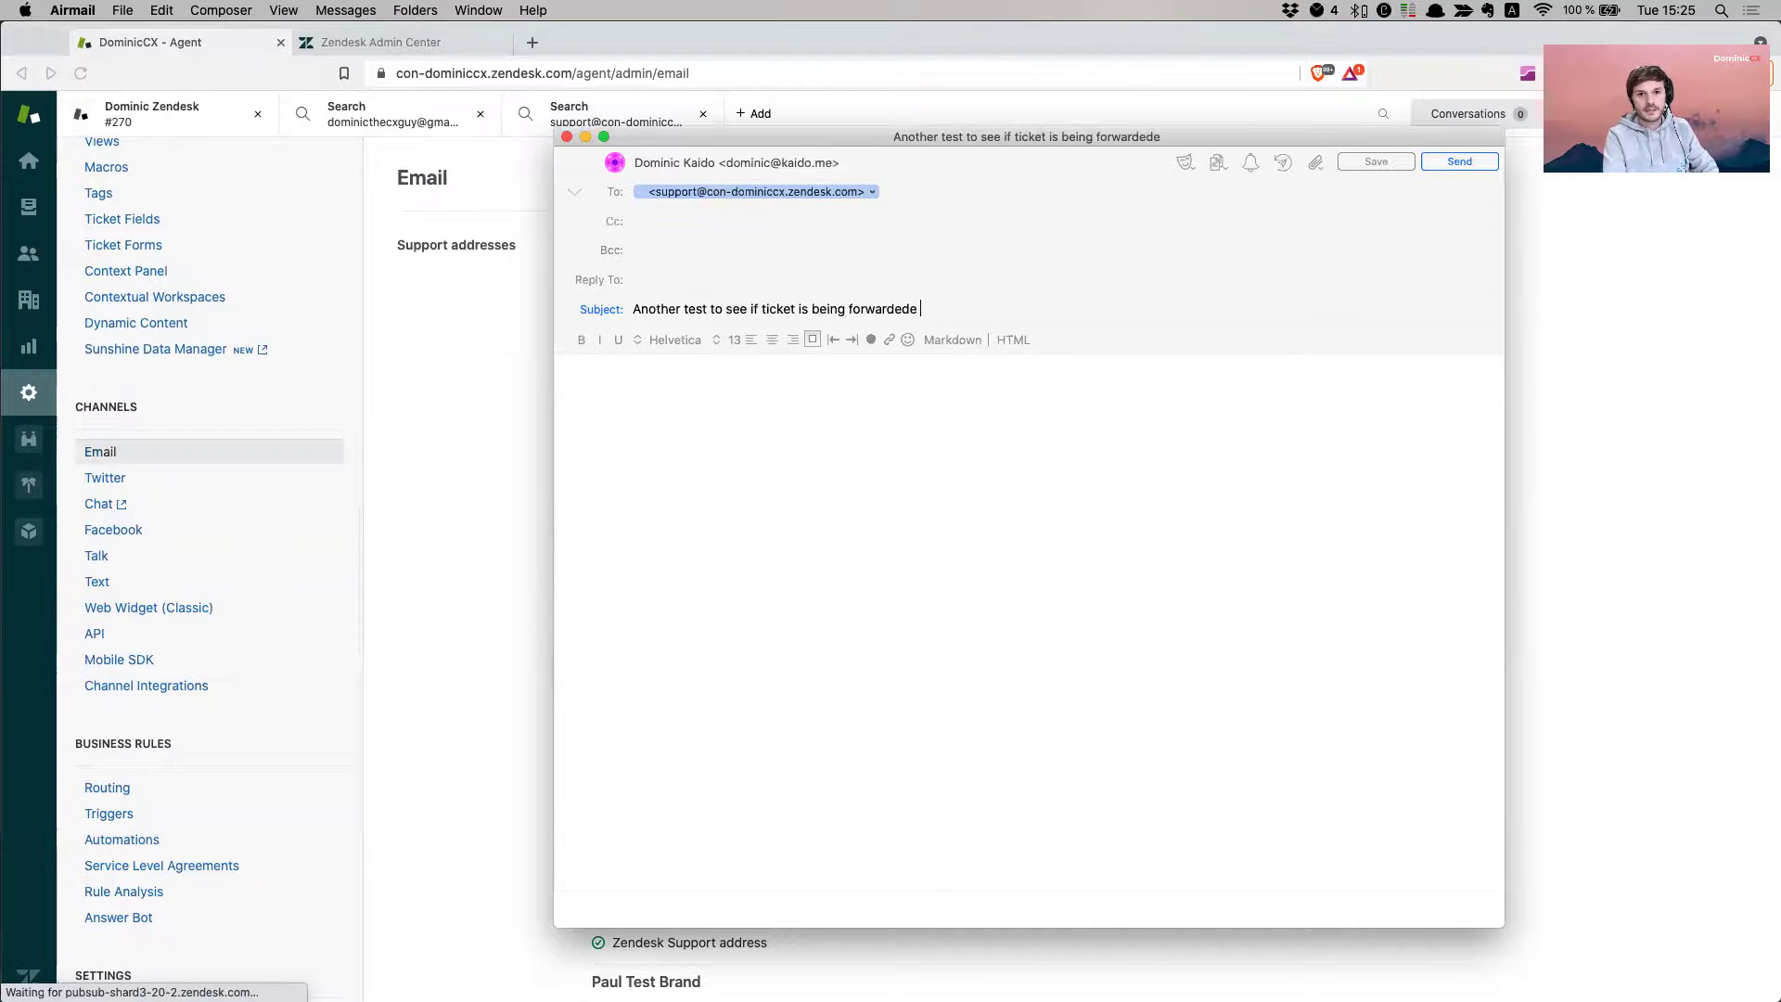
pyautogui.press('BackSpace')
pyautogui.press('BackSpace')
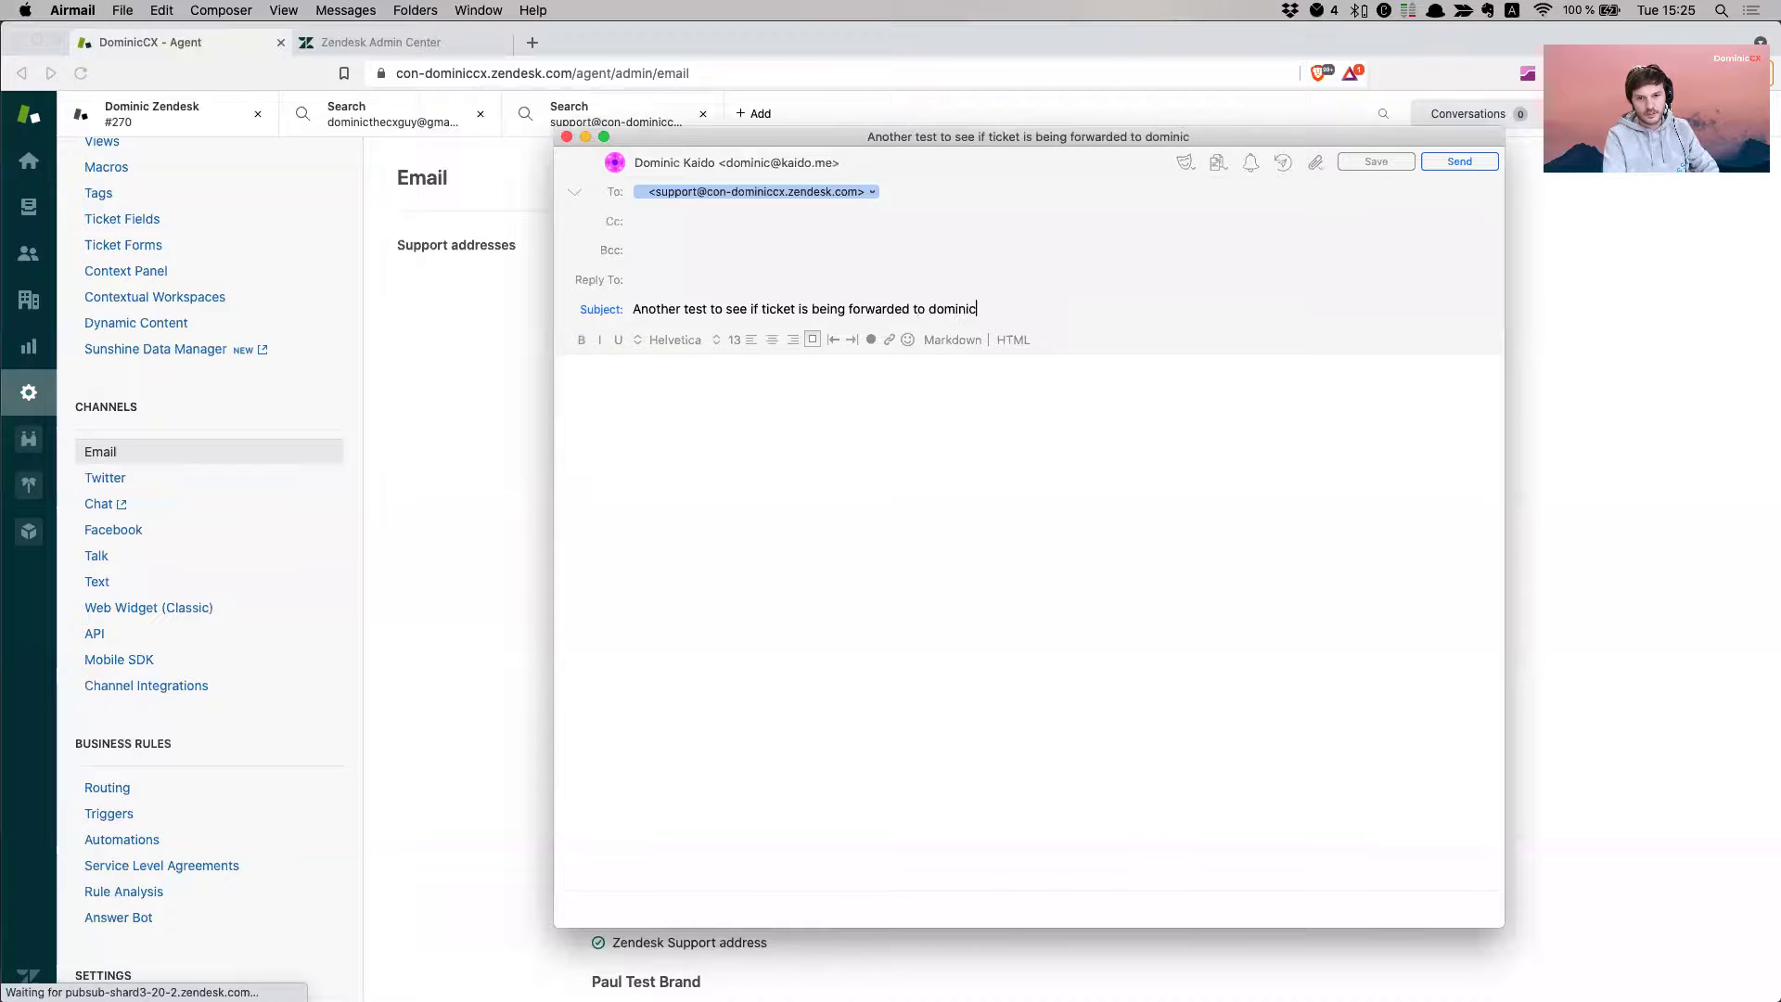
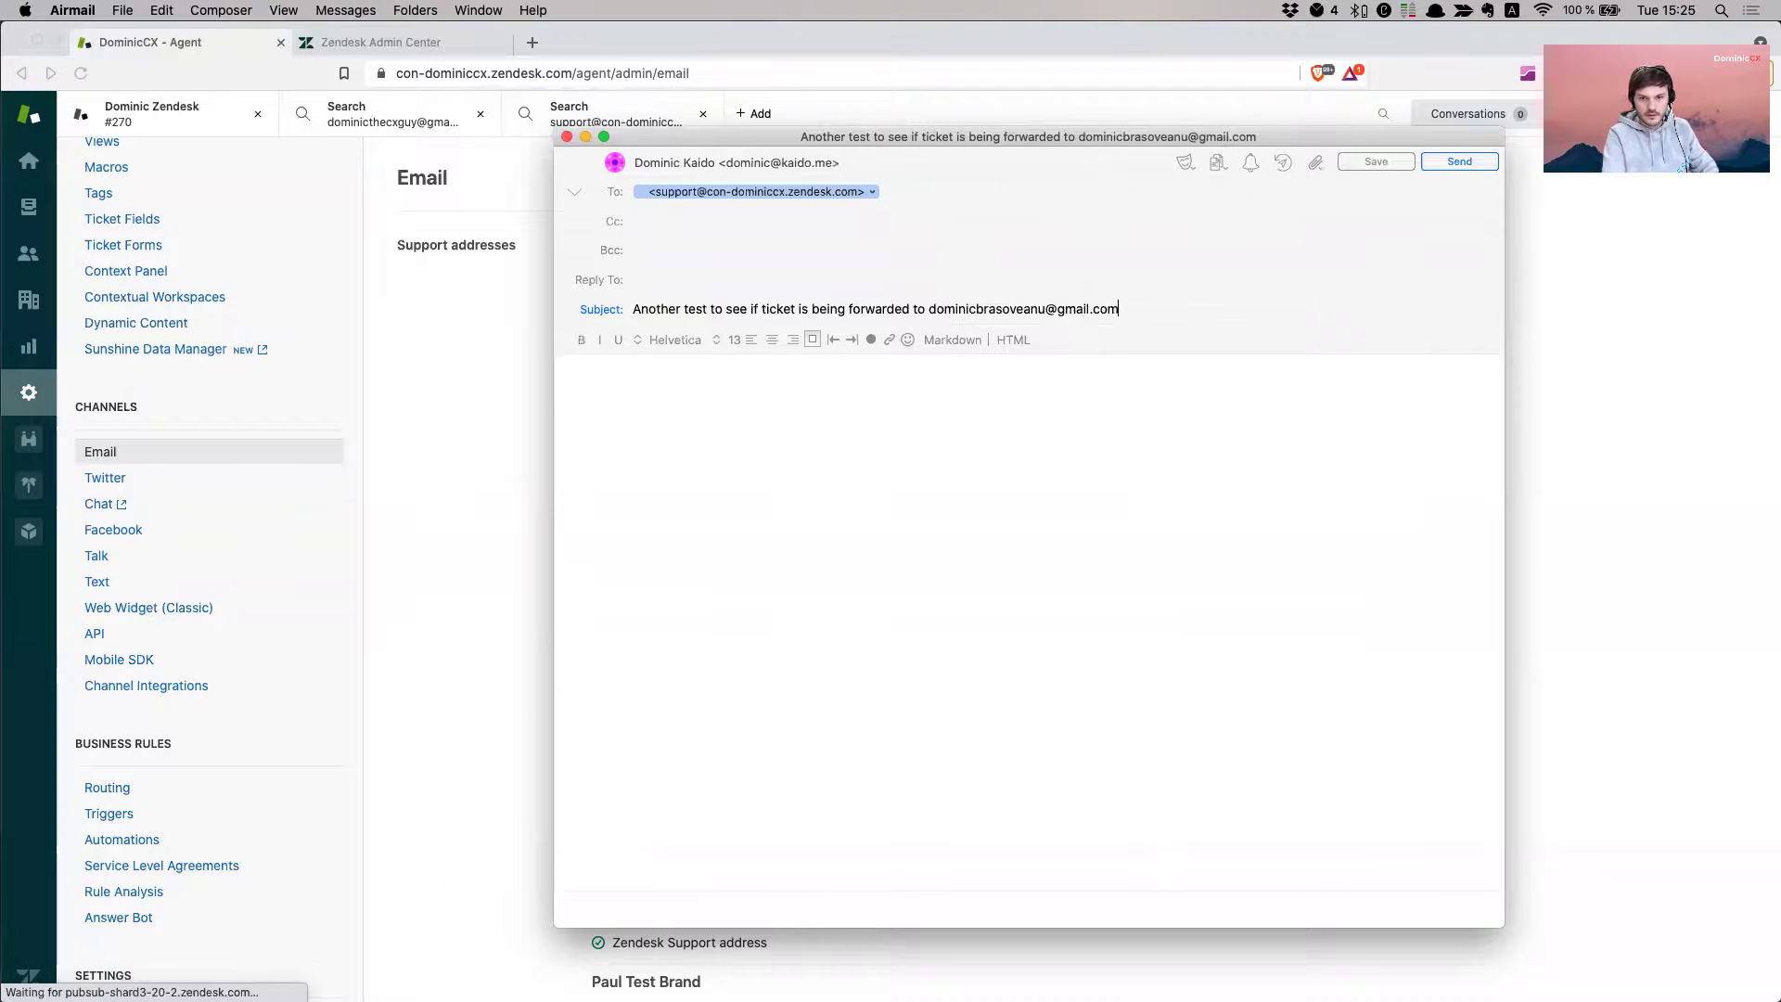
pyautogui.press('Tab')
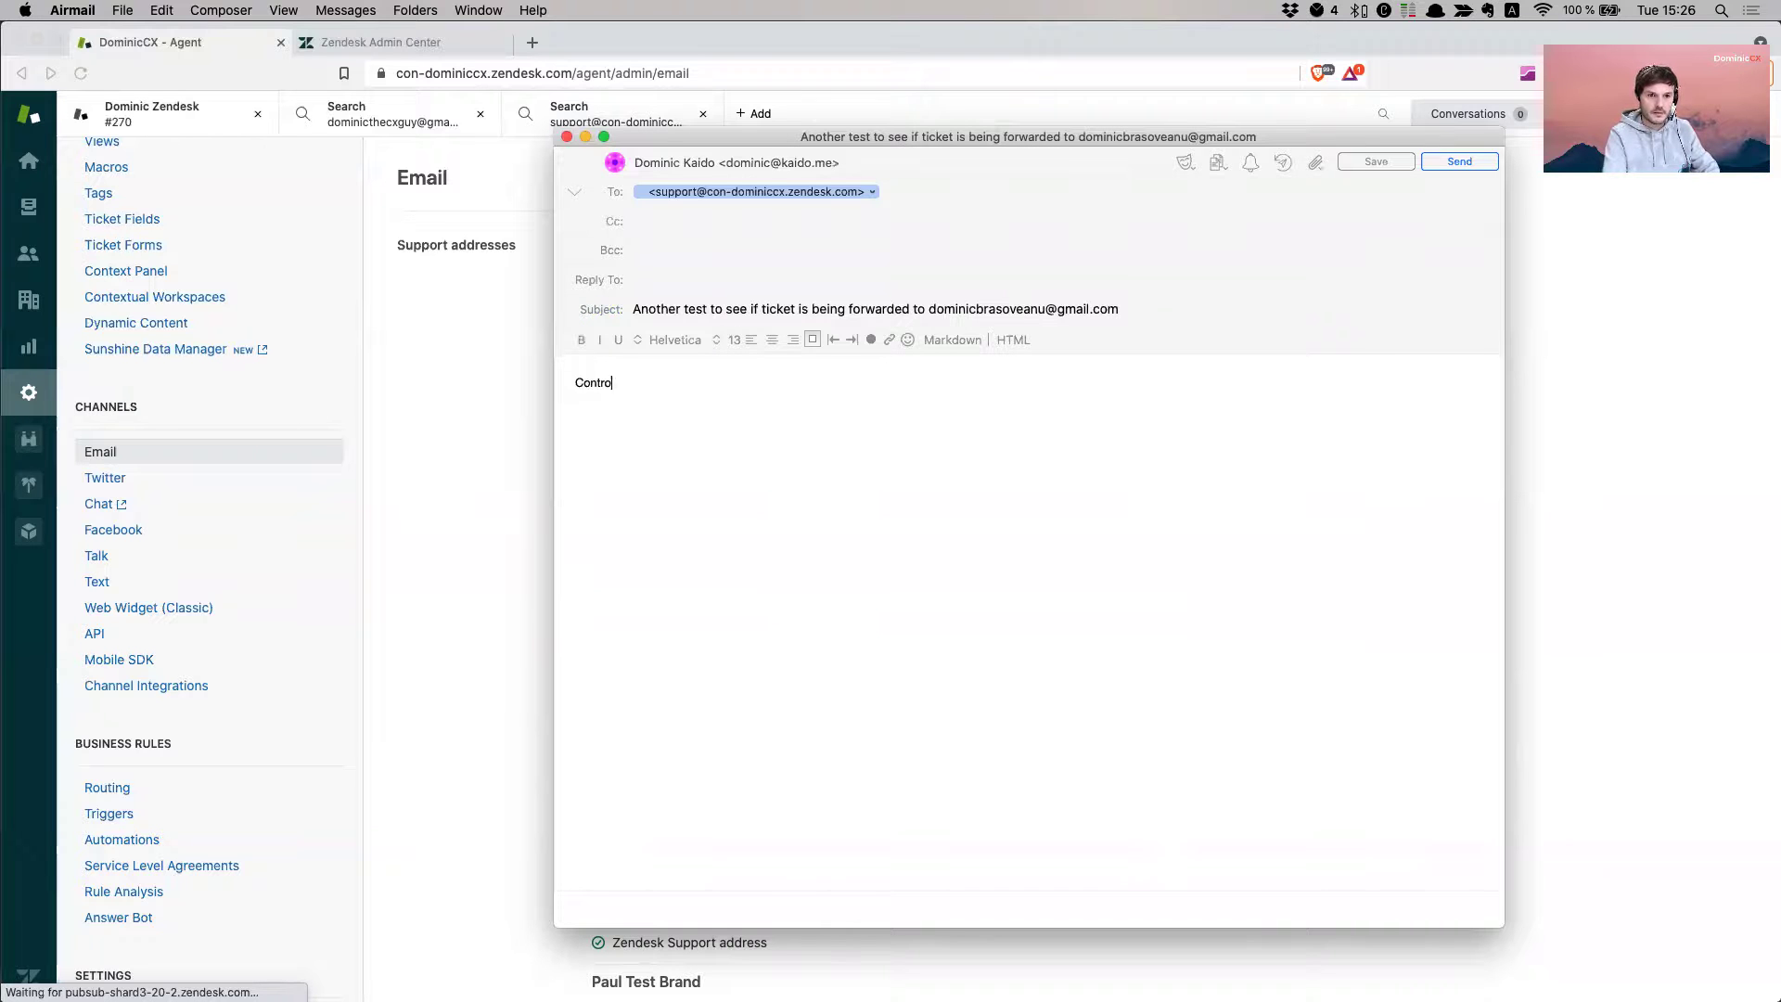
pyautogui.write('Control')
pyautogui.press('Return')
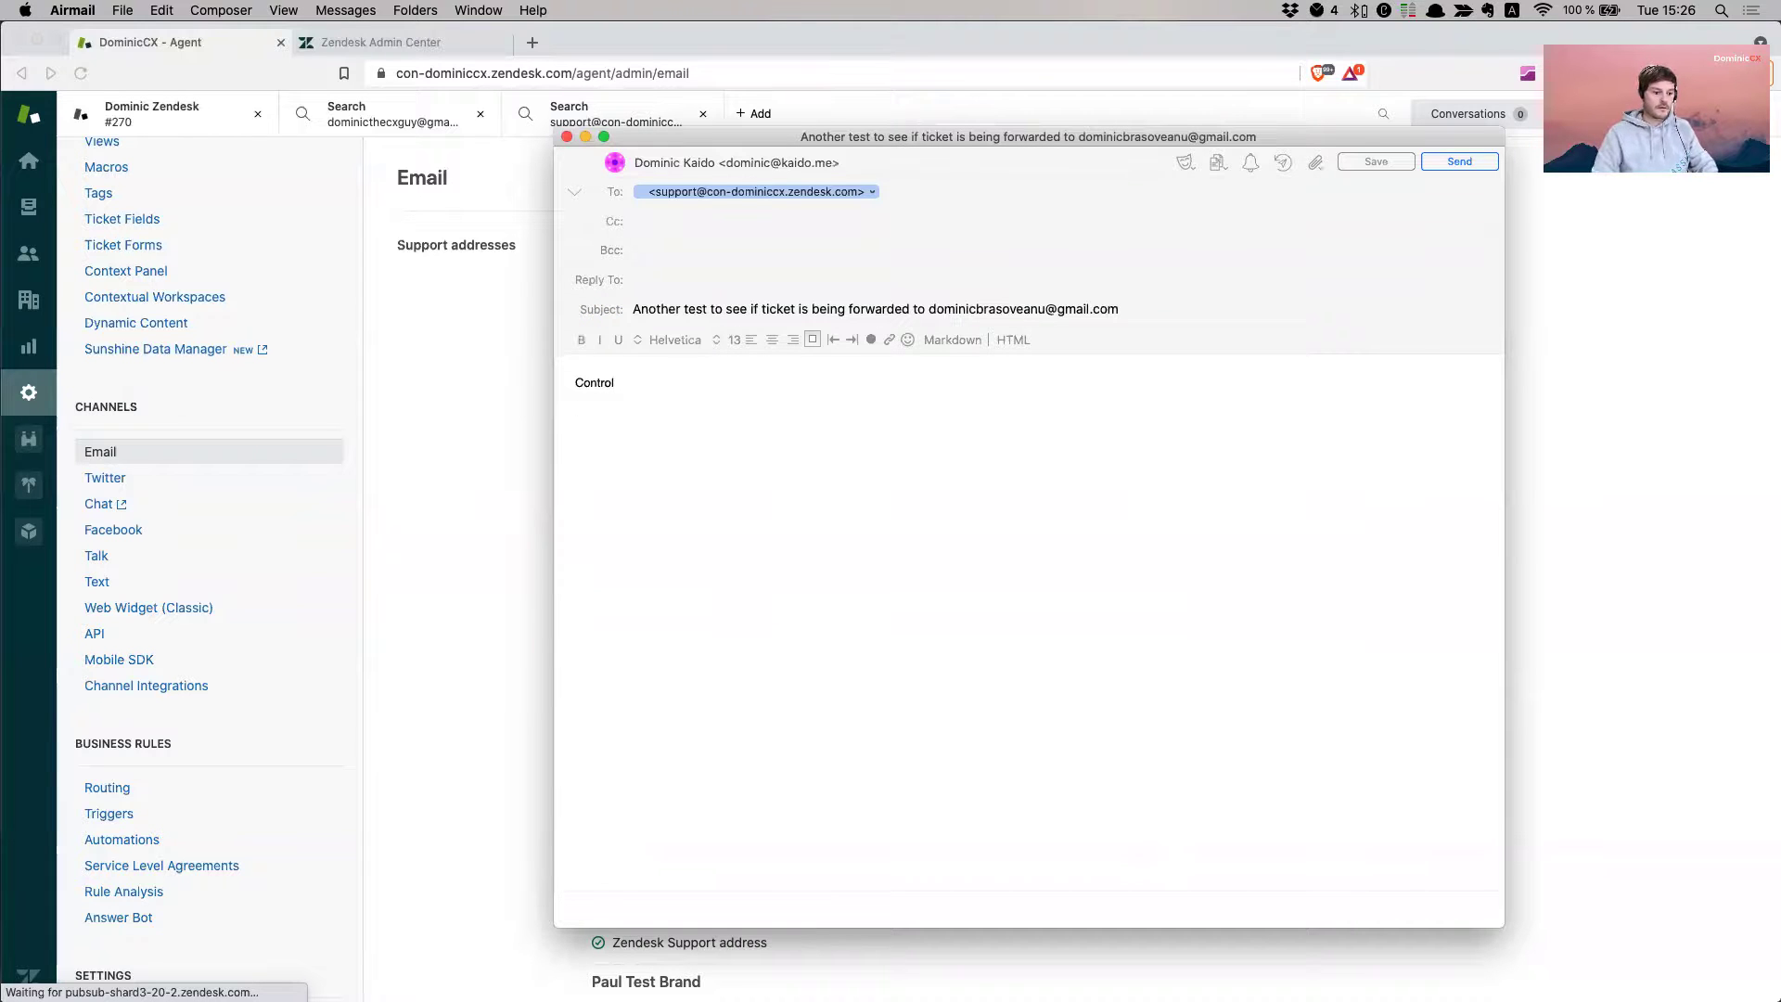
pyautogui.press('super+shift+d')
pyautogui.click(441, 651)
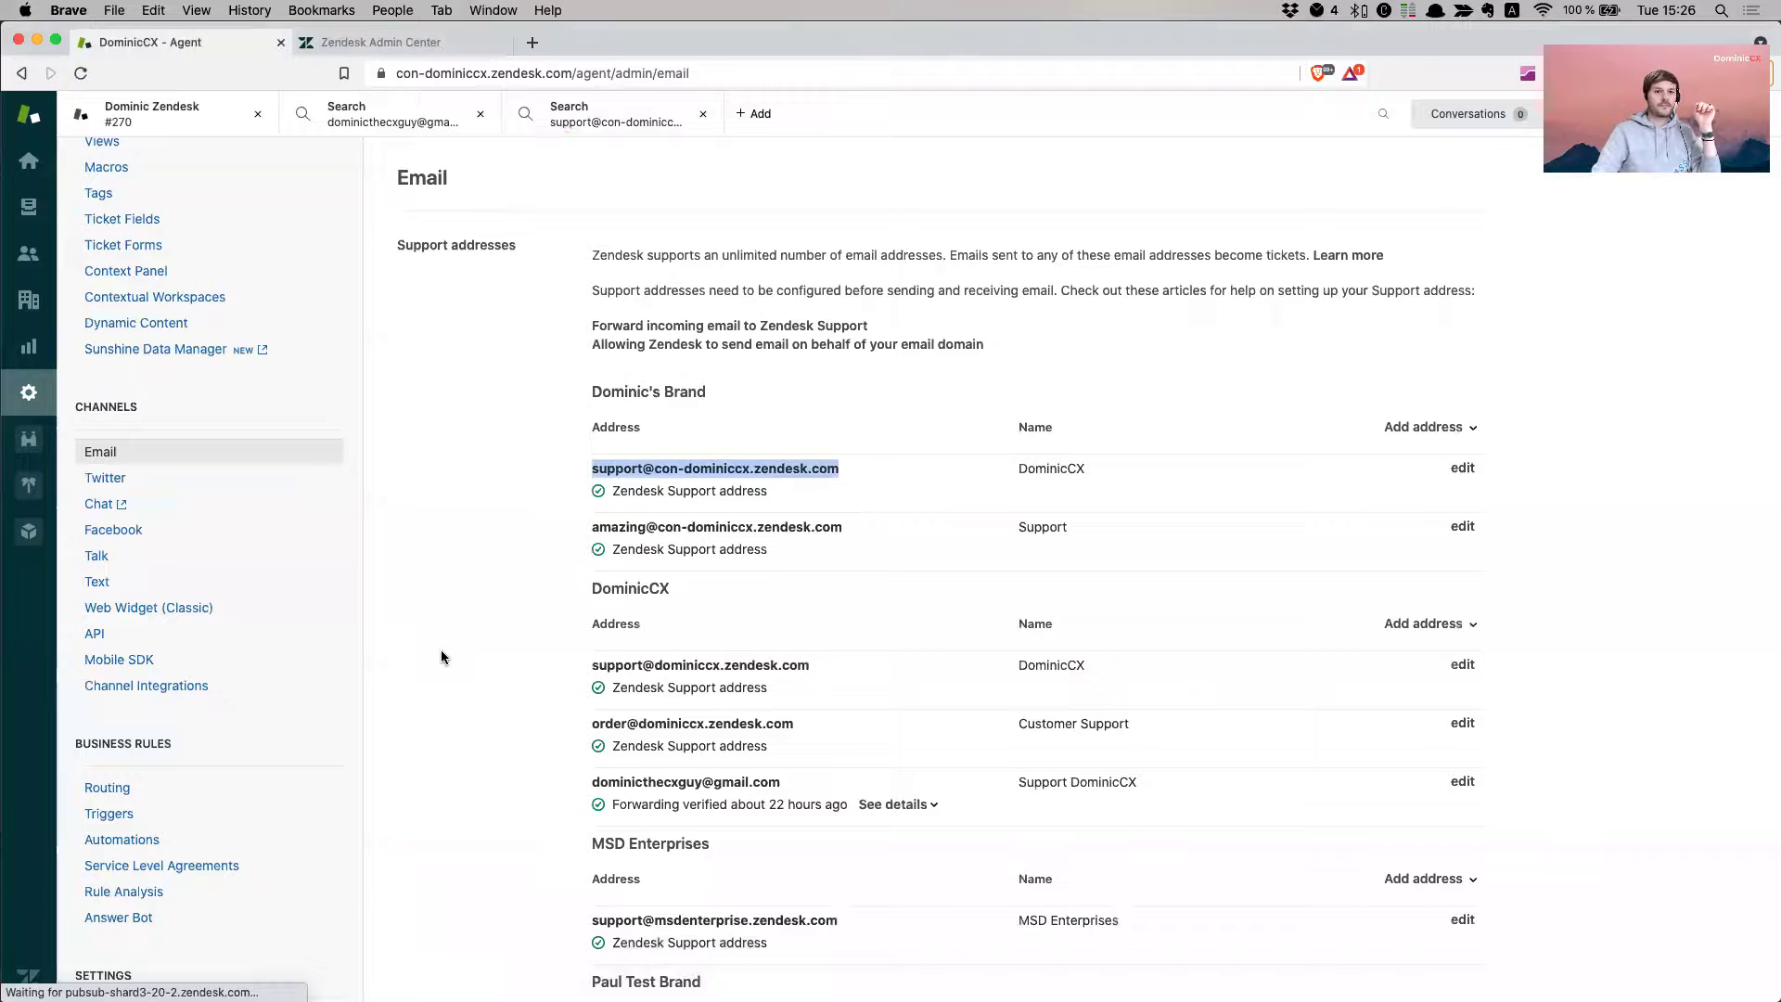
# - Show the 52-ticket Unassigned tickets view, then move the arrived notification email window up and left
pyautogui.click(28, 212)
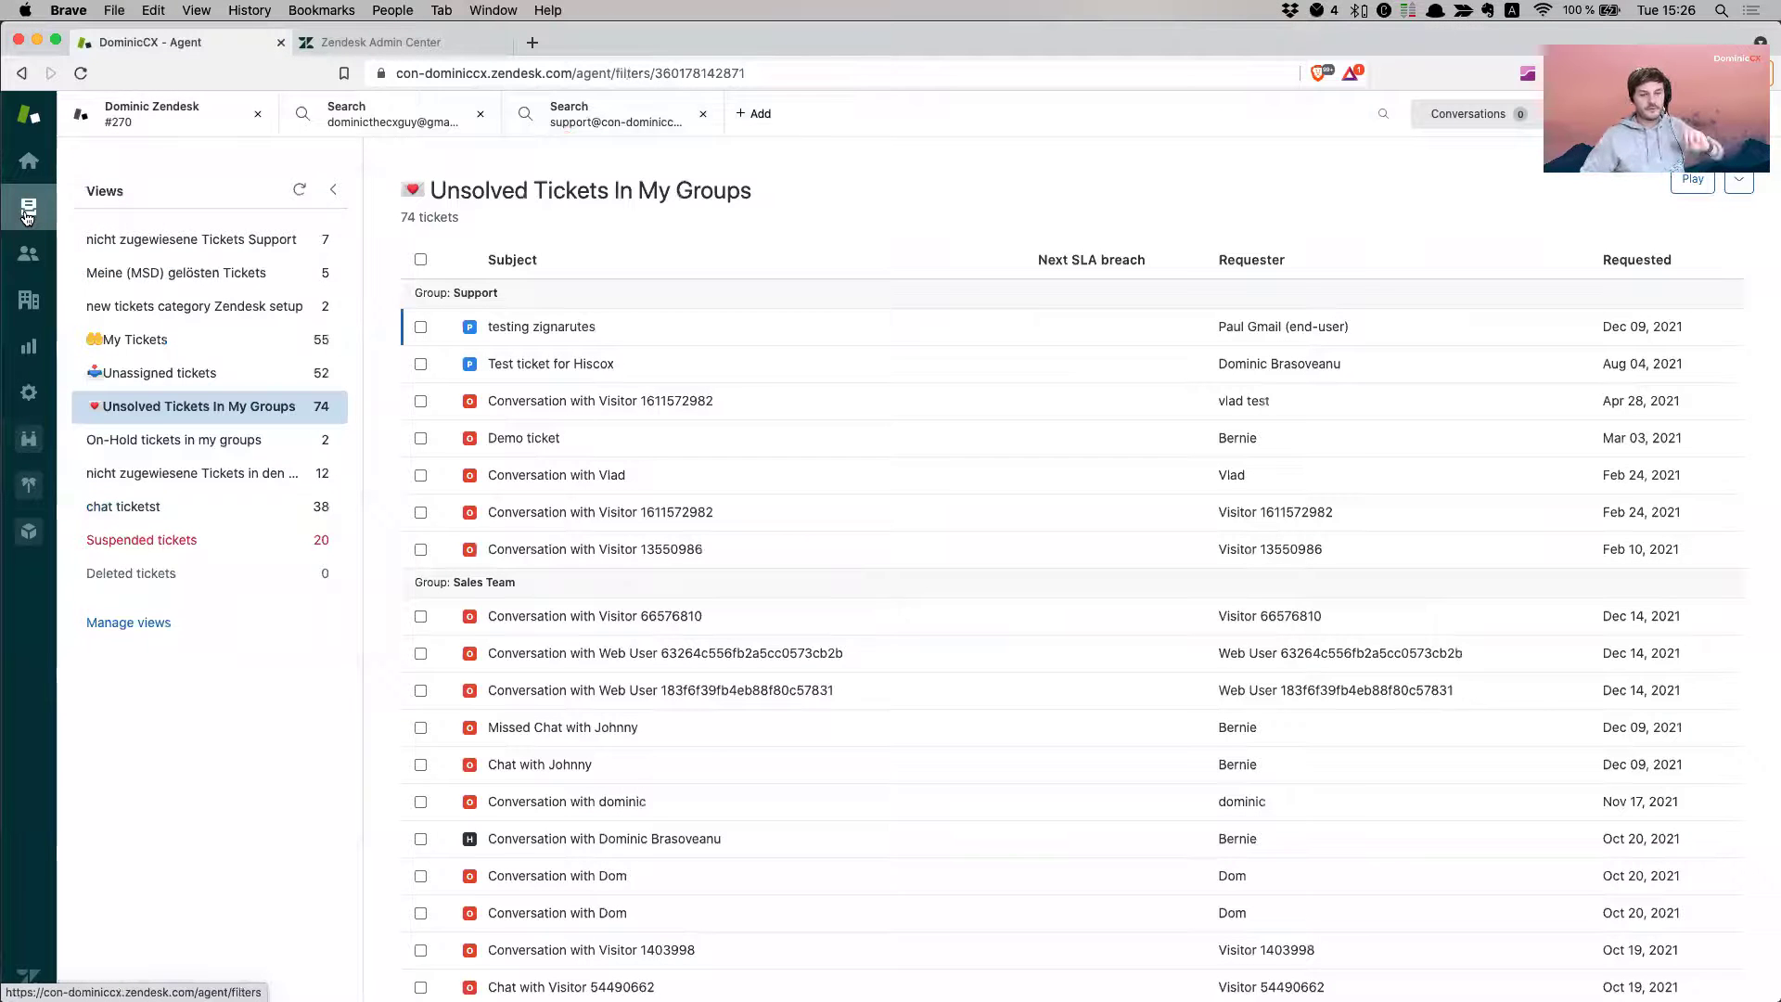
pyautogui.click(232, 384)
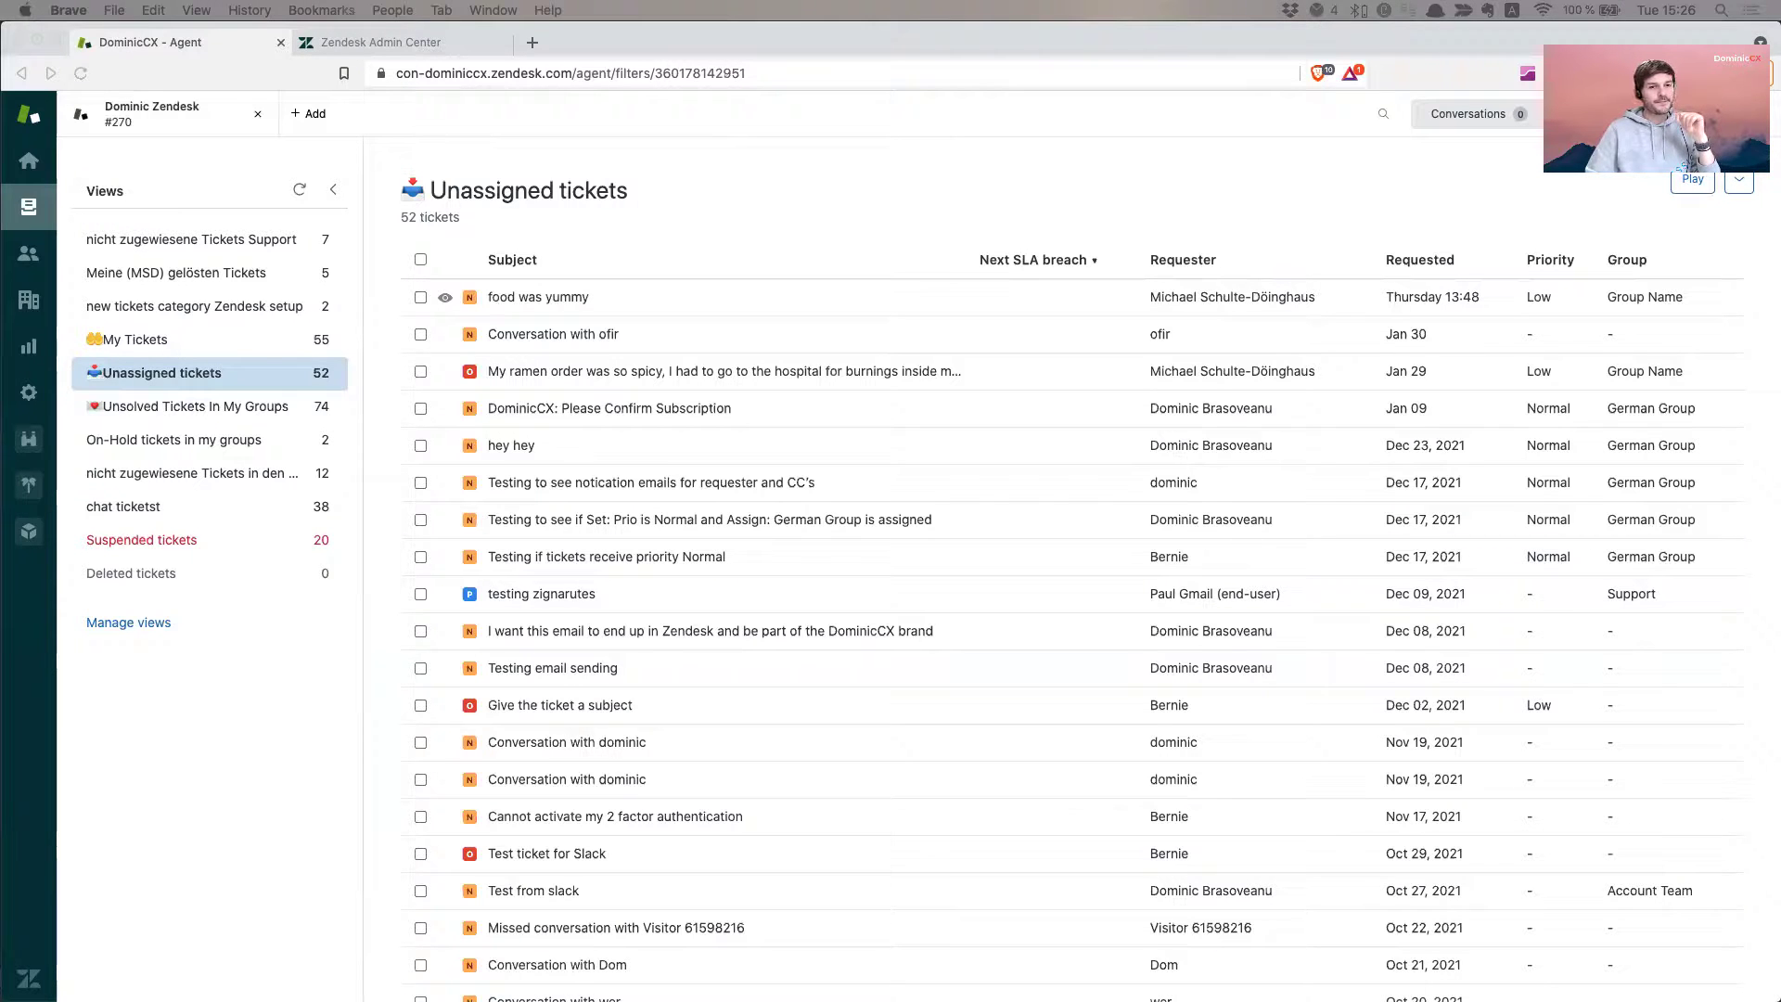
pyautogui.click(225, 356)
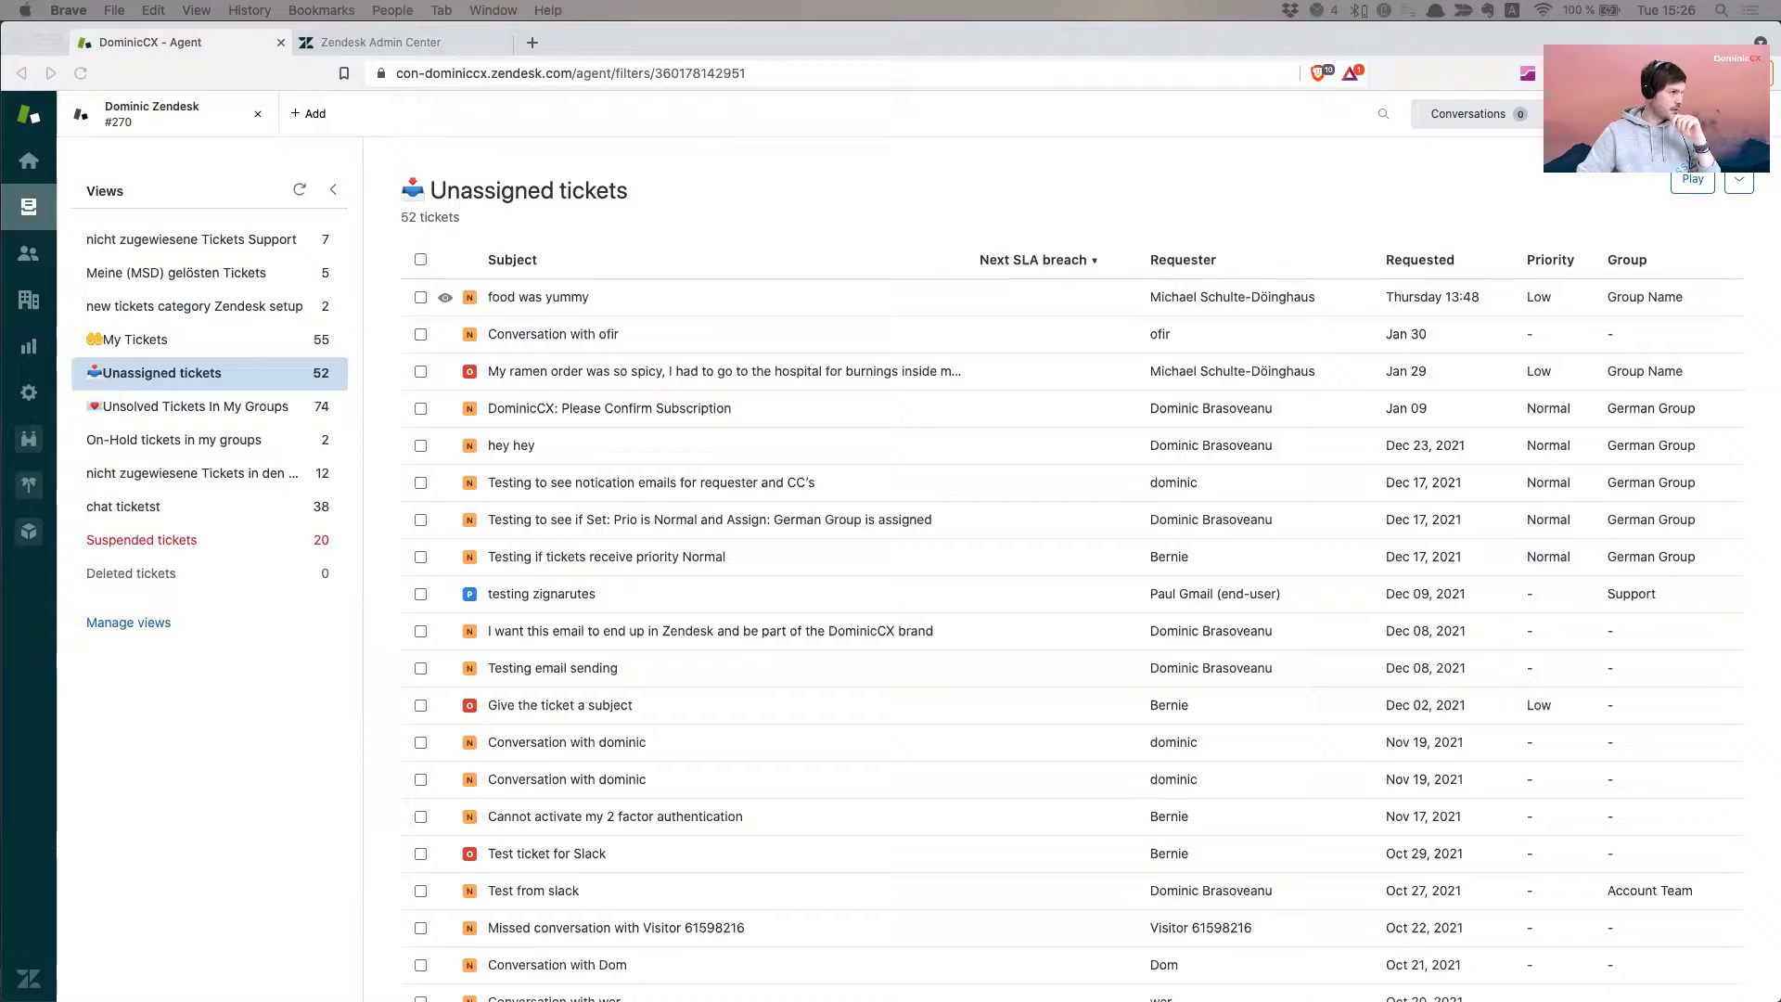
pyautogui.moveTo(660, 104); pyautogui.dragTo(509, 110)
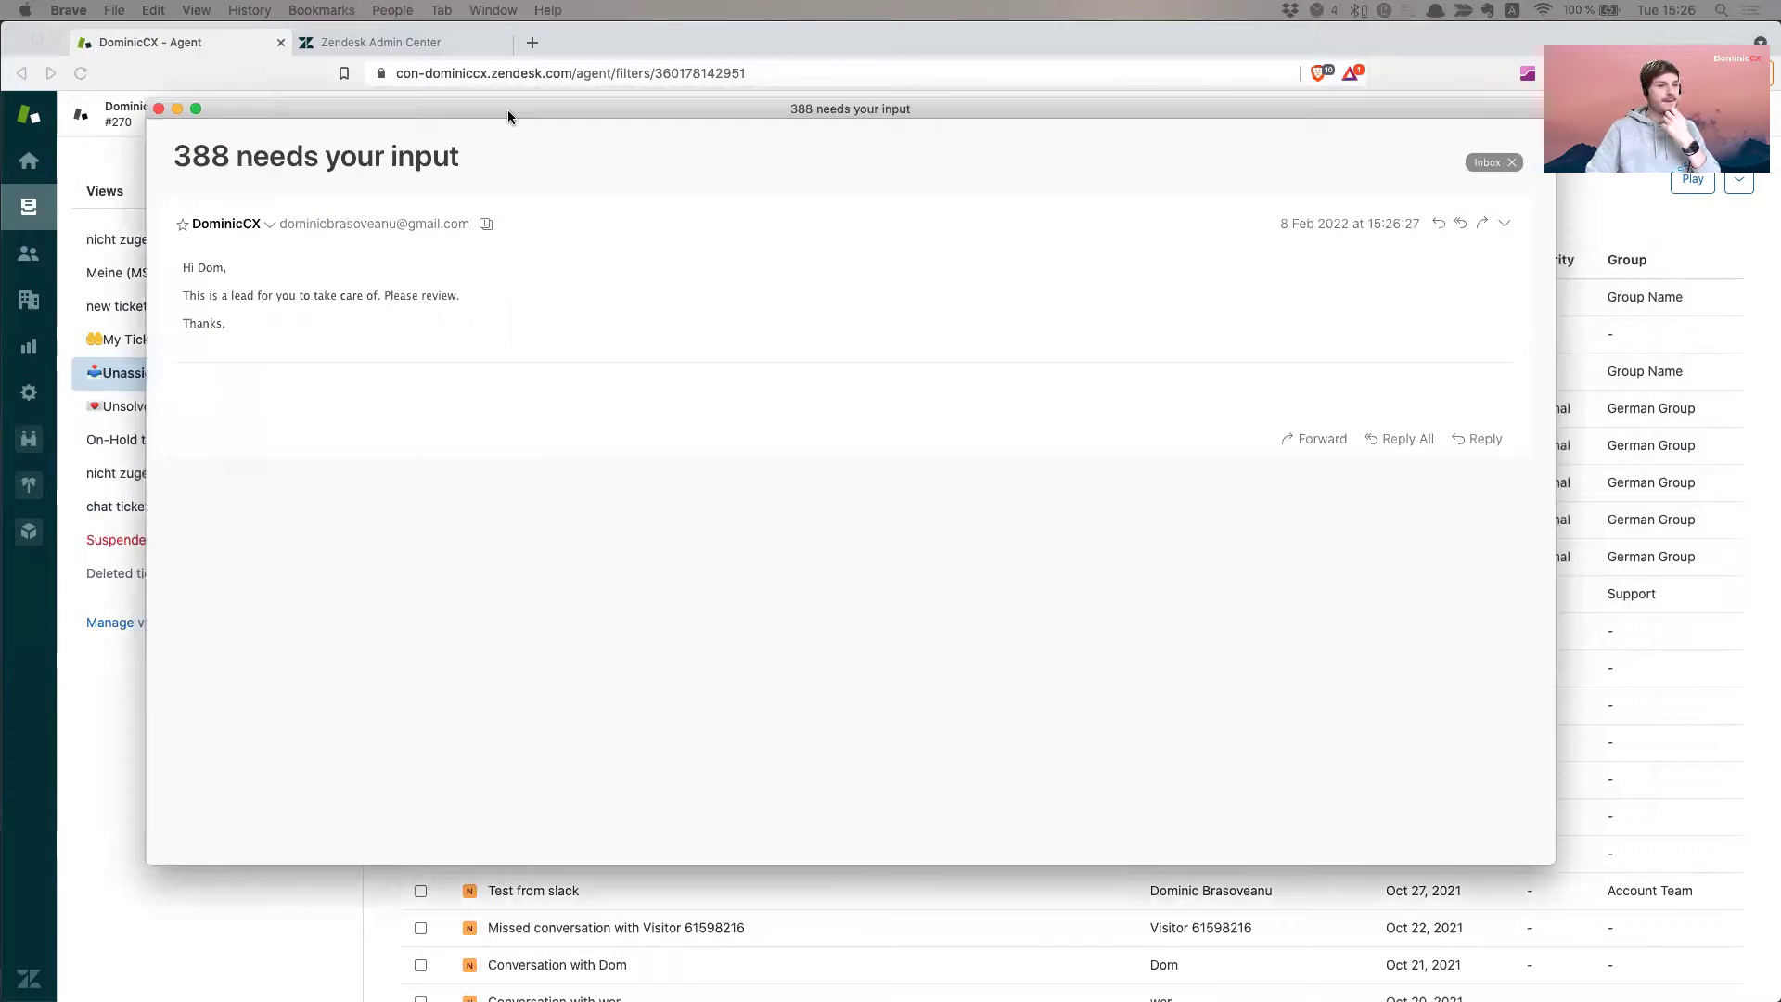
# - Highlight the '388 needs your input' title and the email's closing lines, then close the email
pyautogui.doubleClick(200, 155)
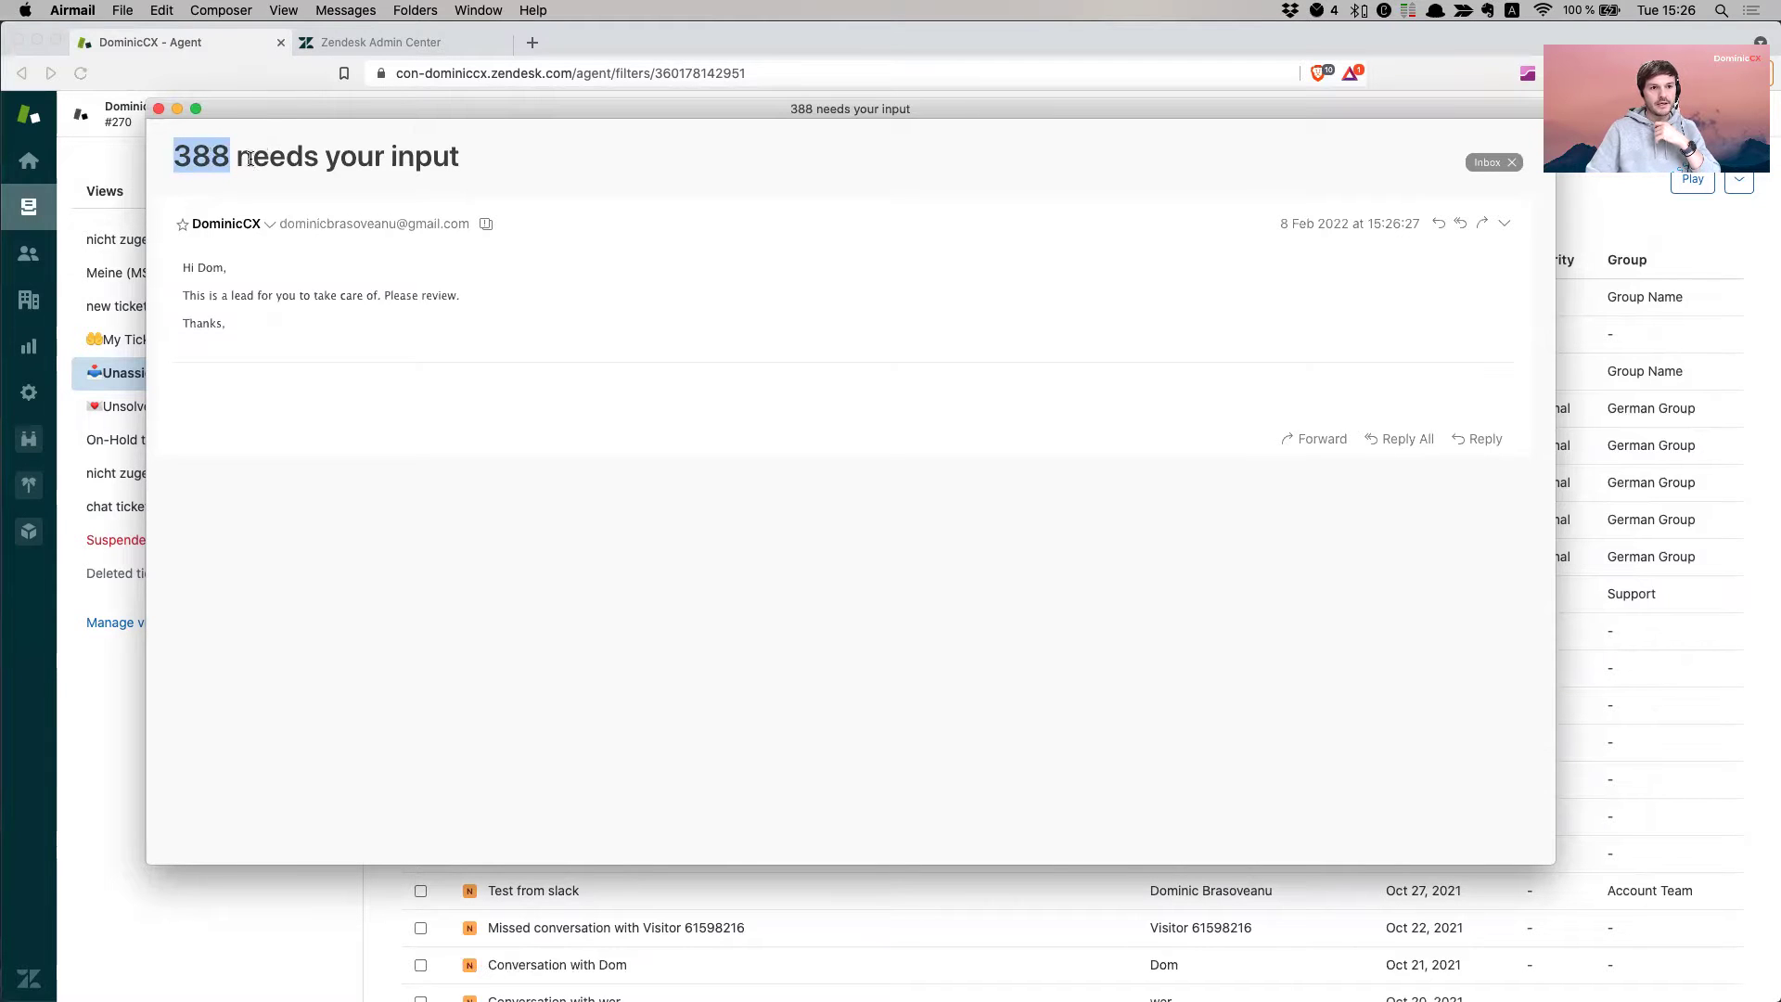
pyautogui.moveTo(251, 158); pyautogui.dragTo(577, 158)
pyautogui.click(225, 261)
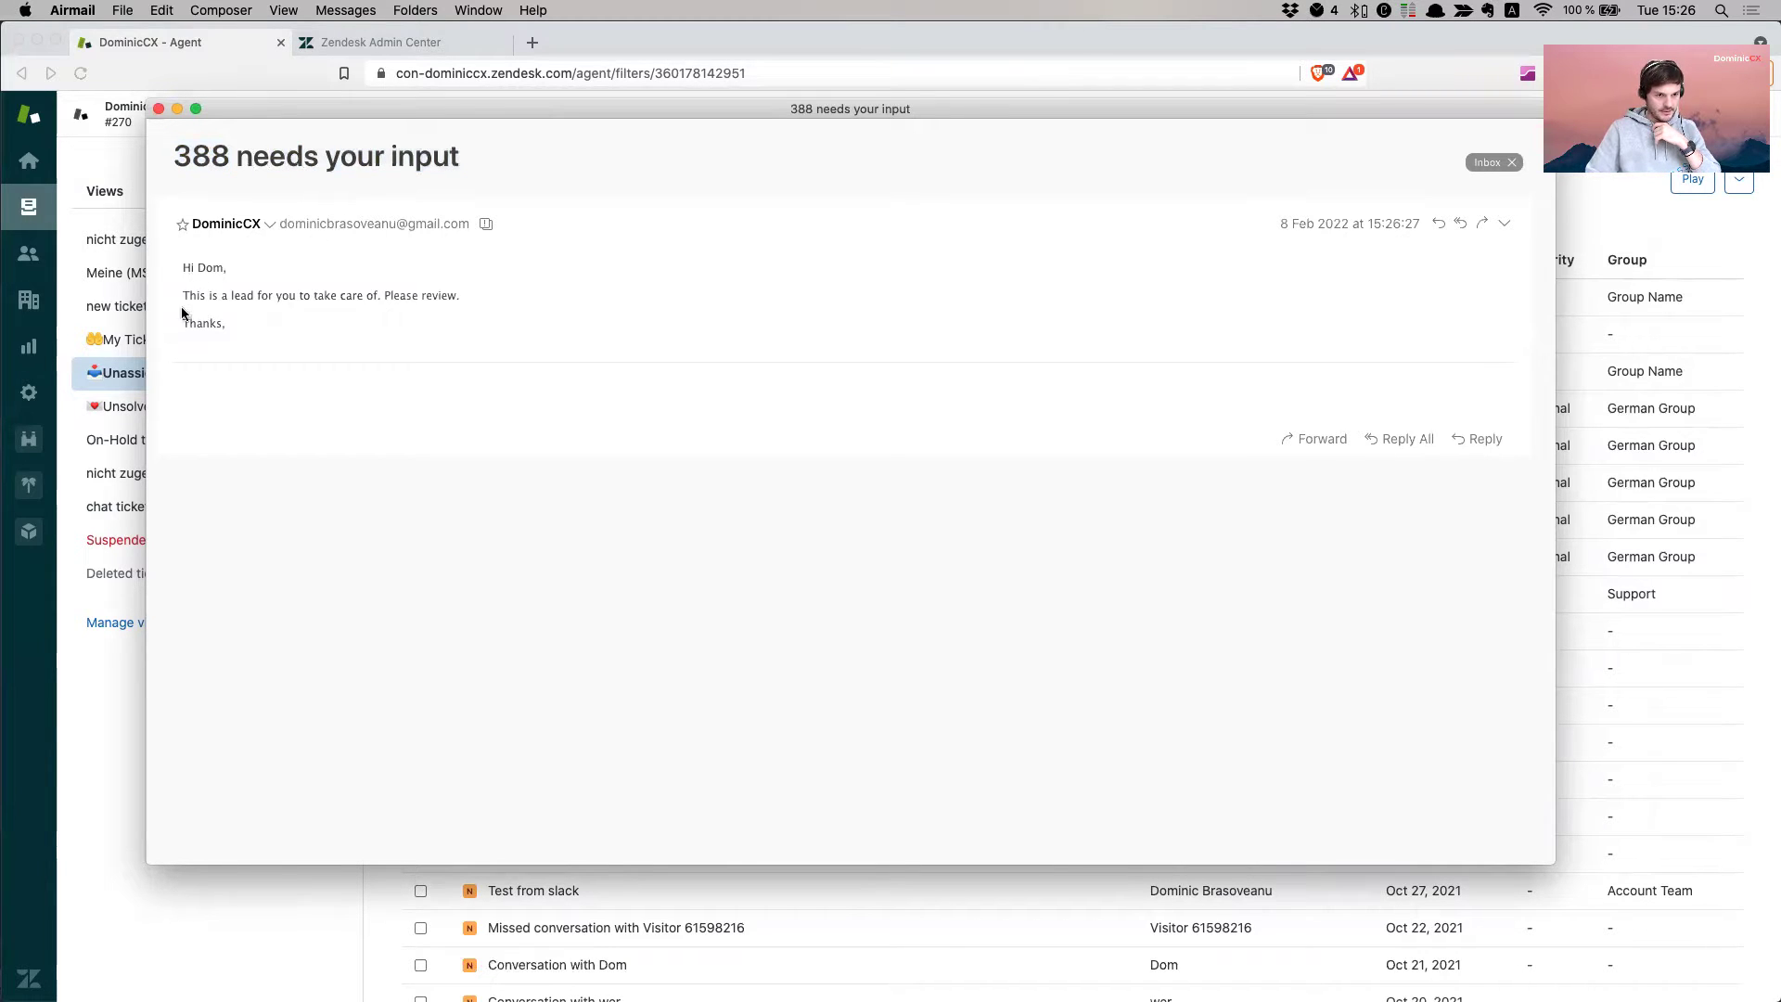
pyautogui.moveTo(193, 289); pyautogui.dragTo(477, 334)
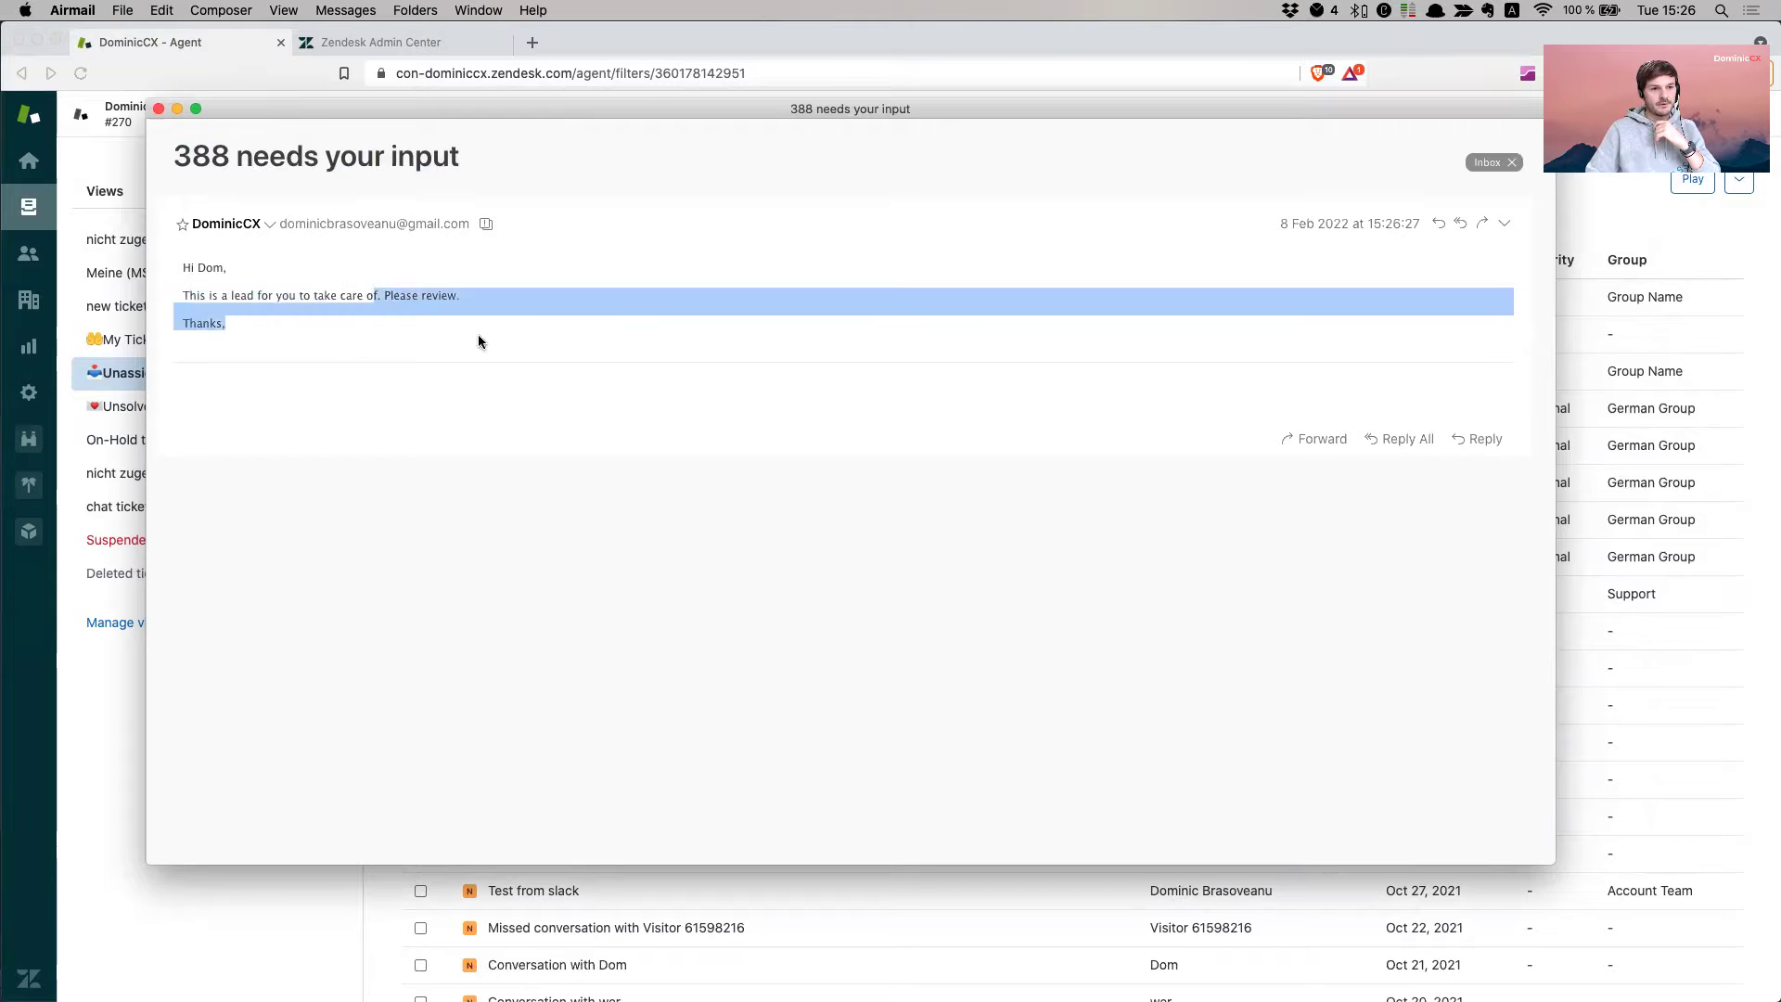
pyautogui.click(265, 323)
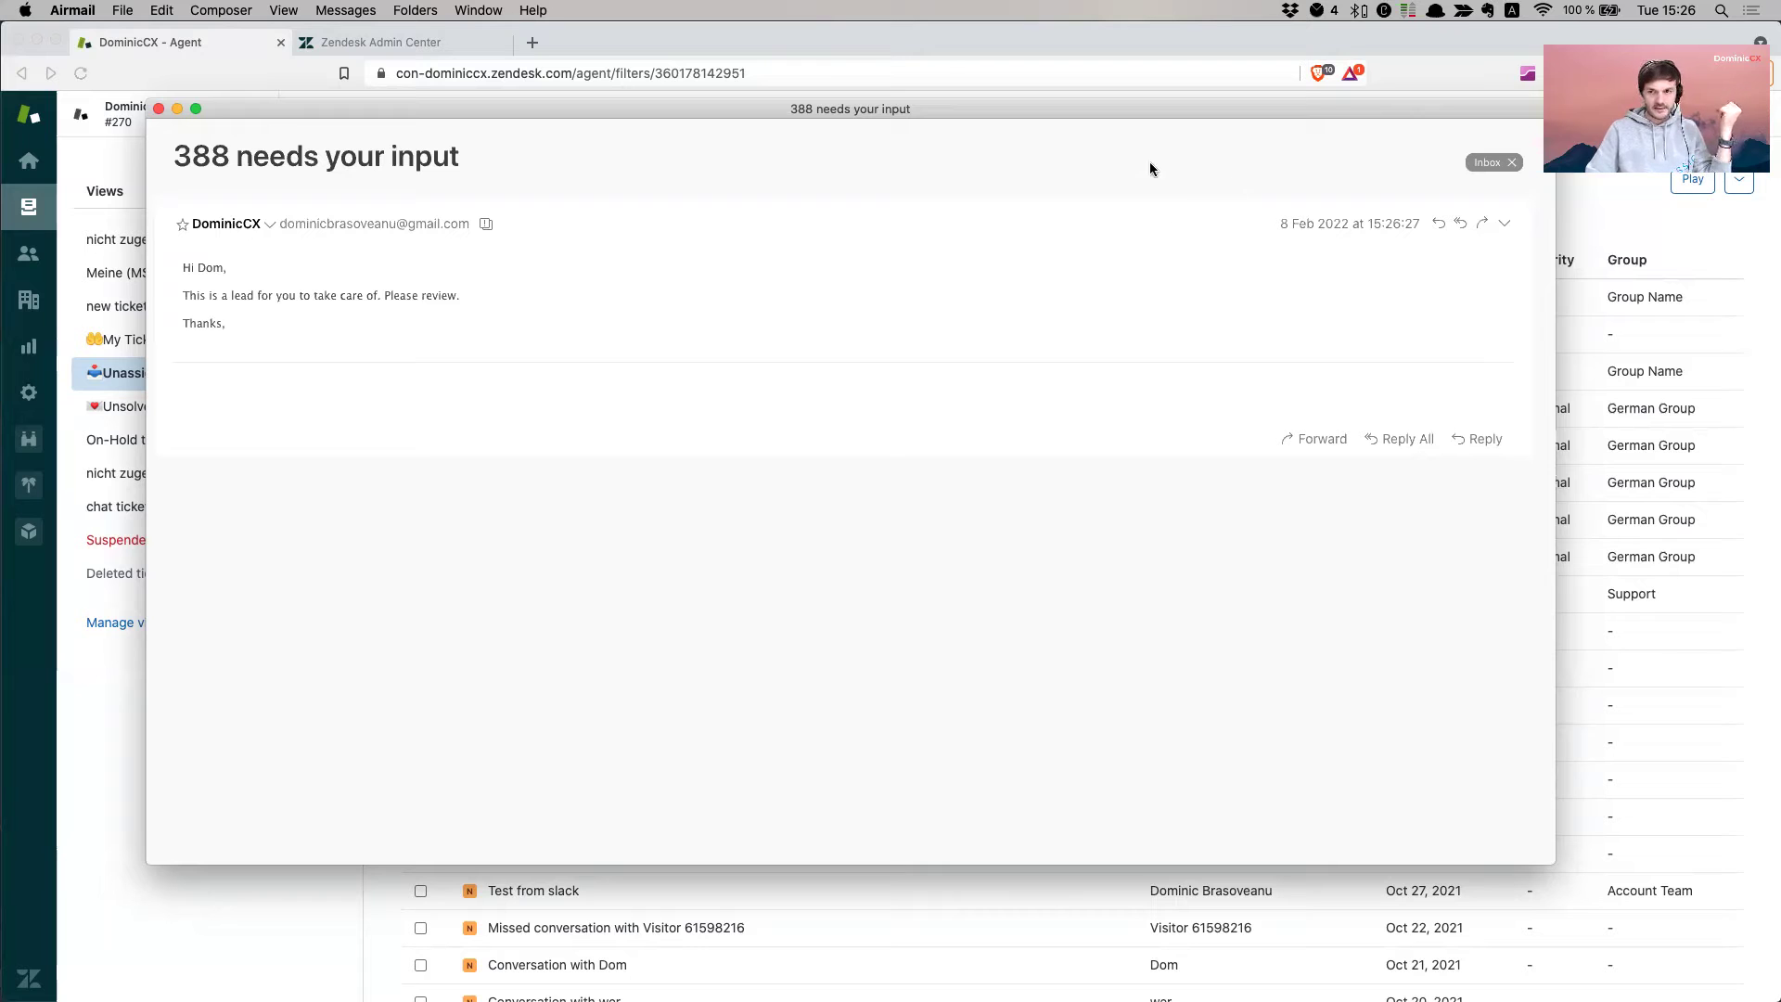
pyautogui.click(159, 108)
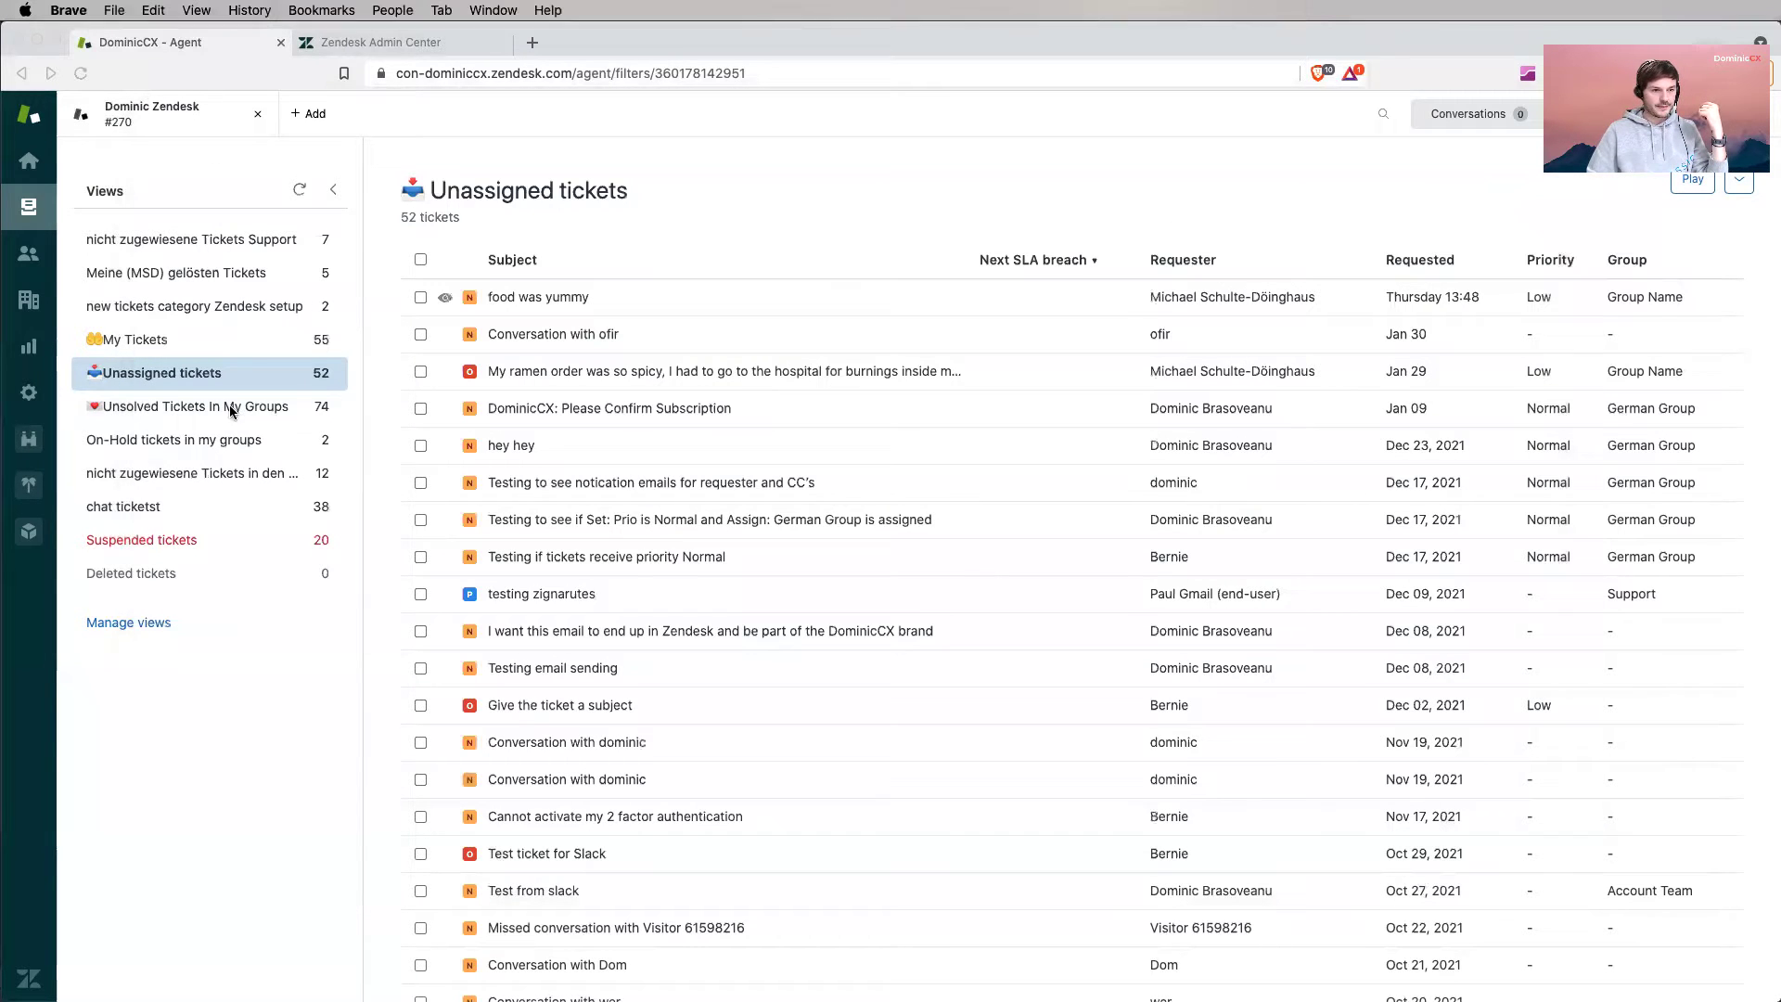
# - Switch back to the My Tickets view listing 55 open tickets
pyautogui.click(269, 345)
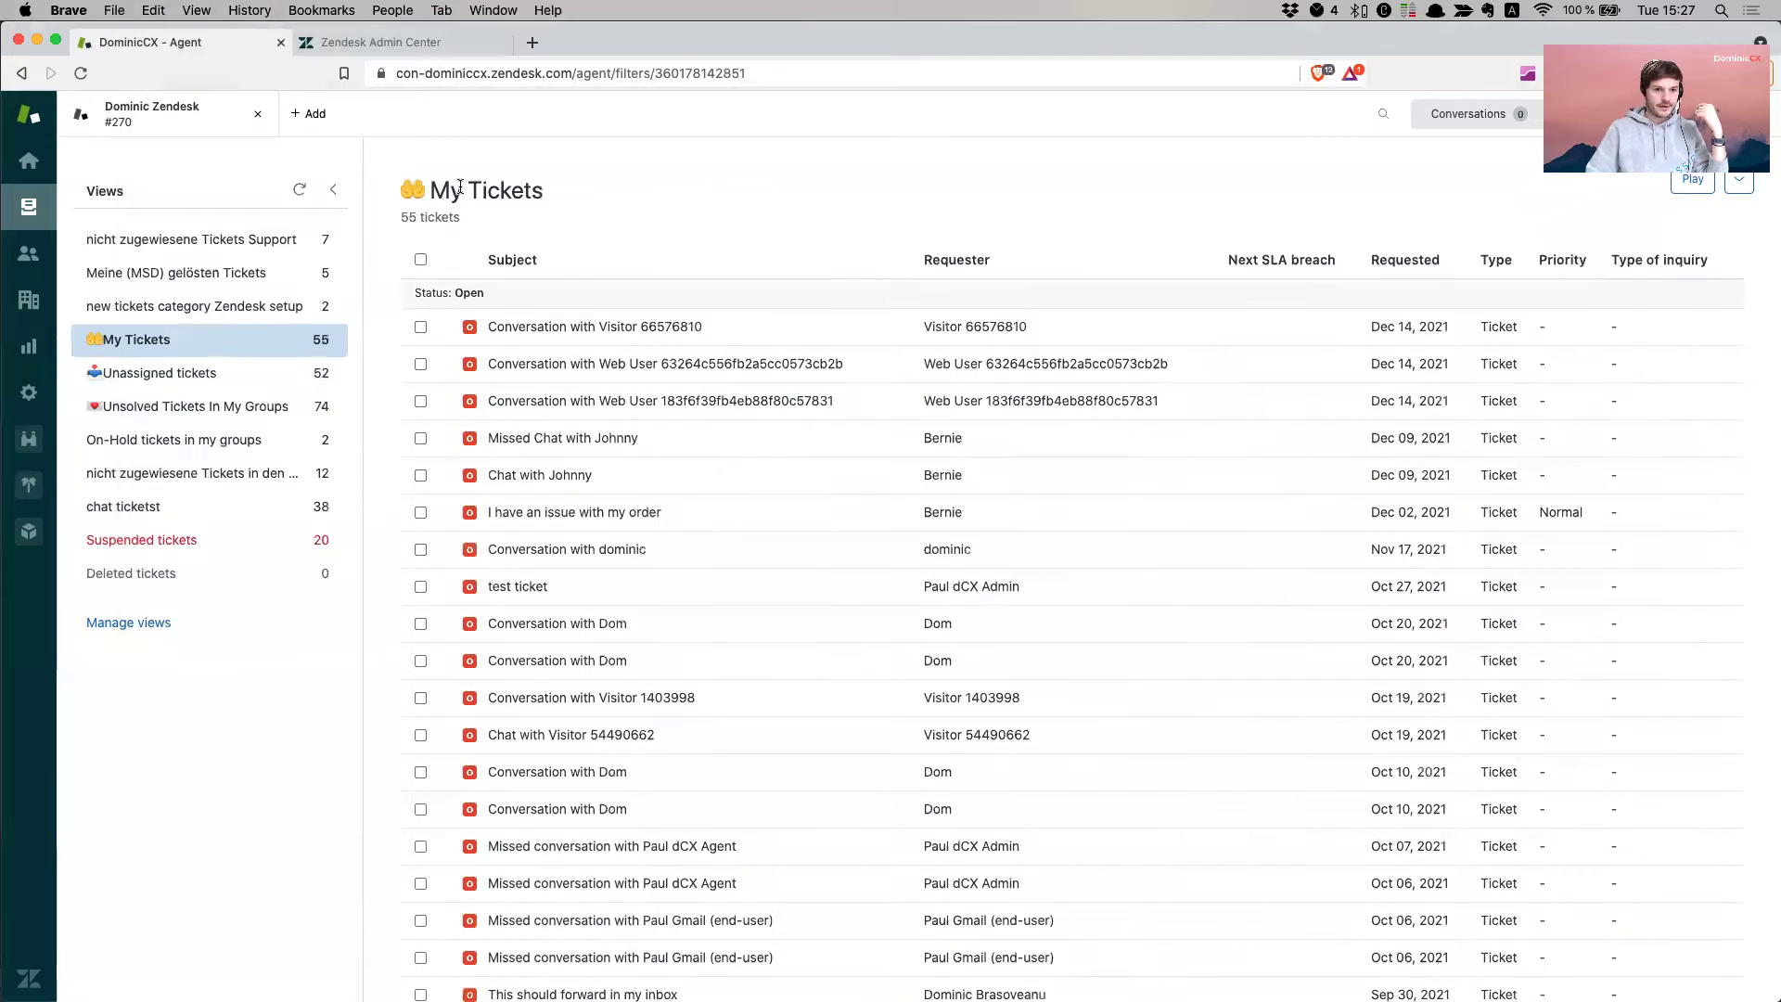